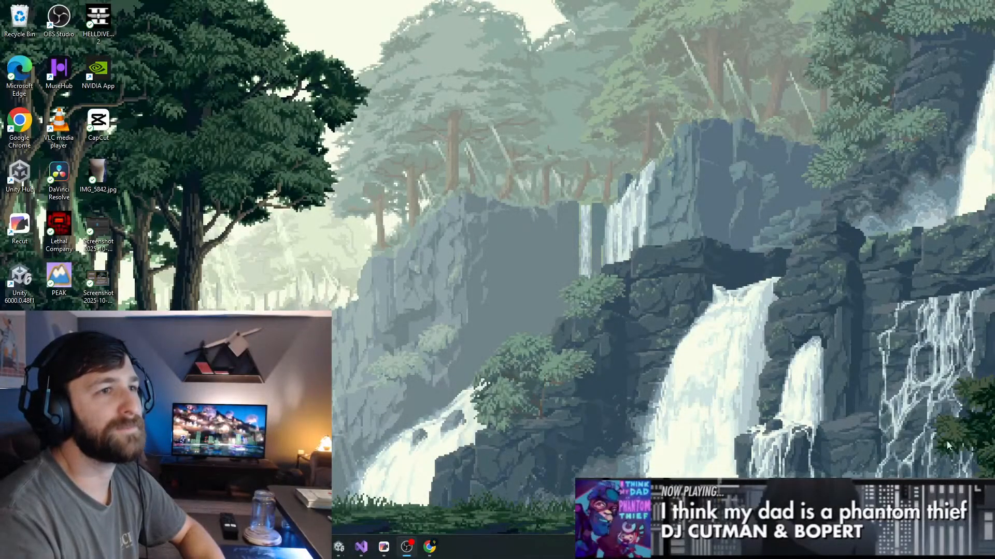
Switch to the Unity editor with the 2.5D Course project
click(338, 547)
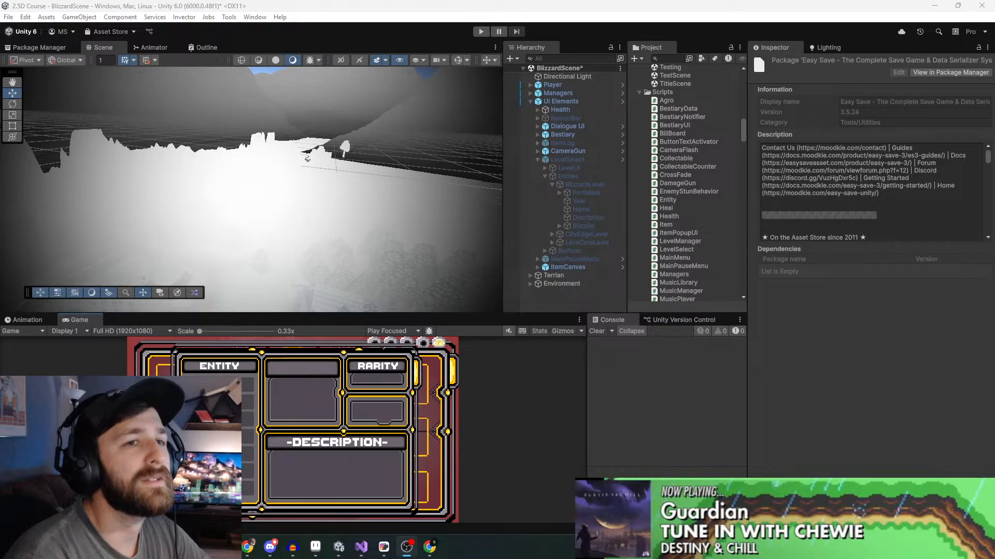
drag(994, 124, 994, 145)
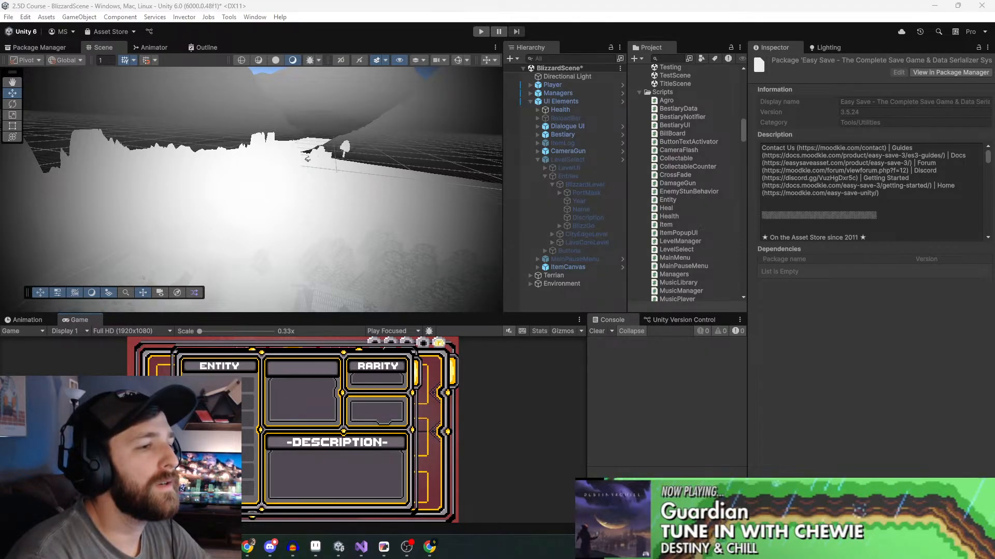
key(super+d)
key(super+d)
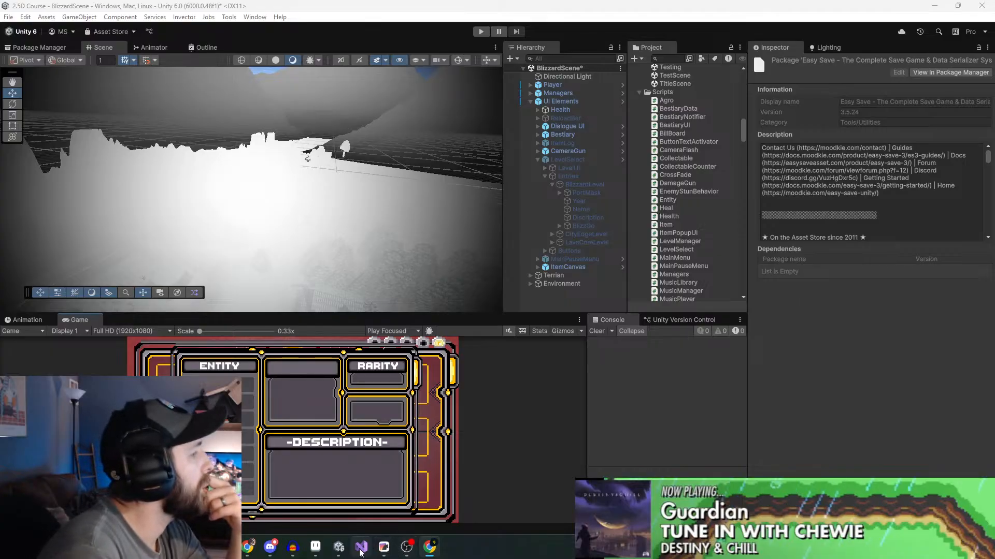
drag(362, 550, 433, 551)
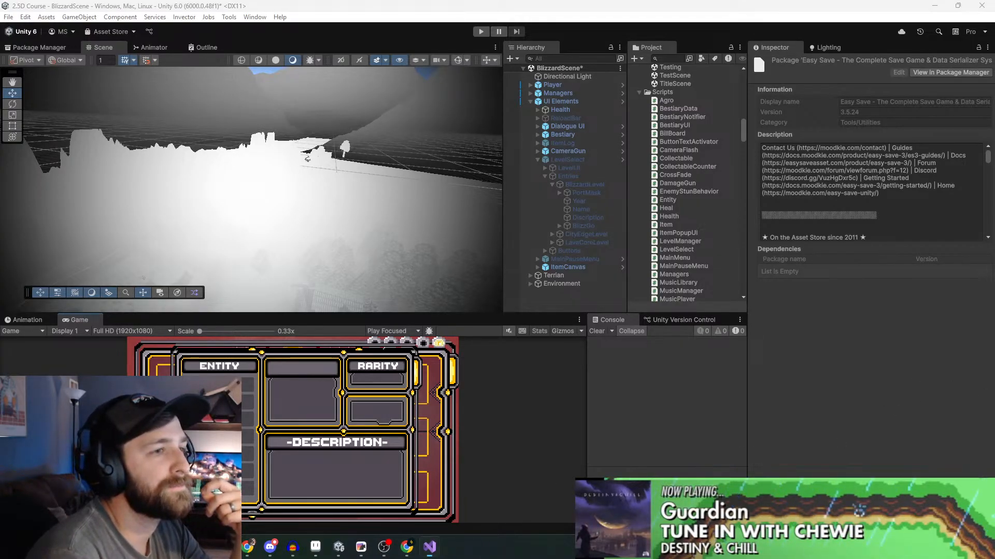
drag(994, 189, 994, 188)
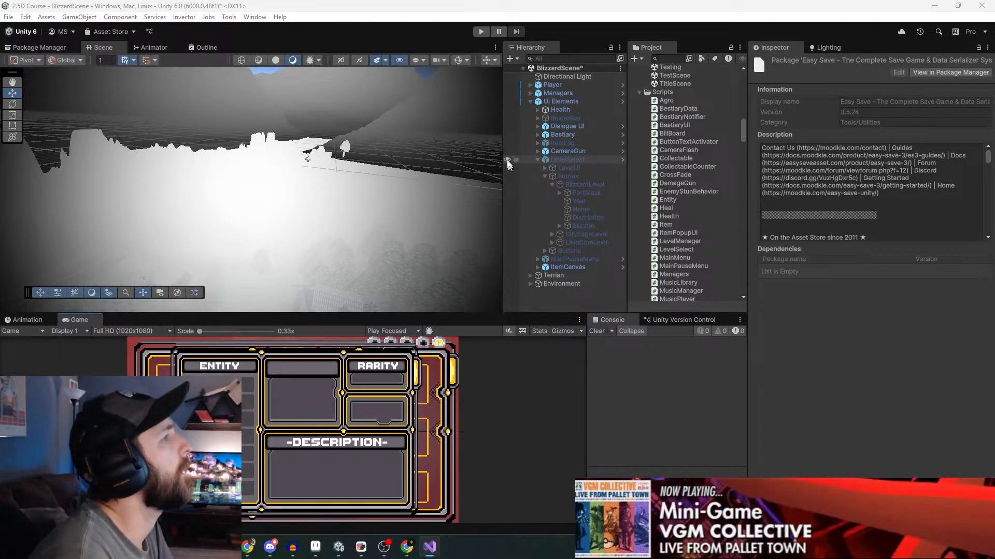
Widen the Hierarchy, collapse UI Elements, and select Easy Save 3 Manager inside the Managers group
drag(505, 159, 423, 155)
click(449, 102)
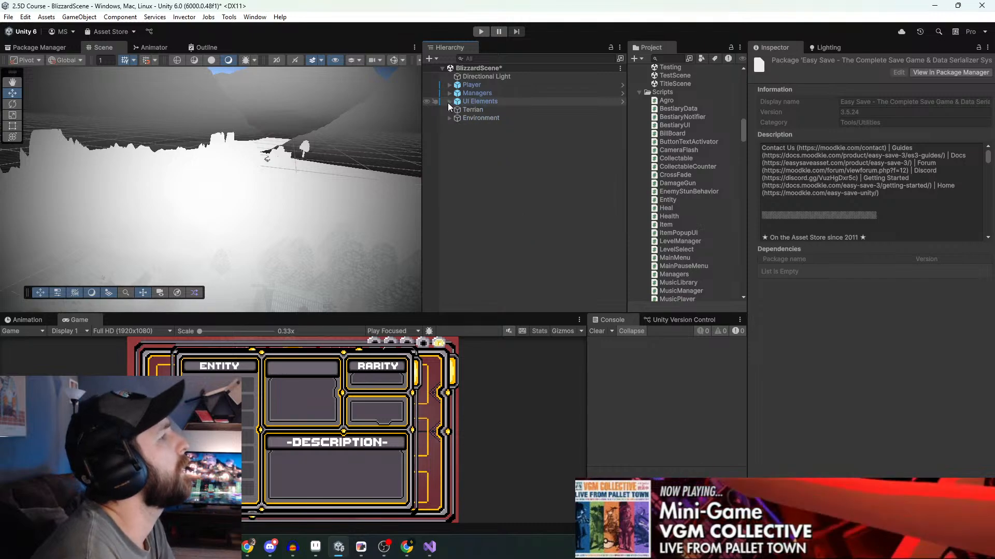
click(449, 93)
click(520, 160)
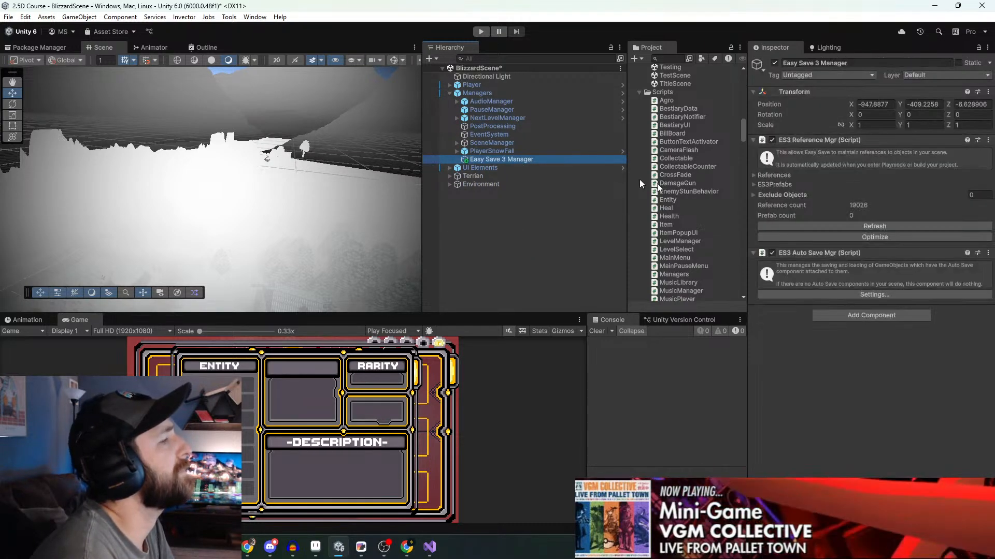
click(750, 185)
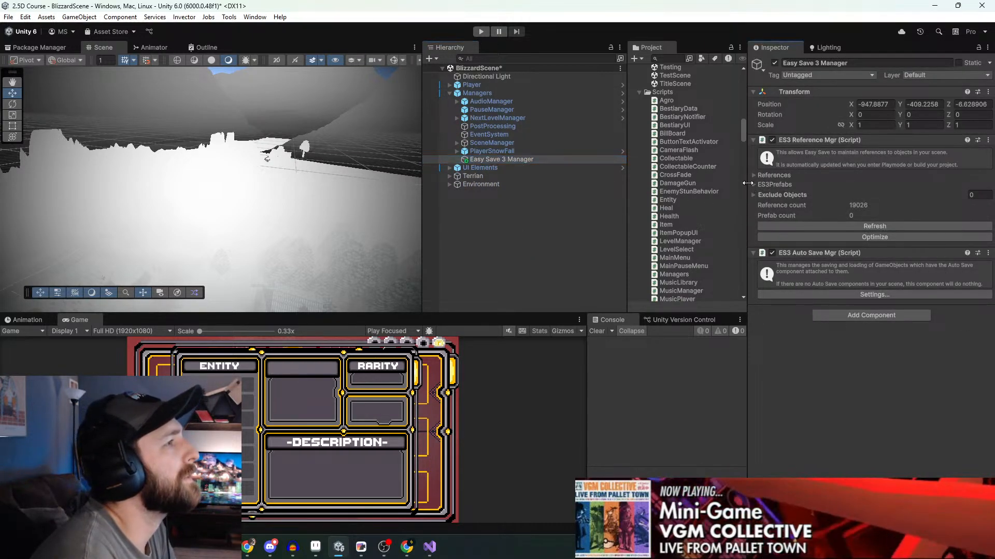
click(754, 175)
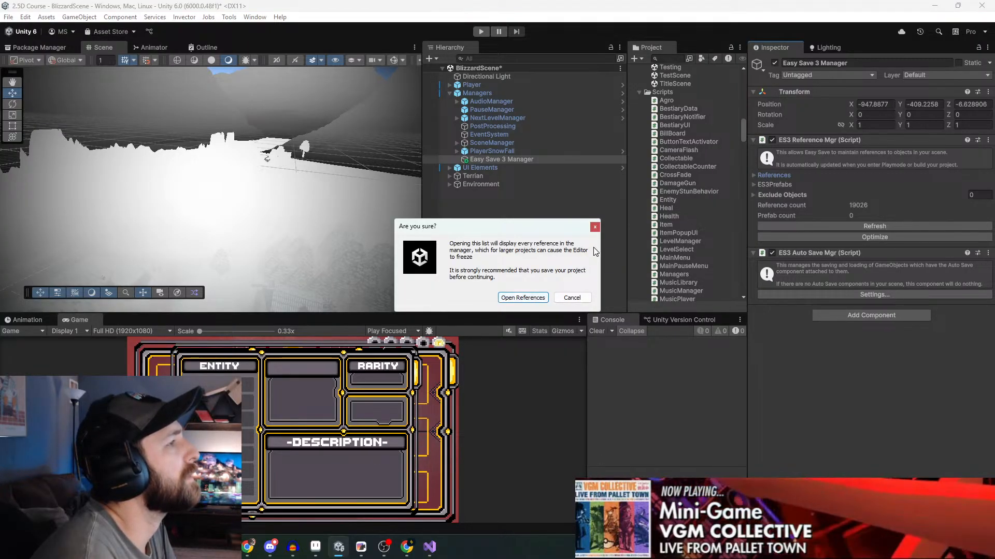
click(595, 227)
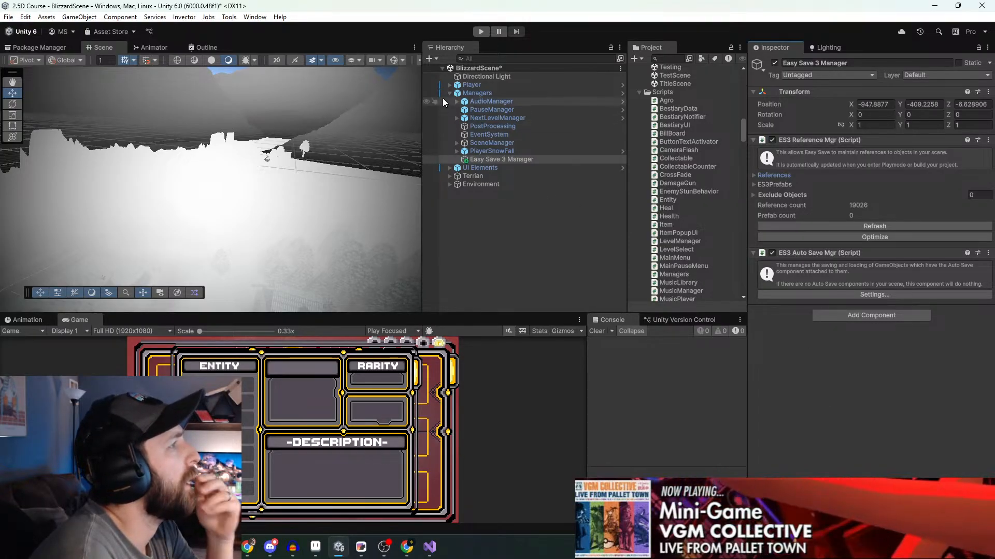
Expand and select the Player object and open the auto save settings of its ES3 Auto Save component
click(449, 85)
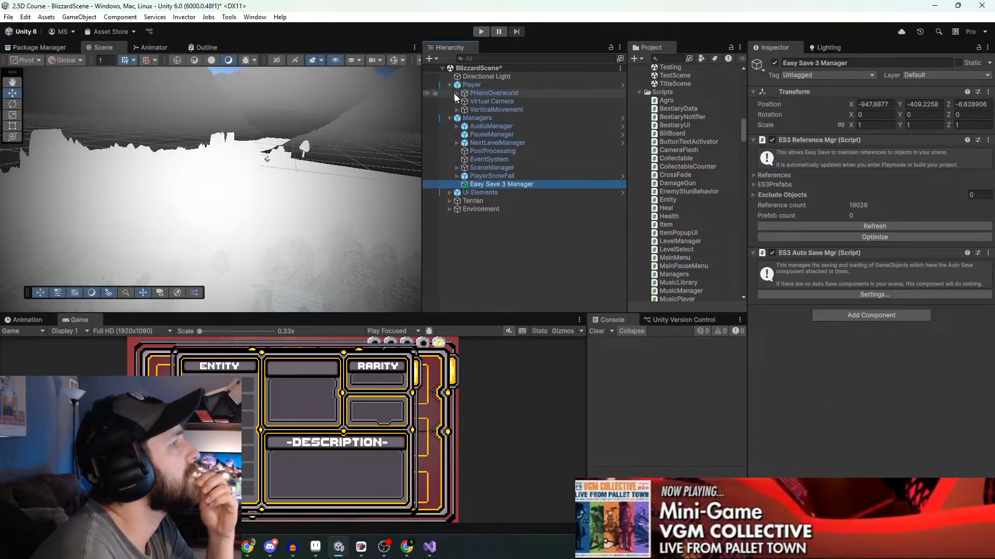
click(471, 84)
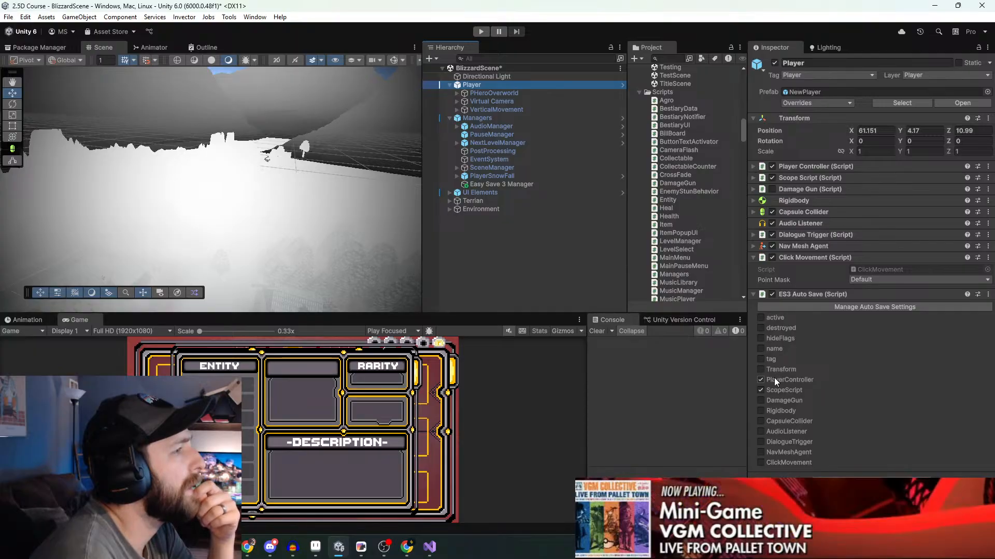
click(860, 308)
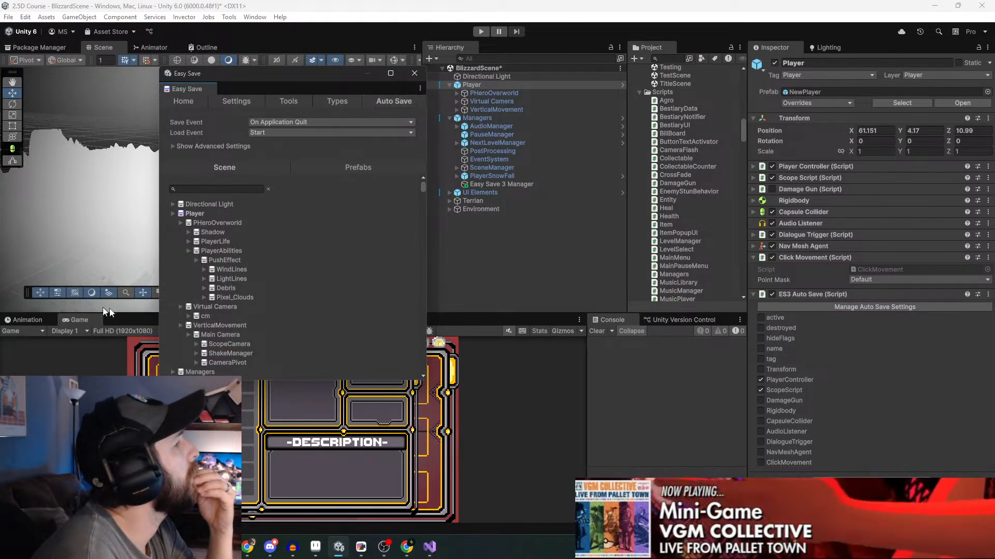
Examine the Save Event and Load Event options and expand the advanced settings for Easy Save's auto save
click(292, 123)
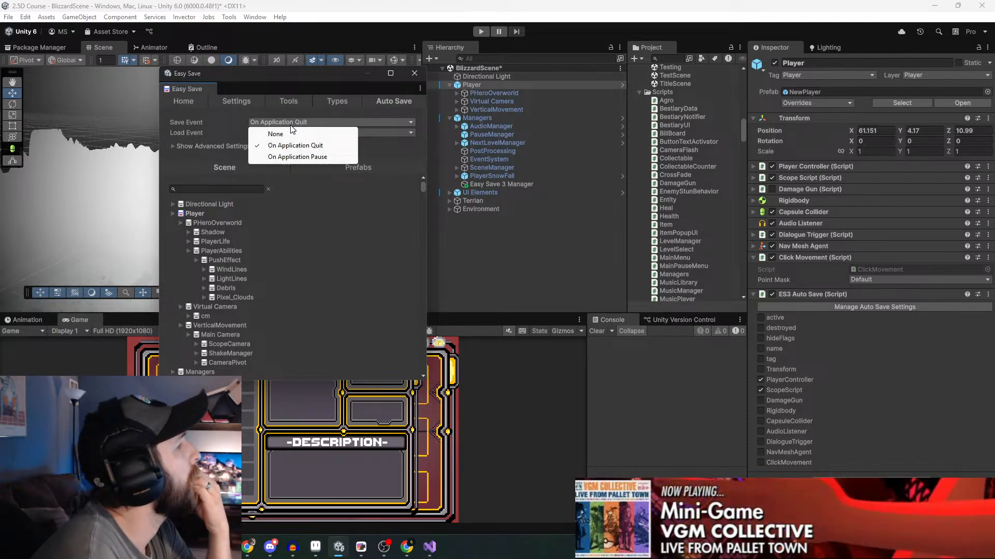
click(199, 127)
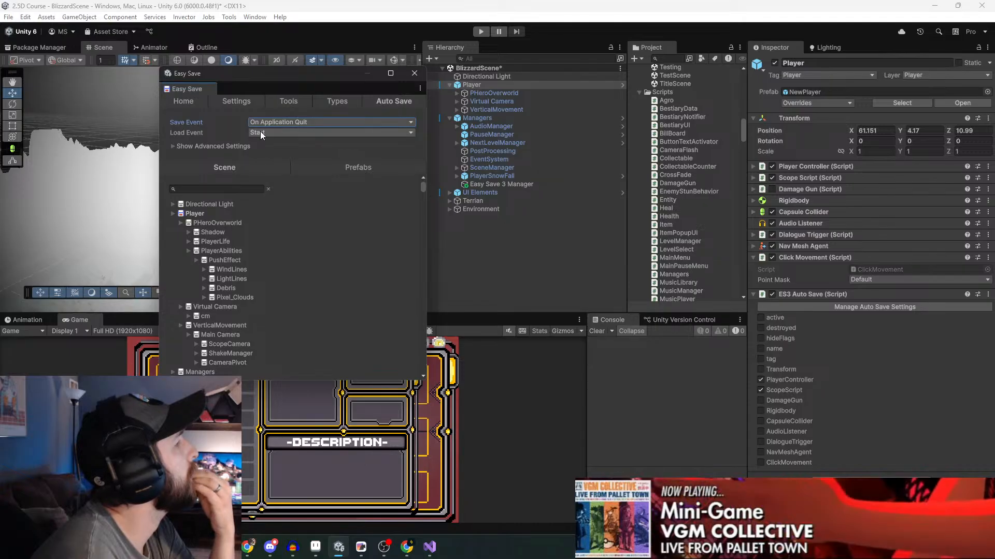
click(260, 132)
click(174, 127)
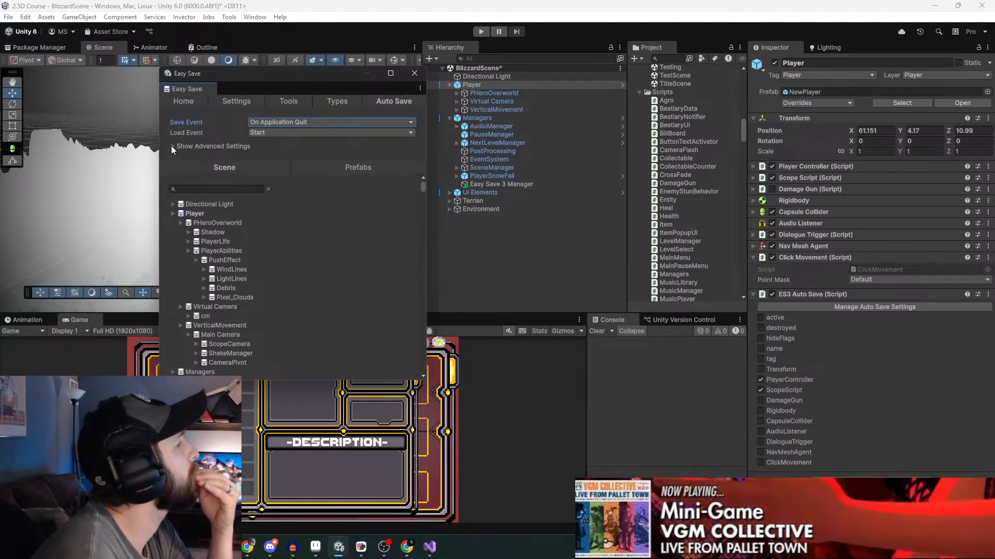
click(173, 146)
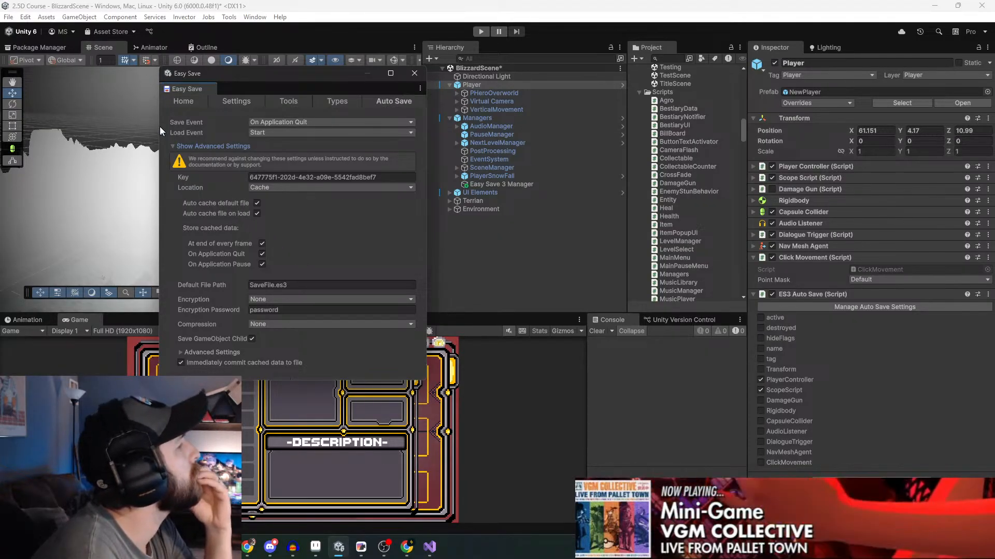
Open the Guides link from Easy Save's home page and close the Easy Save window
click(191, 105)
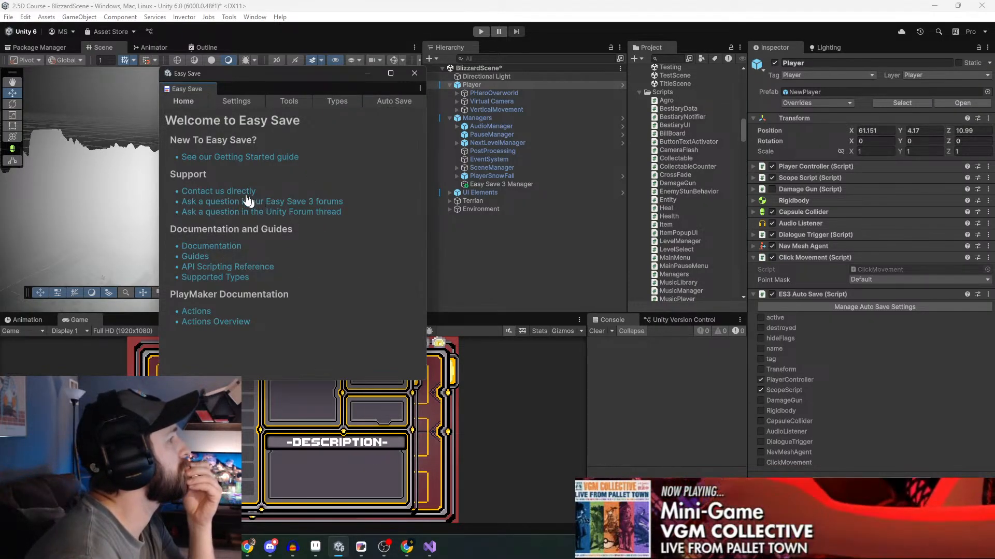
click(200, 256)
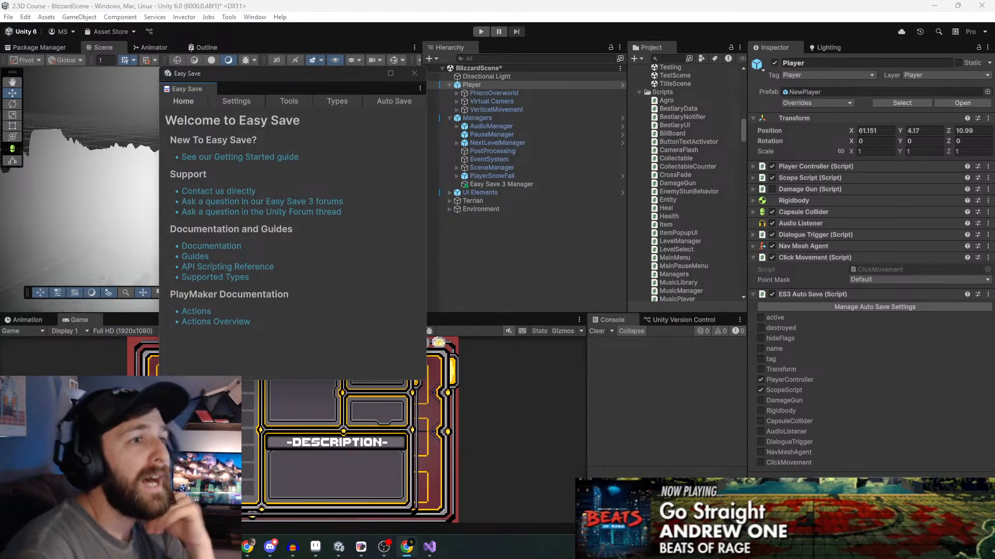
click(419, 74)
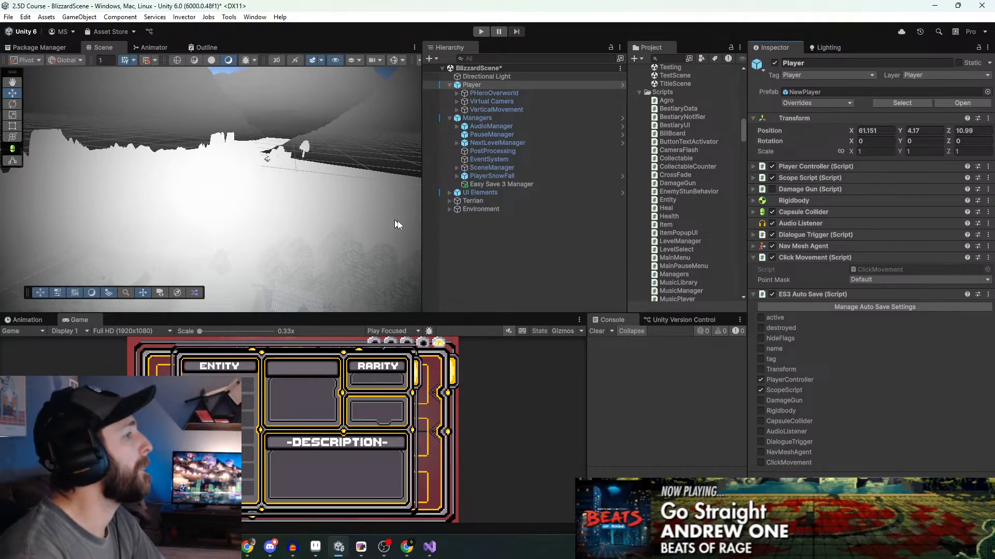
Collapse the ES3 Auto Save component on the Player object
click(498, 188)
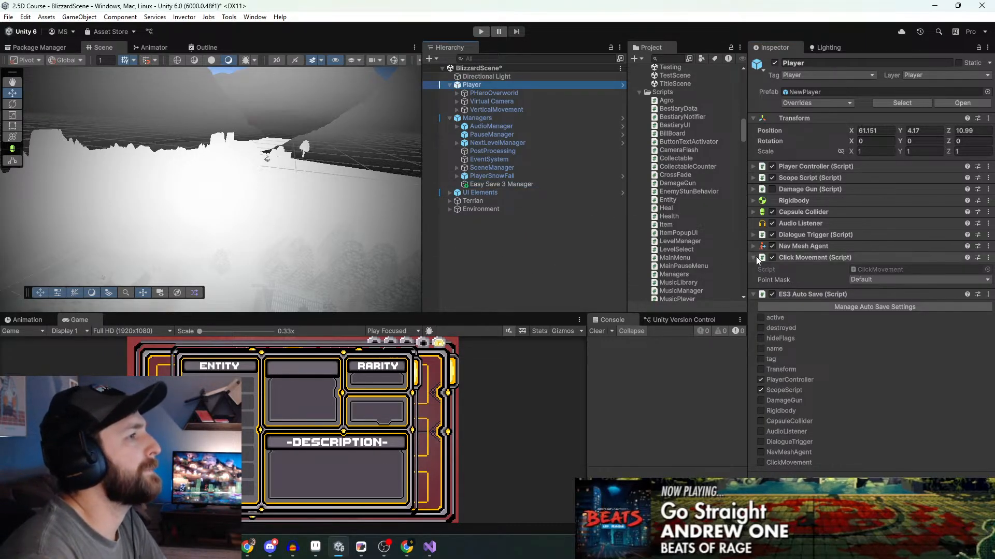
click(751, 294)
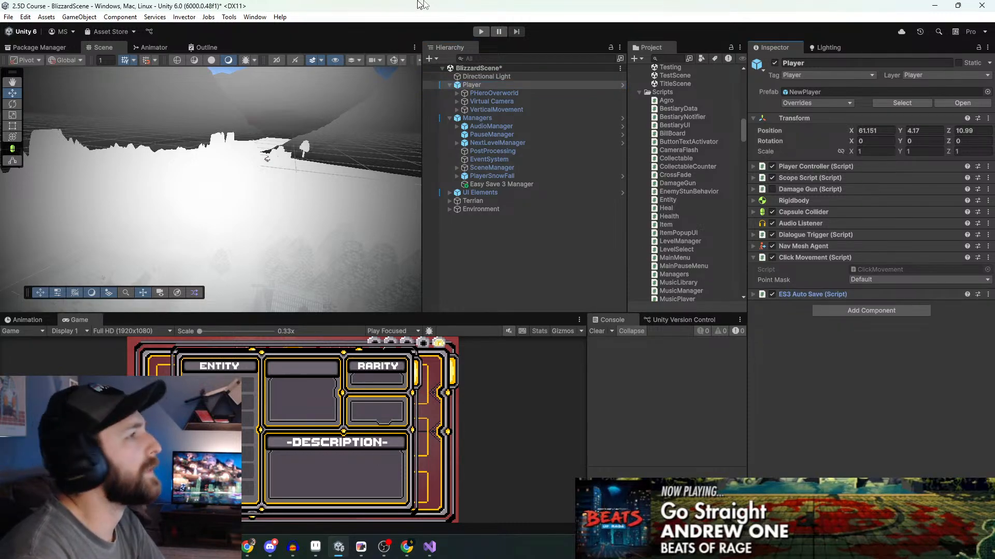
Run BlizzardScene in play mode and enlarge the Game view in height and width
click(477, 32)
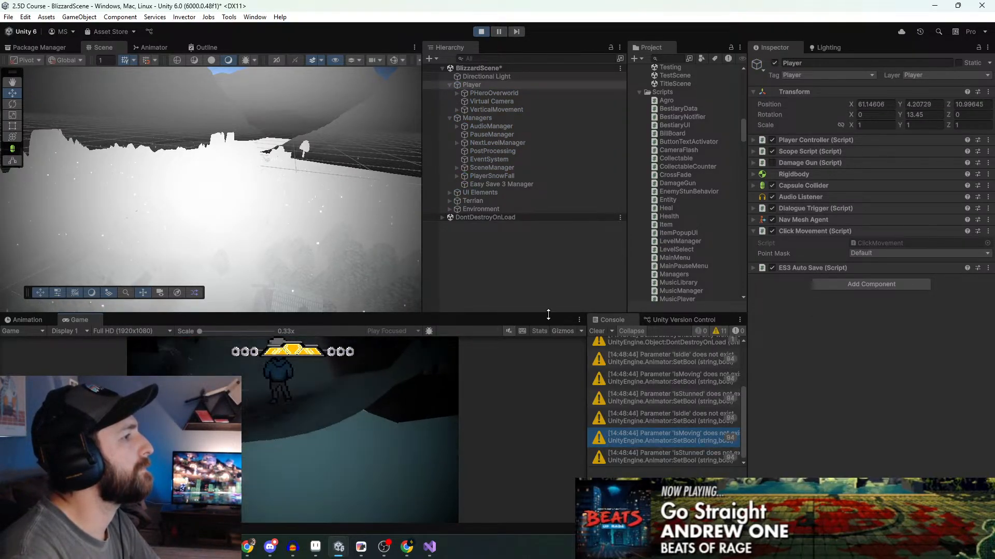
drag(548, 316, 574, 103)
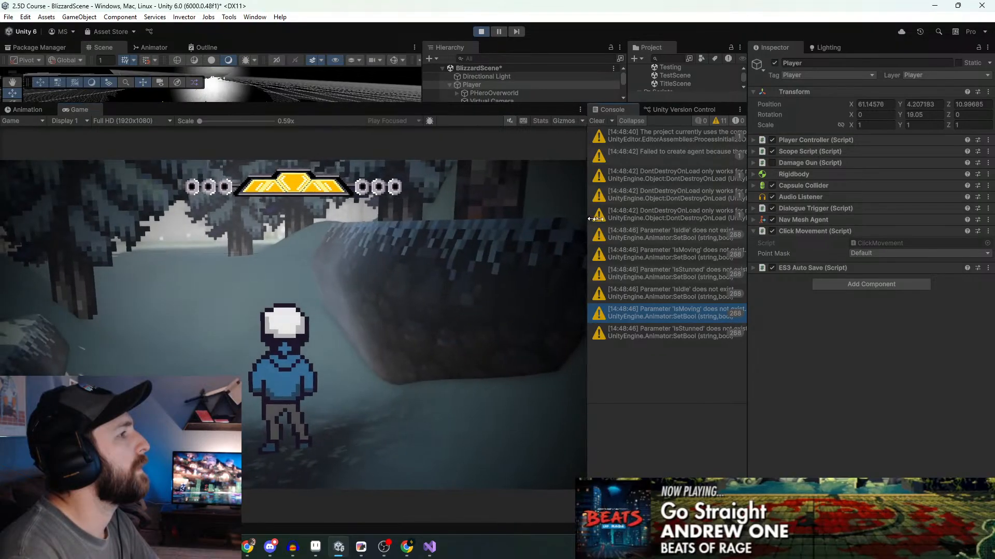
drag(587, 217, 678, 220)
click(469, 286)
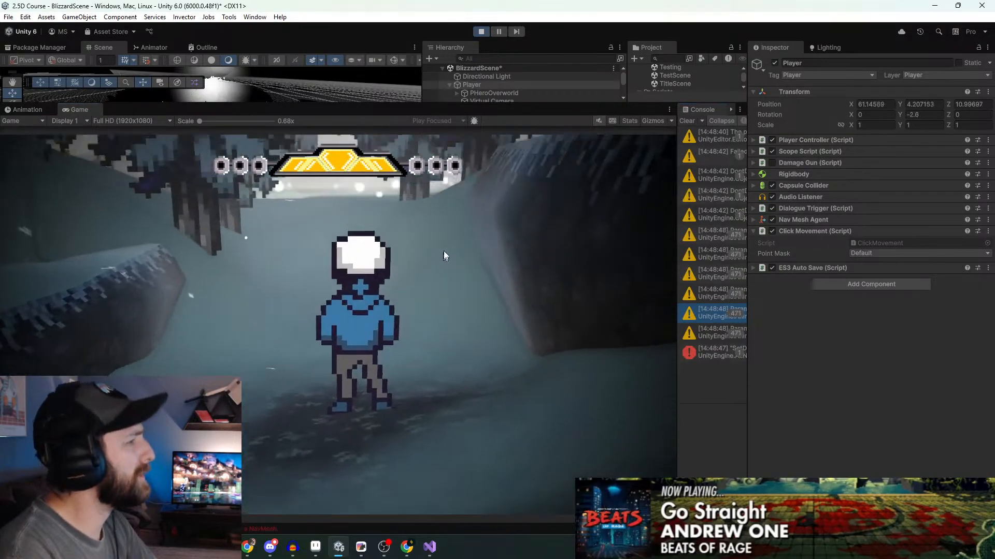
Walk the player character forward through the forest into the open snowfield and raise the scope view
key(w)
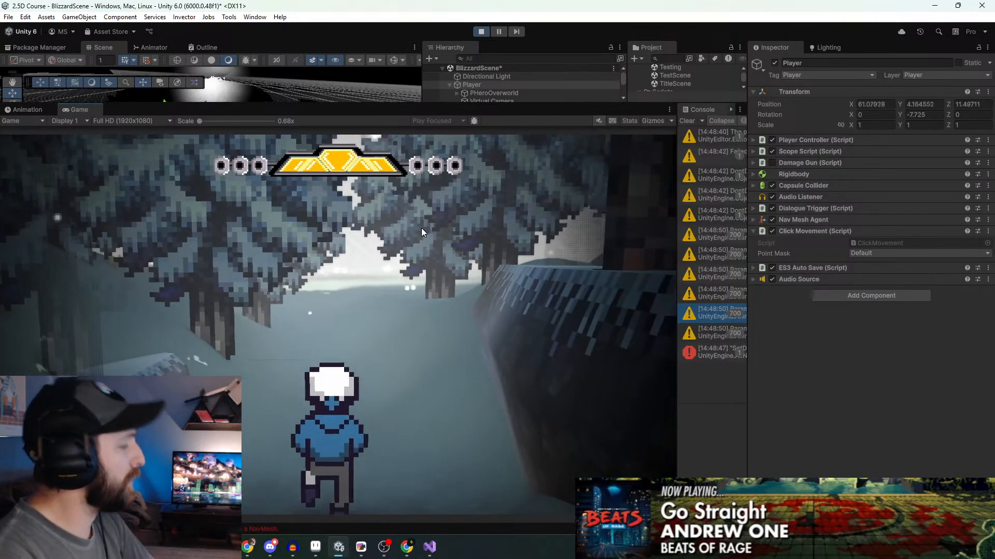
key(w)
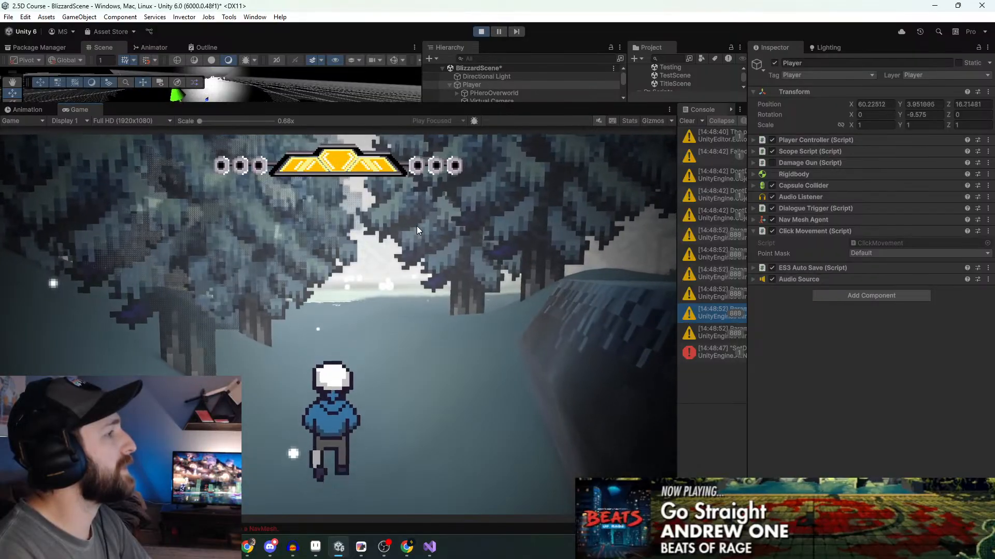
key(w)
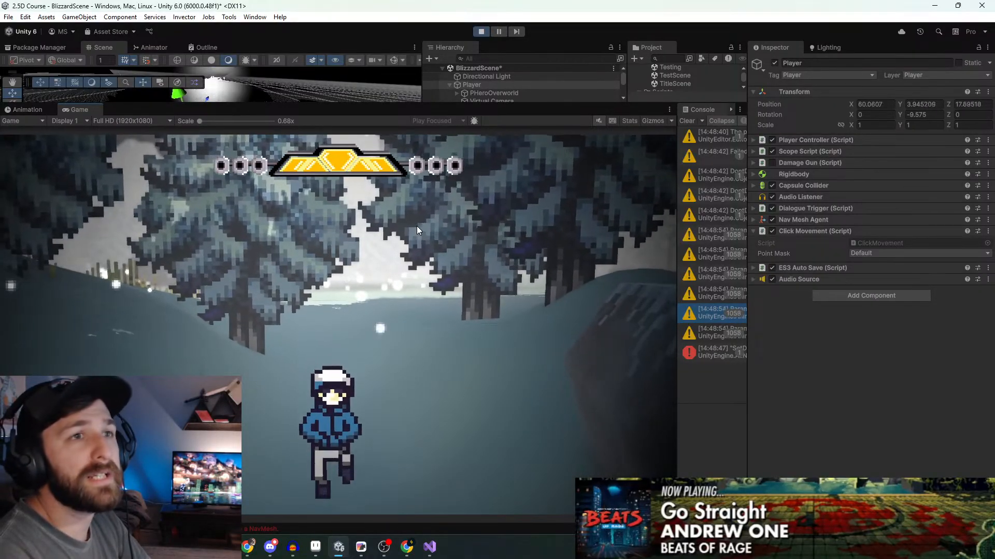
key(w)
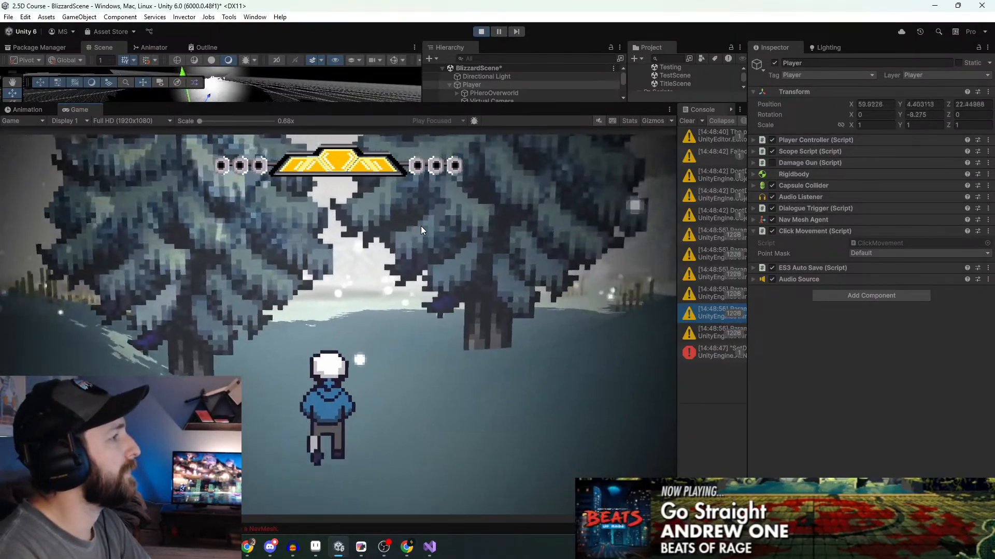
key(w)
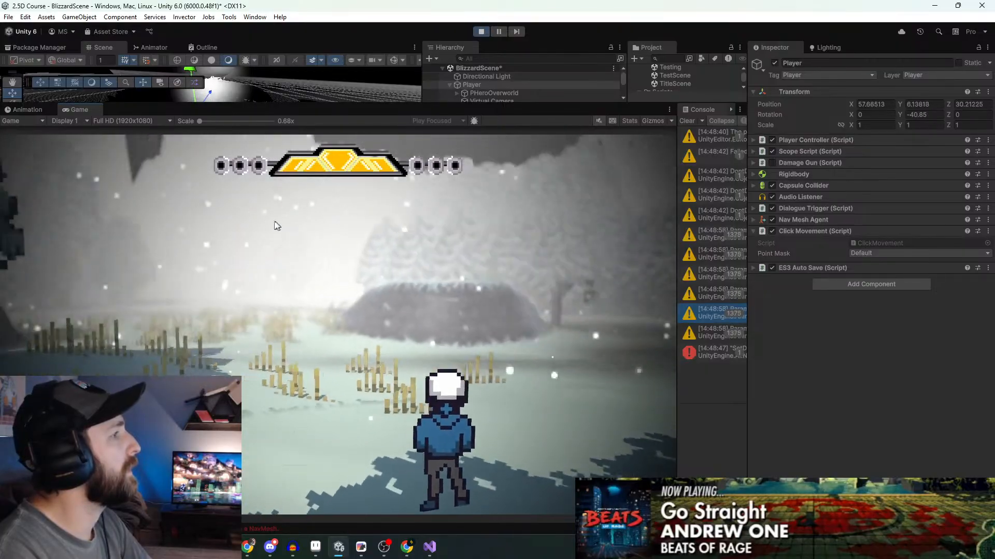
key(w)
right_click(285, 237)
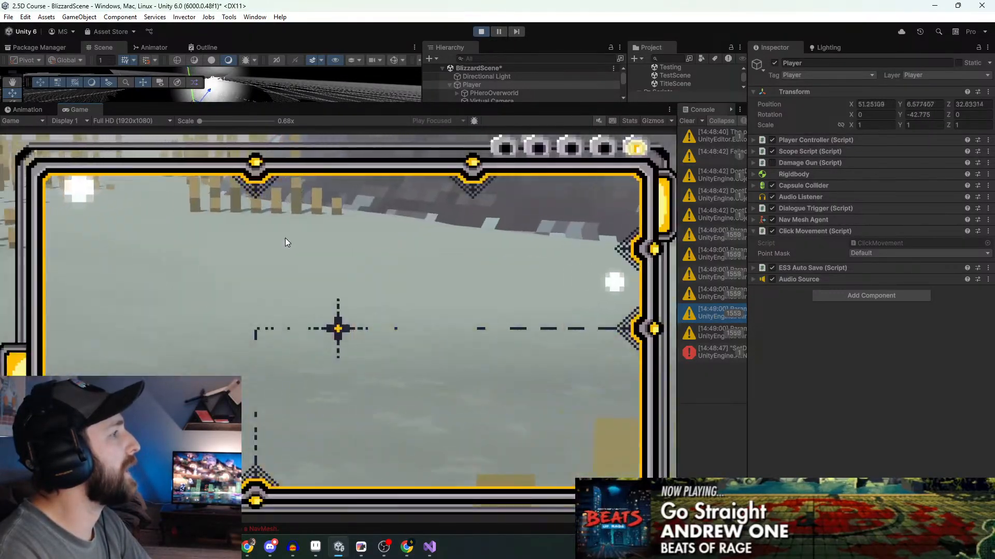
Walk the character past the large rock toward the trees, retreat, and try the scope view again
key(w)
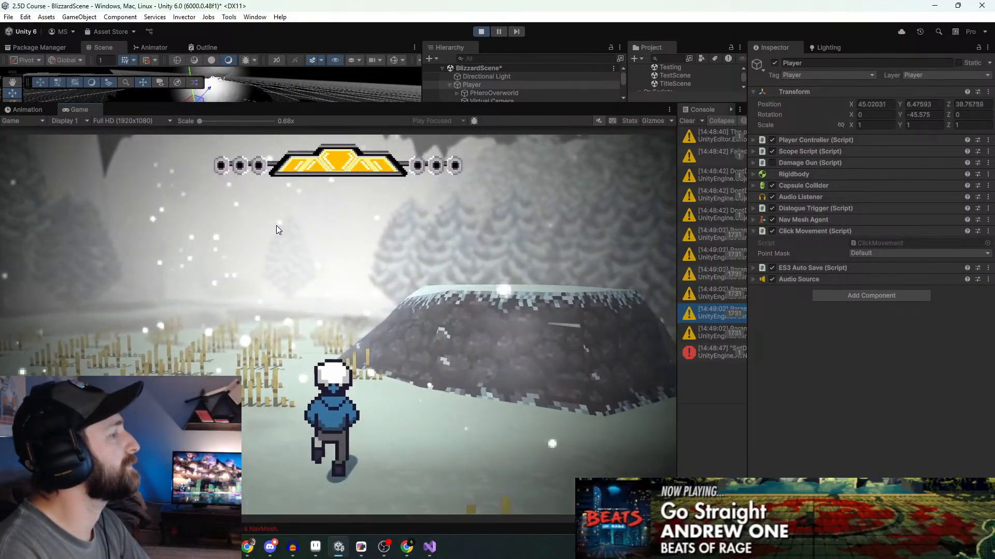
key(w)
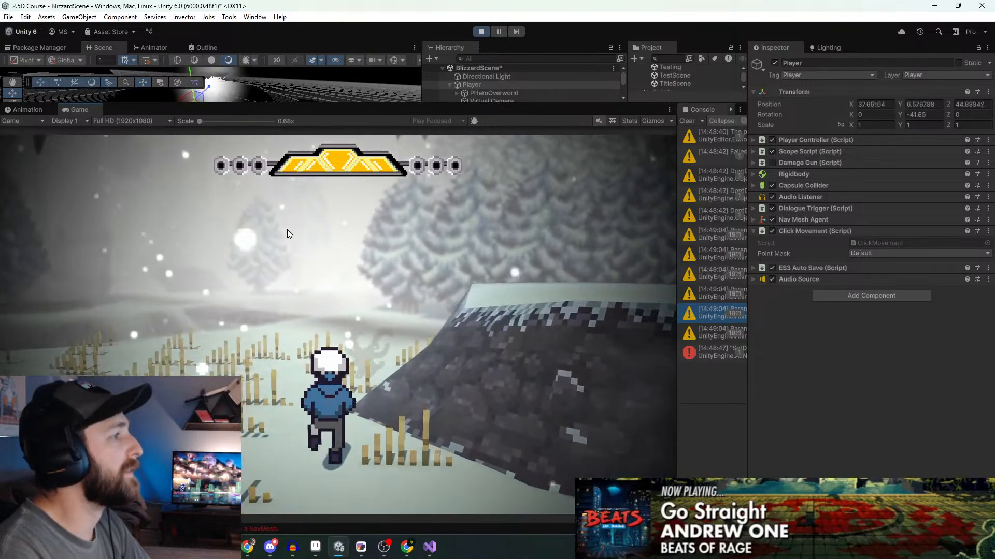
key(w)
key(a)
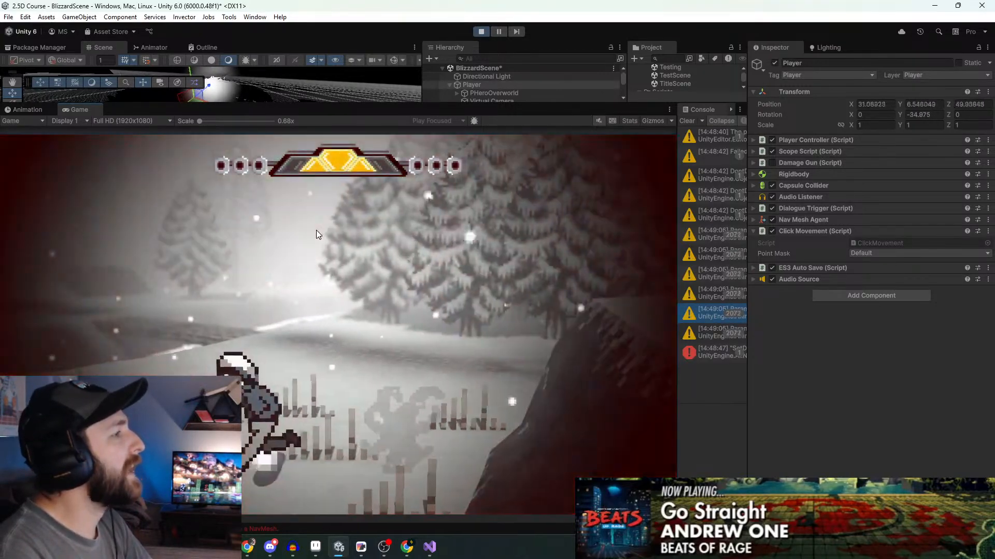
key(s)
key(s)
right_click(426, 229)
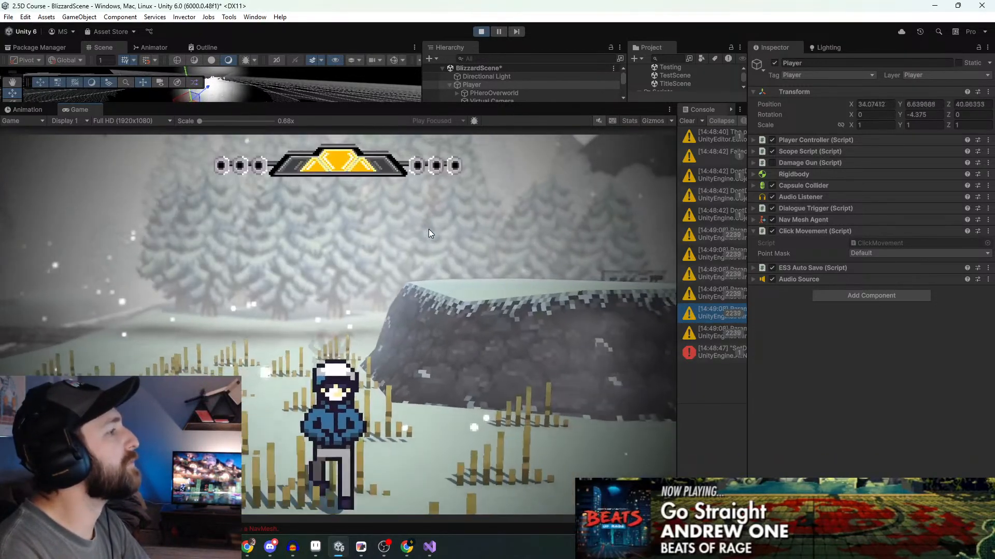
Photograph the red creature beside the large rock through the scope and view its Envy entry in the bestiary
right_click(428, 229)
click(428, 230)
click(427, 232)
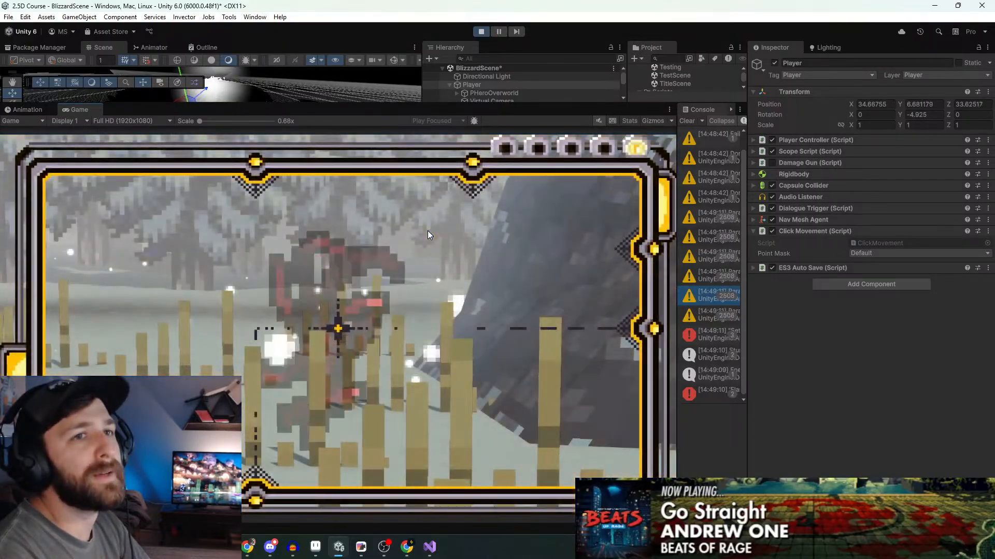
click(428, 232)
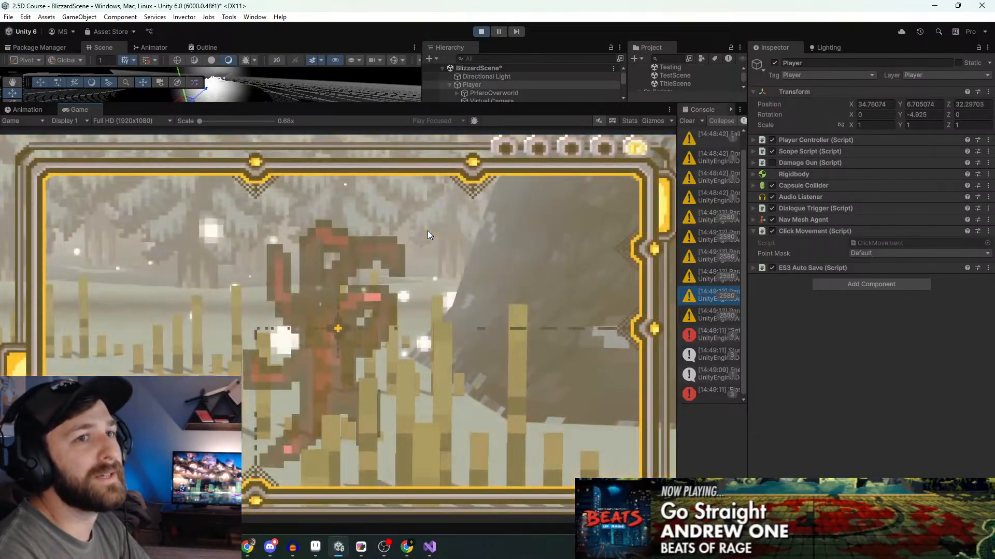
click(428, 231)
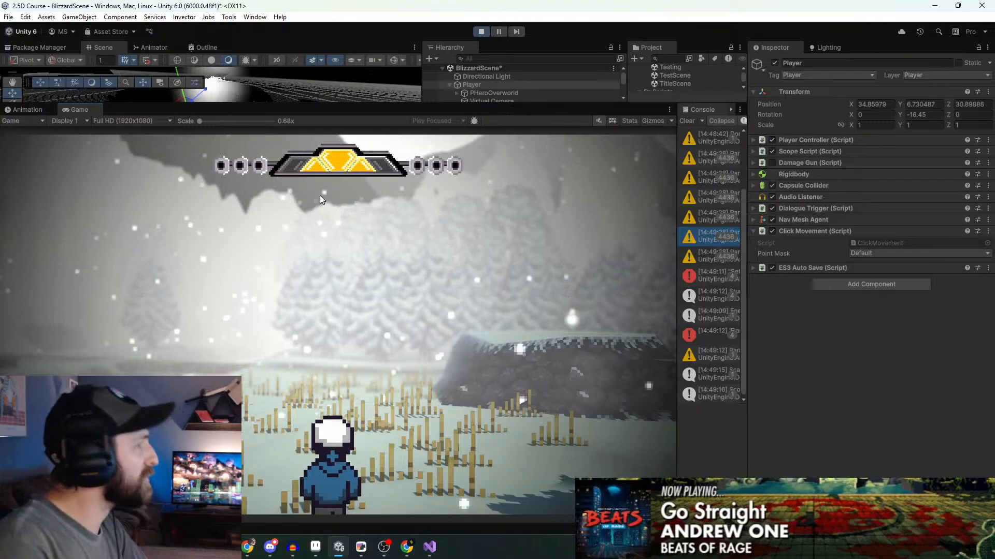
key(Tab)
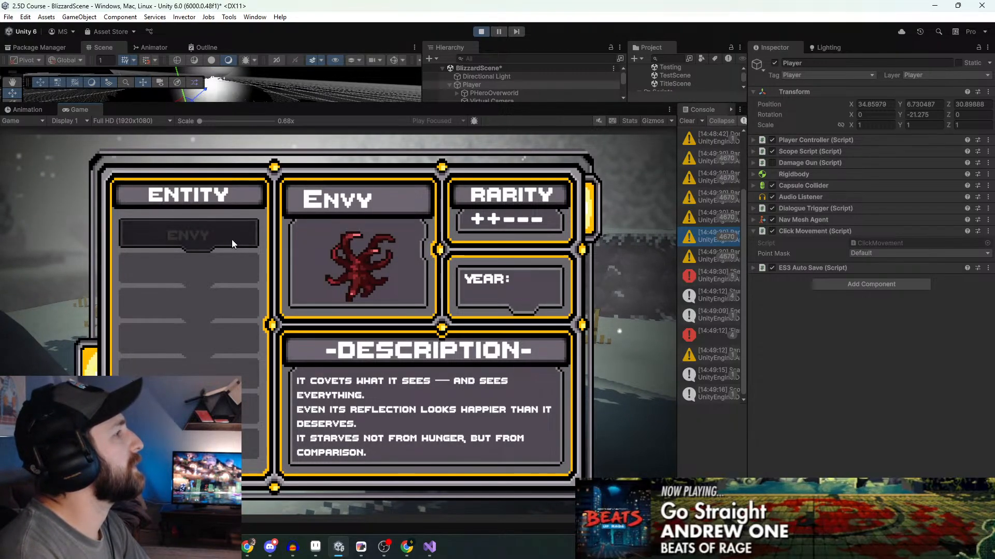
key(Tab)
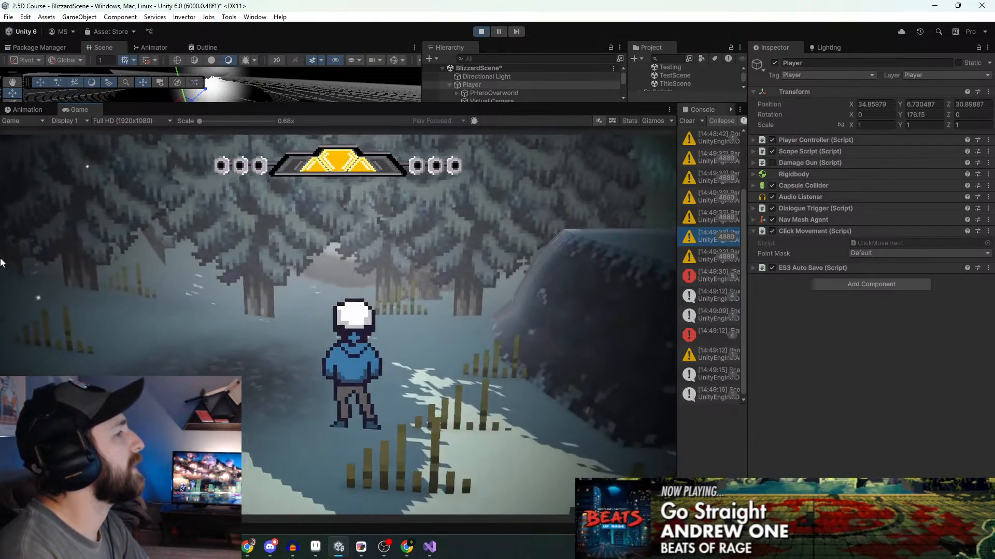
Walk the character back through the forest to collect the boots, dismiss the item message, and run to the snowfield near the cabin
key(w)
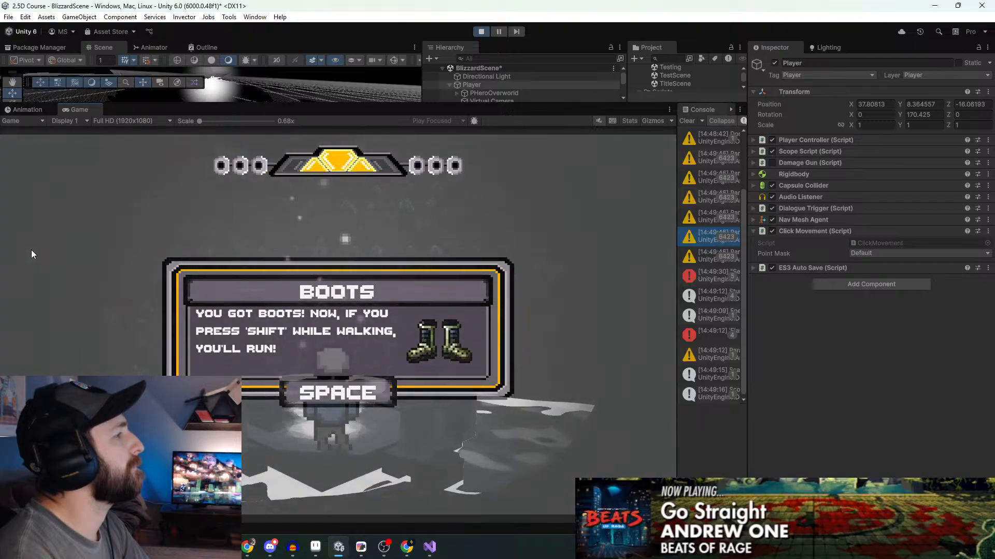
key(space)
key(s)
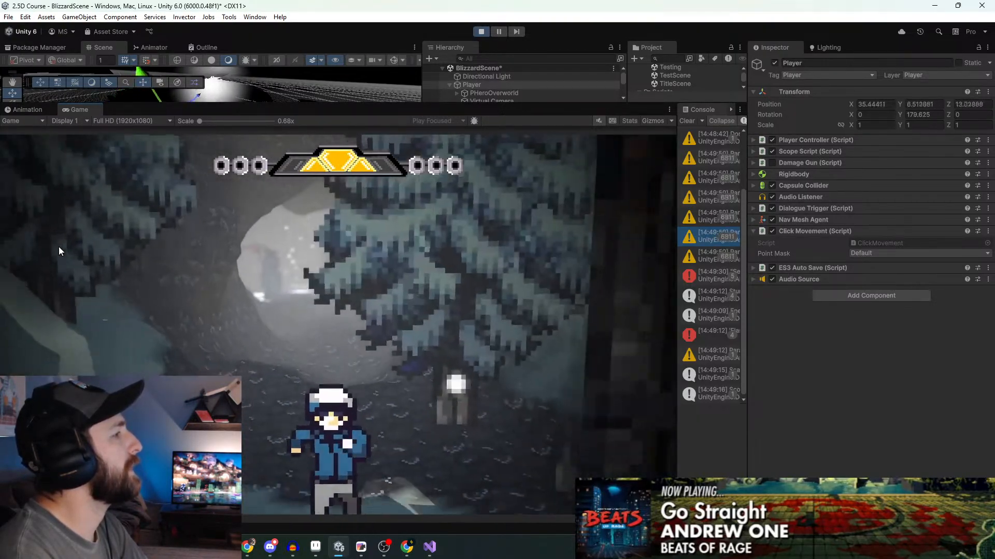
key(a)
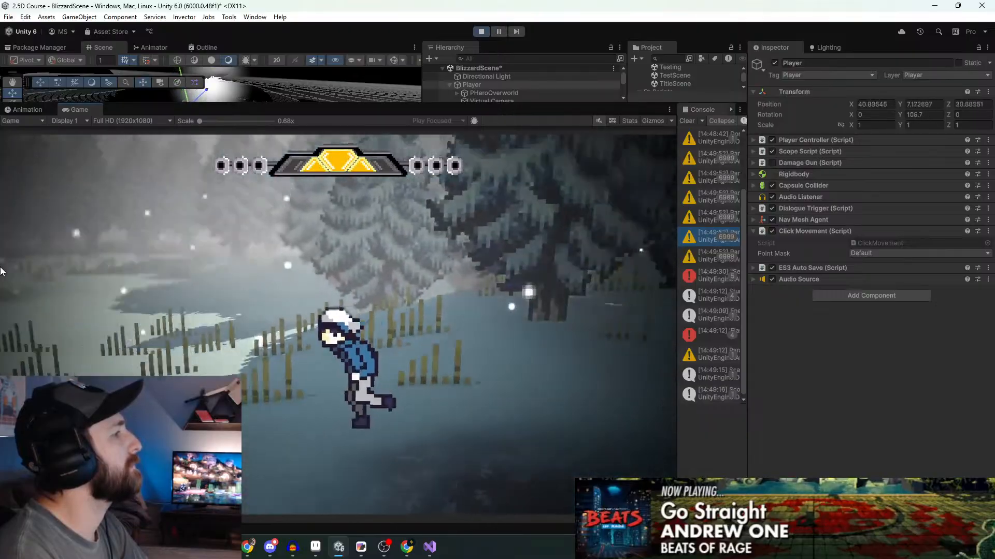
key(w)
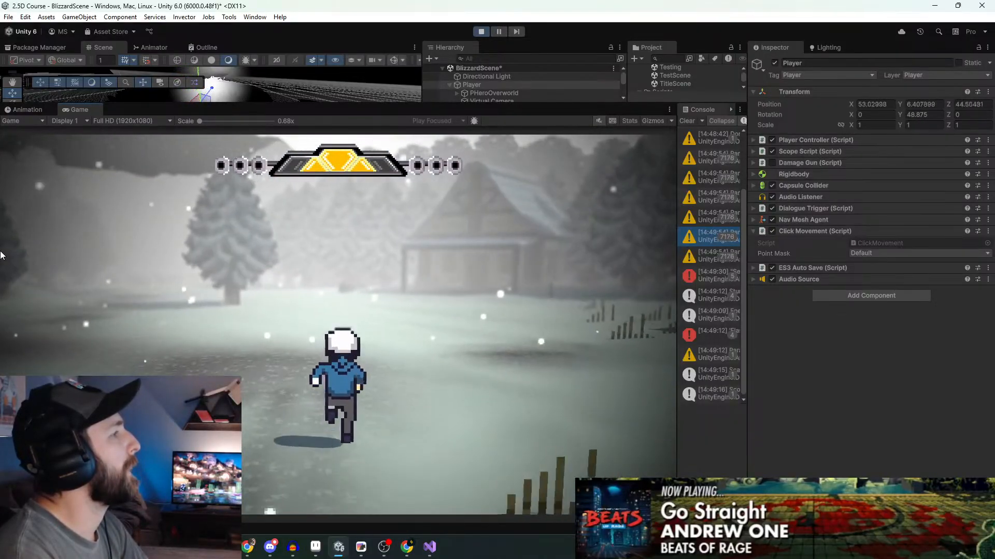
Look through the item and entity pages of the in-game menu and close it
key(Tab)
key(Tab)
key(Tab)
key(e)
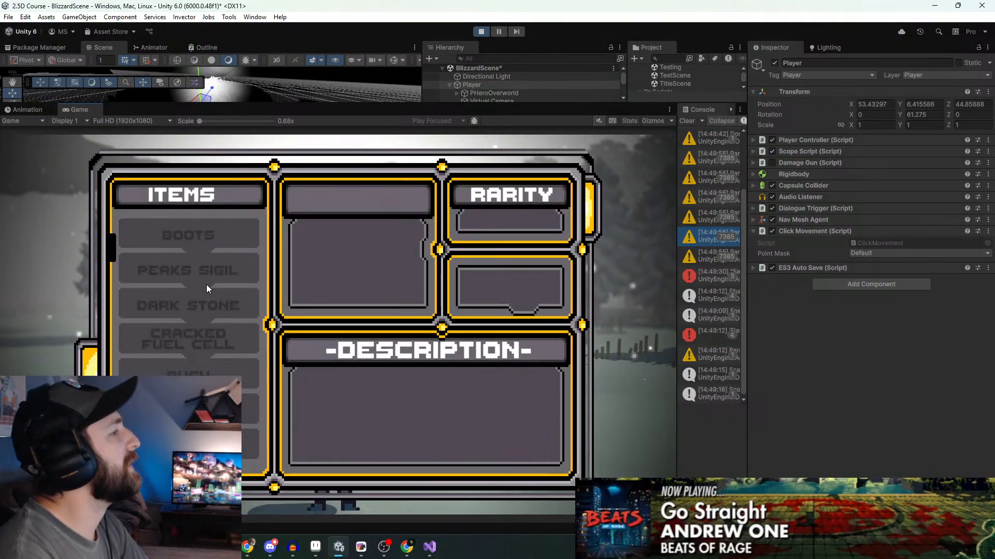
key(e)
key(q)
key(Tab)
Walk on toward the cabin, open the level selection page of the in-game menu, and travel to Weeping City
key(w)
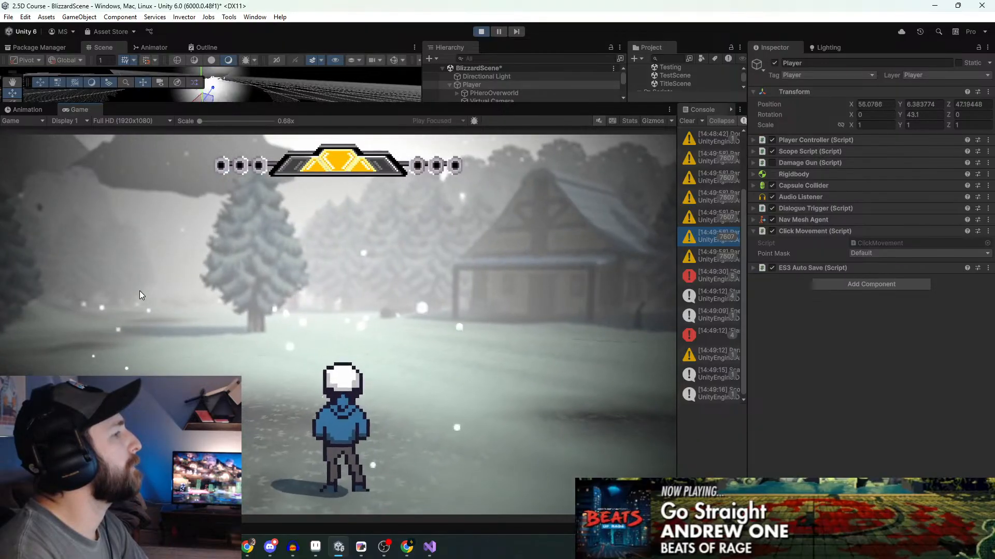
key(w)
key(Tab)
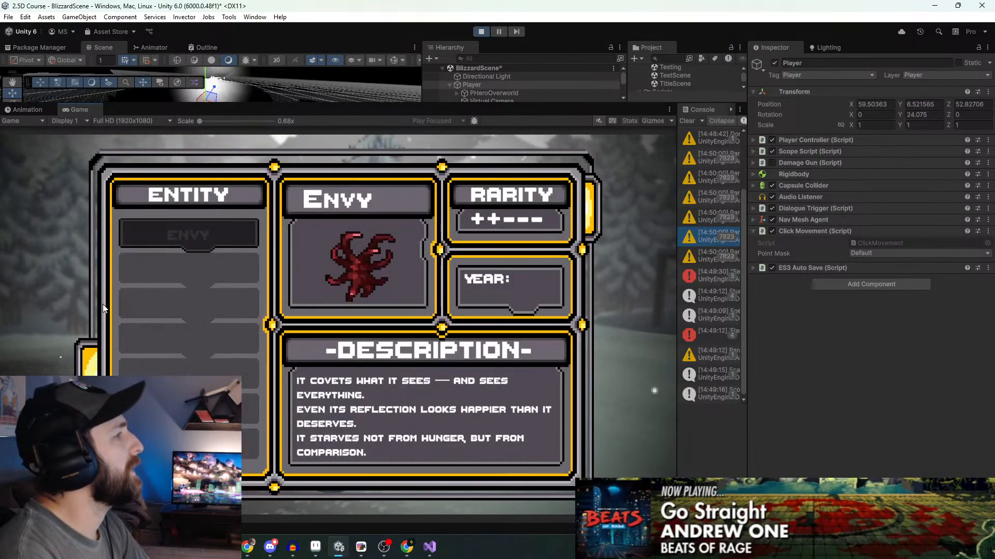
key(Tab)
key(Tab)
key(e)
key(e)
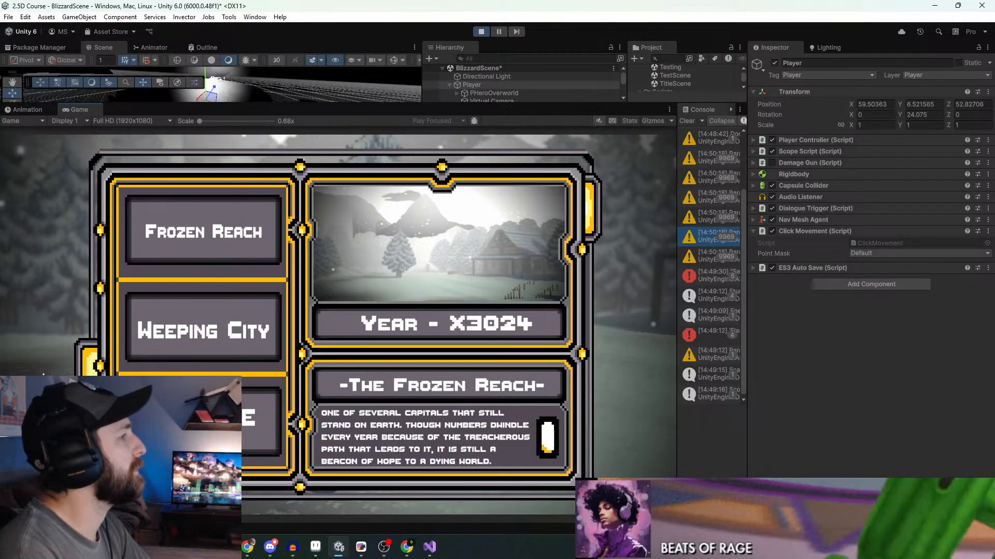
click(224, 333)
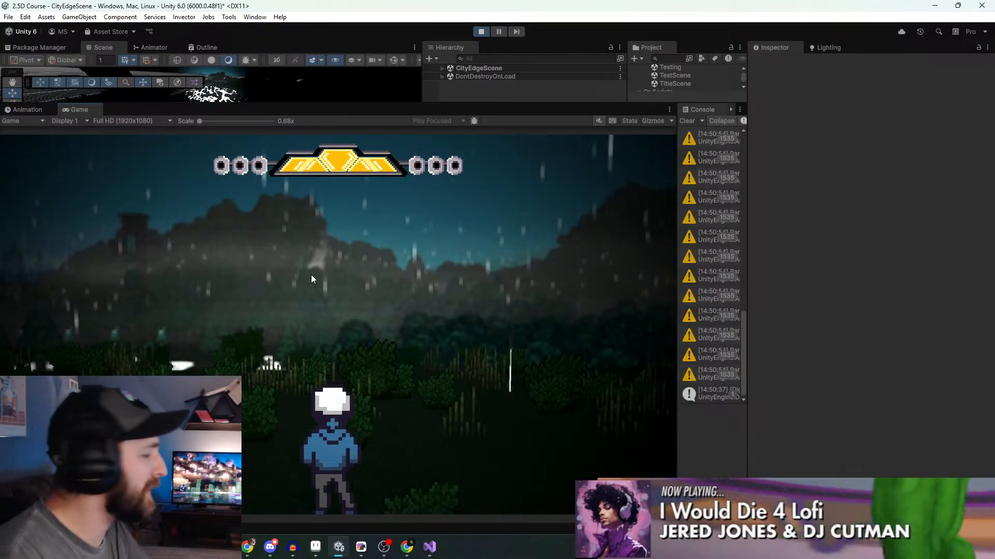
Explore the rainy city edge level with the character and check the pages of the in-game menu there
key(w)
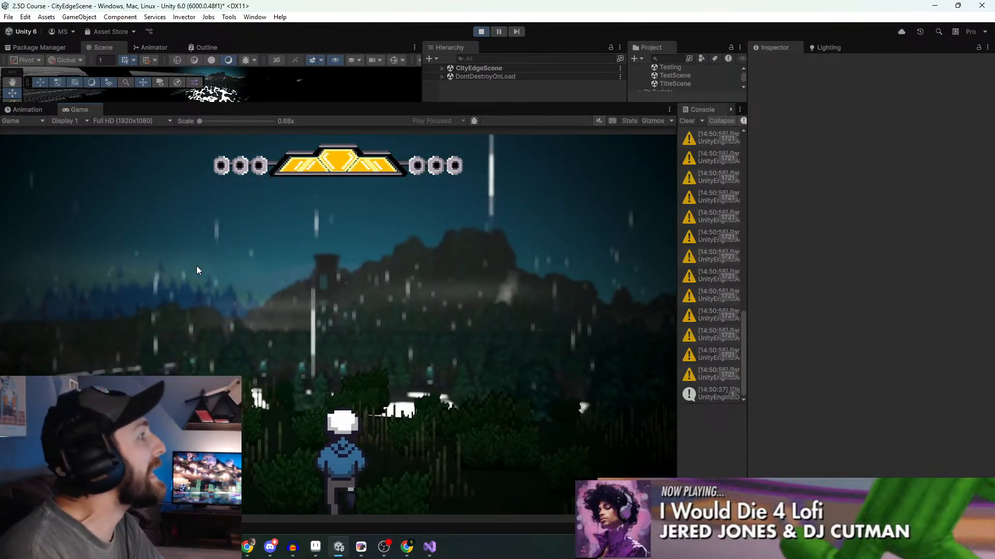
key(Tab)
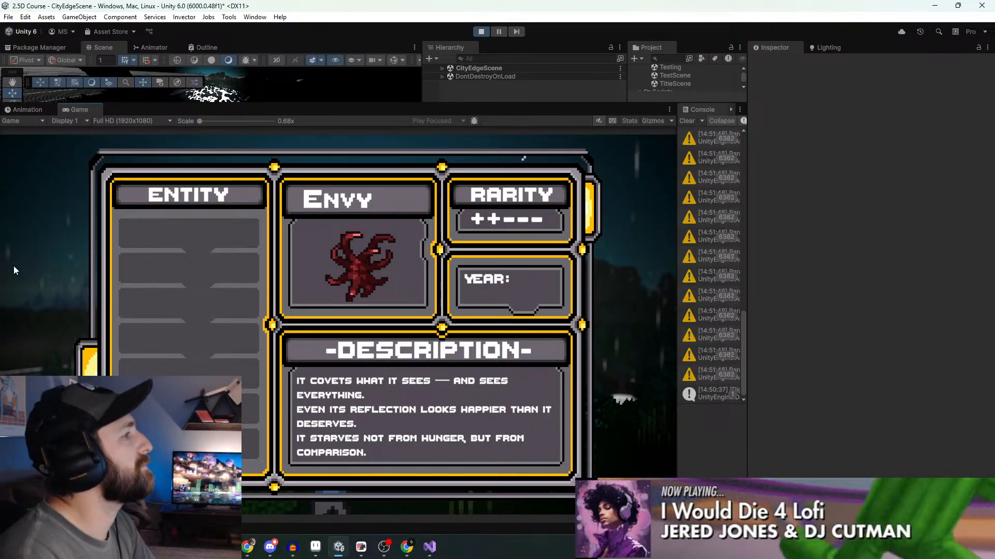
key(e)
key(e)
key(Escape)
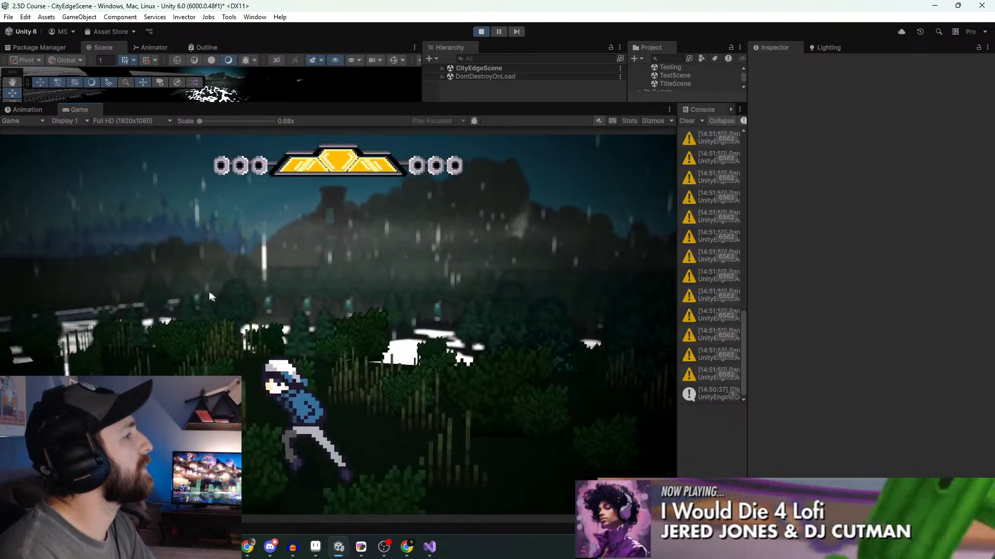
key(w)
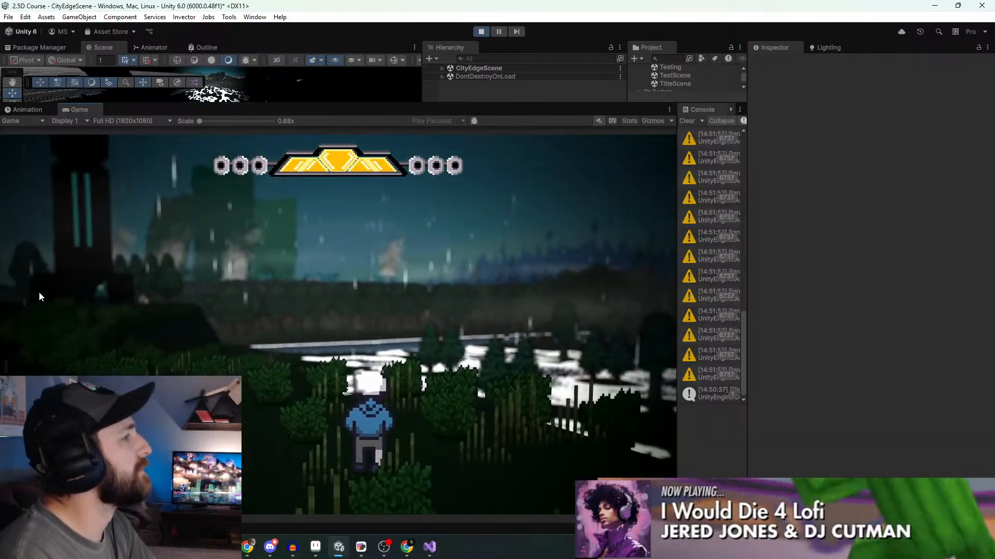
key(a)
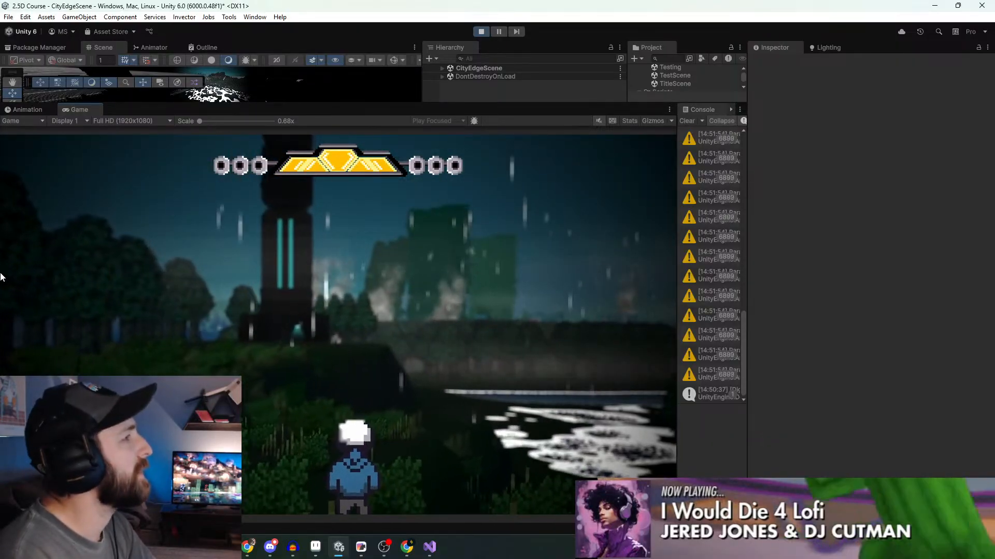
Shrink the Game view's height and stop play mode
drag(455, 105, 459, 320)
click(482, 32)
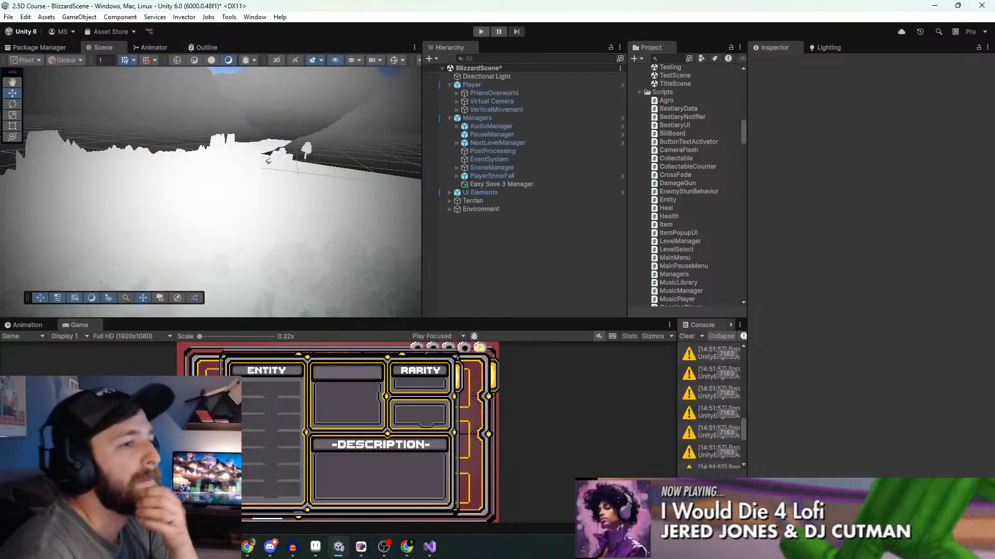
key(alt+Tab)
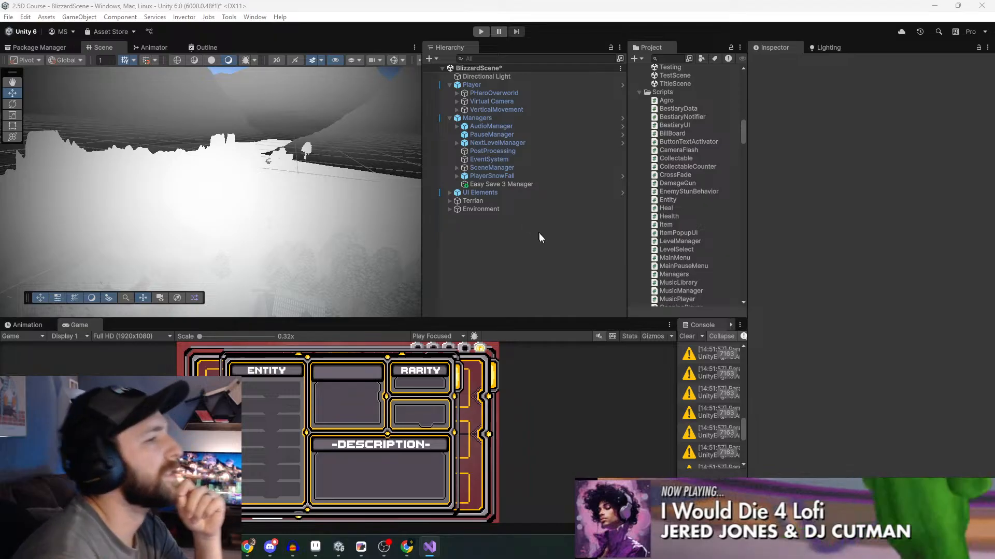
Examine the NextLevelManager and UI Elements hierarchies, including the Health canvas and its Image child
click(456, 144)
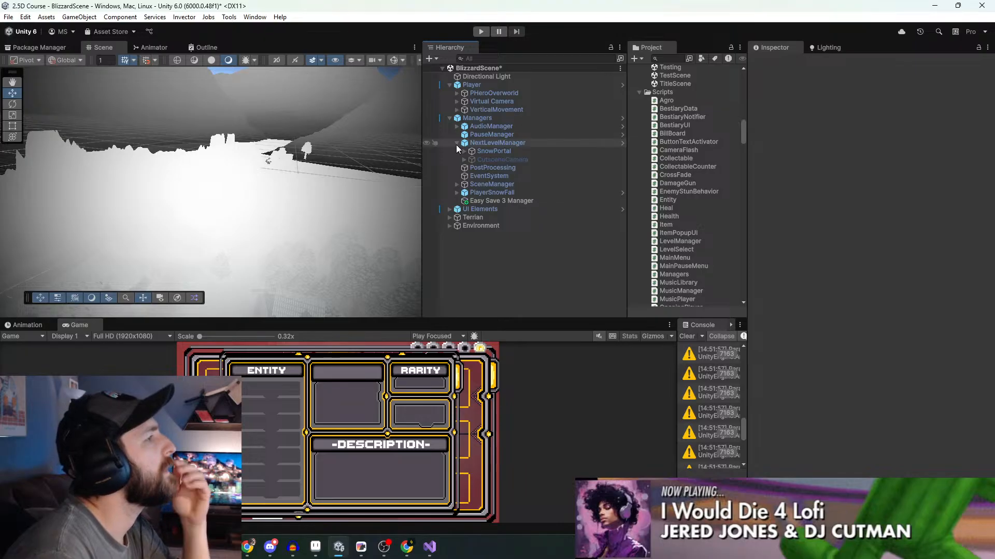
click(457, 144)
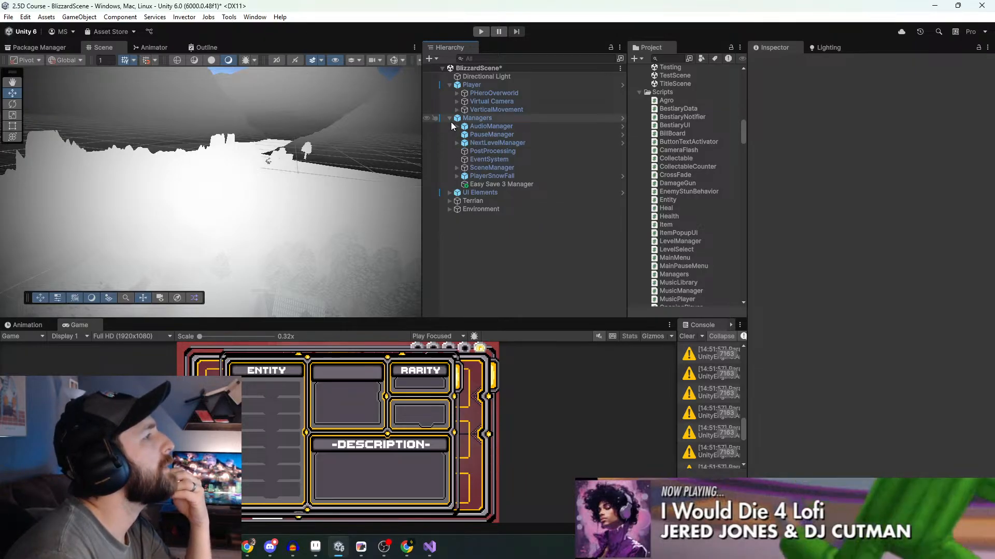
click(448, 121)
click(449, 127)
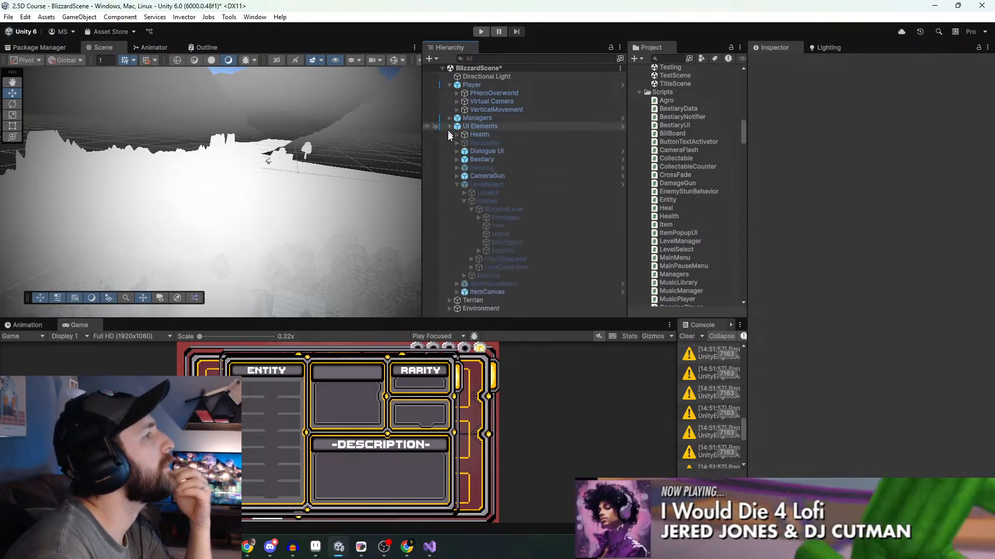
click(474, 134)
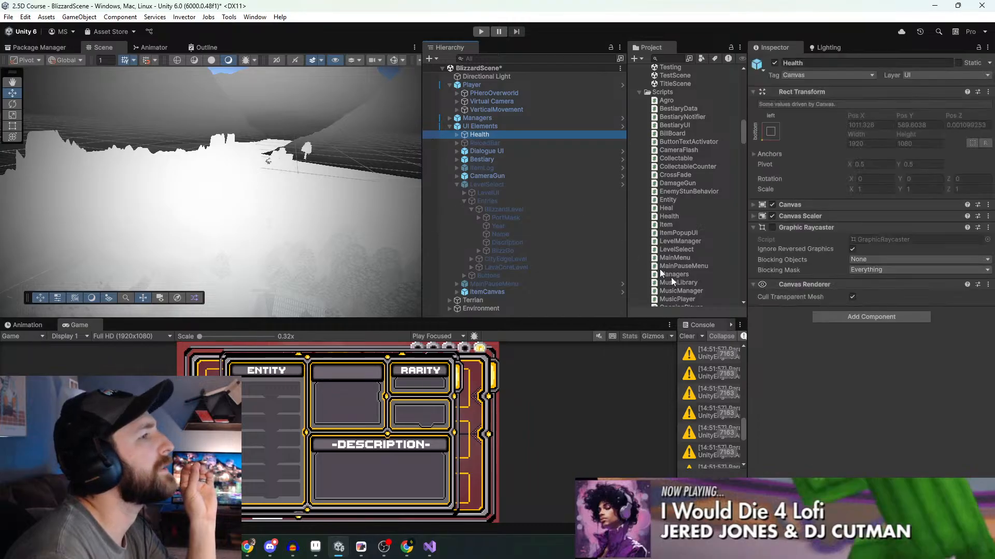
click(456, 135)
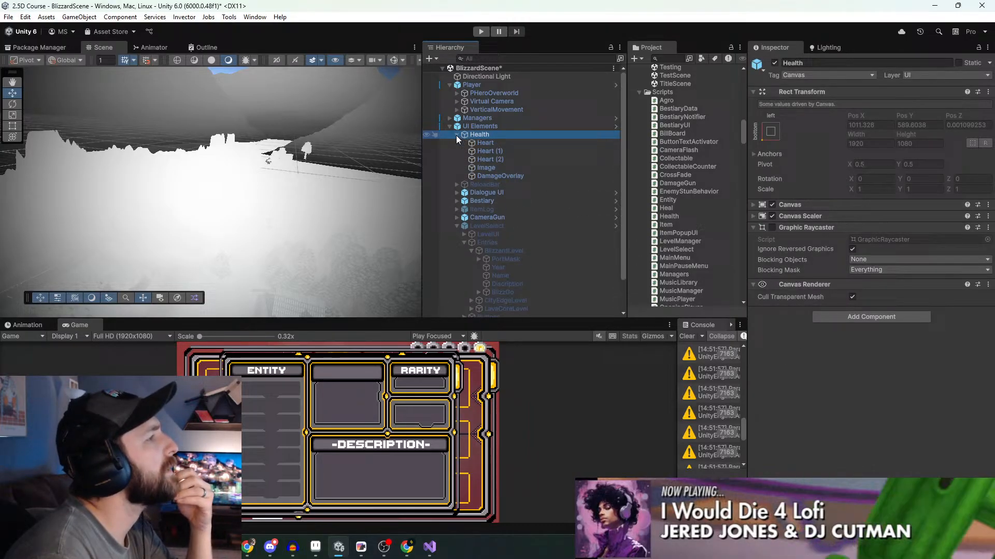
click(508, 167)
Try an ES3 Auto Save component on the Health canvas object and remove it
click(499, 134)
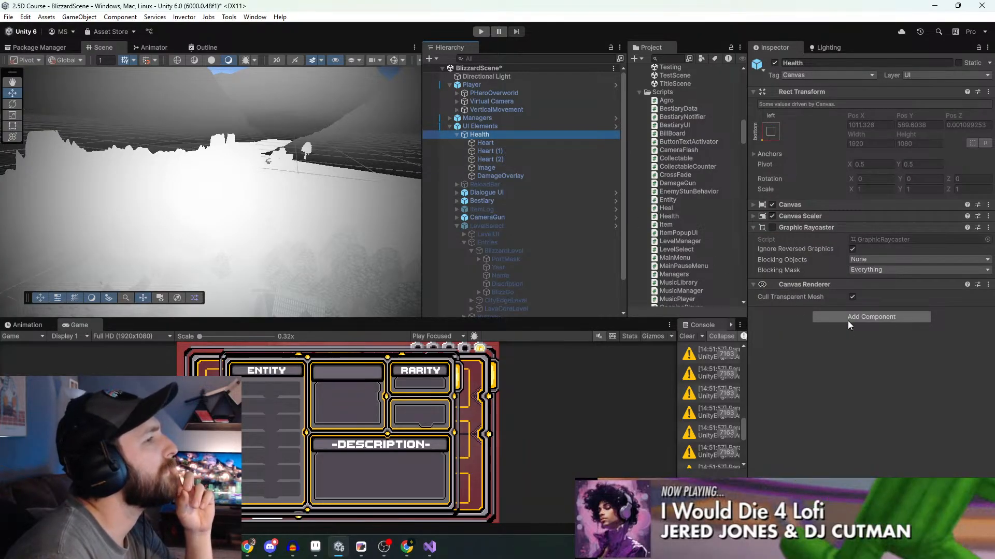
click(848, 321)
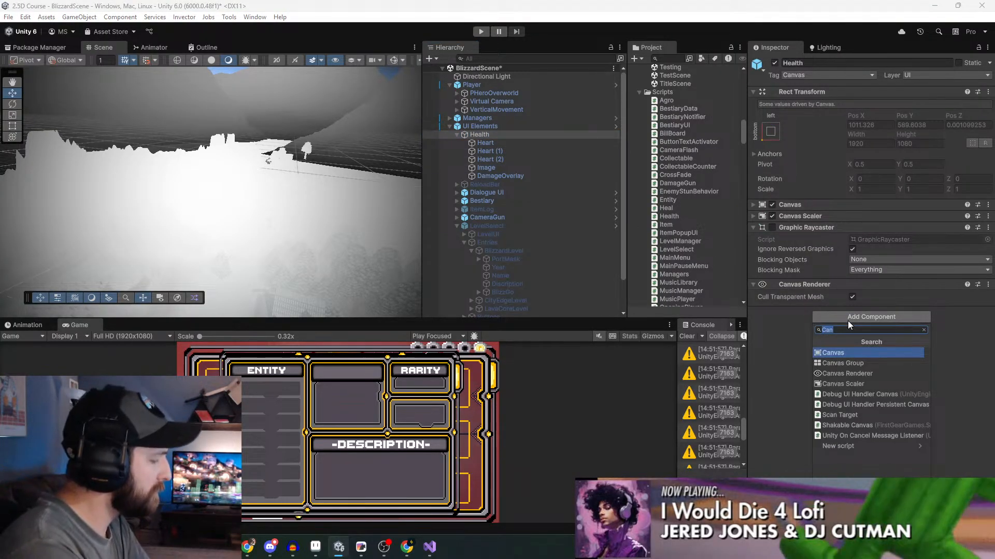
text(save)
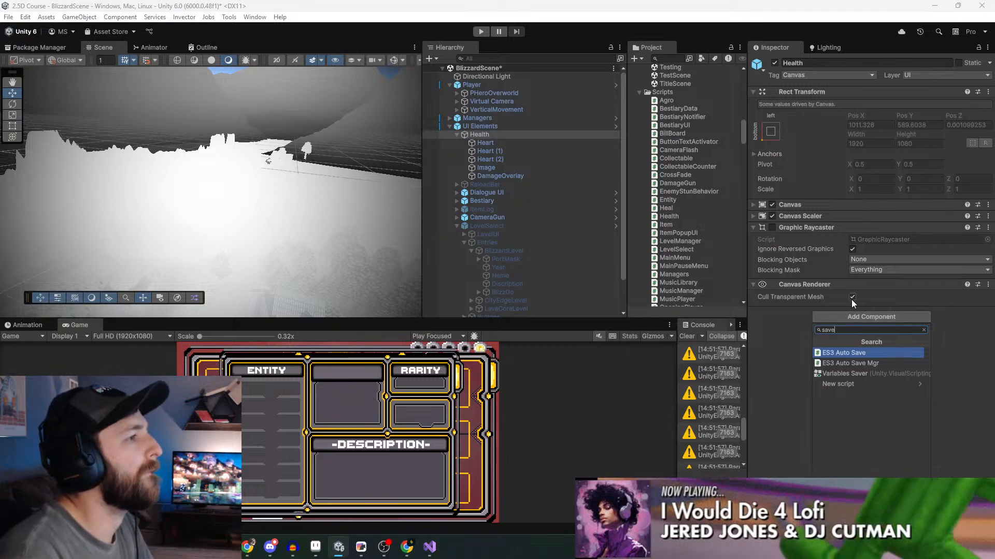
click(907, 350)
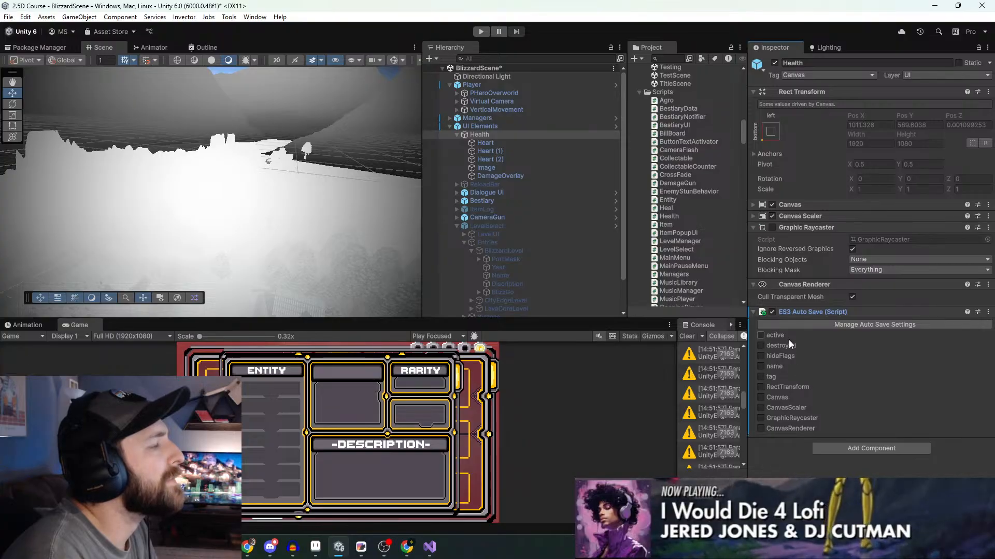
click(988, 312)
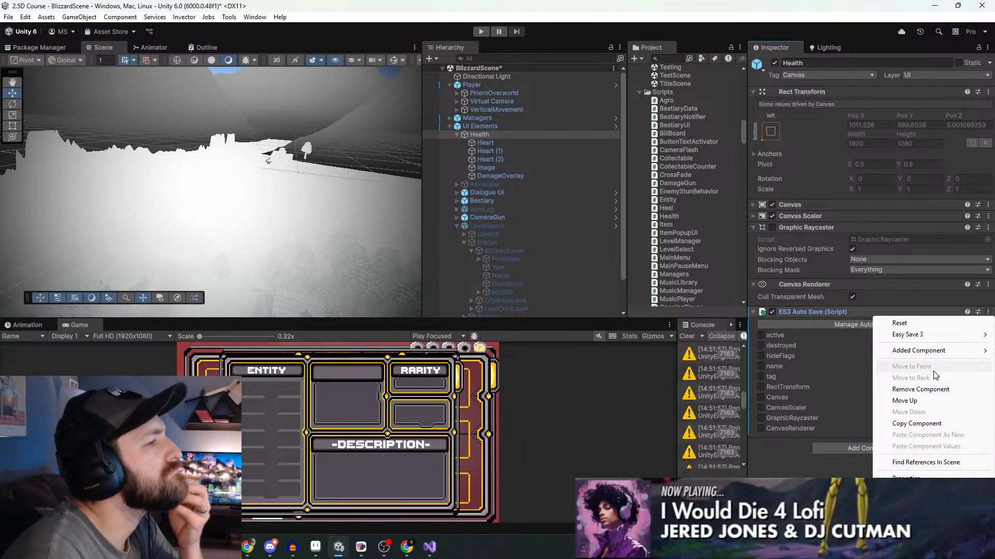
click(920, 389)
Try an ES3 Auto Save component on the Heart object under the Health canvas and remove it
click(523, 145)
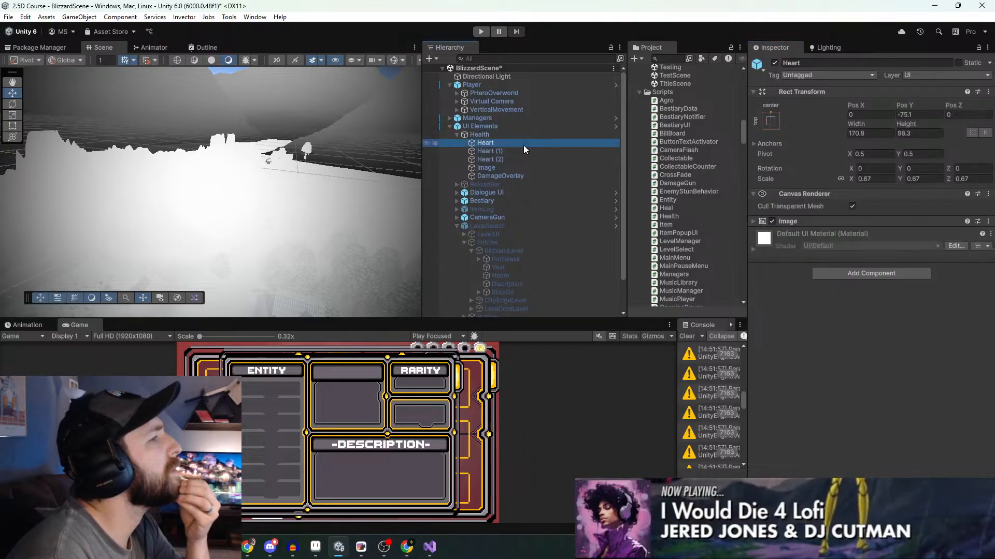
click(860, 273)
click(856, 309)
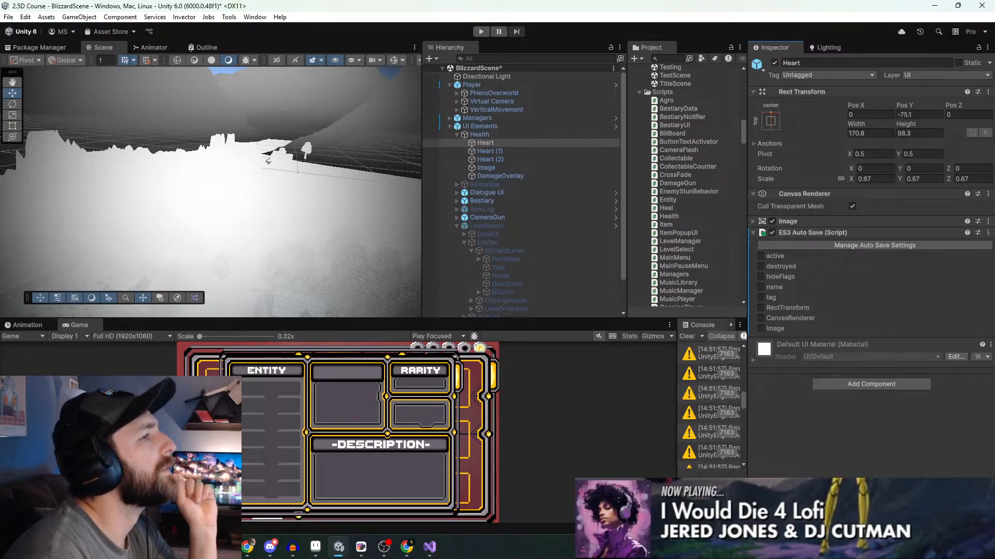
click(987, 233)
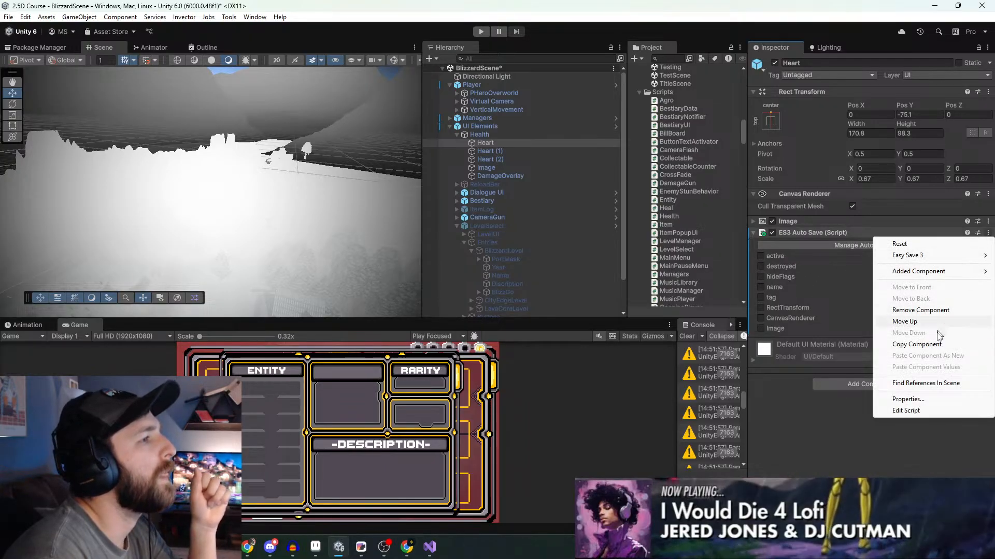
mouse_move(928, 272)
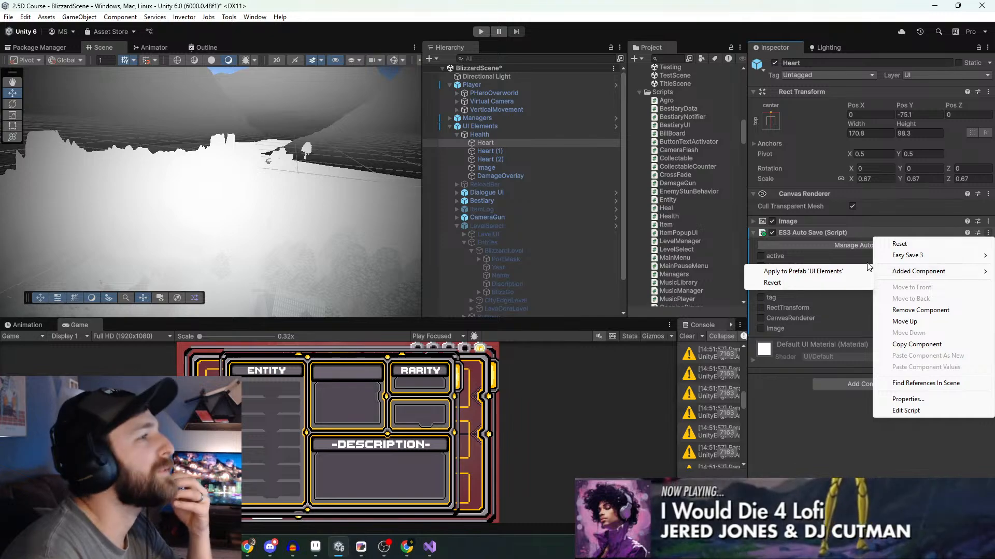
click(896, 310)
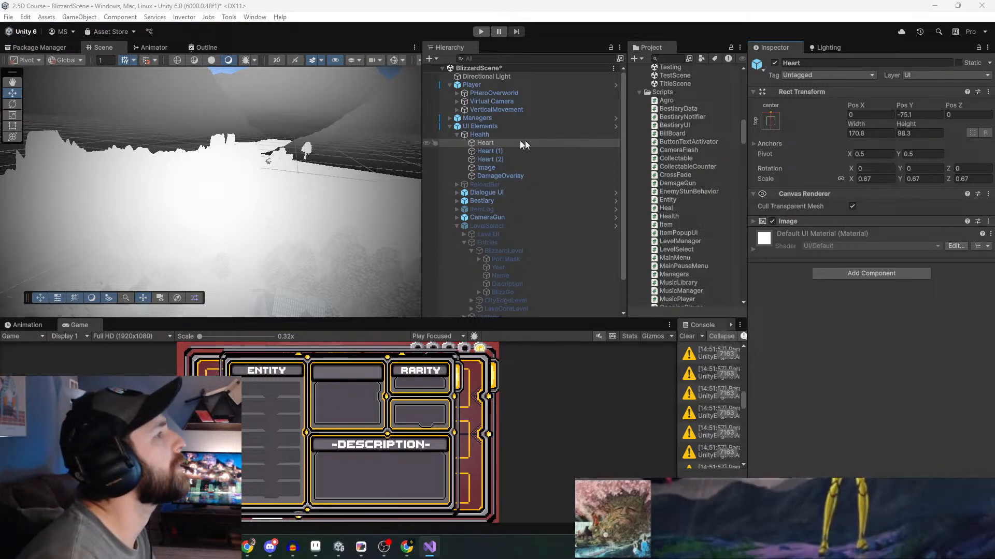
Clear the console and examine the Player's Player Controller heart, sprite and UI references, then switch to Visual Studio
click(453, 84)
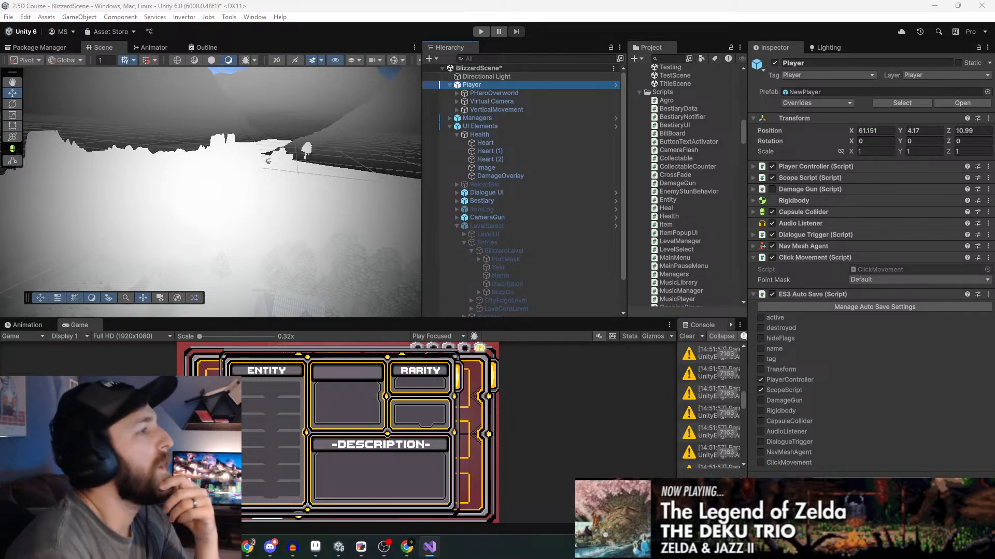
click(676, 334)
click(685, 338)
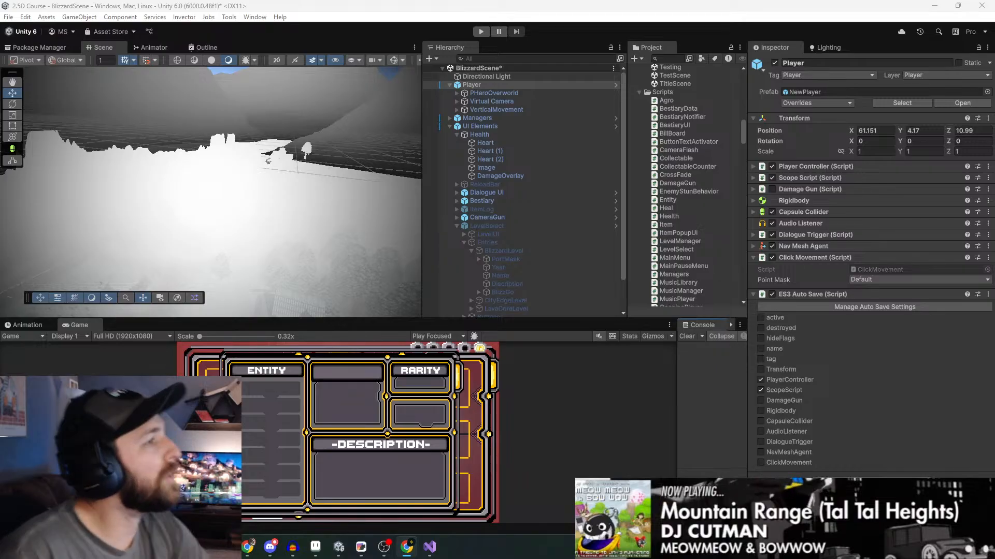
click(755, 168)
scroll(880, 254, down, 1)
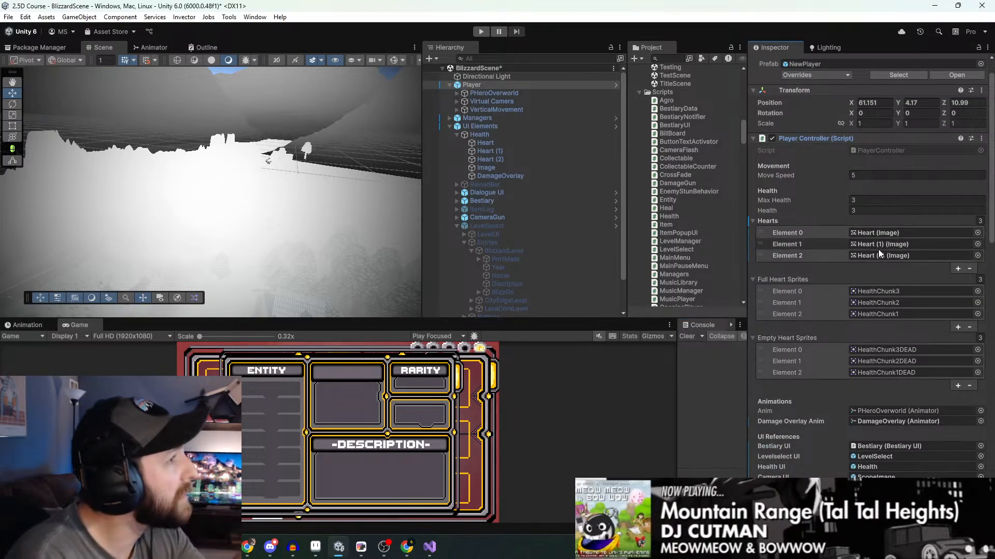
scroll(874, 244, down, 1)
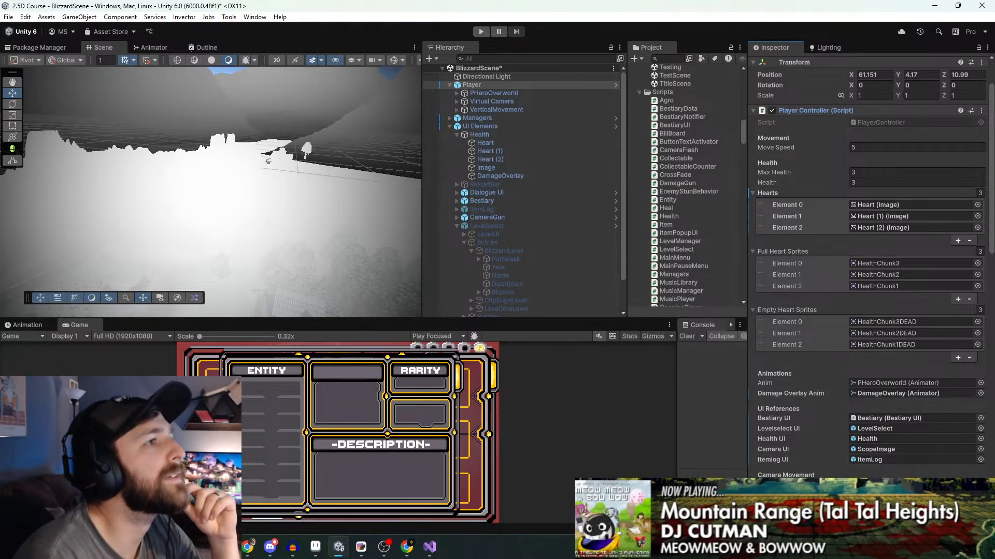
key(alt+Tab)
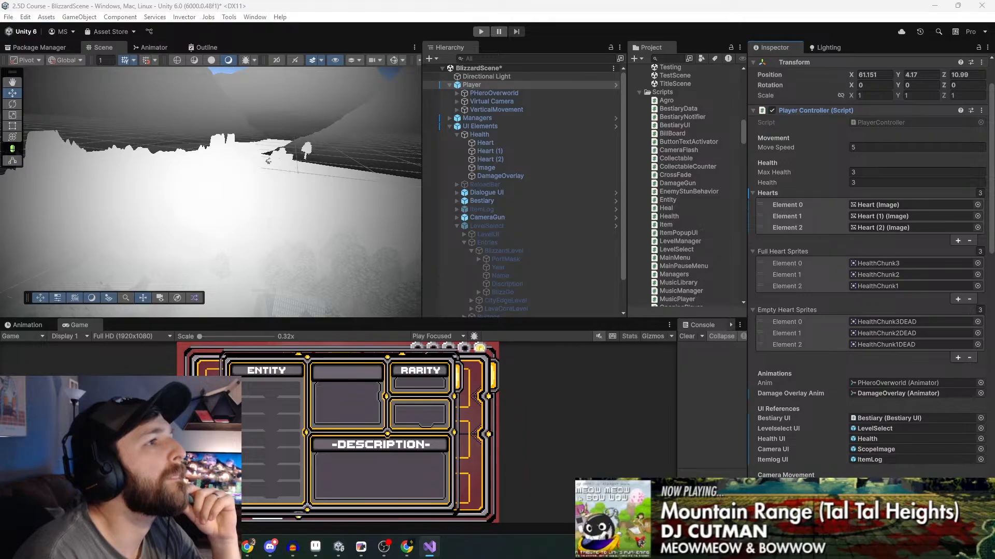
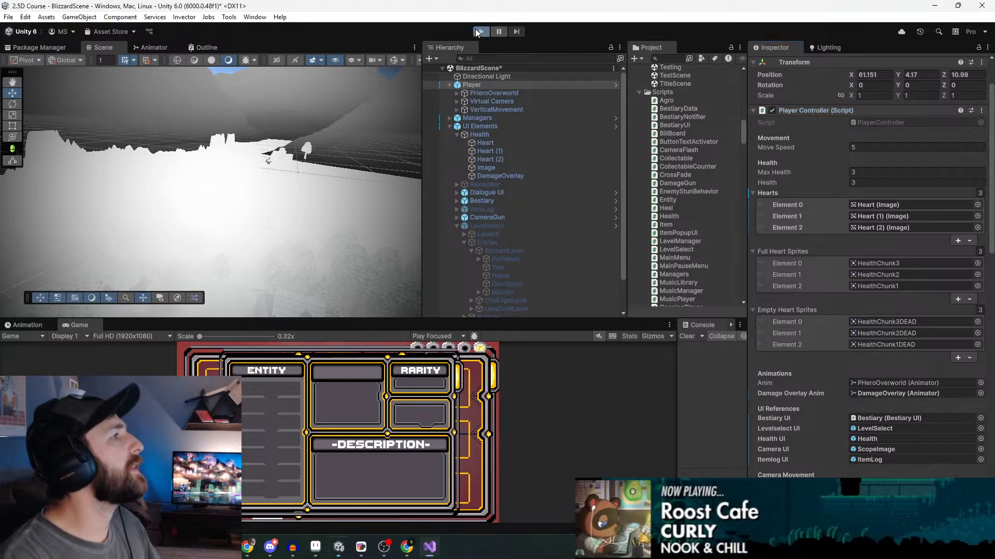
Run a short playtest of BlizzardScene, stop it, and return to the code editor
click(479, 32)
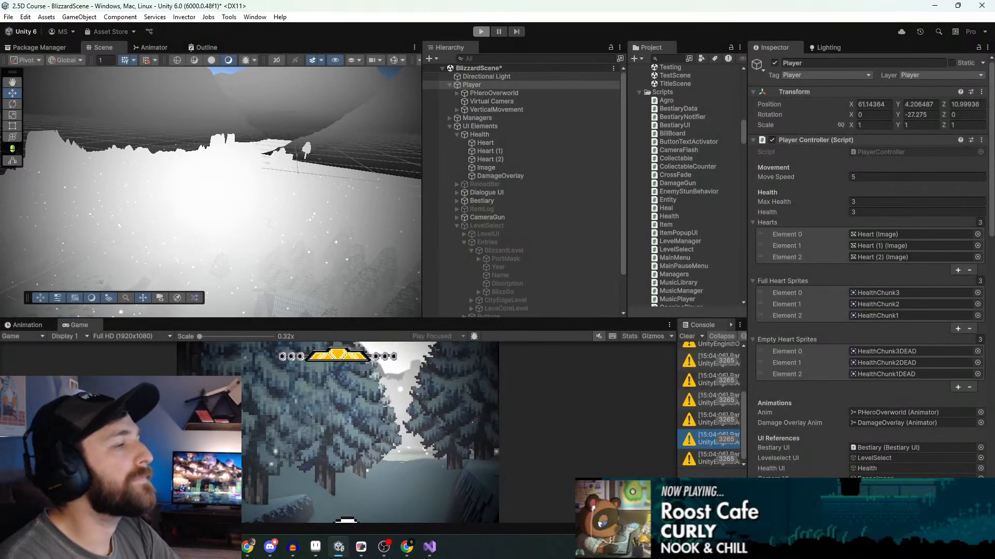
key(ctrl+p)
key(alt+Tab)
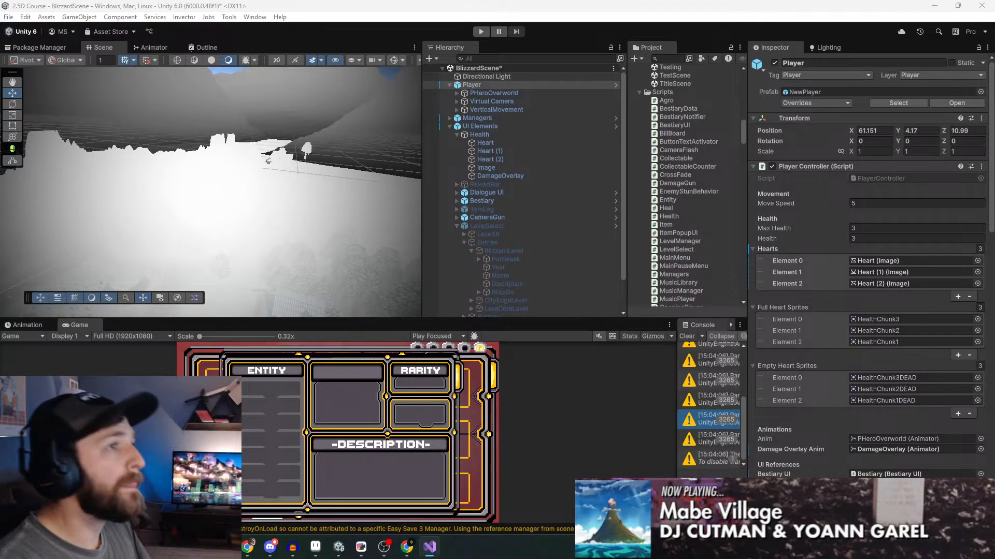
Enlarge the Game view by narrowing the Inspector and shrinking the Scene view's height
click(492, 412)
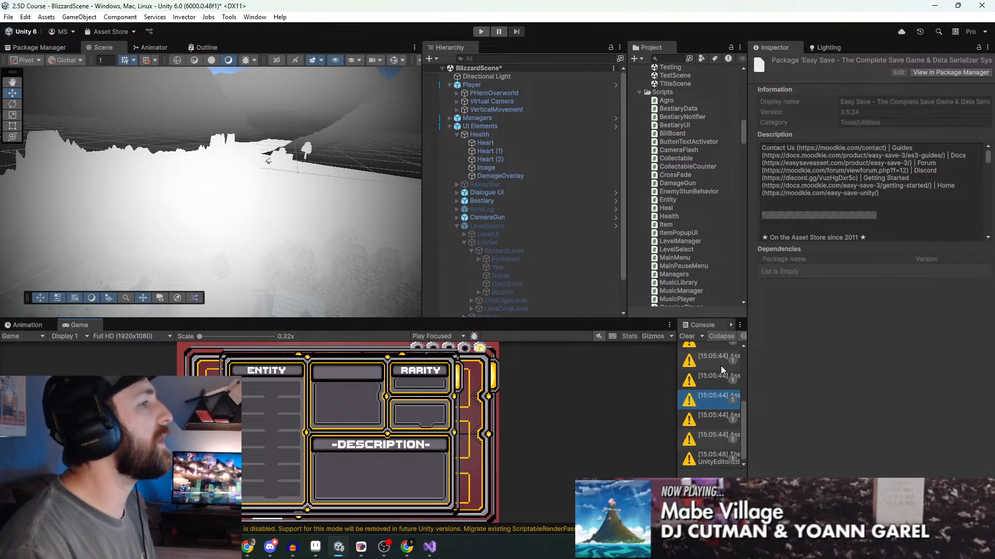
mouse_move(676, 364)
mouse_down()
mouse_move(489, 364)
mouse_move(683, 364)
mouse_up()
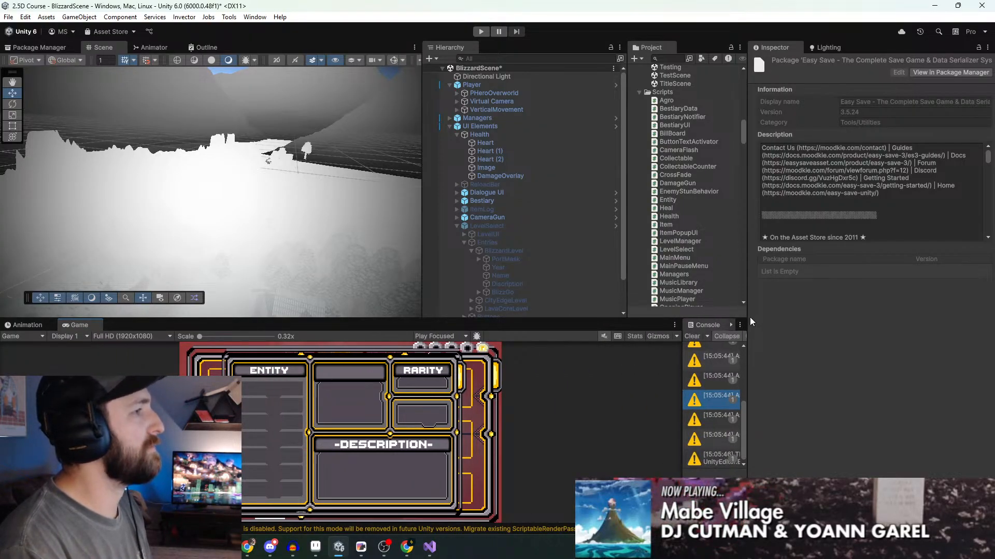
drag(749, 318, 818, 325)
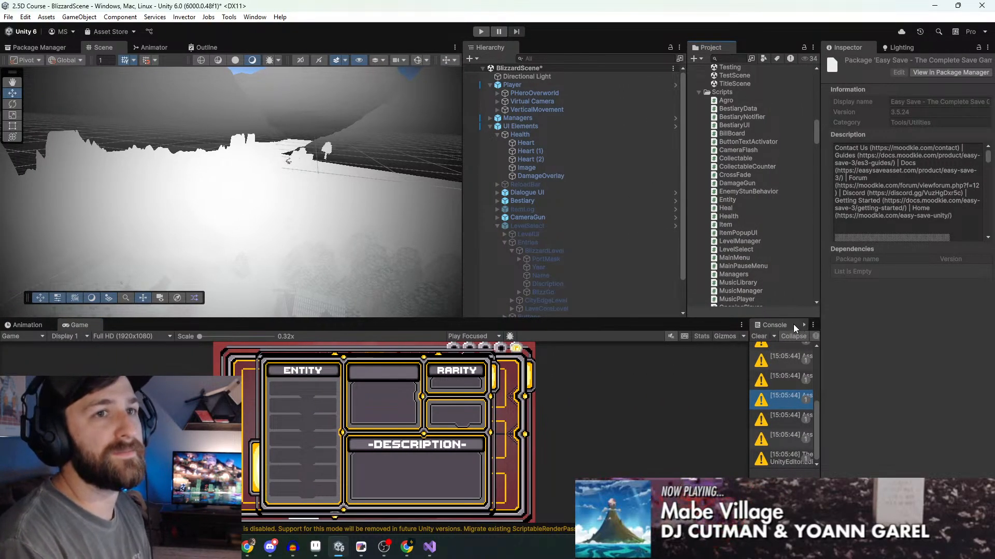
drag(567, 318, 547, 133)
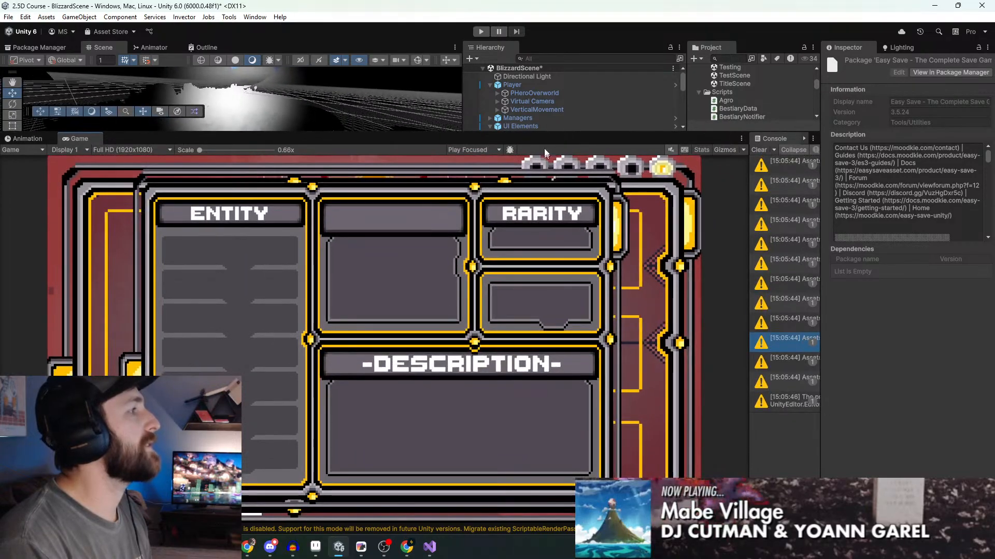
Playtest BlizzardScene, leaf through the in-game menu to the level page, and travel to Weeping City
click(481, 32)
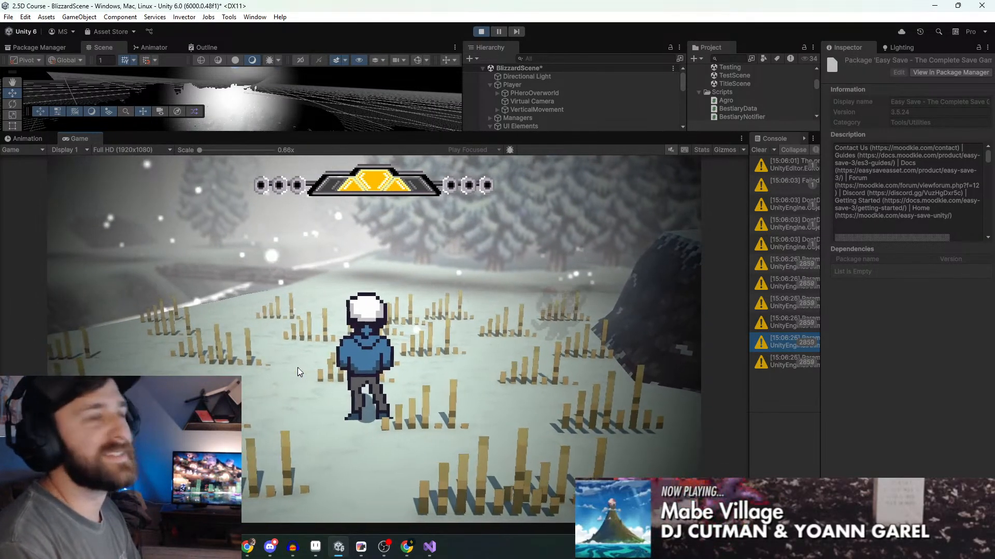
key(Tab)
key(e)
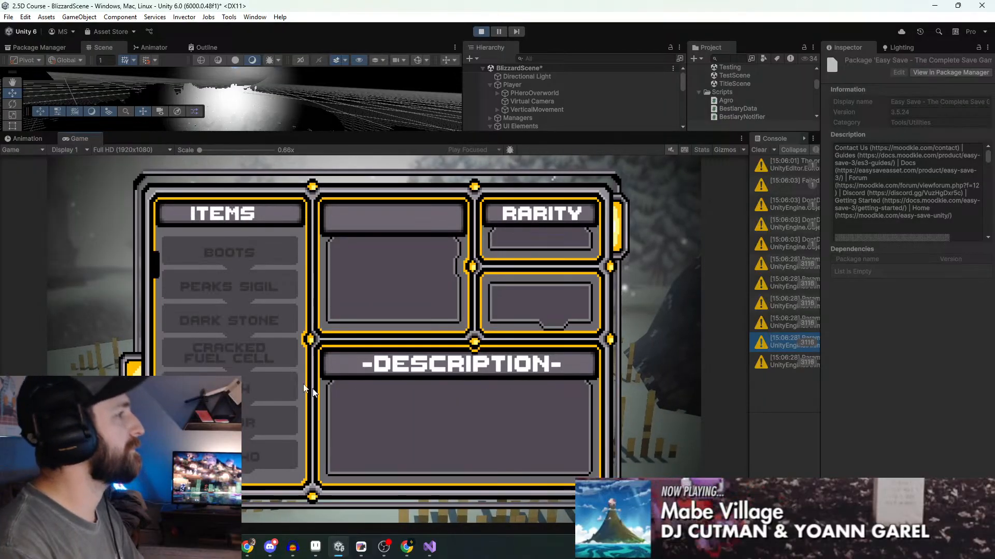
key(e)
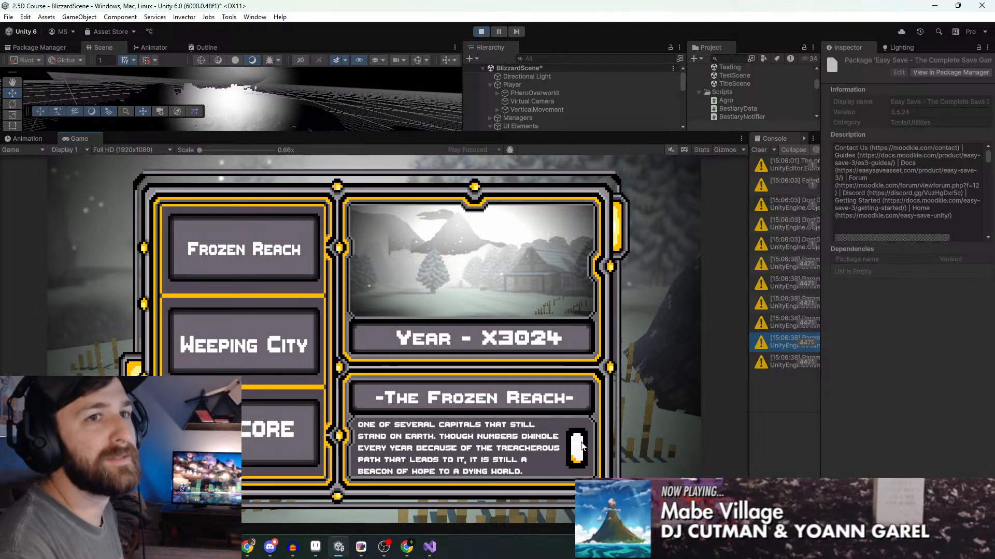
click(233, 340)
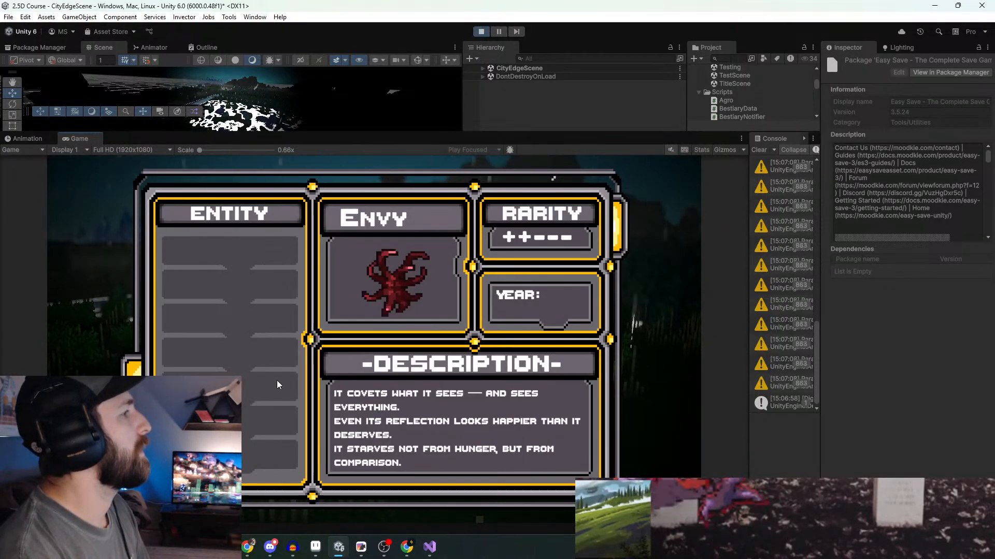
Check the bestiary and the other in-game menu pages in the city edge level and travel back to the Frozen Reach
key(e)
key(e)
key(b)
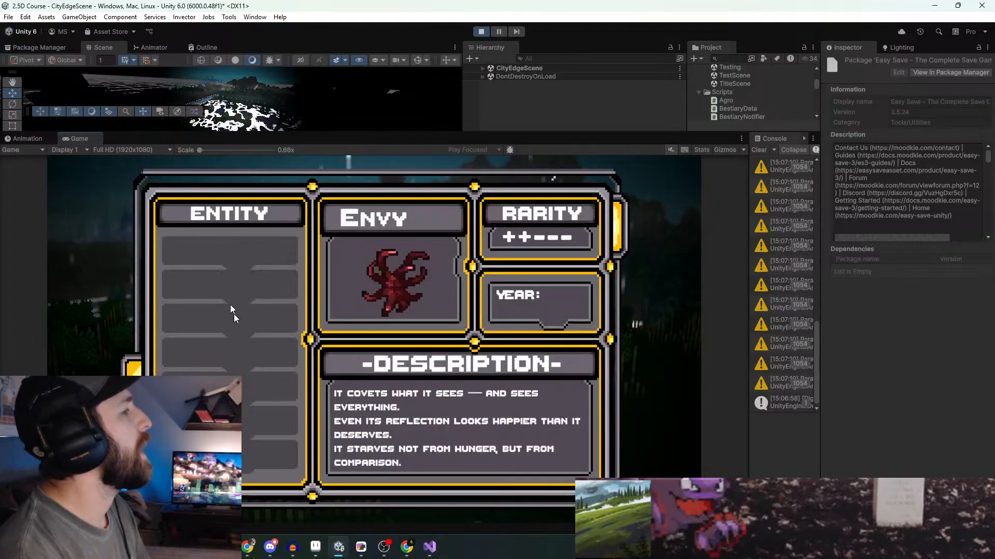
key(b)
key(i)
key(m)
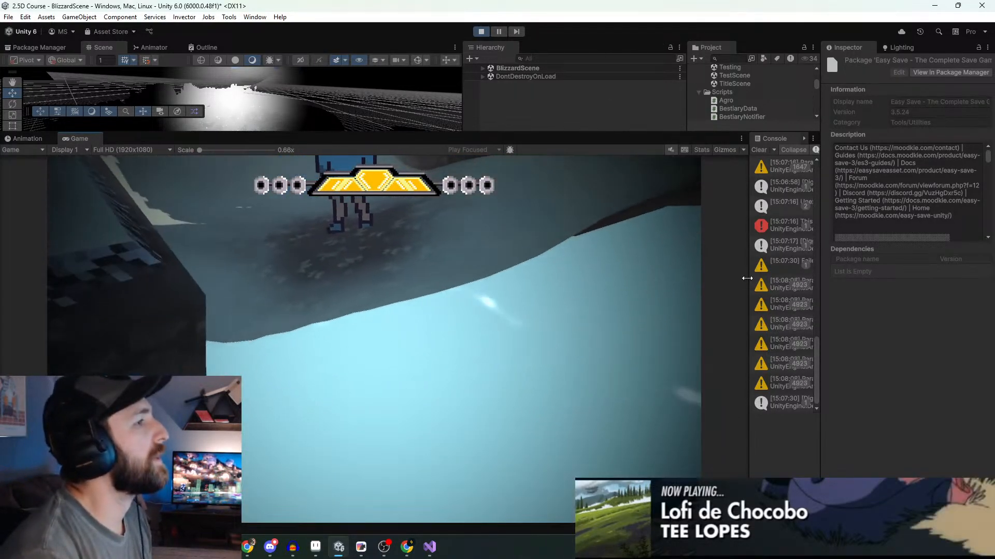
Widen the Console to examine the errors and warnings logged during the playtest, then clear it and stop play mode
drag(749, 278, 565, 285)
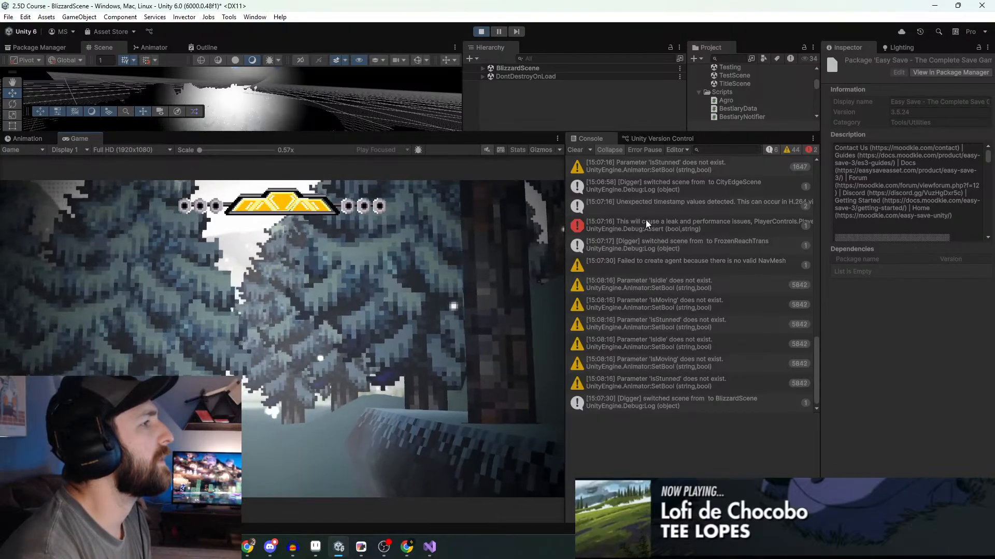
scroll(654, 203, up, 5)
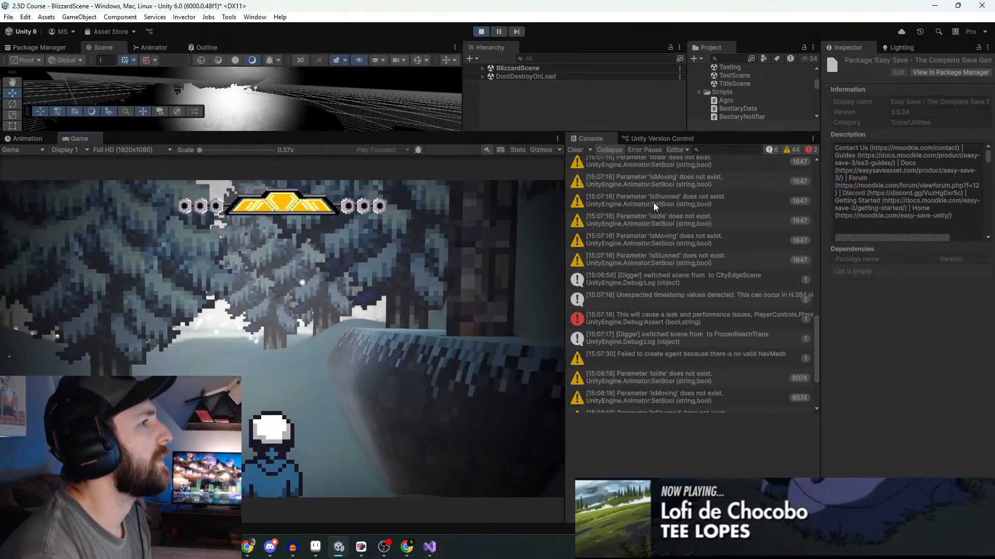
scroll(651, 232, up, 10)
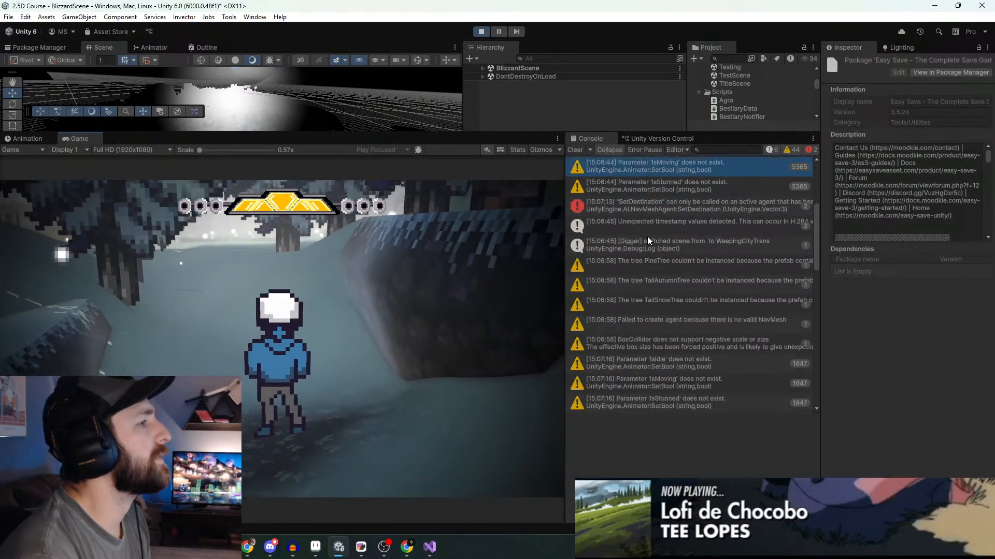
scroll(628, 233, up, 6)
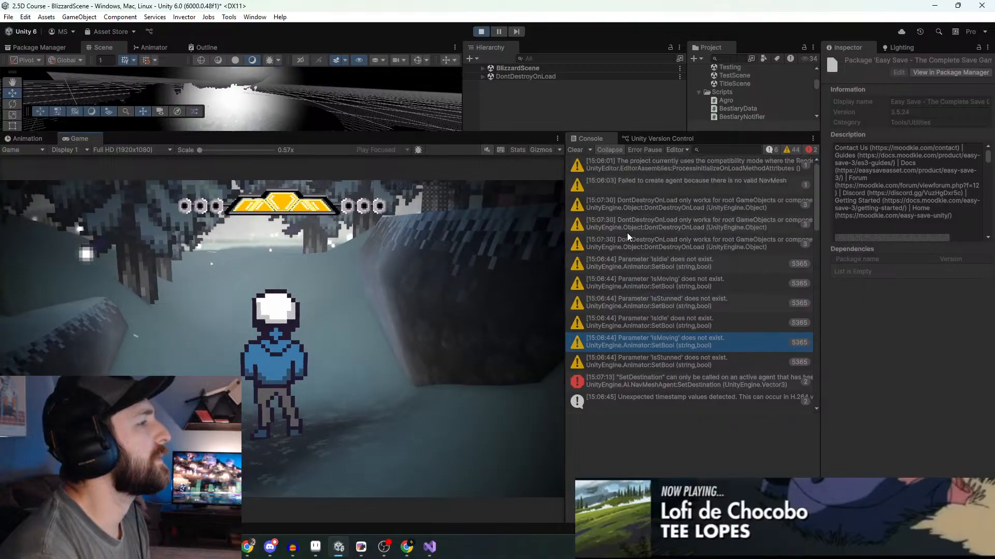
scroll(627, 232, down, 4)
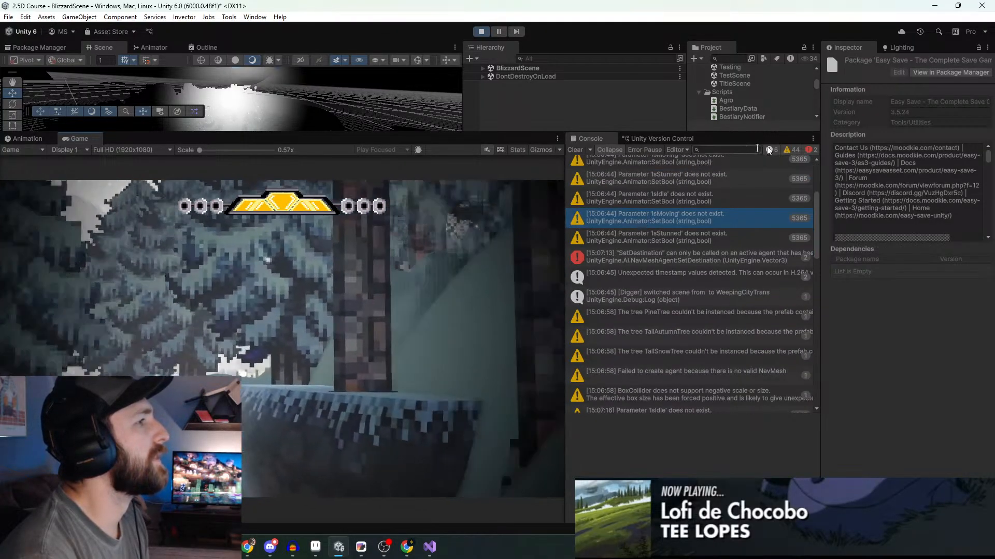
click(575, 150)
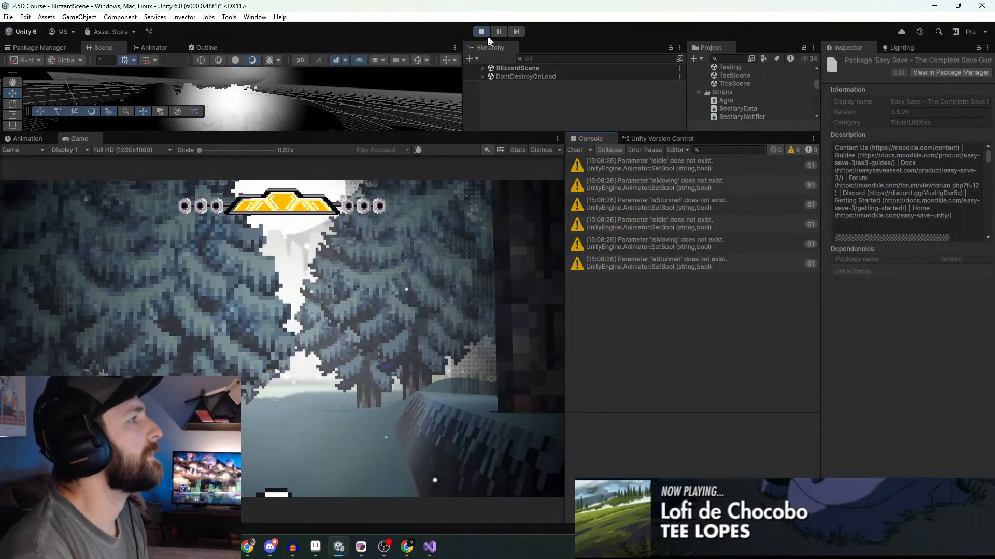
click(481, 32)
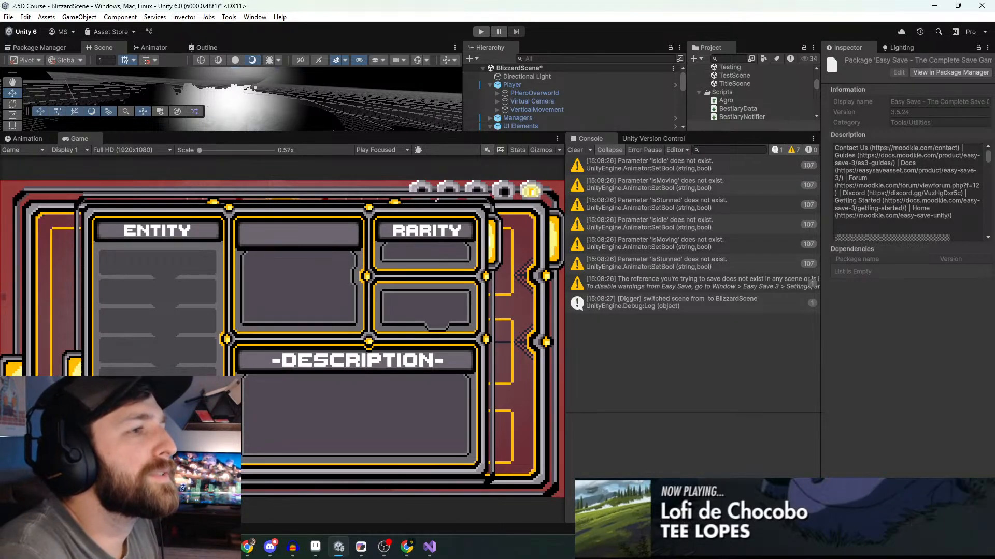
Collapse the Player's Player Controller to check the ES3 Auto Save component selections, and clear the Console
key(alt+Tab)
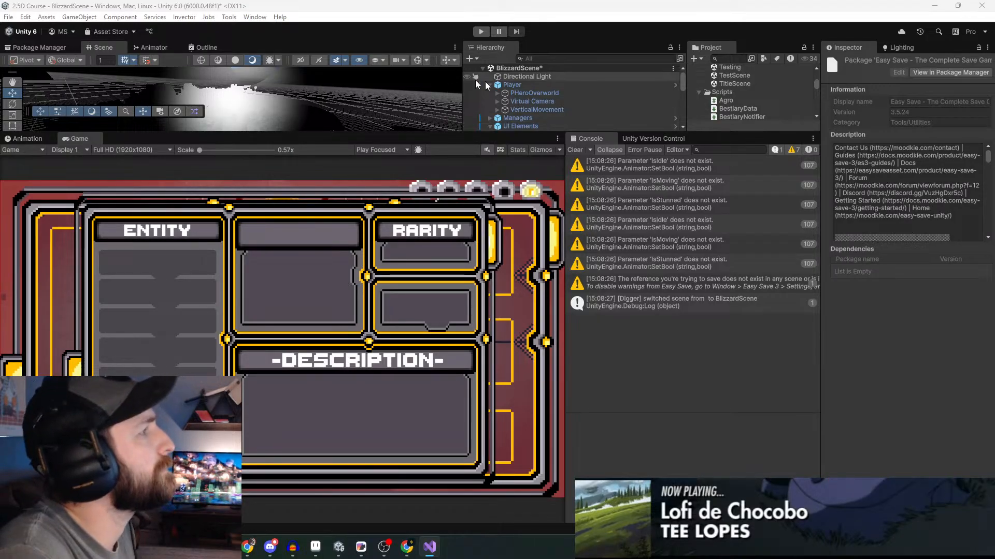
click(513, 85)
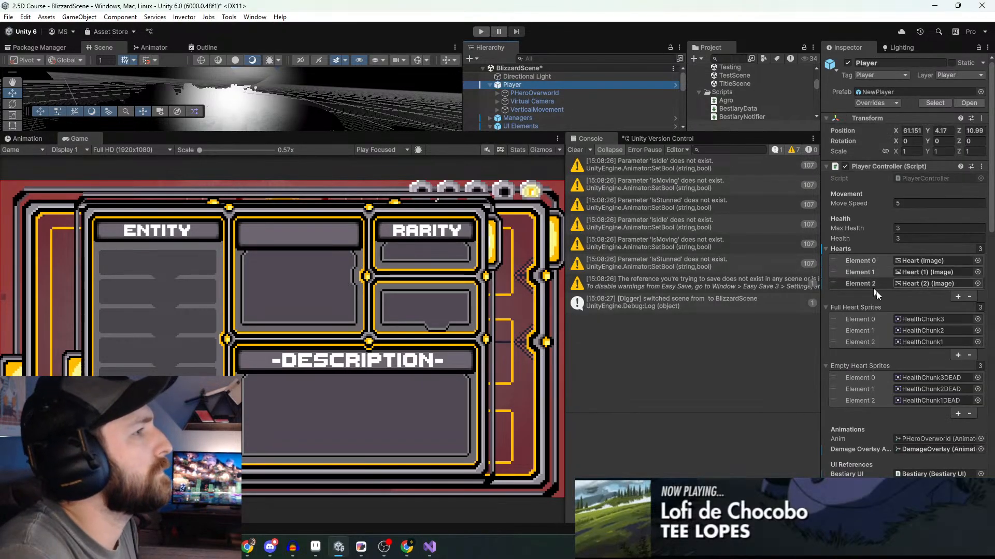
click(825, 166)
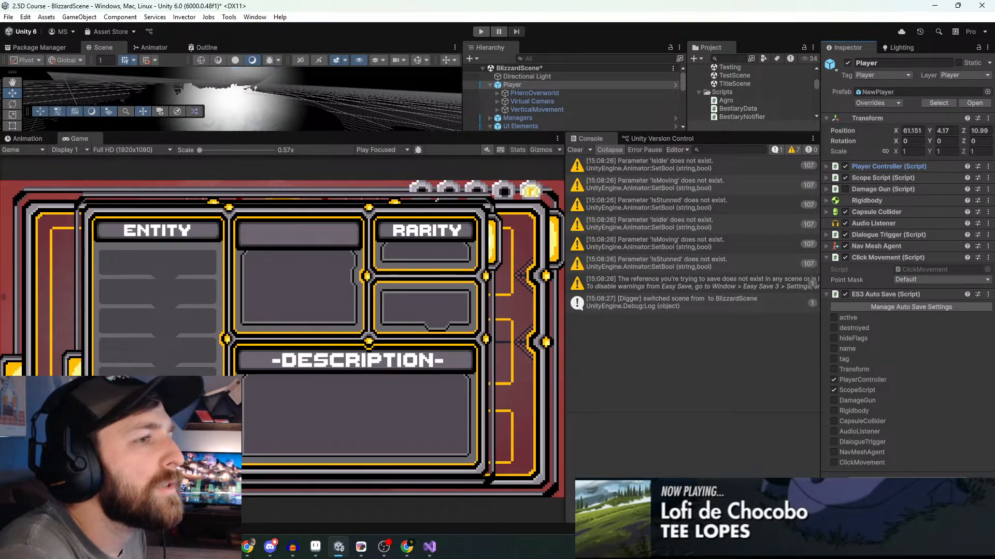
key(alt+Tab)
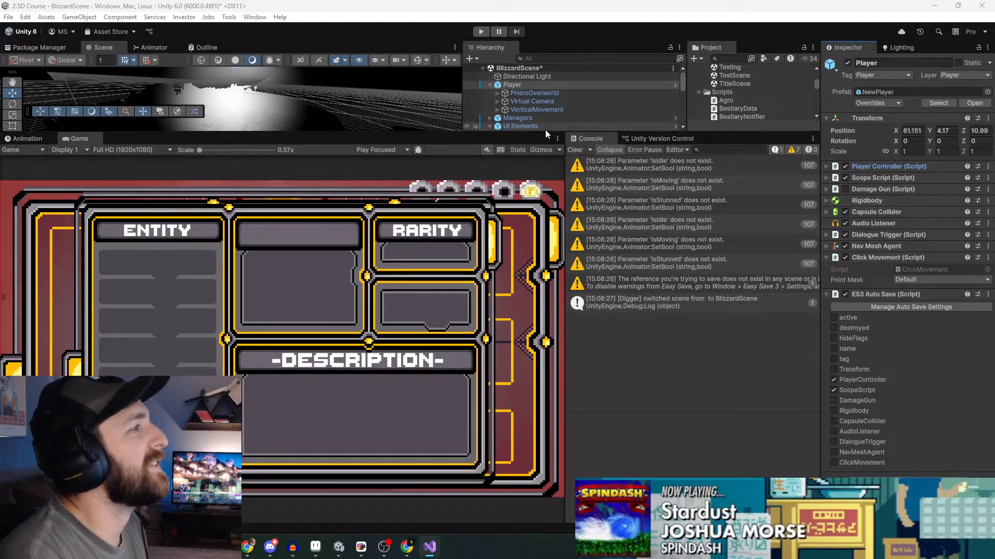
click(574, 150)
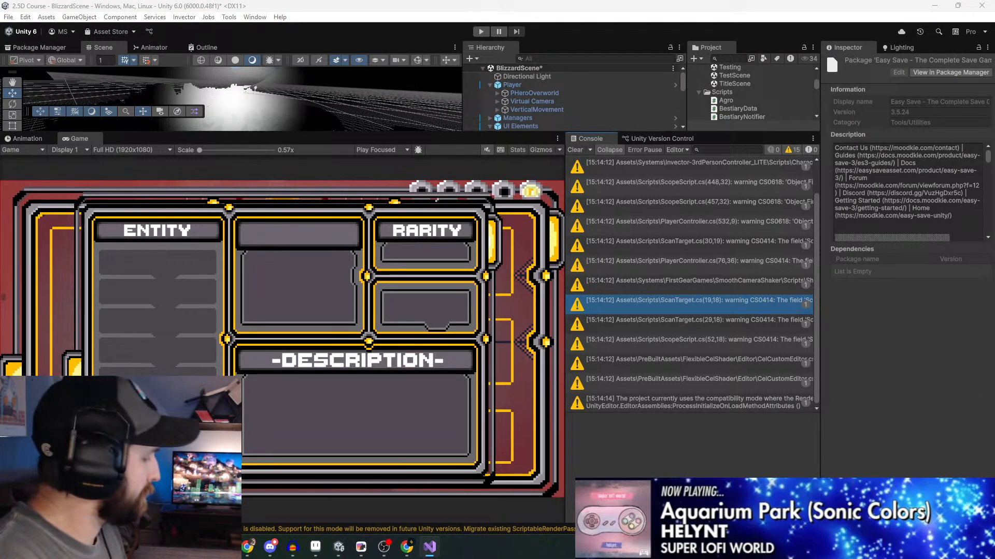
Clear the Console, start play mode in BlizzardScene, and clear the startup warnings
click(708, 373)
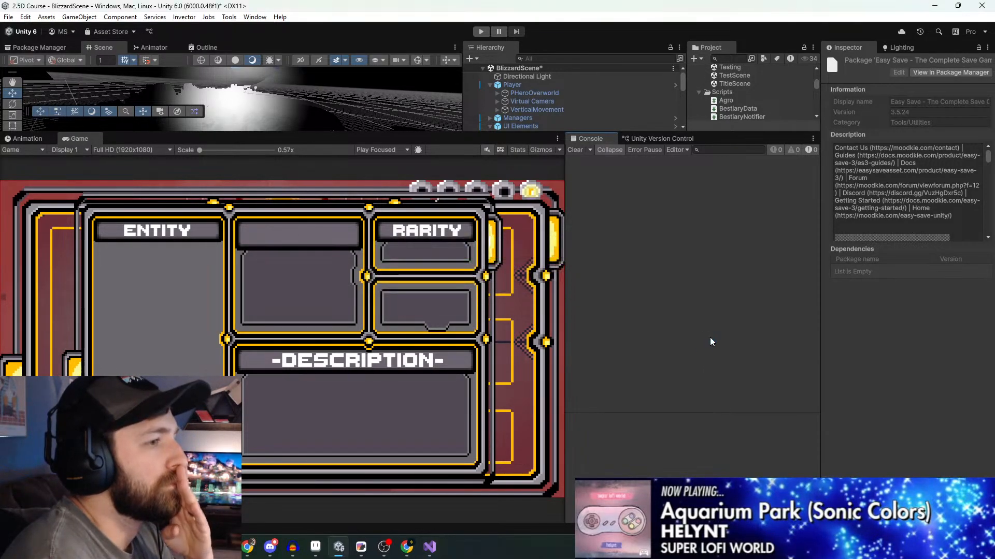
click(575, 150)
click(481, 32)
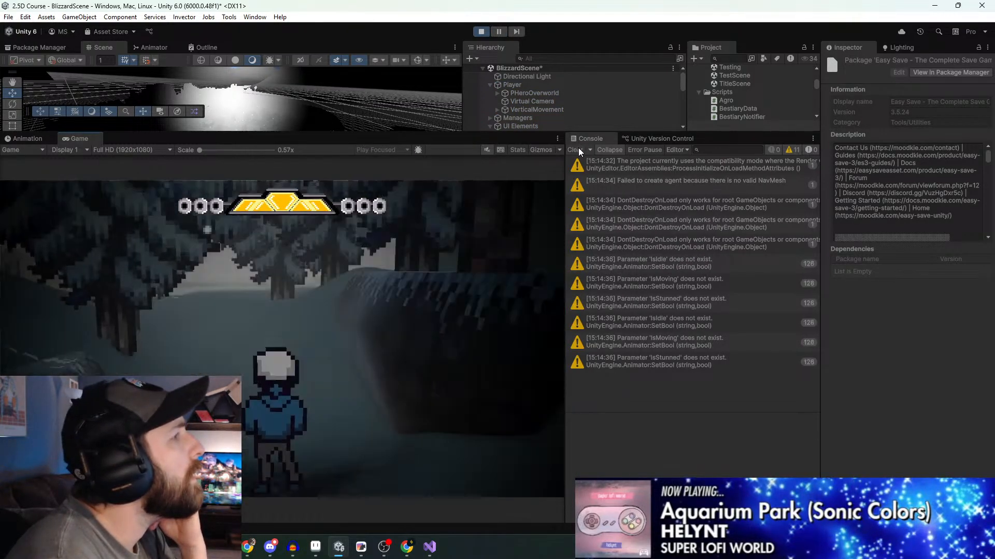
click(575, 150)
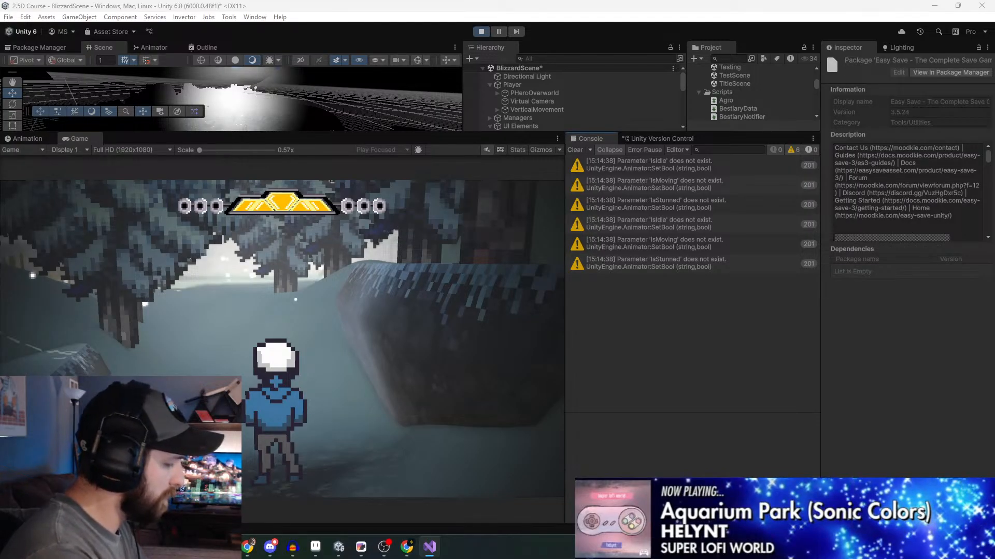
Playtest BlizzardScene by walking across the snowfield to lose some health, and trigger a manual Easy Save save
click(524, 333)
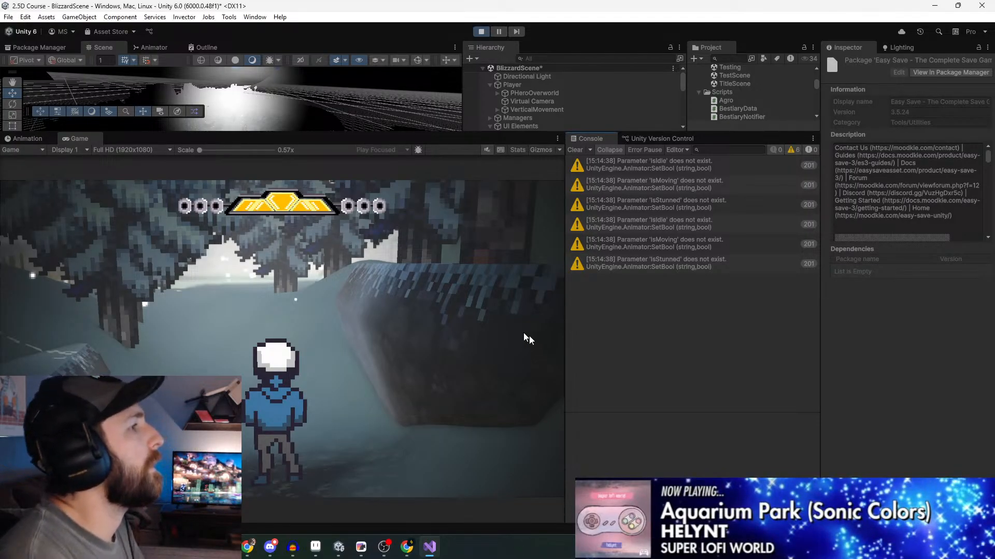
key(m)
key(m)
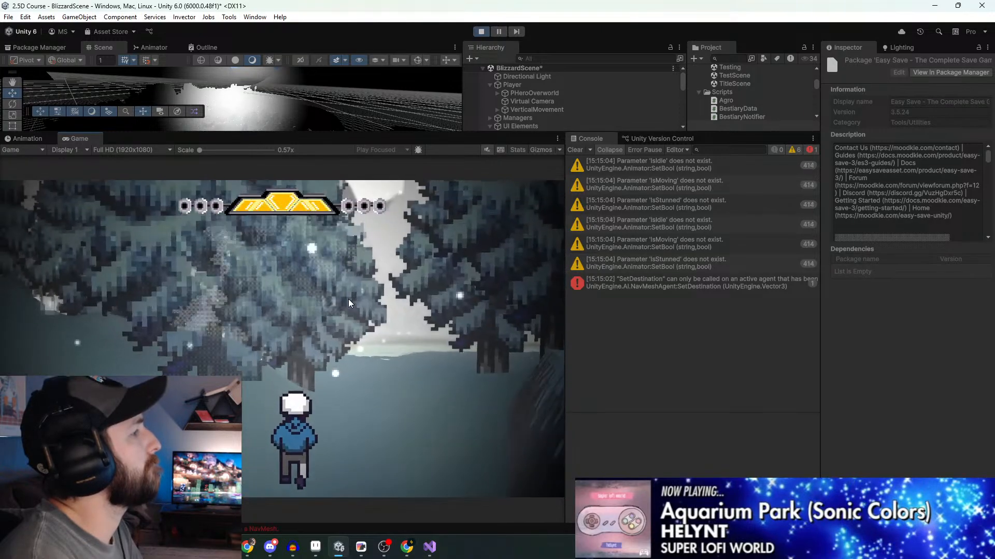
key(w)
key(w)
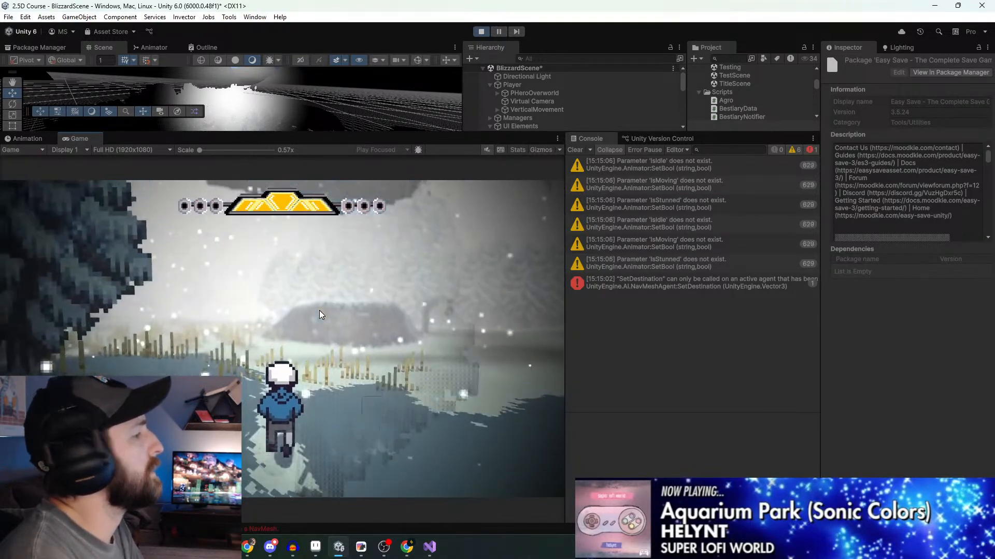
key(w)
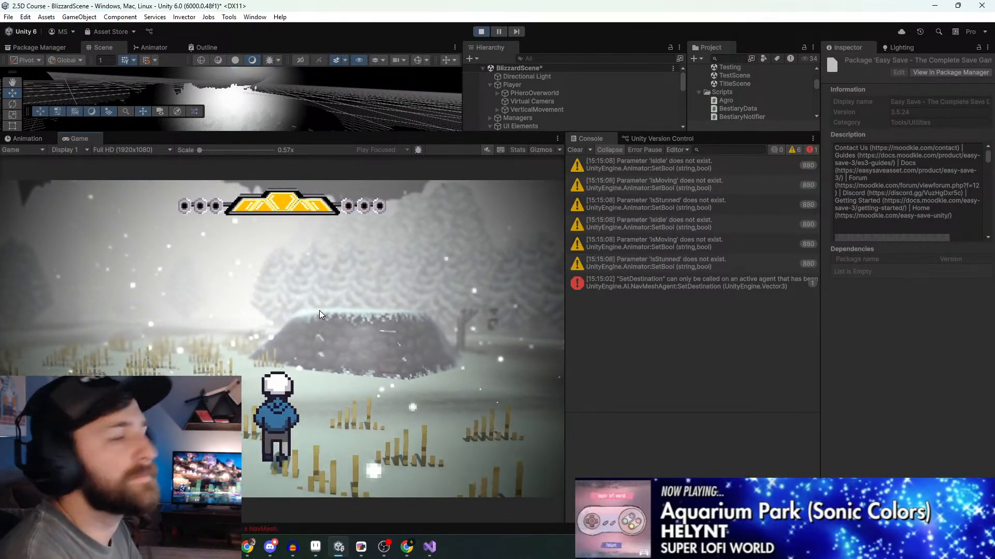
key(w)
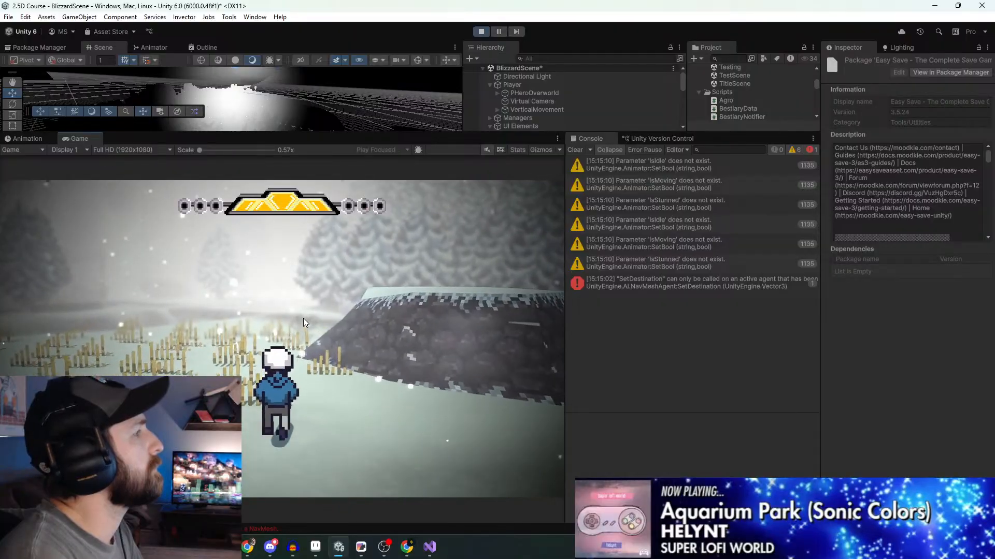
key(w)
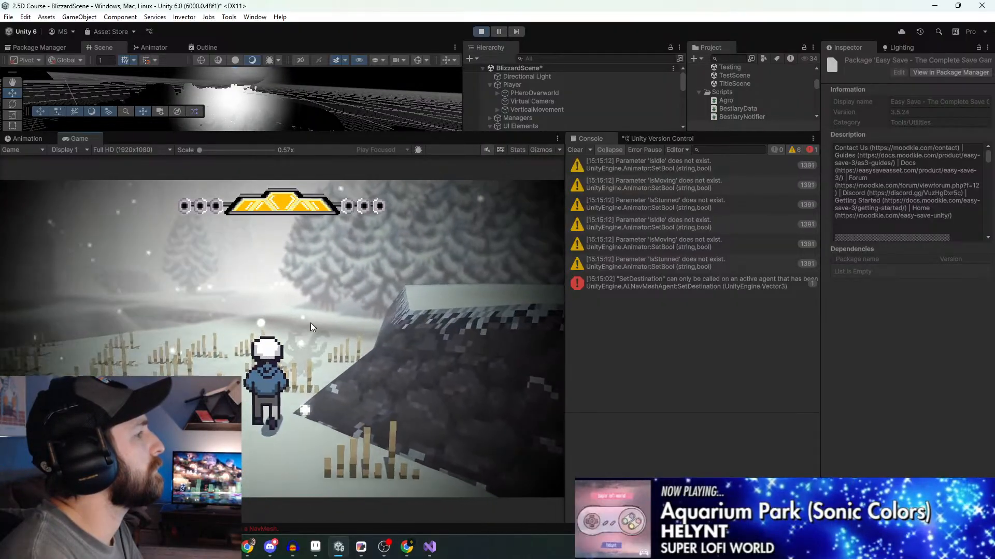
key(w)
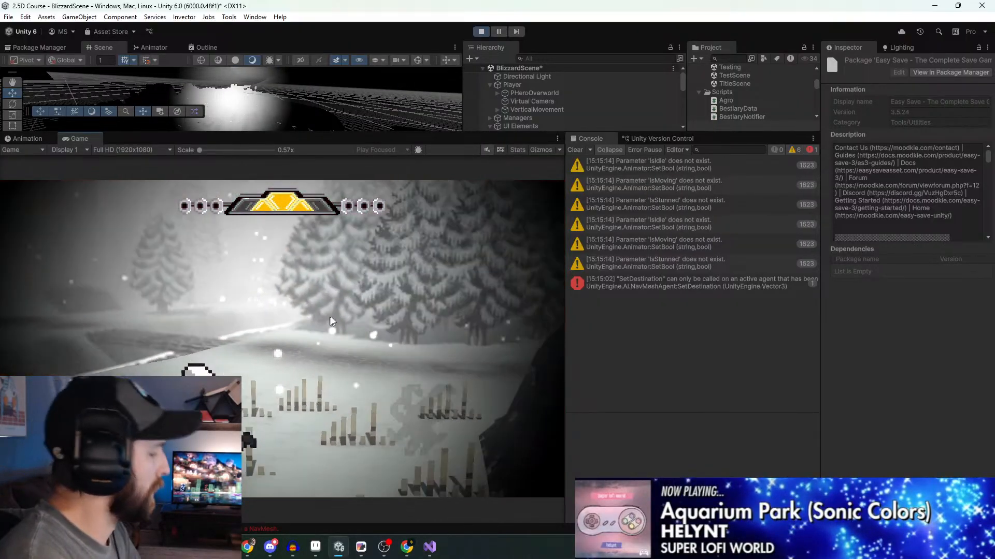
key(w)
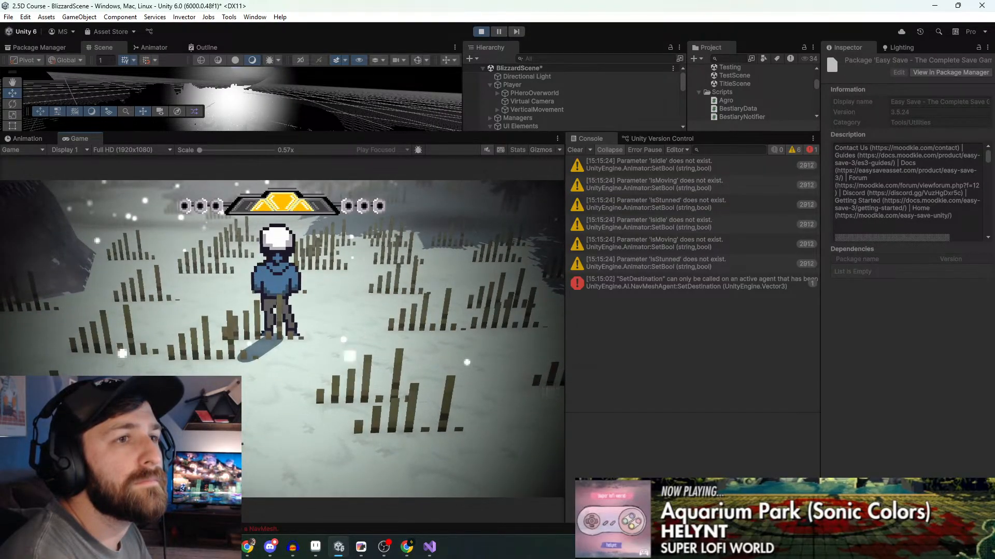
key(Escape)
key(F5)
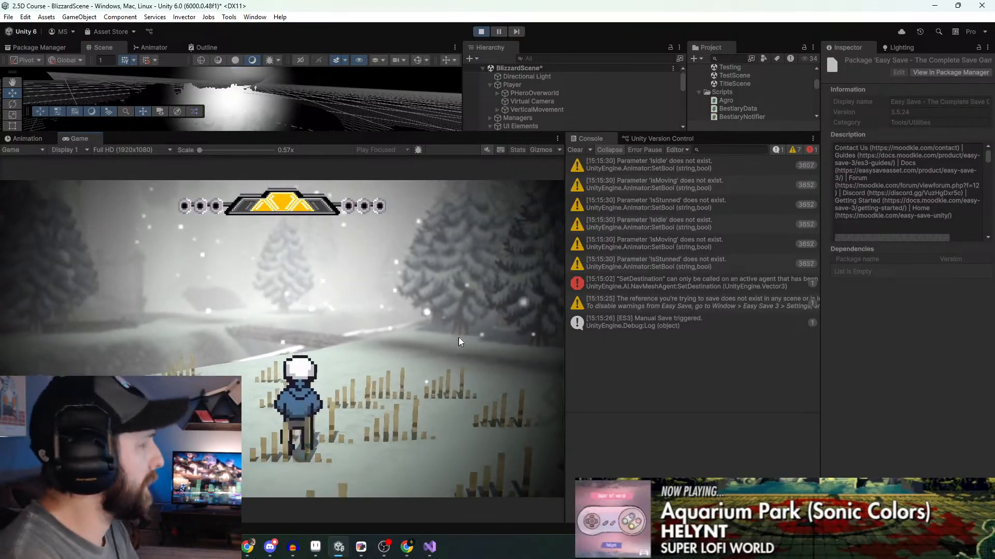
Check the bestiary and items pages of the in-game menu and travel to Weeping City from the level page
key(b)
key(b)
key(i)
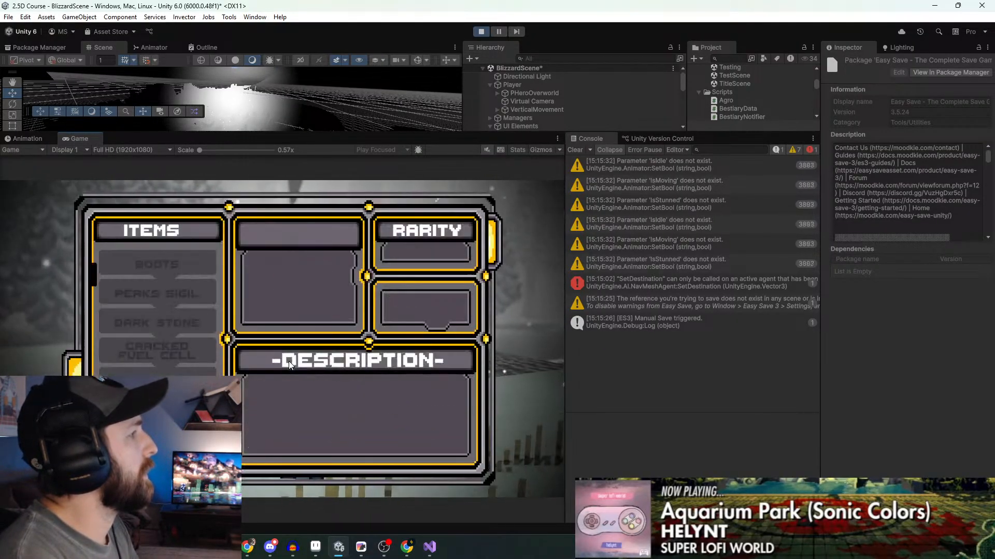
key(m)
click(192, 344)
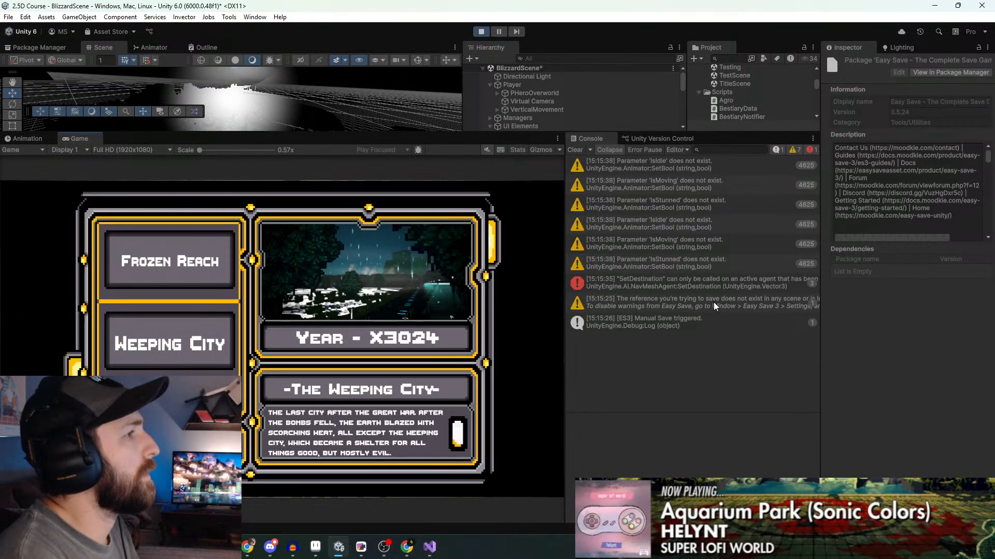
Examine the Easy Save missing-reference warning among the playtest's Console messages and stop play mode
click(676, 302)
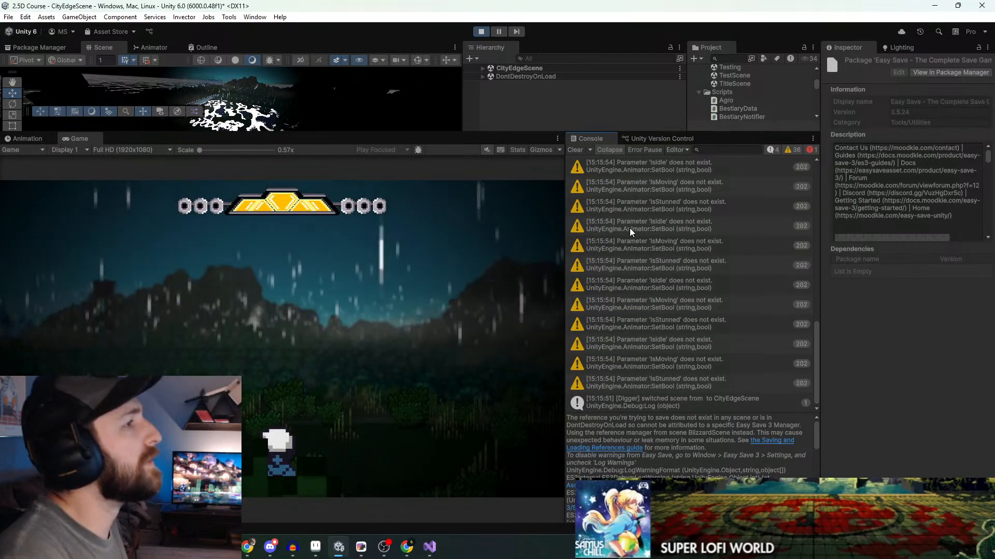
scroll(694, 238, up, 5)
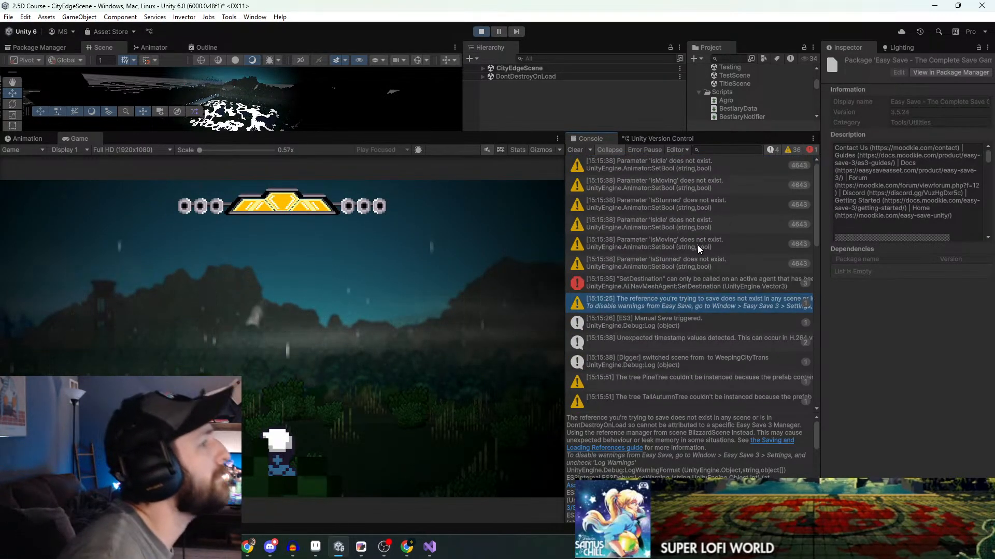
scroll(725, 212, up, 3)
click(480, 32)
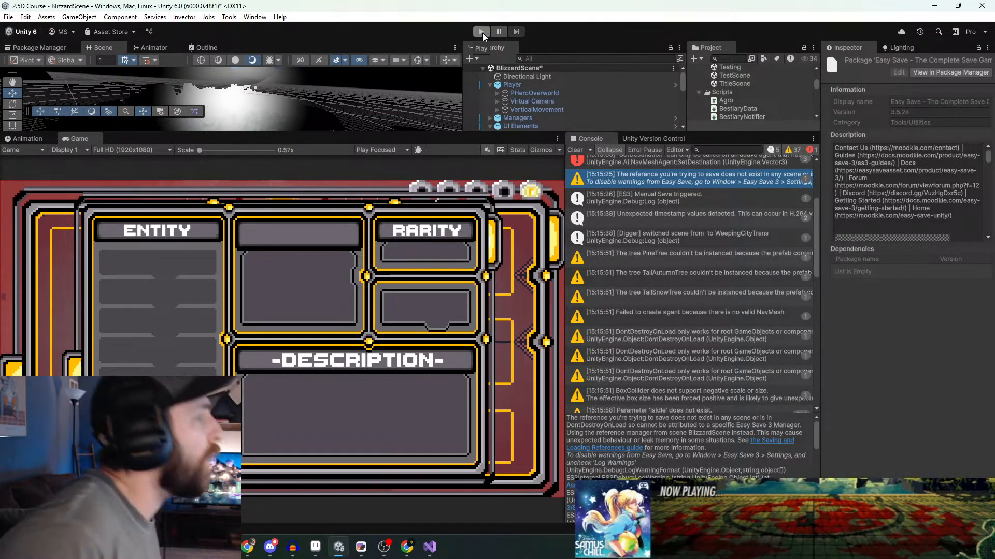
Open the latest Easy Save missing-reference warning in the Console and select its full message text
scroll(757, 343, down, 10)
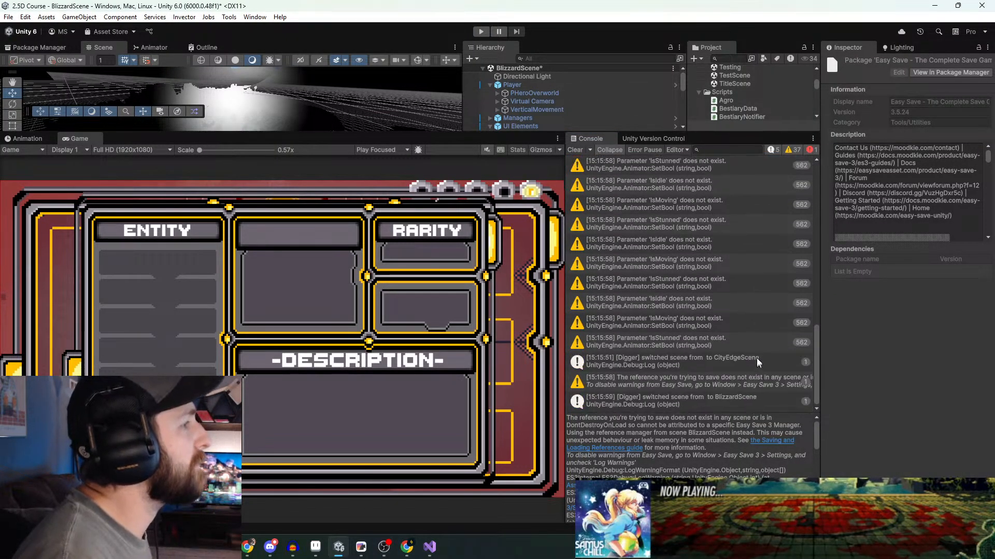
click(730, 385)
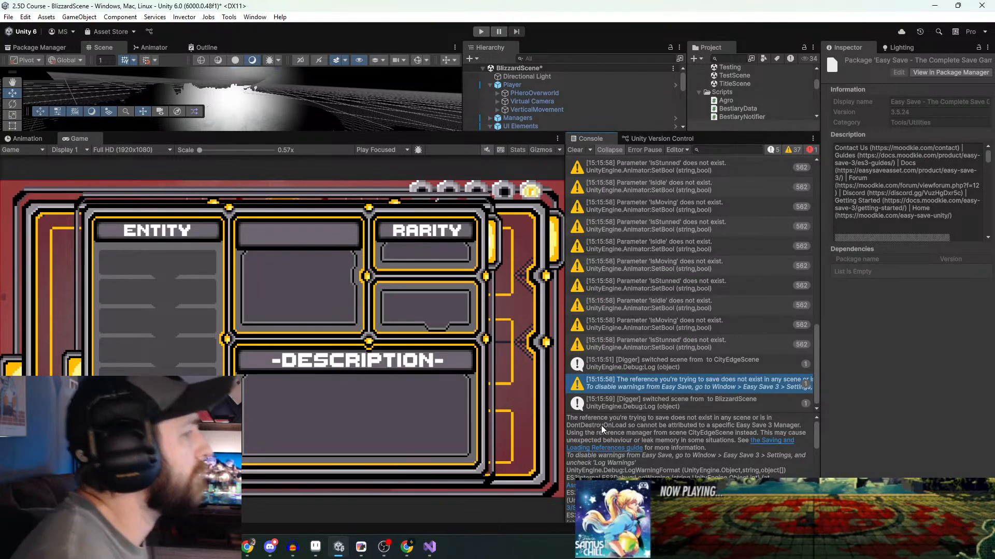
click(646, 428)
key(ctrl+a)
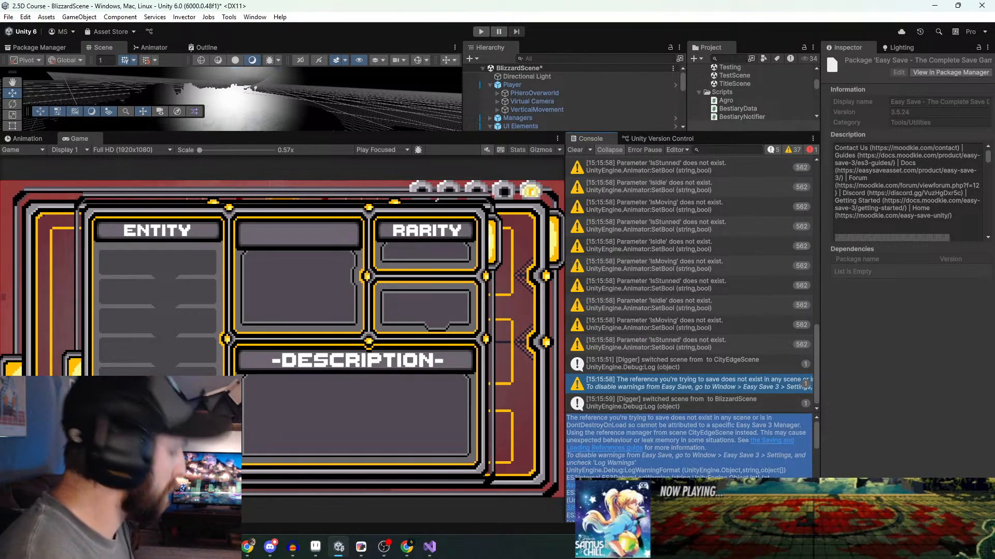
key(alt+Tab)
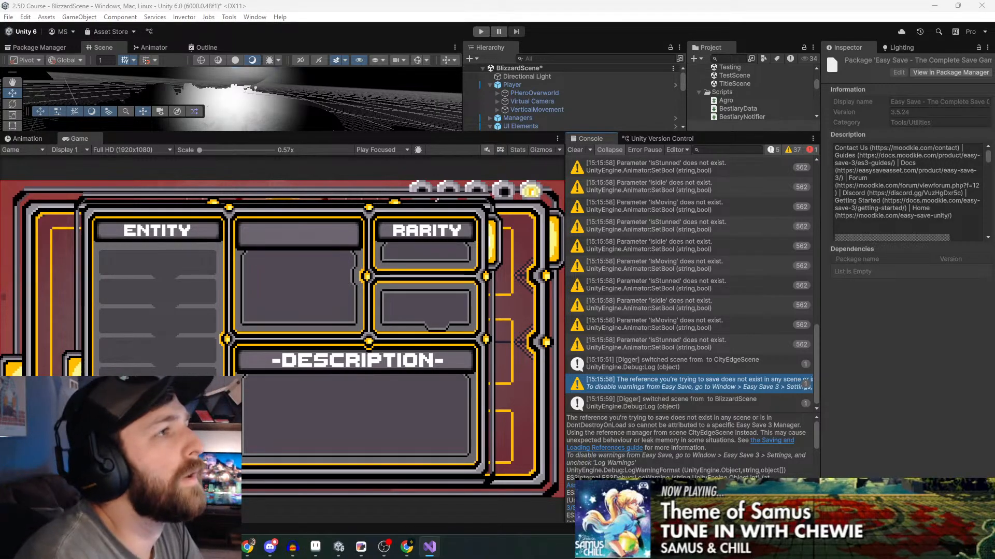
Clear the Console and enlarge the Scene, Hierarchy and Project area above it
key(alt+Tab)
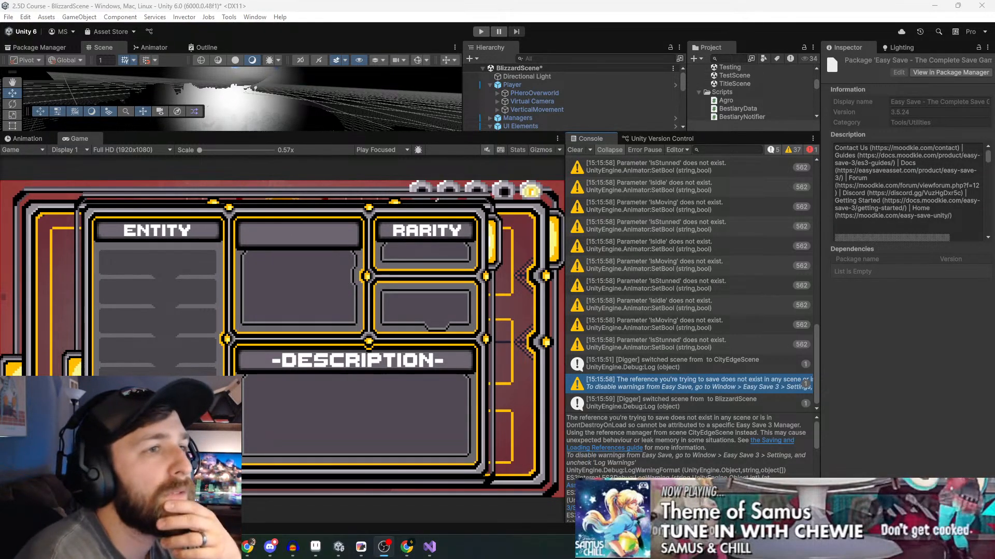
scroll(651, 359, down, 1)
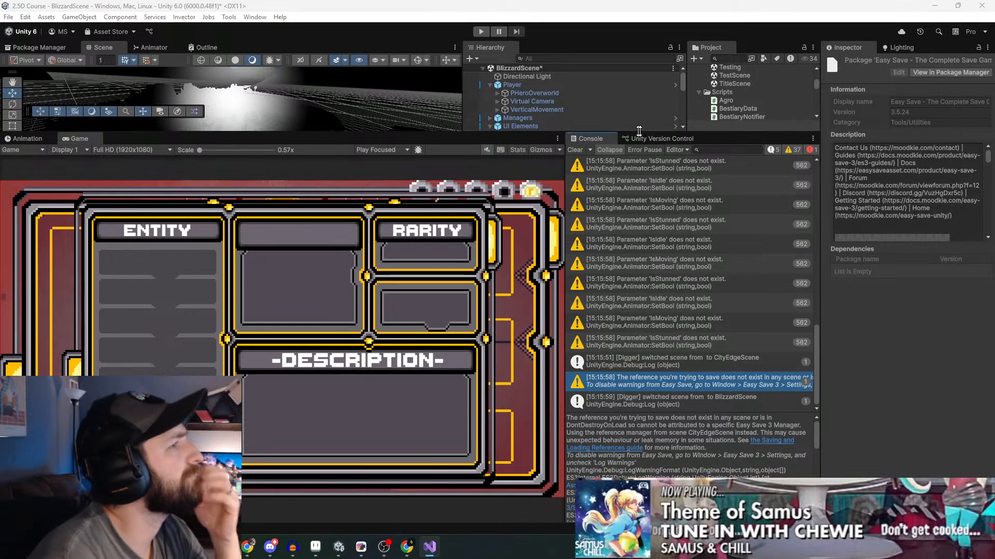
click(574, 149)
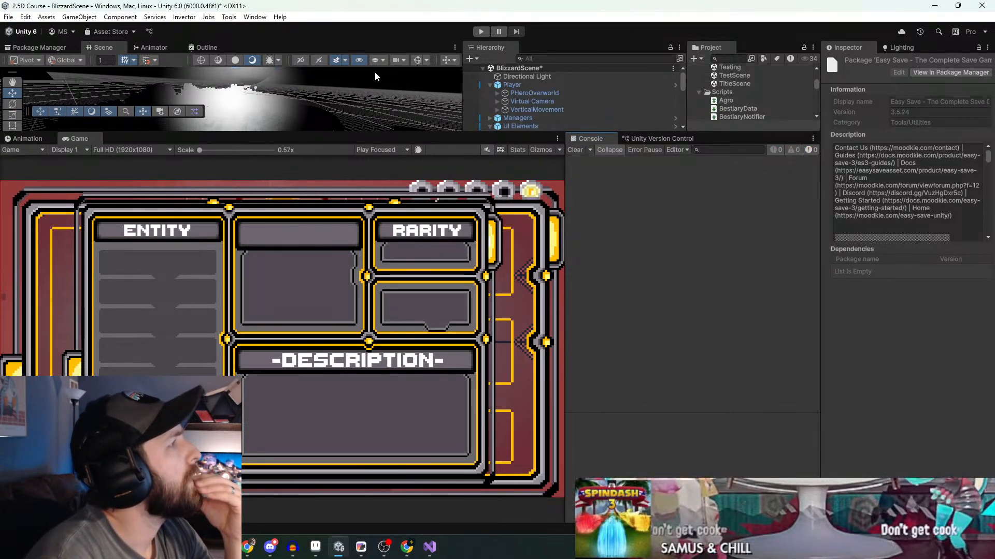
drag(482, 133, 504, 159)
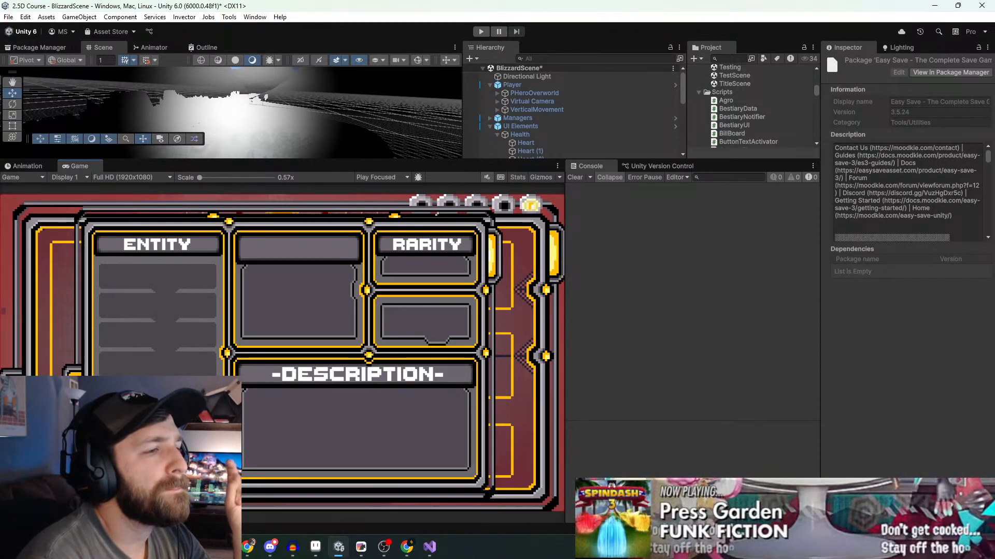
key(alt+Tab)
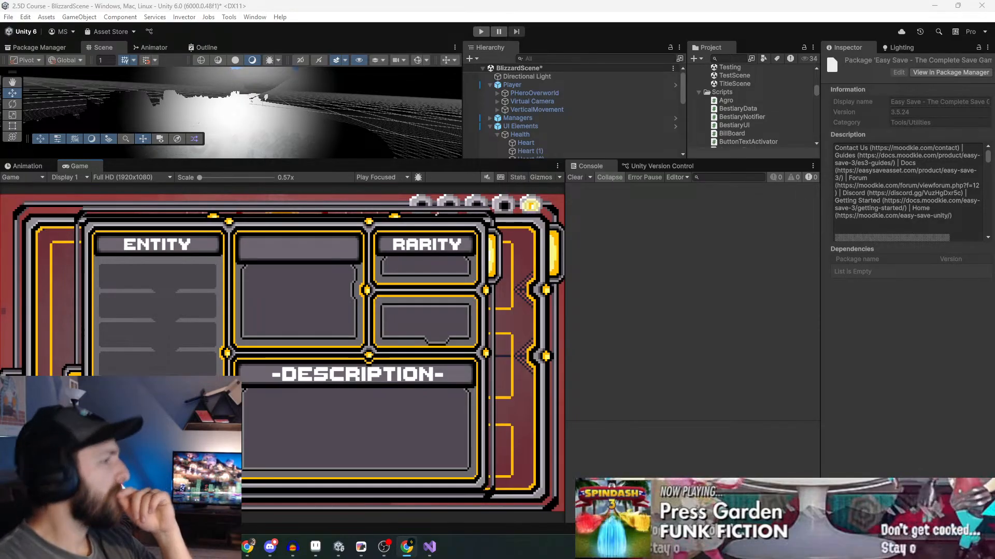
click(655, 169)
click(600, 165)
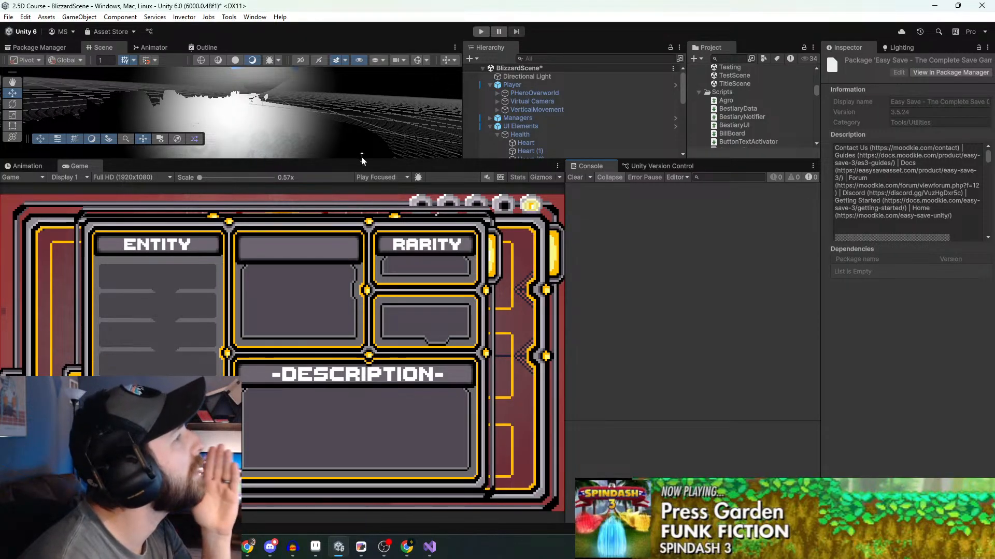
Start play mode in BlizzardScene and walk the player out of the forest to the snowfield
click(479, 32)
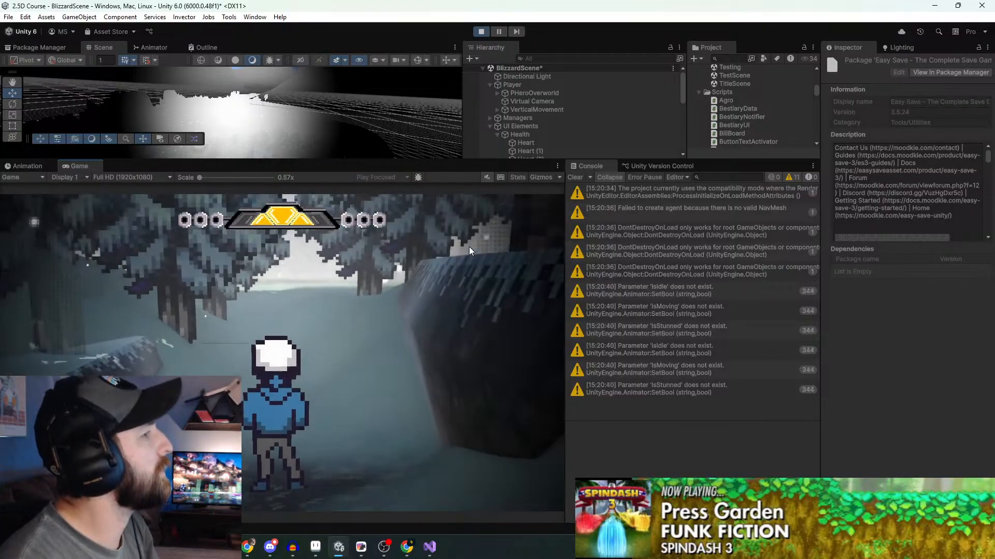
key(w)
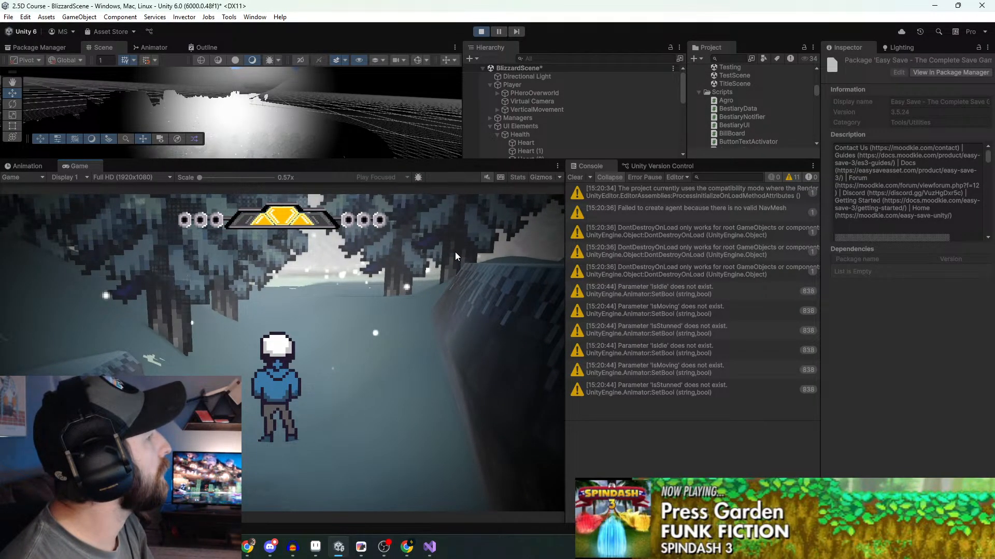
key(w)
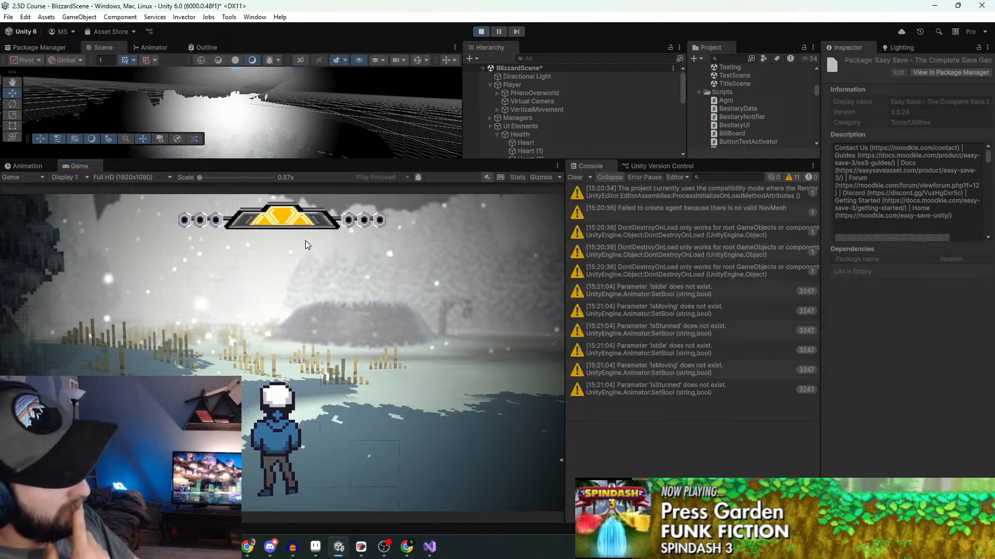
Playtest the scope by aiming it around the snowfield and firing its flash at the enemy
right_click(289, 278)
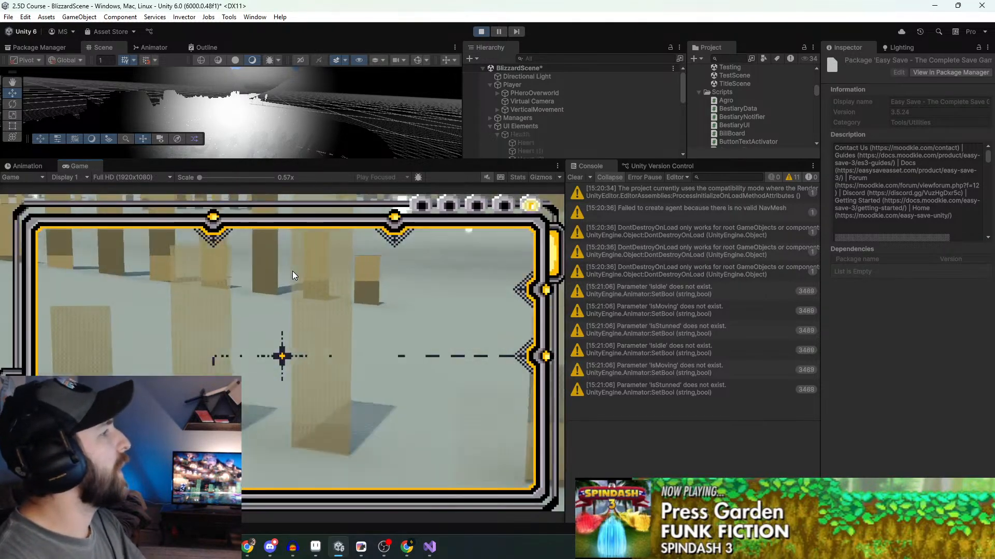
right_click(315, 264)
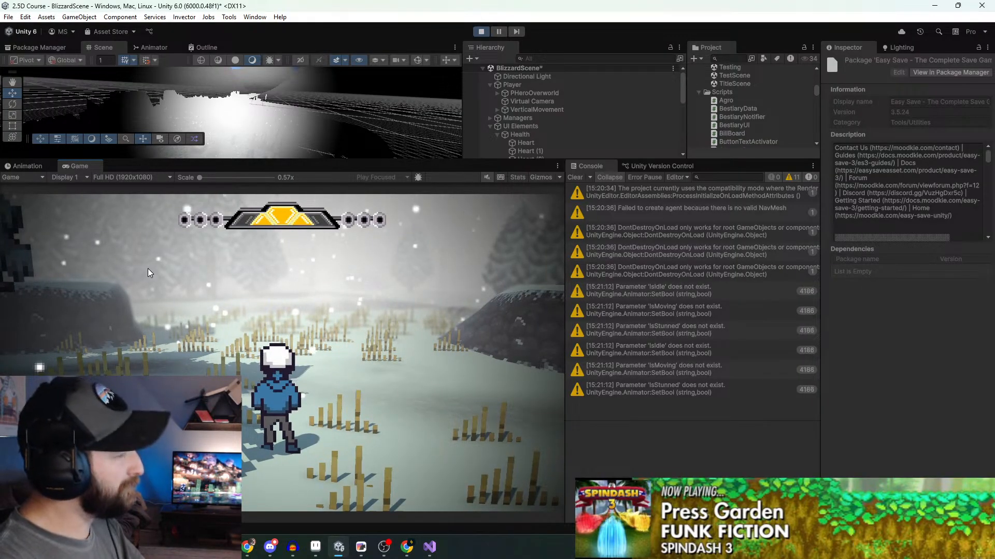
right_click(198, 276)
click(243, 272)
click(244, 272)
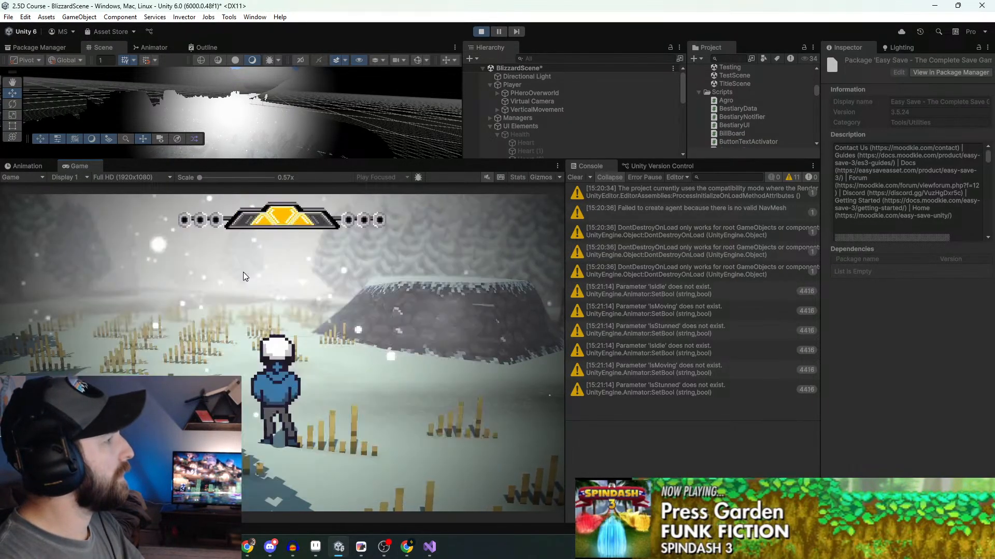
right_click(276, 271)
right_click(276, 272)
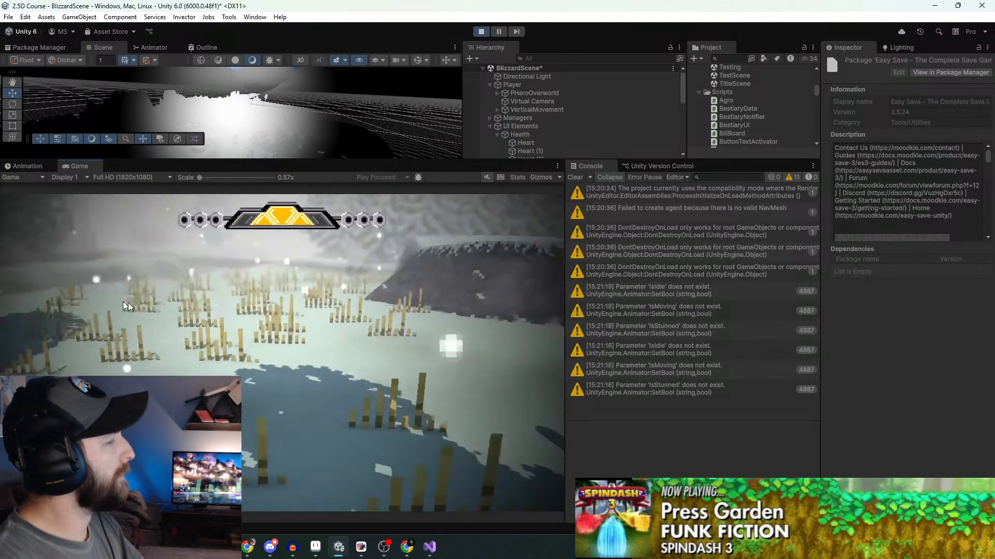
right_click(137, 298)
click(131, 285)
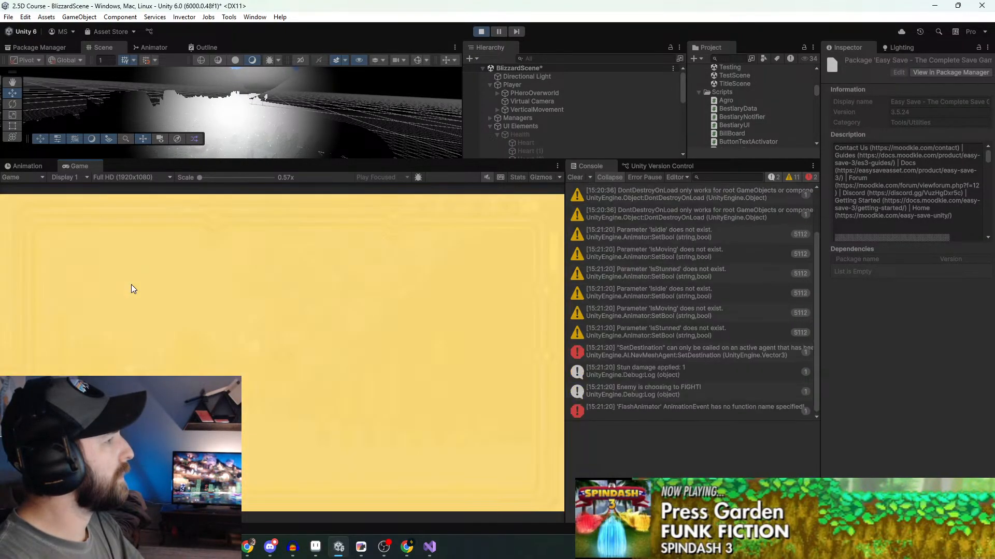
Stun and scan the snowfield enemy with the scope's flash, leave the scope and trigger a manual save
click(131, 284)
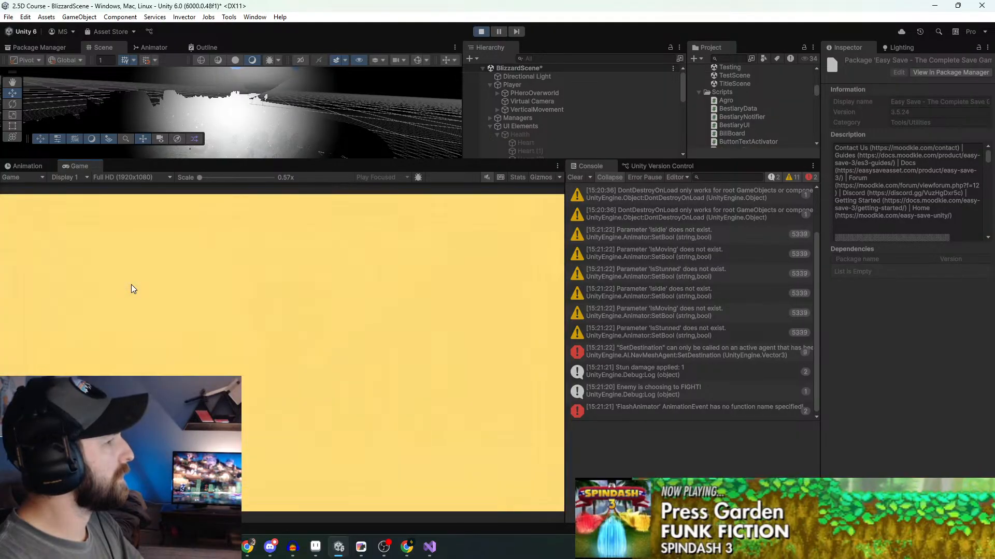
click(131, 284)
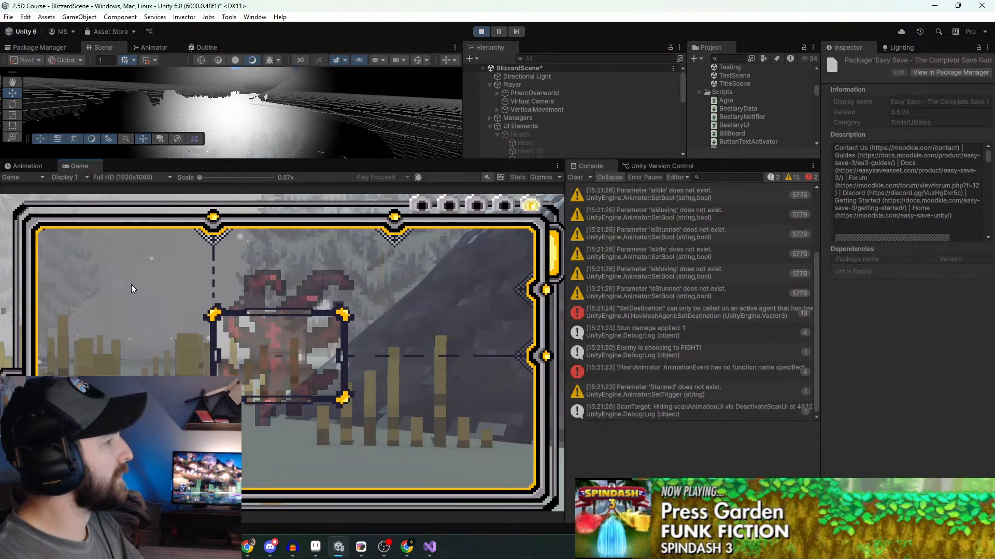
key(Escape)
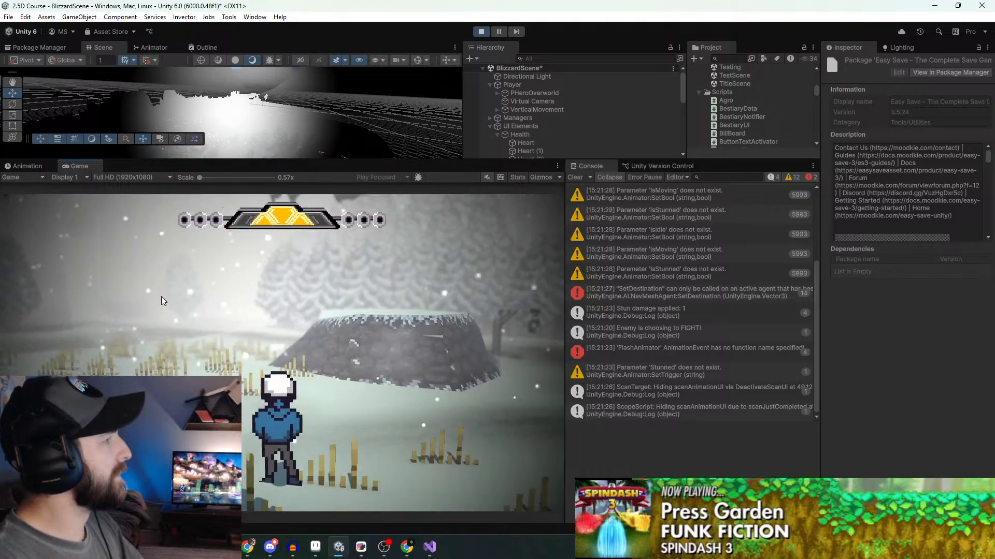
key(w)
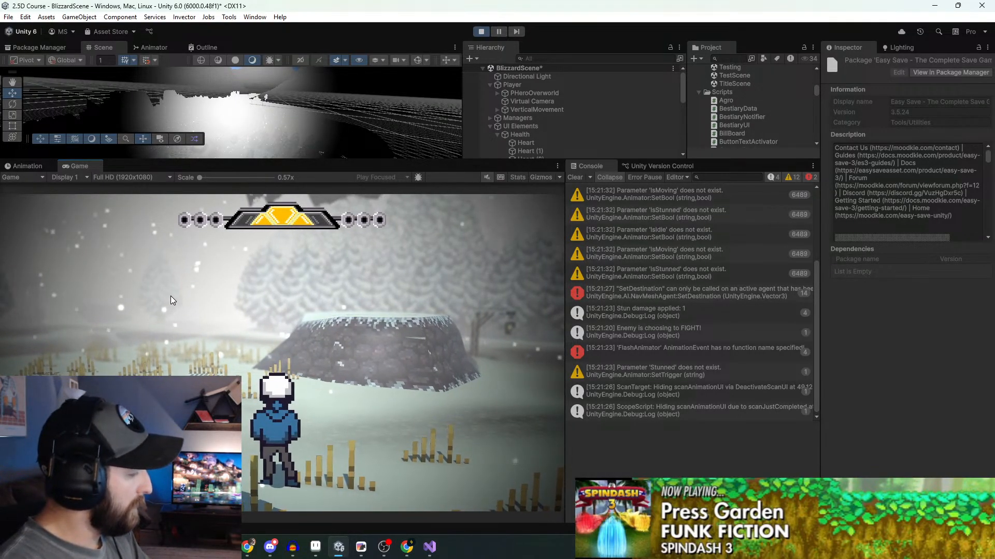
key(F5)
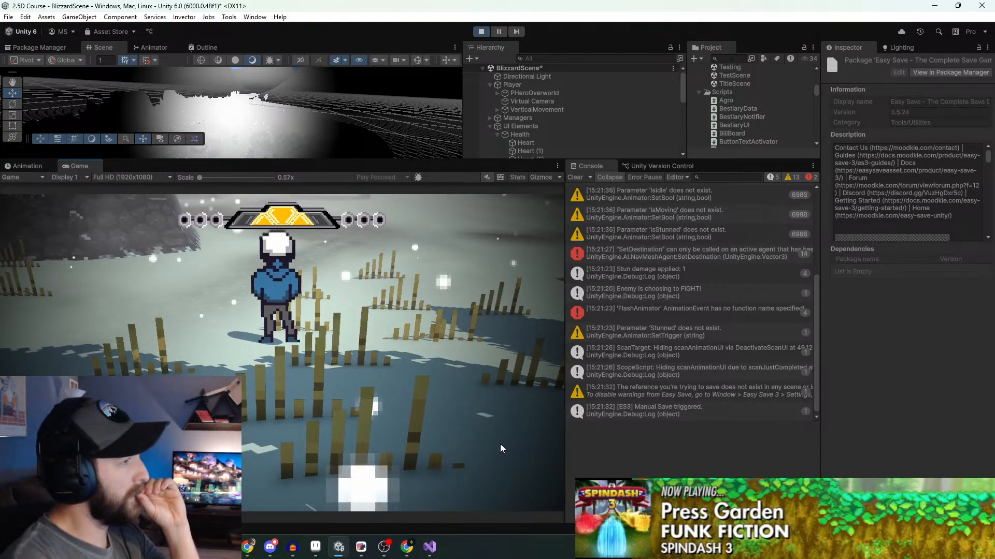
Review the Envy entry and neighbouring pages of the in-game bestiary menu, closing and reopening it several times
key(Tab)
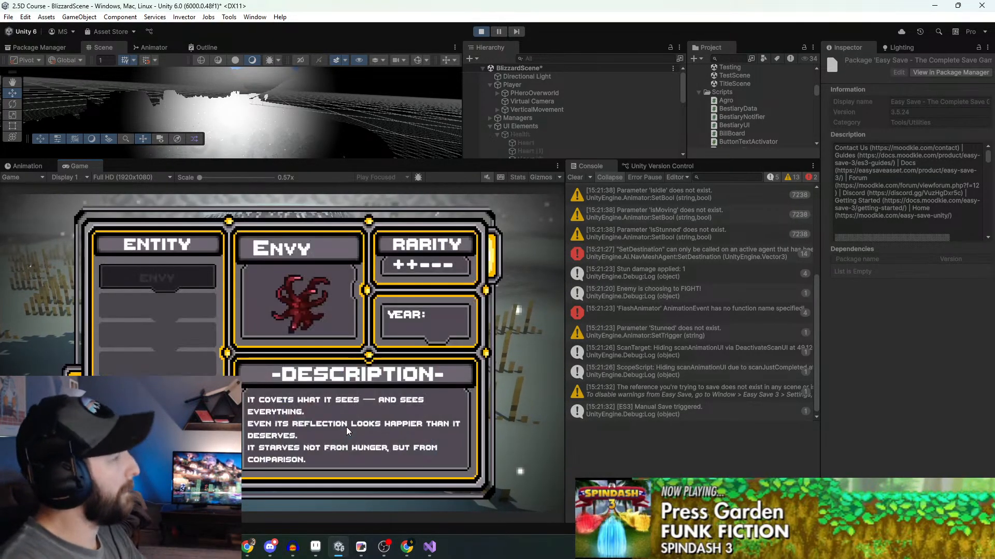
key(e)
key(q)
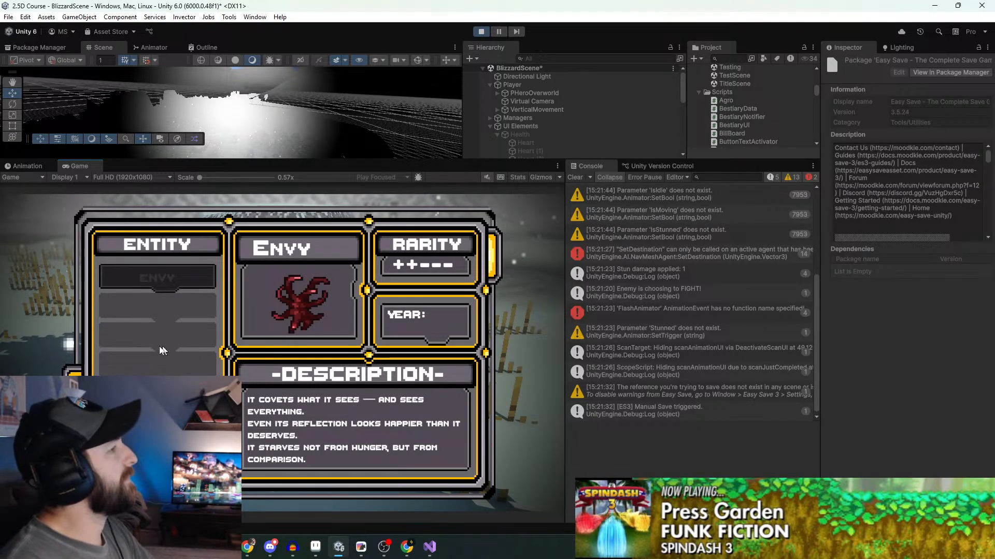
key(Tab)
key(Tab)
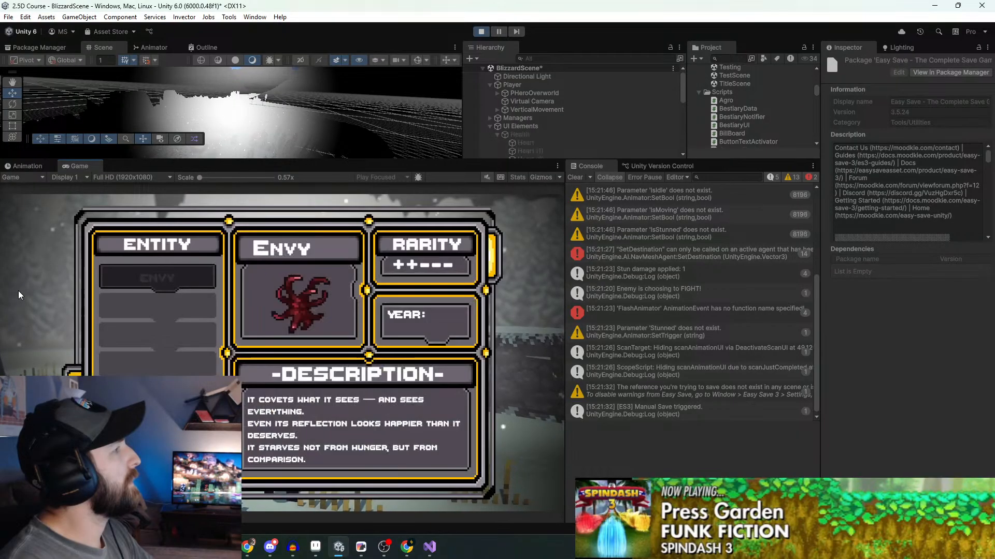
key(Tab)
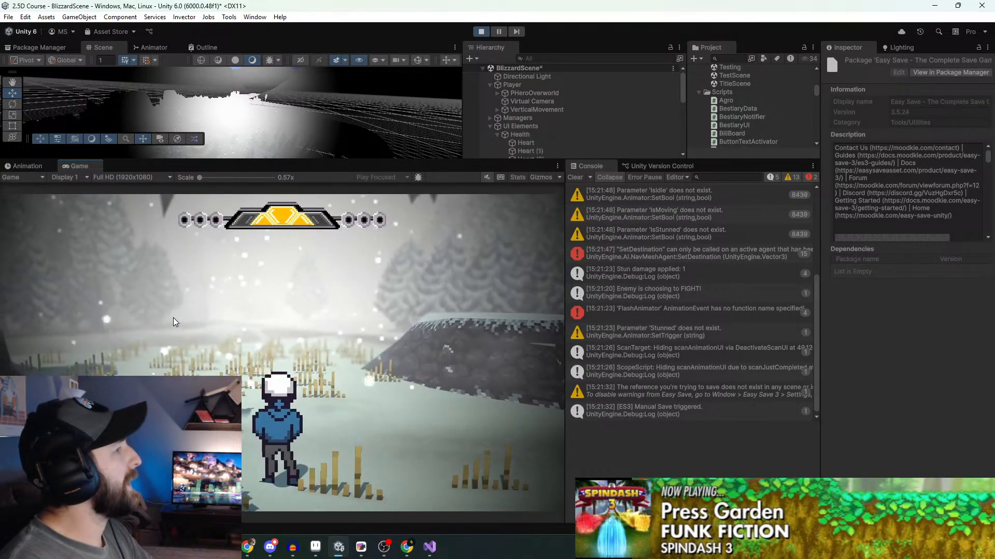
key(Tab)
key(Tab)
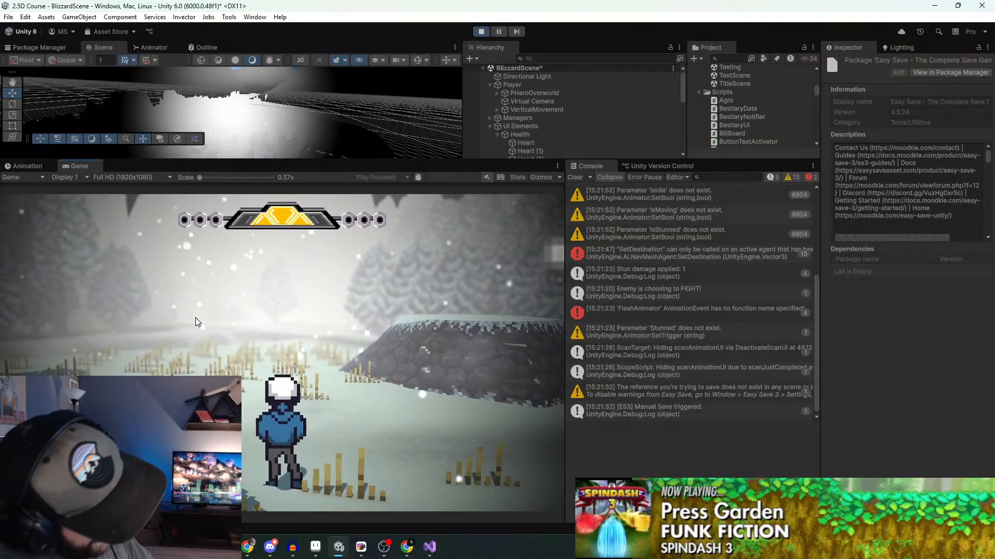
Trigger the manual save several more times in the snowfield
key(F5)
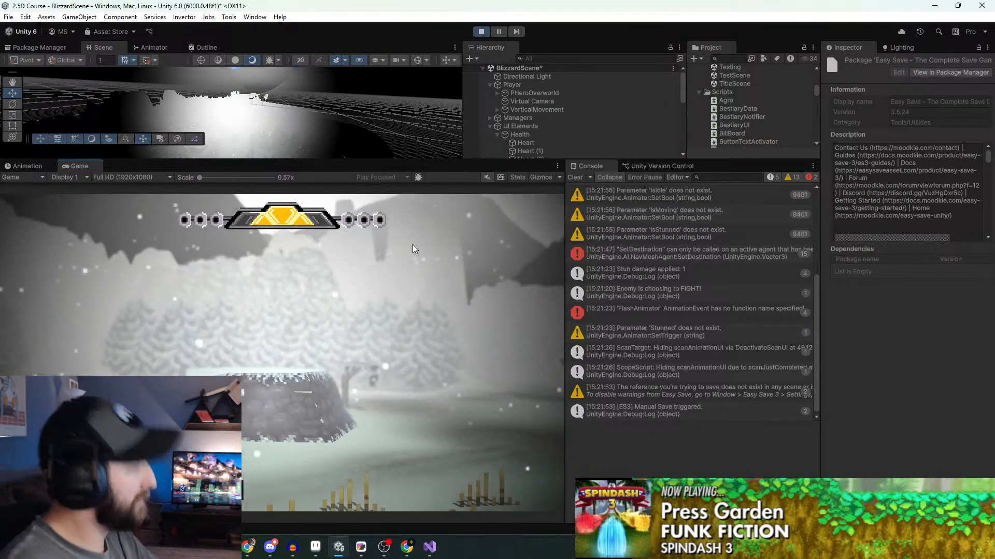
key(F5)
key(F5)
key(F5)
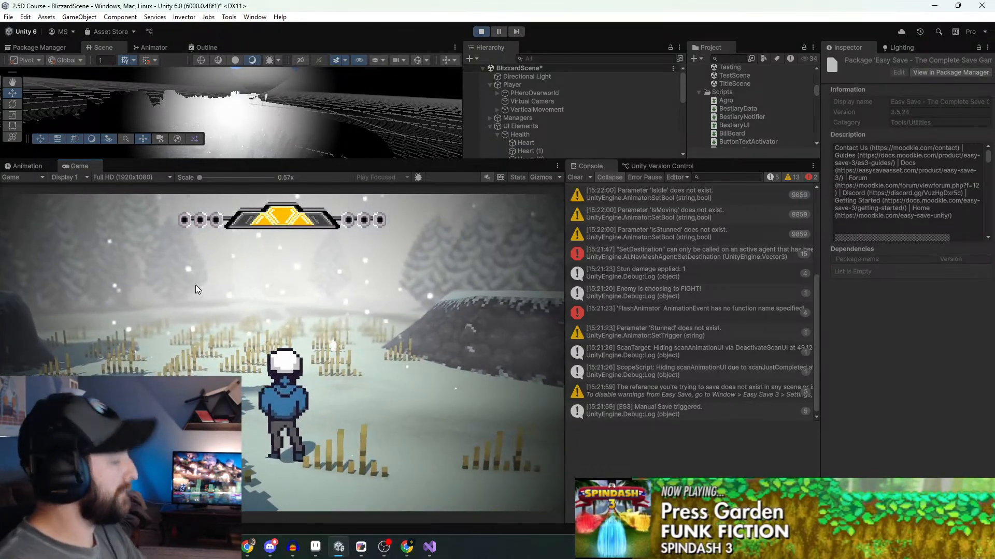
Recheck the Envy bestiary entry and travel from BlizzardScene to CityEdgeScene through the in-game menu
key(Tab)
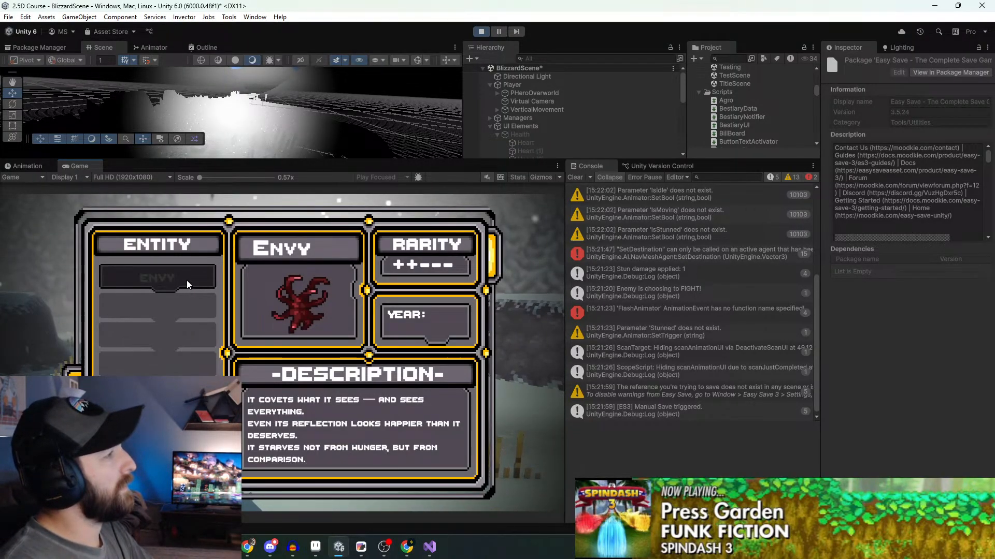
key(Tab)
key(Tab)
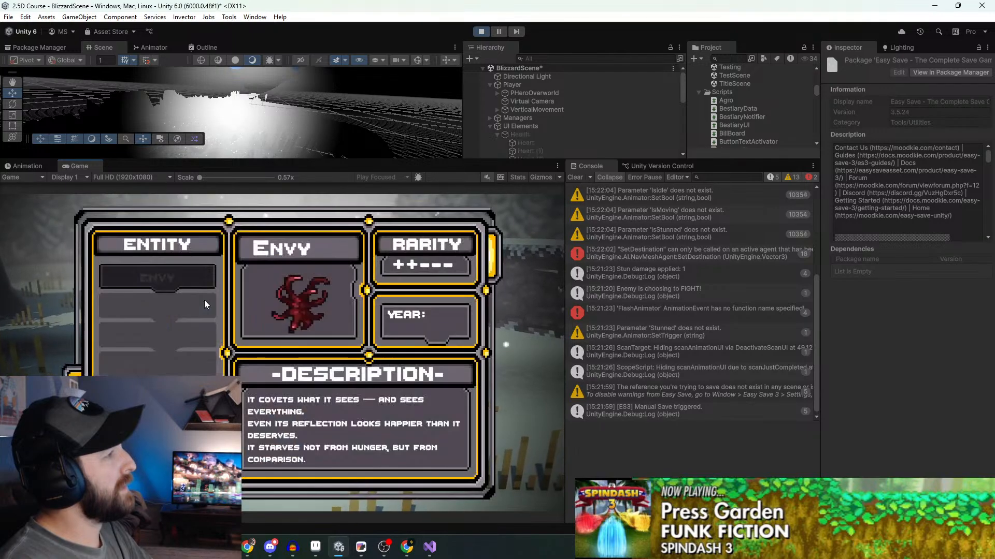
key(e)
key(e)
click(197, 357)
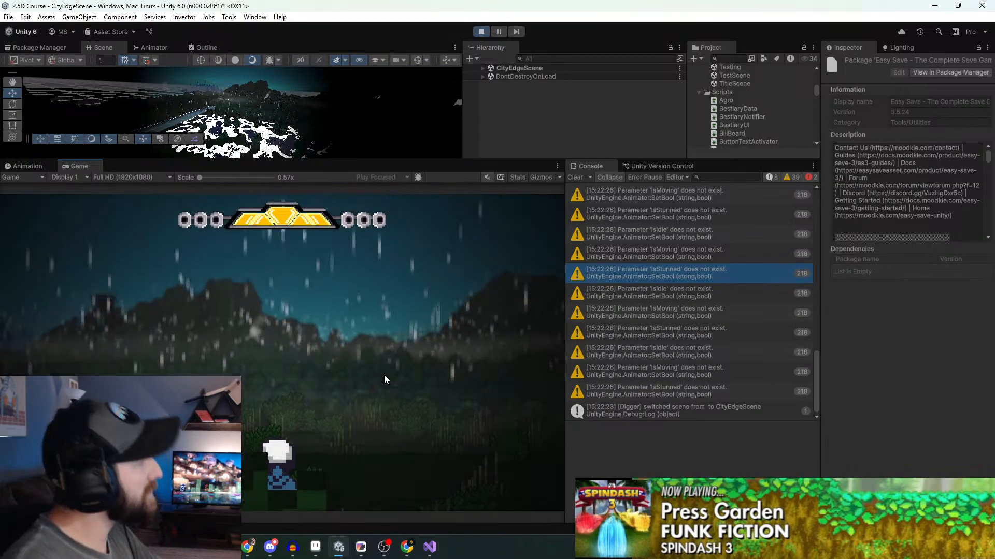
Check the in-game menu's item page in CityEdgeScene and travel back to BlizzardScene
key(Tab)
key(Tab)
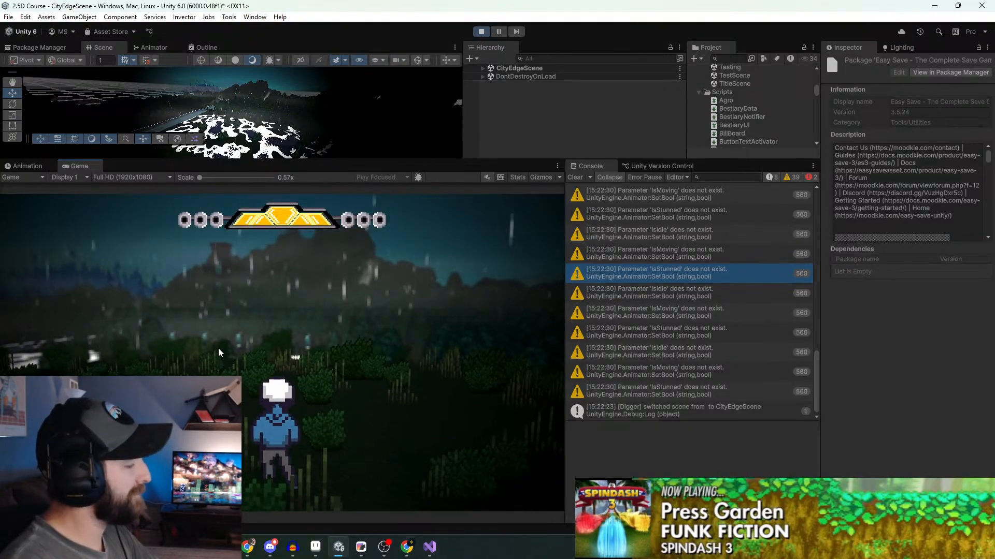
key(Tab)
key(e)
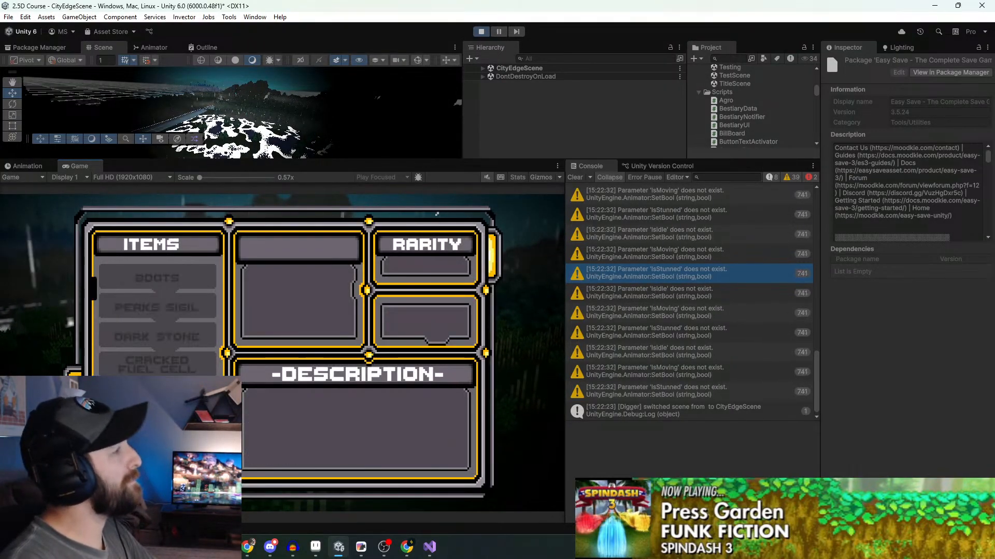
key(e)
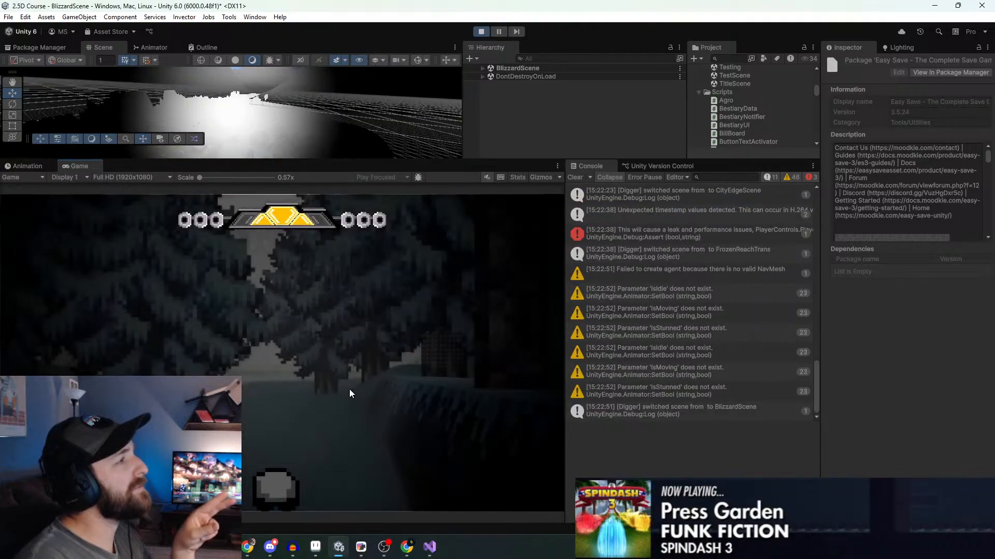
Check whether the Envy bestiary entry carried over to the reloaded BlizzardScene
key(Tab)
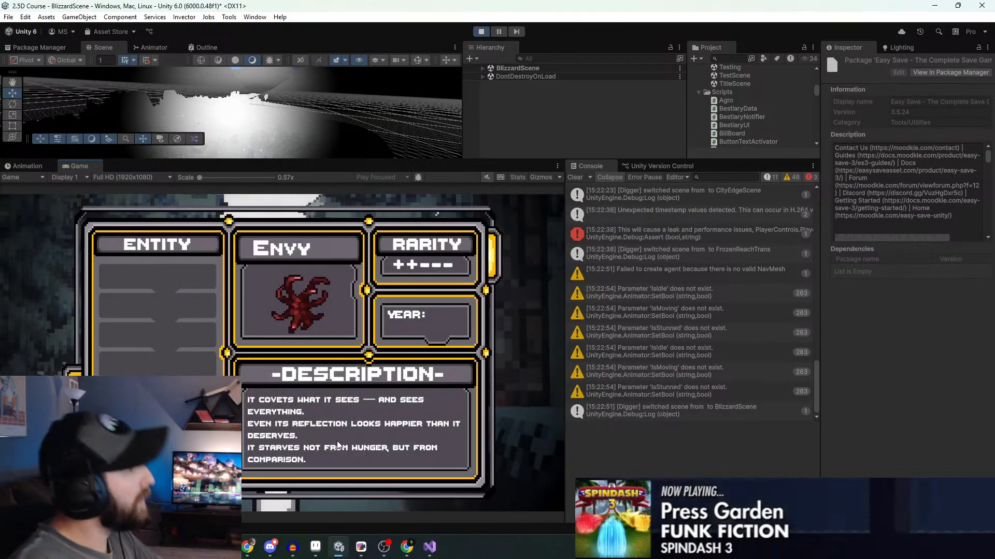
key(e)
key(Tab)
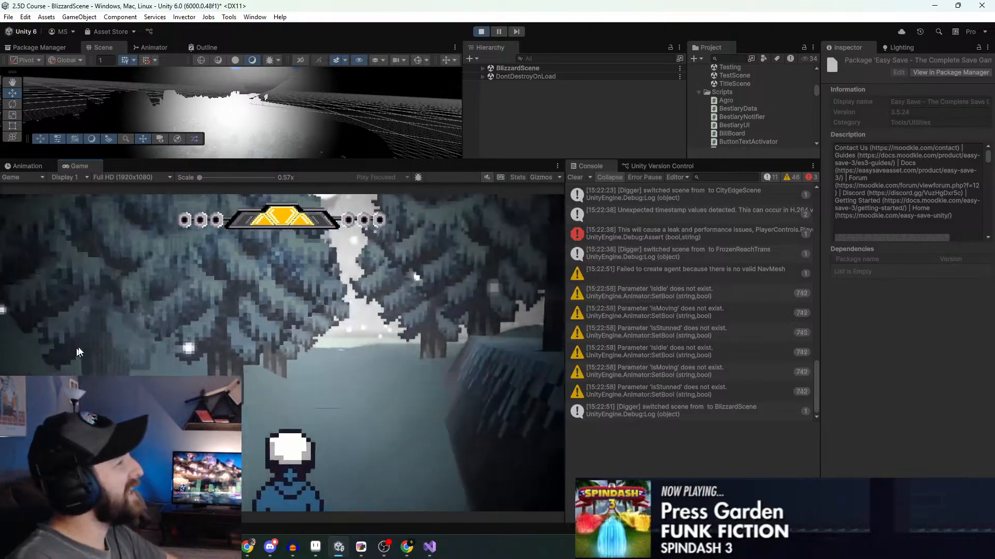
Walk the player out of the forest into the snowfield and take damage from the enemy
key(w)
key(w)
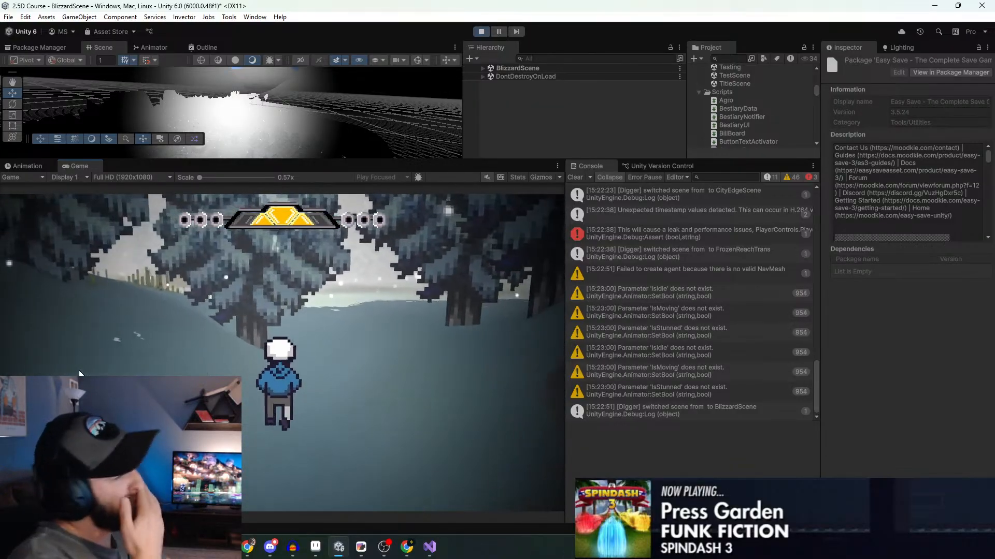
key(w)
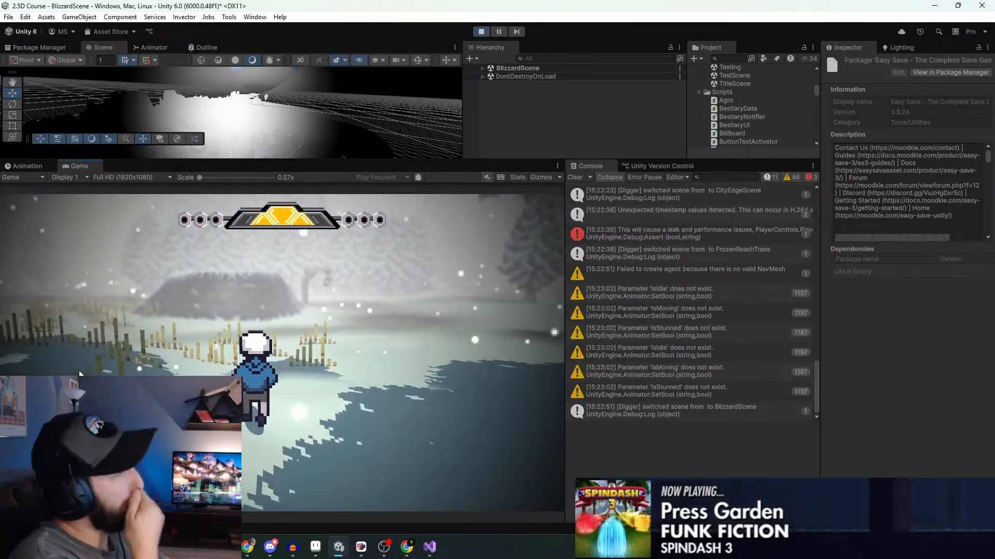
key(w)
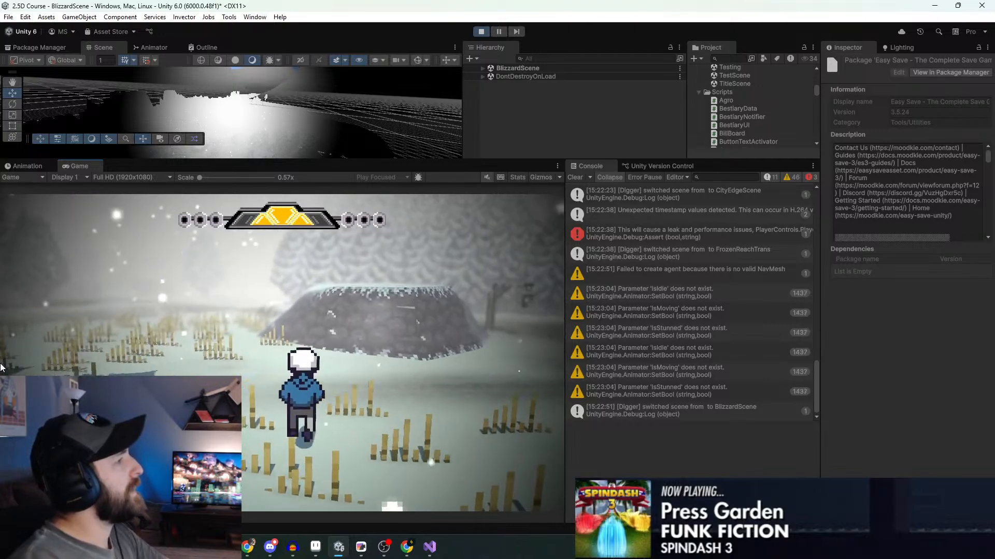
key(w)
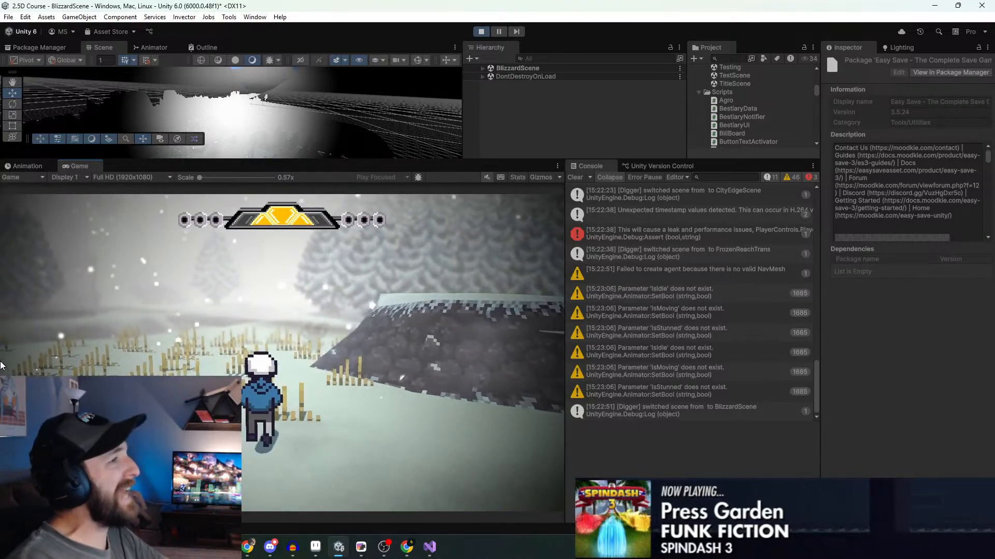
key(w)
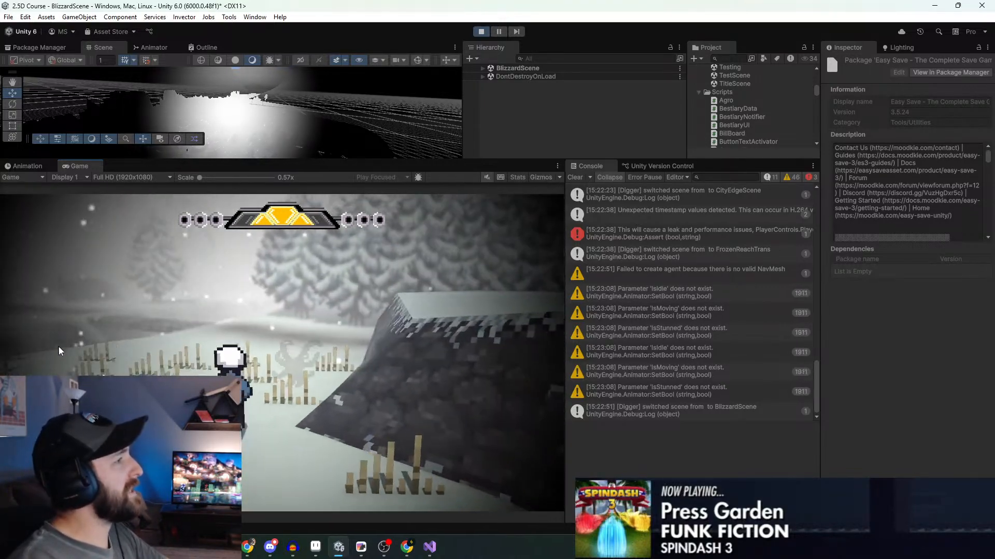
key(w)
key(a)
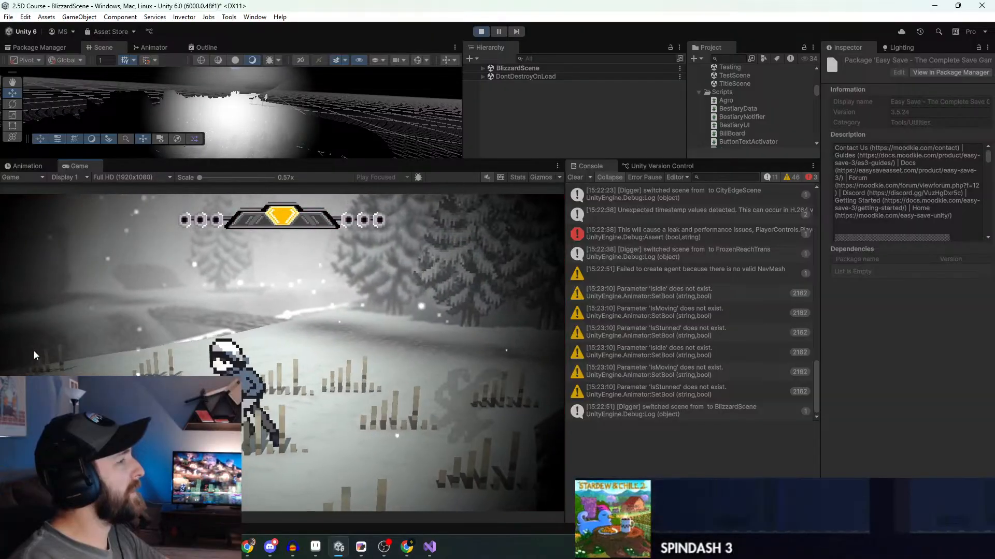
key(a)
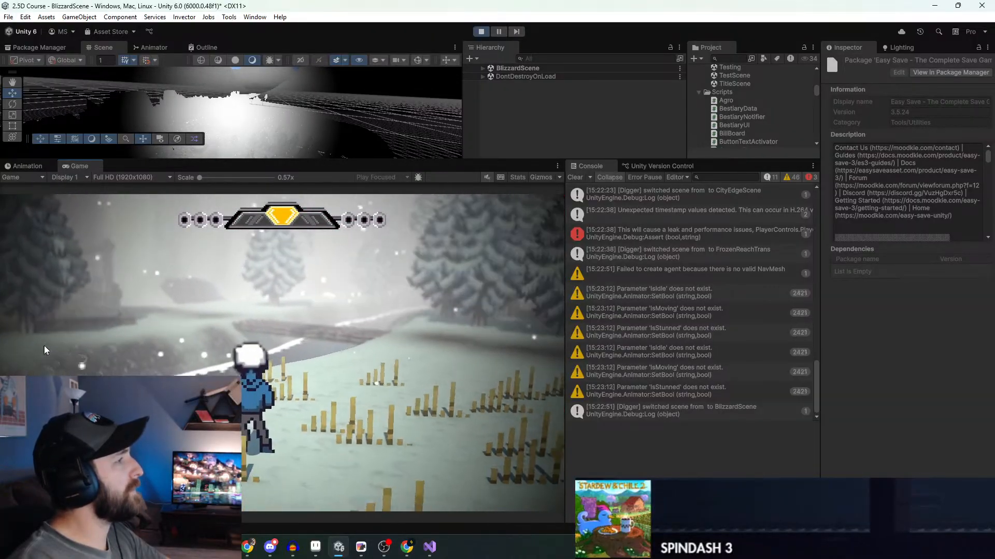
Open the in-game menu, page past the items and travel to BlizzardScene again to reload it
key(Tab)
key(e)
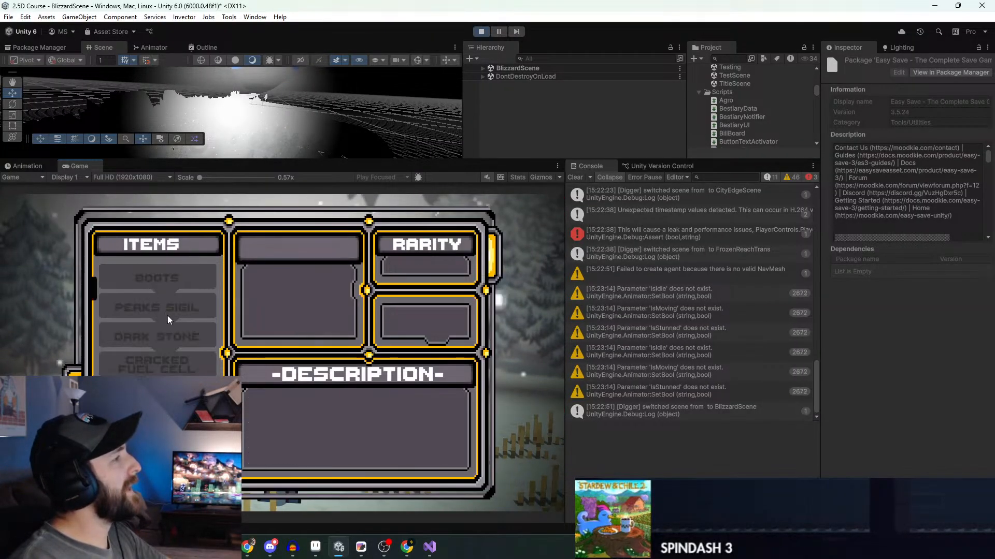
key(e)
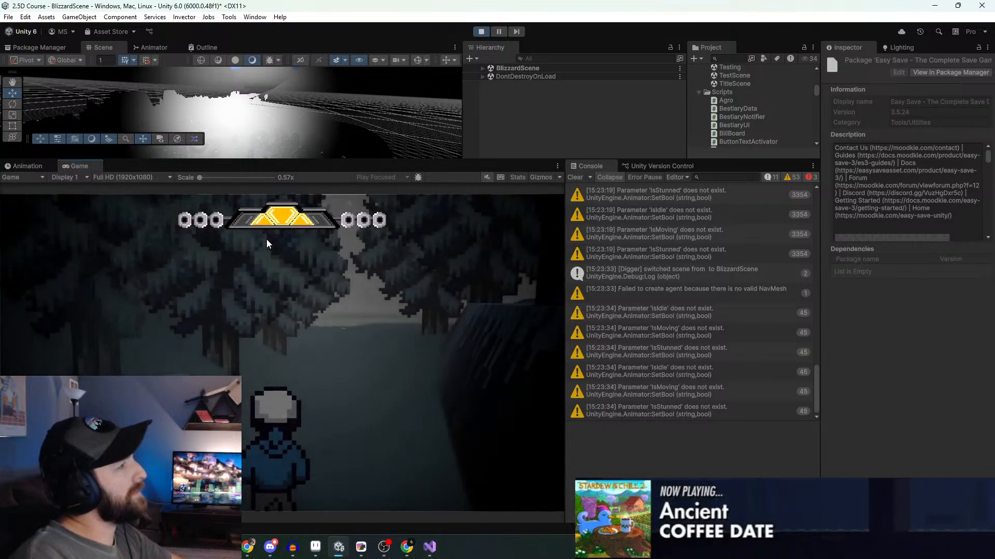
Walk the player back into the snowfield and locate the Easy Save missing-reference warning and manual save entries in the Console
key(w)
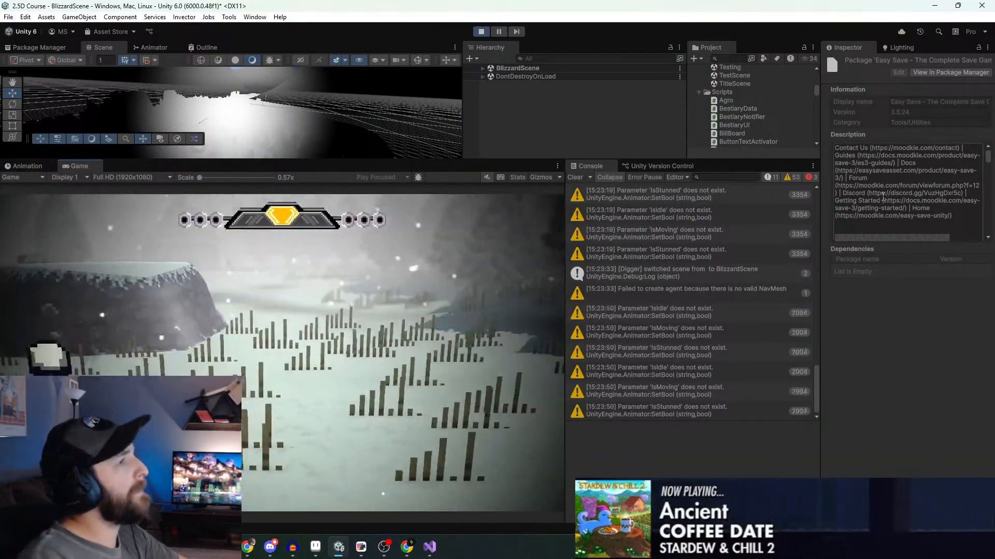
scroll(676, 267, up, 4)
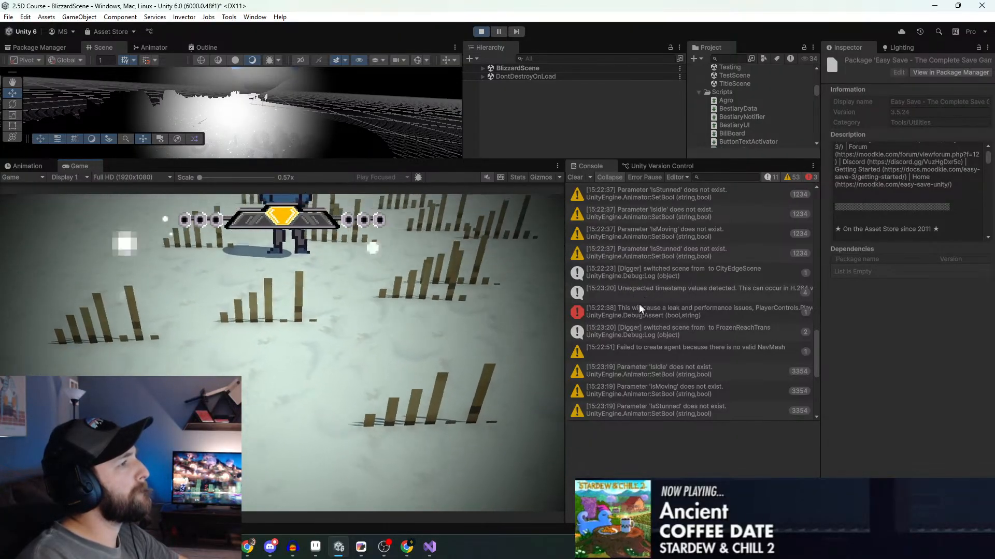
scroll(636, 275, up, 5)
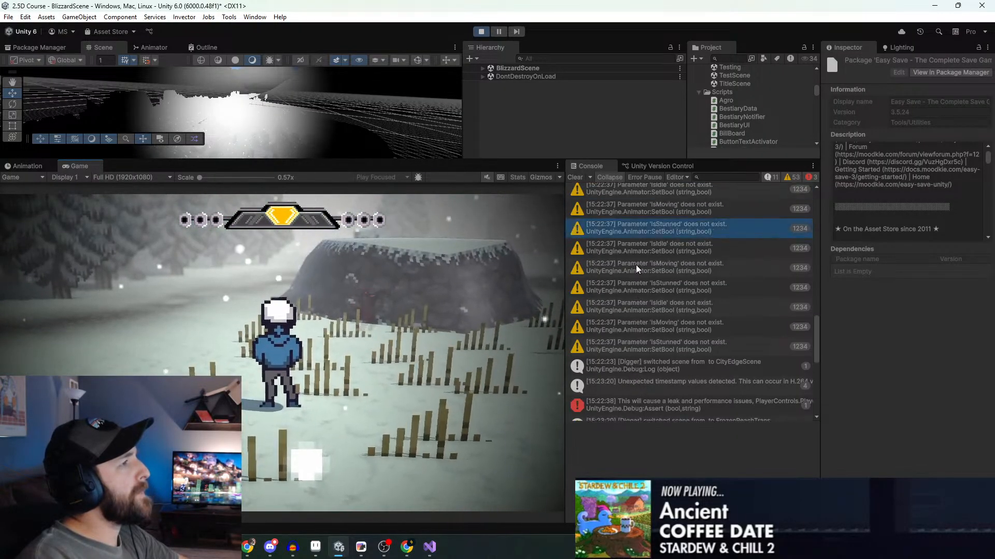
scroll(636, 289, up, 3)
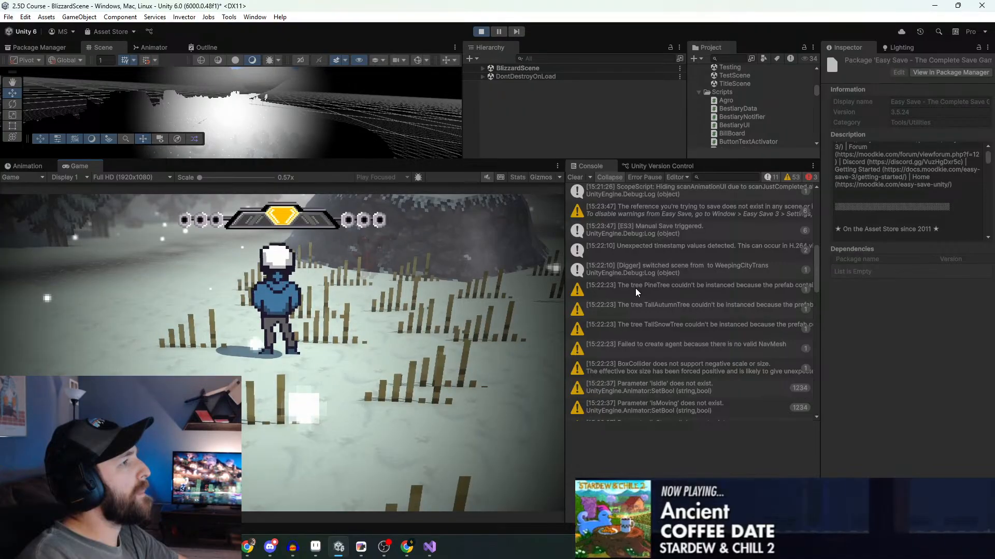
scroll(635, 288, up, 3)
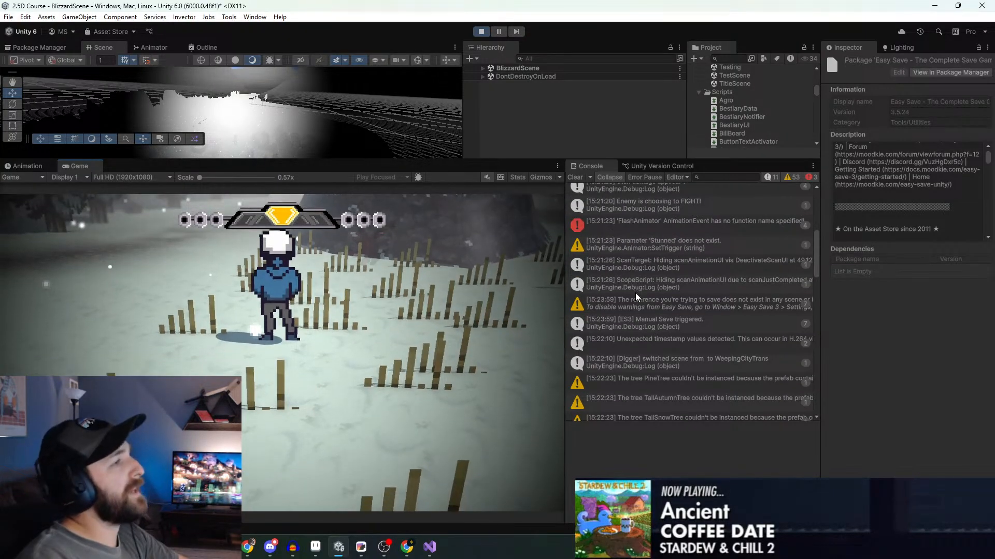
scroll(633, 287, up, 1)
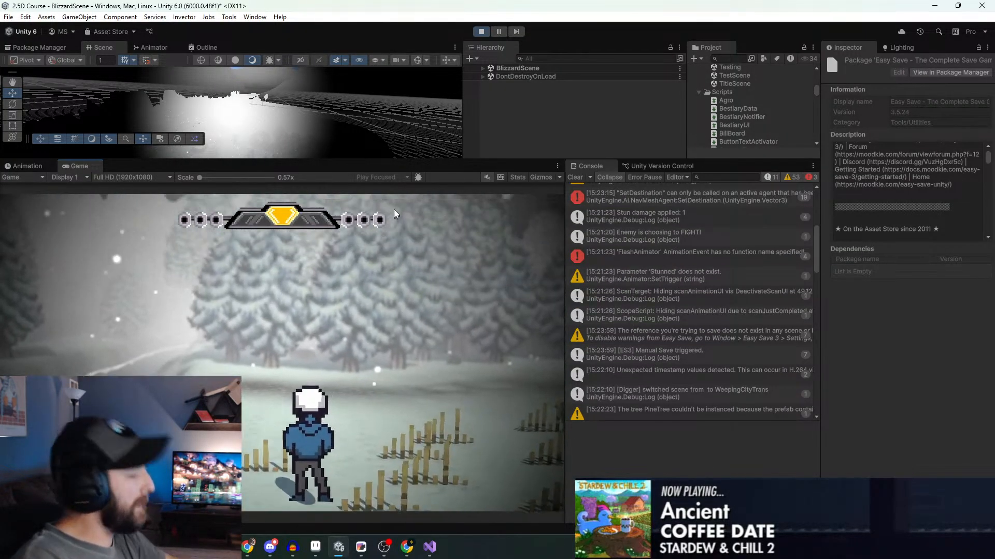
Page past the items in the in-game menu and travel to the Frozen Reach to reload BlizzardScene once more
key(a)
key(Tab)
key(e)
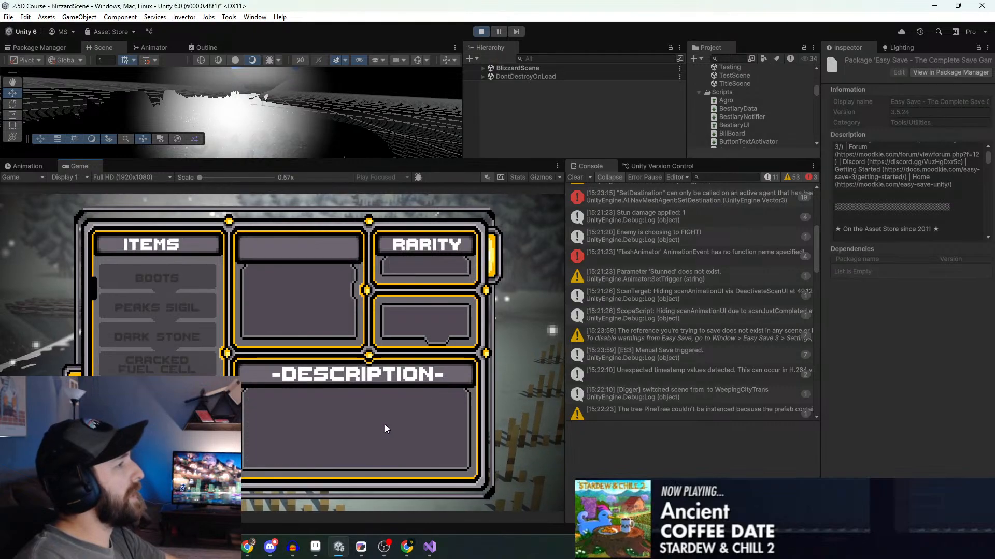
key(e)
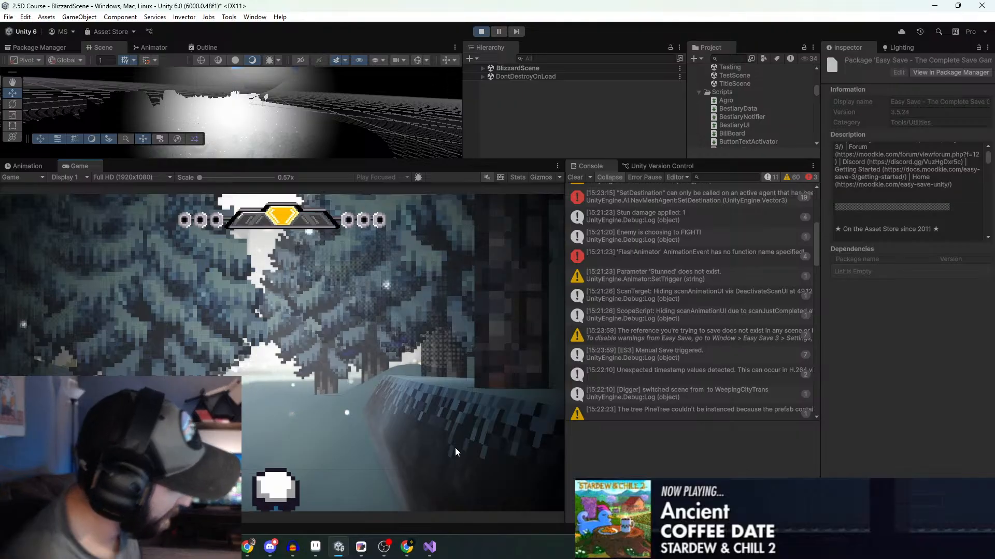
Check the bestiary for the Envy entry in the reloaded scene, and walk the player out of the forest into the snowfield
key(Tab)
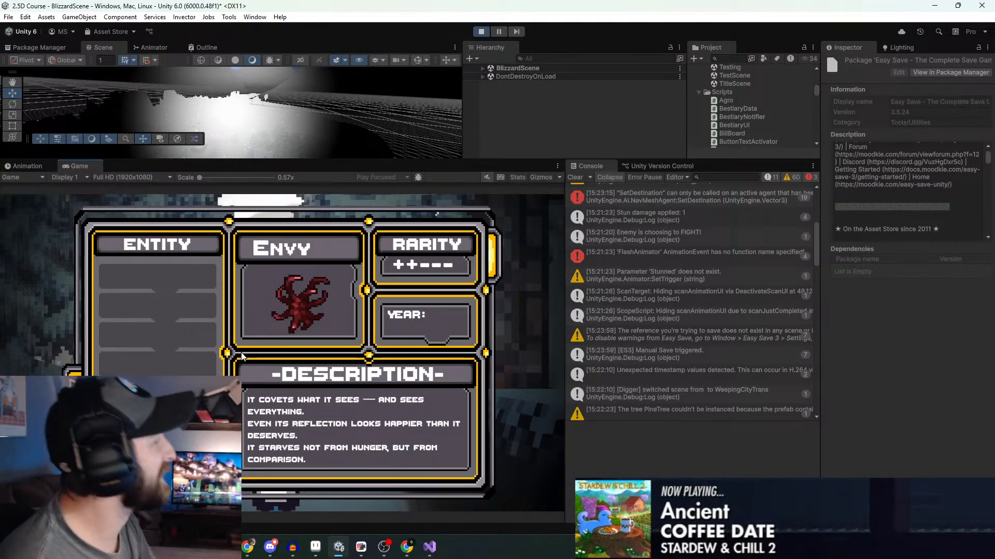
key(Tab)
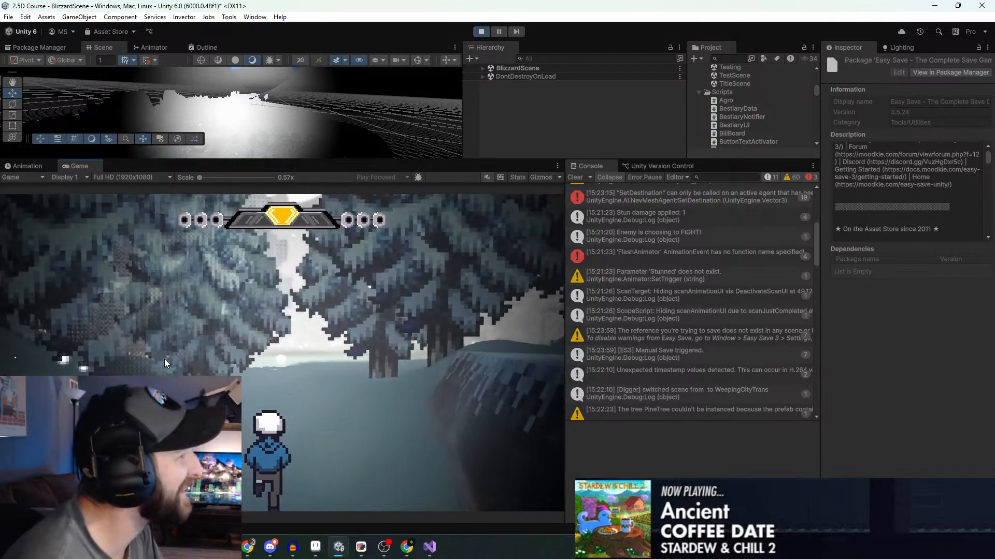
key(w)
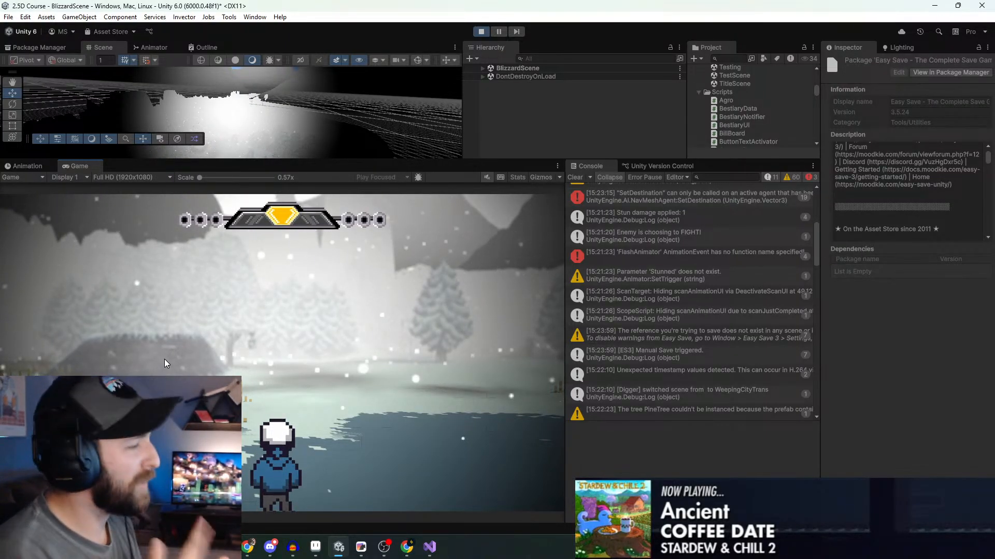
right_drag(164, 359, 249, 329)
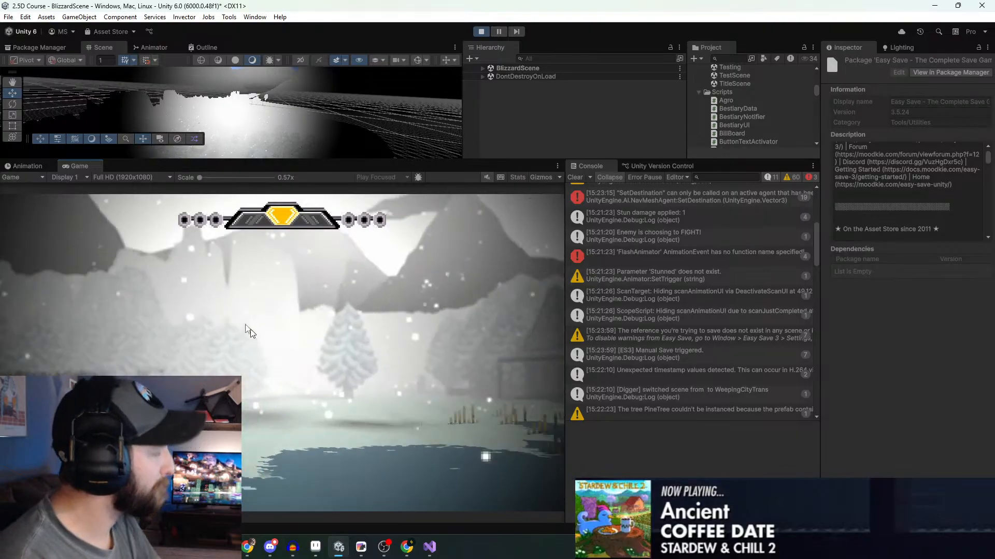
Reopen the in-game menu and page between the items and the bestiary to compare the item list with the entity list
key(Tab)
key(Tab)
key(Tab)
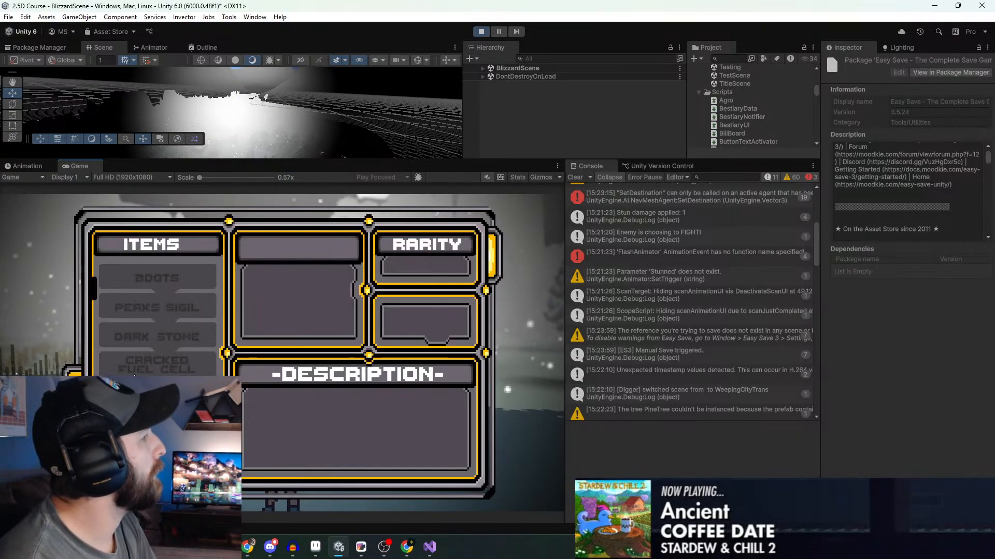
key(e)
key(q)
key(e)
key(e)
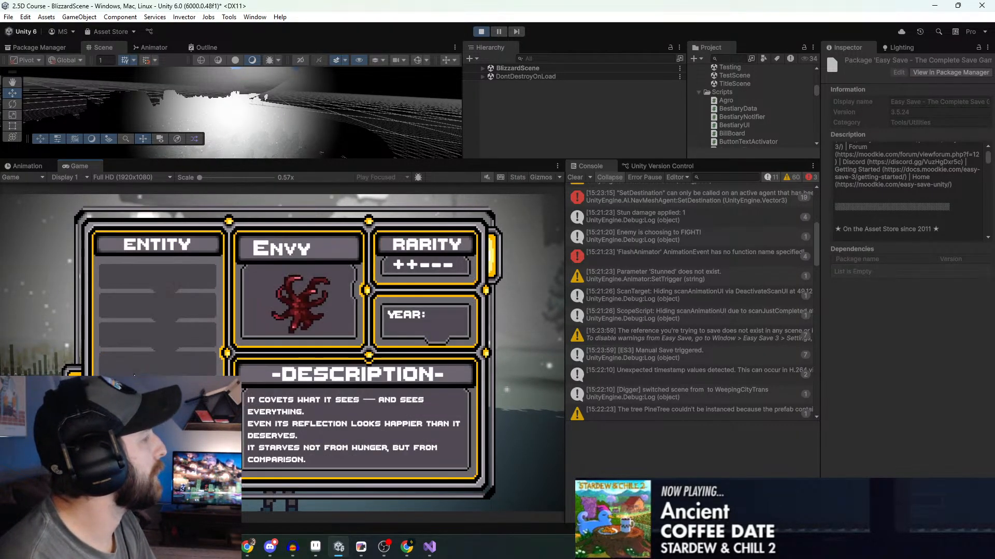
key(Tab)
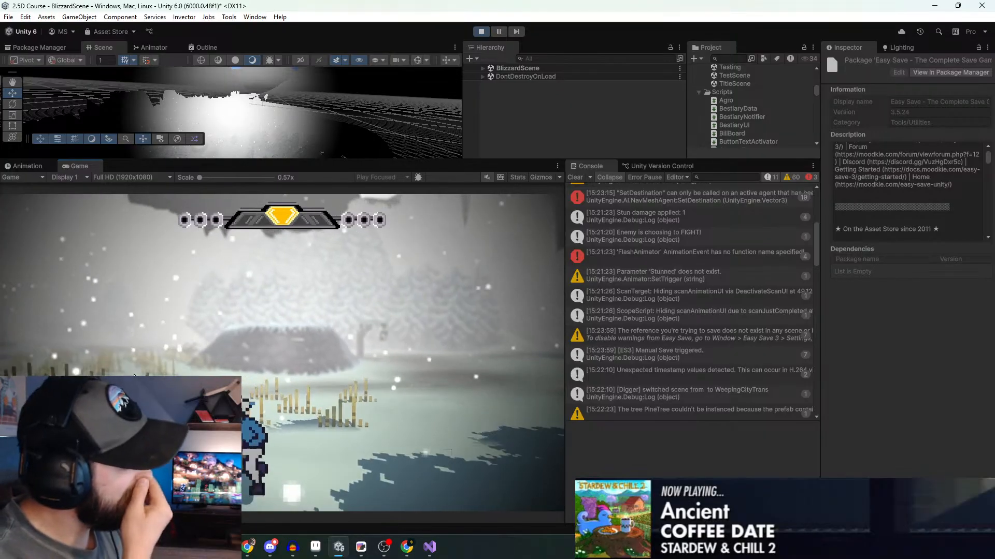
Walk up to the enemy and photograph it repeatedly with the camera gun, and check the Envy entry in the bestiary
key(w)
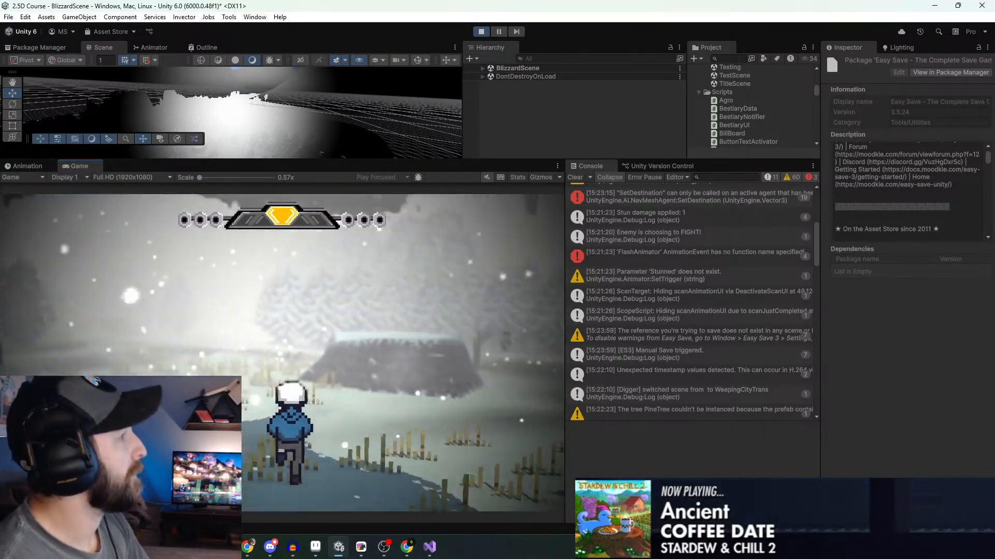
key(w)
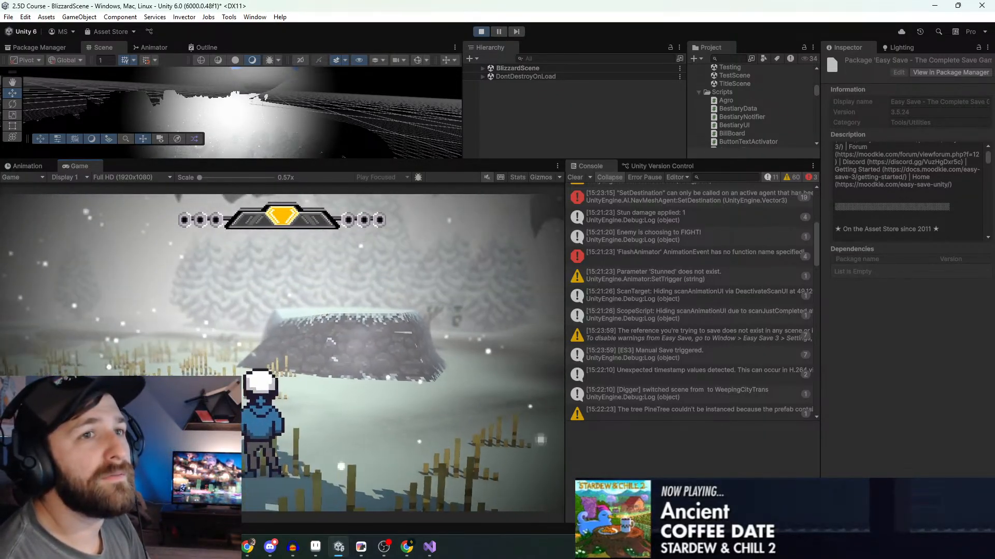
key(q)
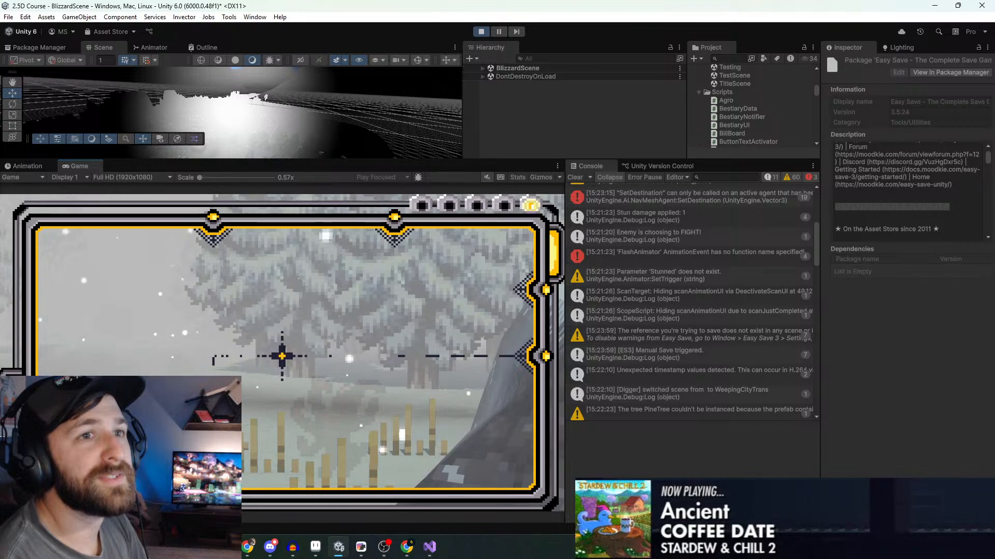
click(281, 357)
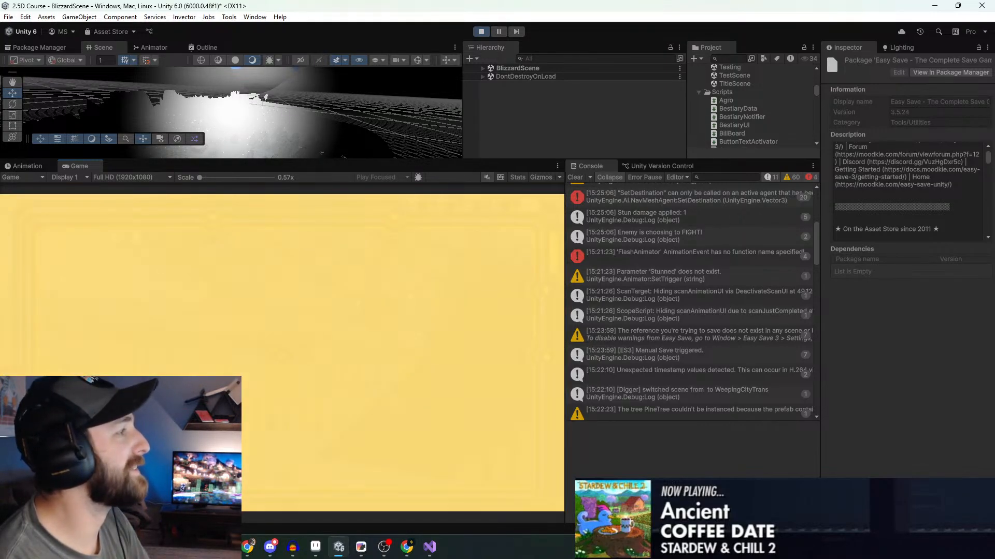
click(281, 356)
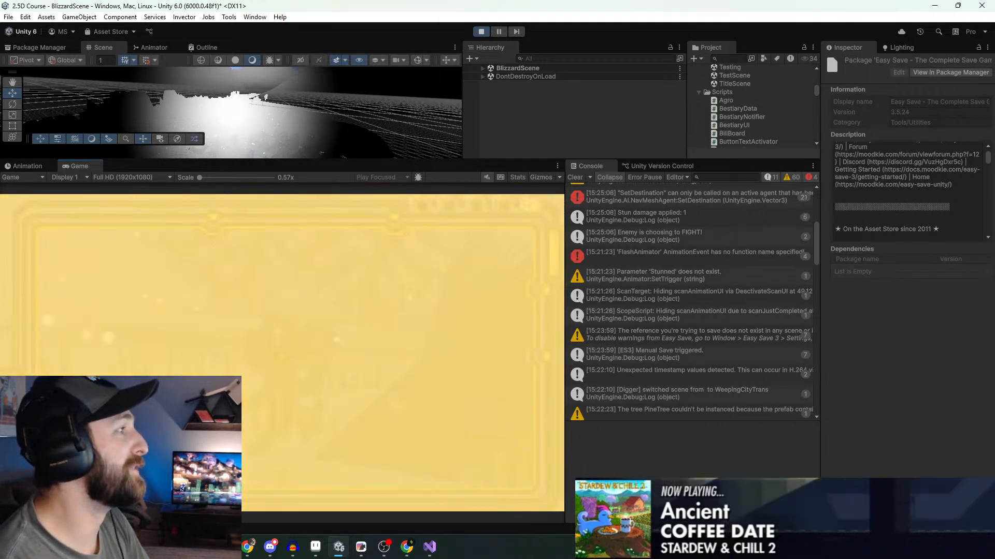
click(282, 357)
click(281, 356)
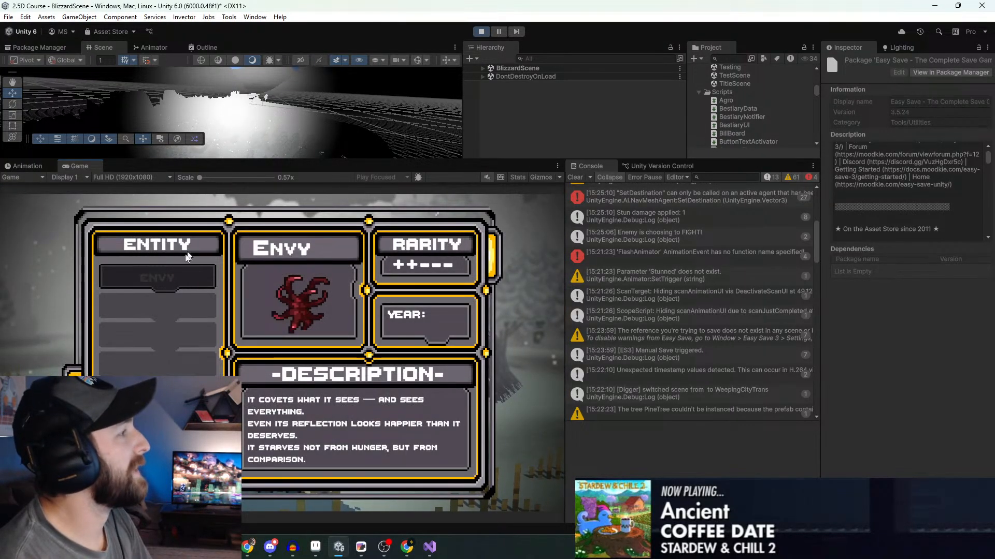
key(Escape)
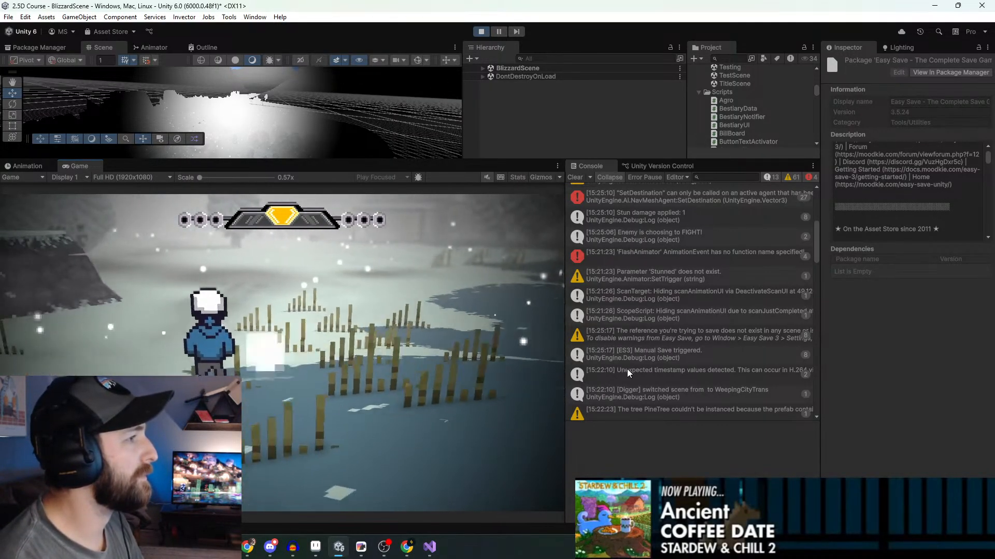
Inspect the "[ES3] Manual Save triggered" entry and its neighbouring messages, and clear the Console
click(639, 360)
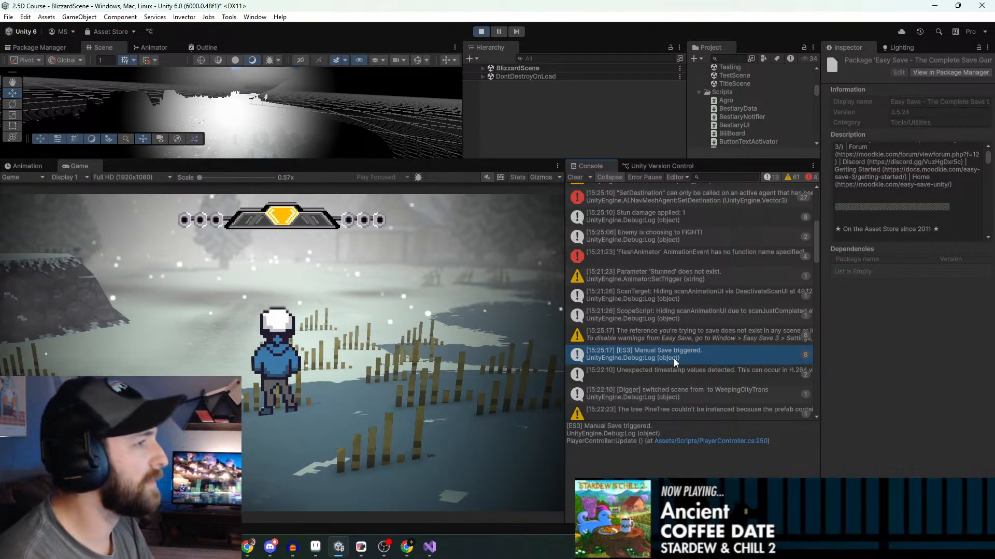
scroll(676, 354, down, 12)
scroll(676, 353, up, 7)
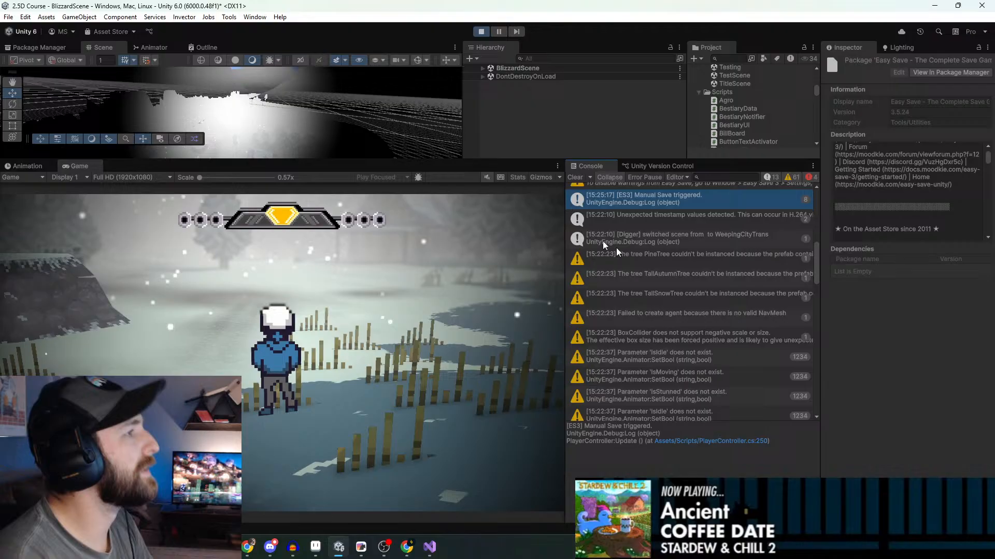
click(574, 177)
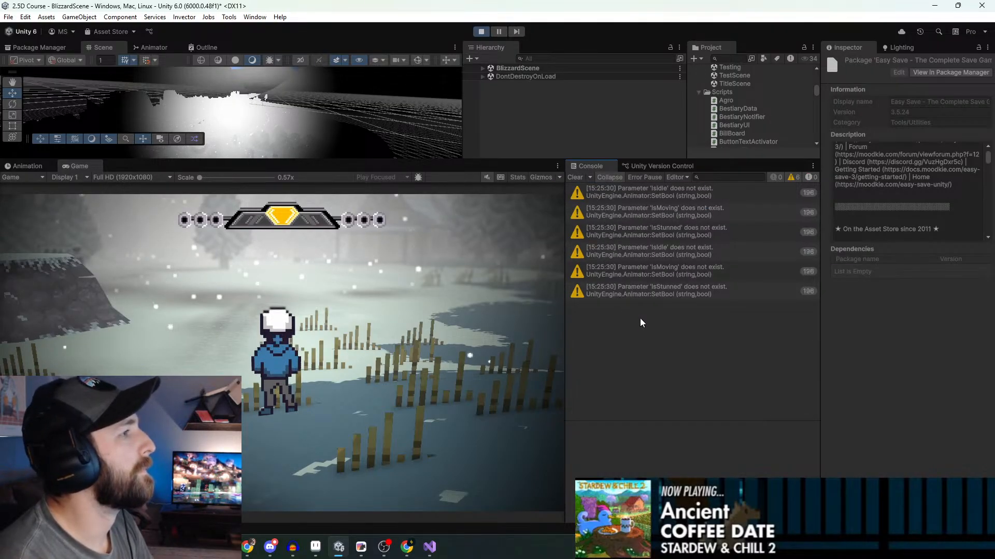
Trigger two manual saves in the running game and view the Envy entry in the bestiary
click(256, 316)
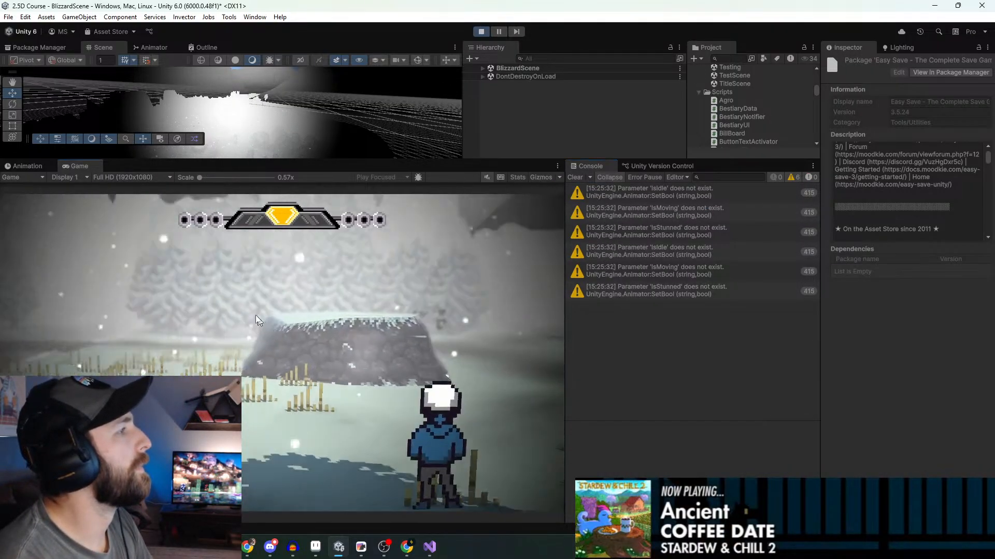
key(F5)
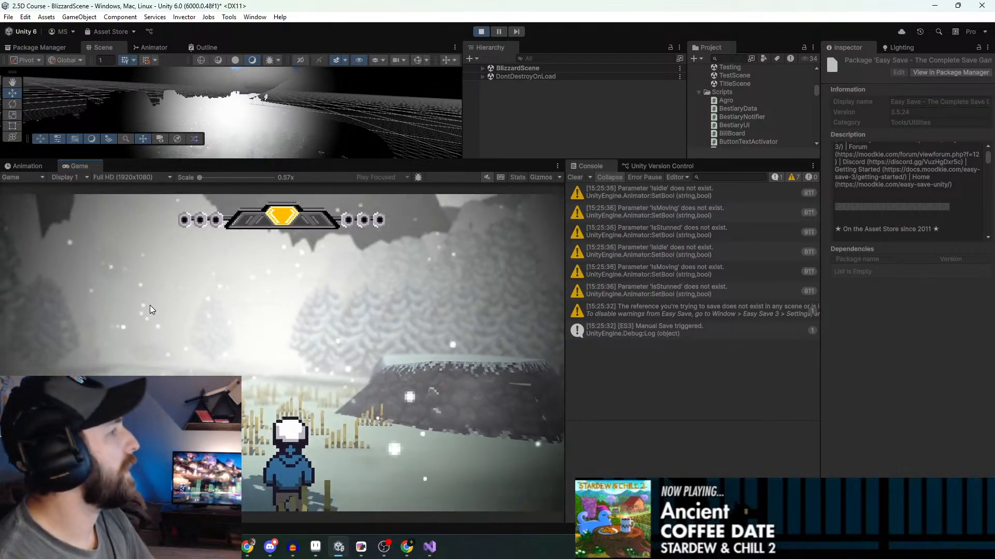
key(b)
key(b)
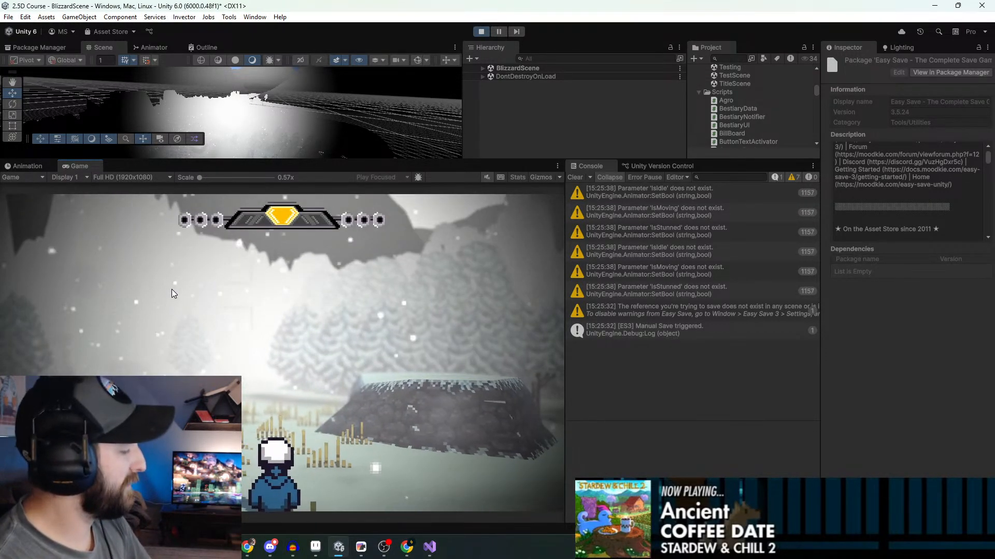
key(F5)
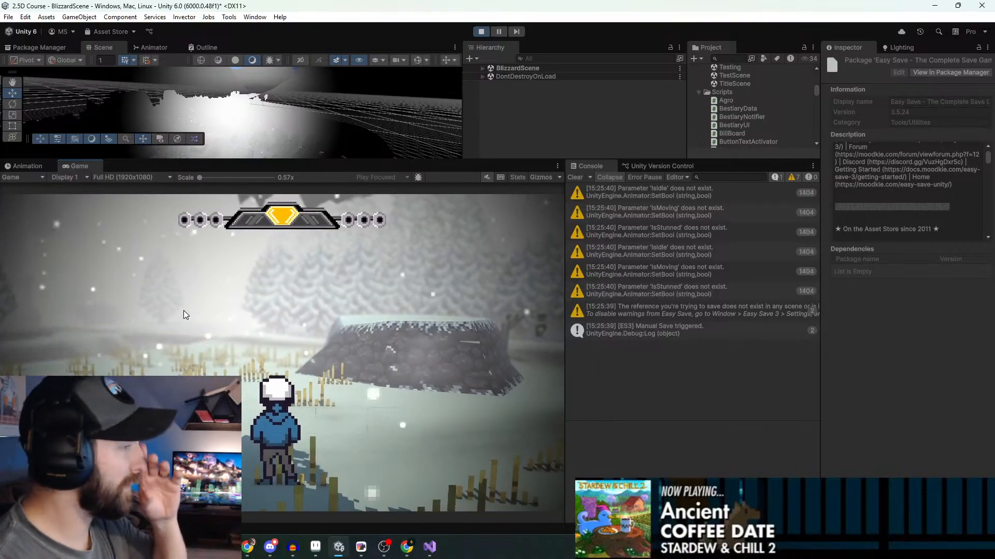
key(b)
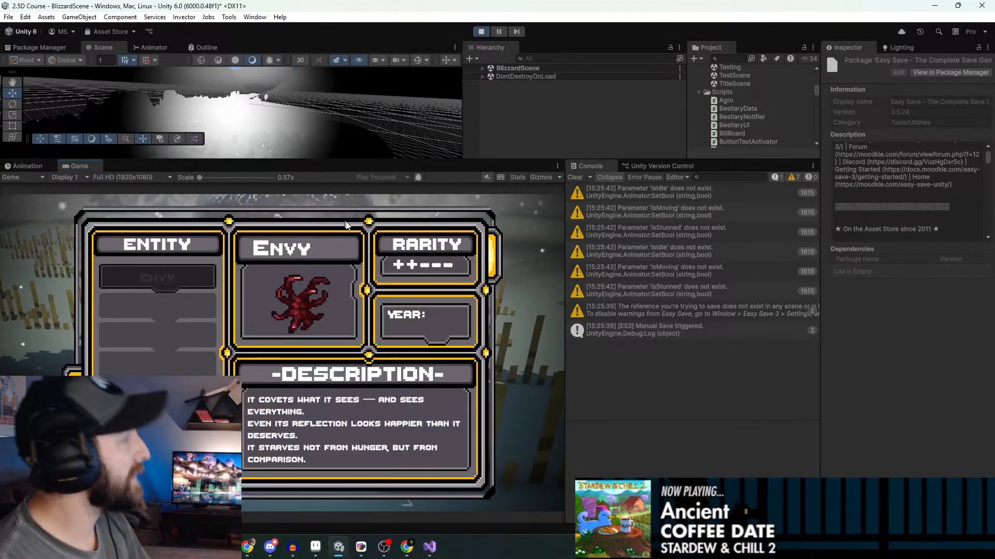
Travel to the Frozen Reach from the level select screen to reload BlizzardScene, and clear the Console
key(e)
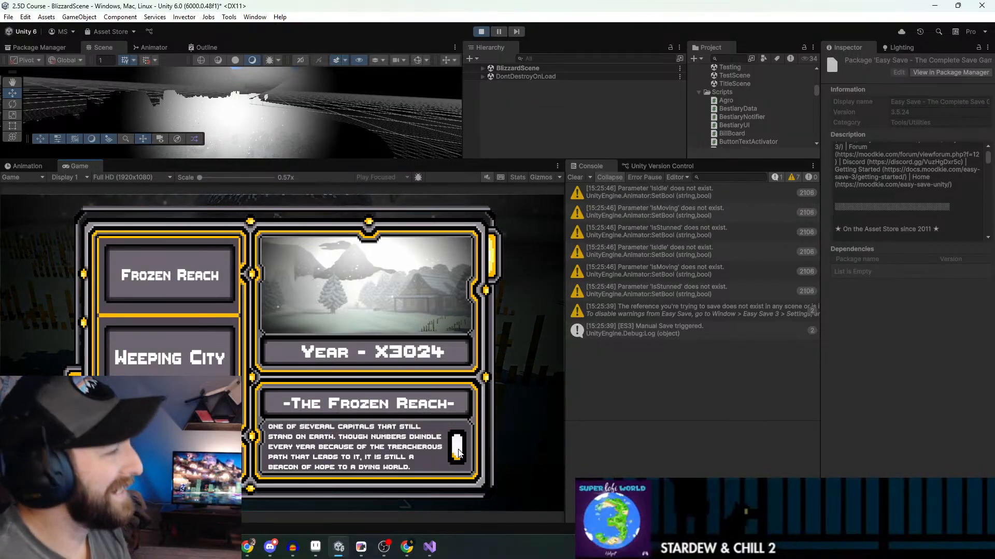
click(457, 447)
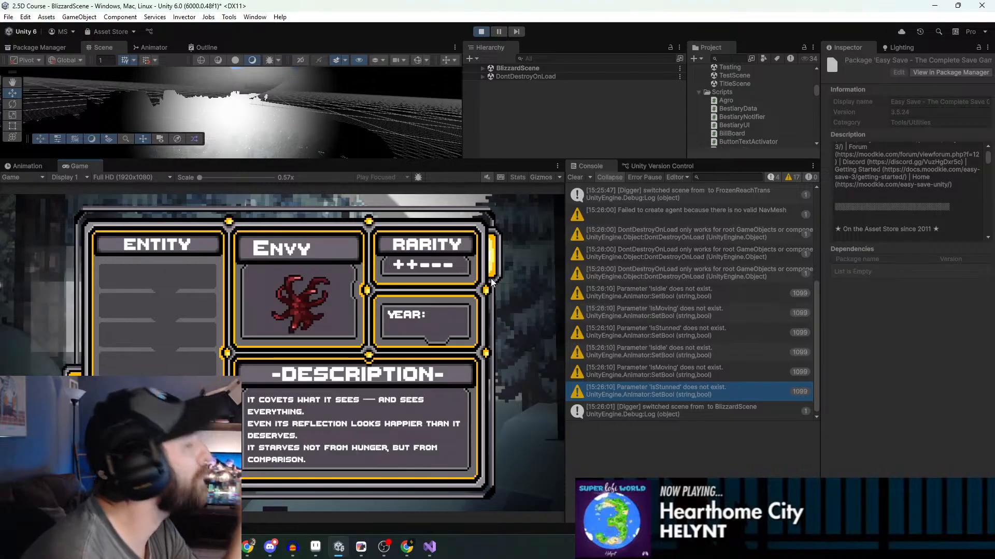
click(575, 177)
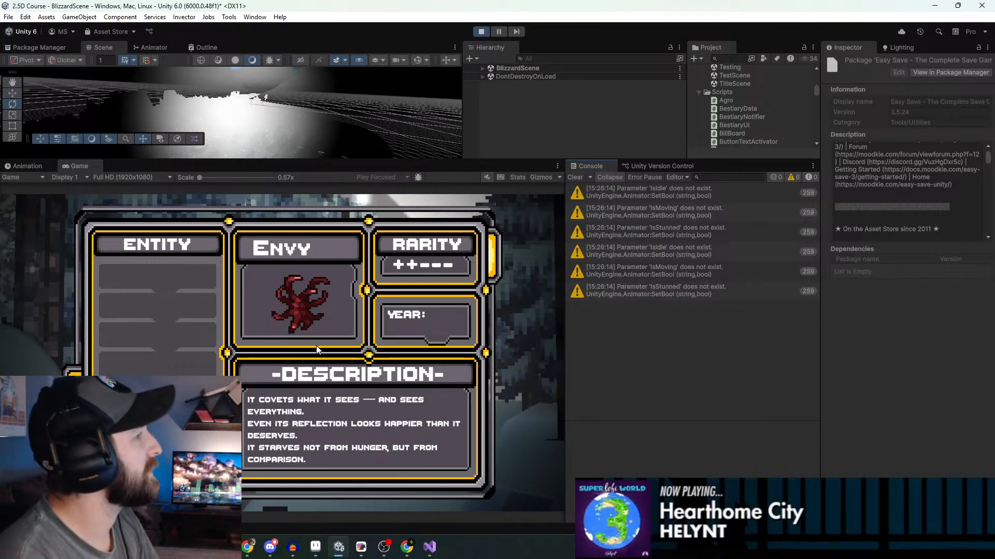
Close and reopen the in-game menu in the reloaded forest and page through it to recheck the saved entries
key(Tab)
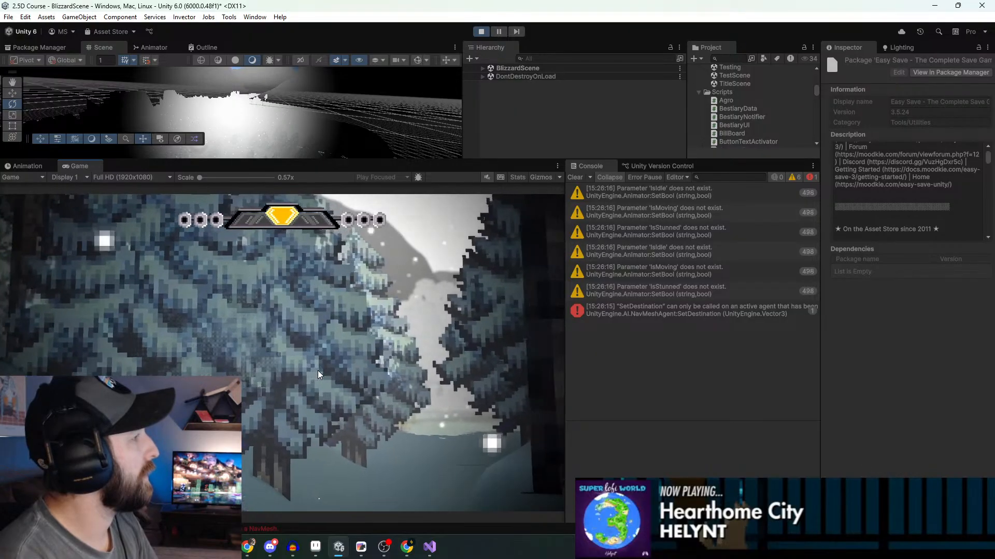
key(Tab)
key(e)
key(Tab)
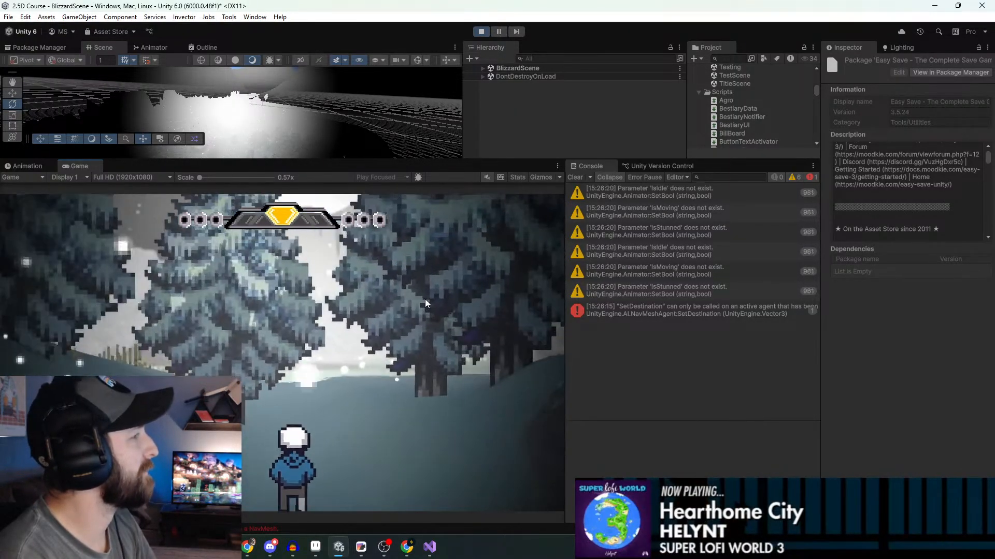
Travel to the Frozen Reach again, and from the reloaded BlizzardScene travel on to the Weeping City
key(Tab)
key(e)
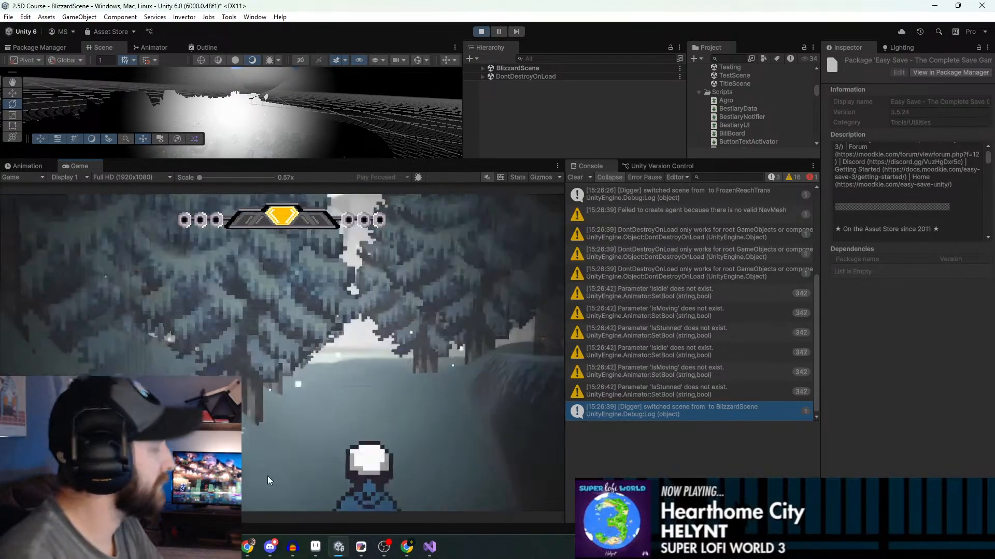
key(Tab)
key(e)
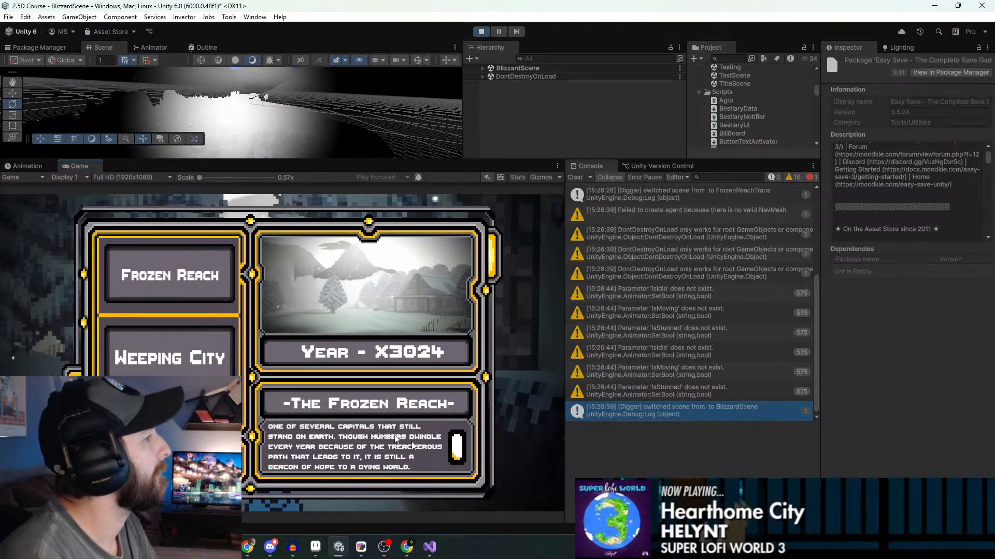
click(169, 341)
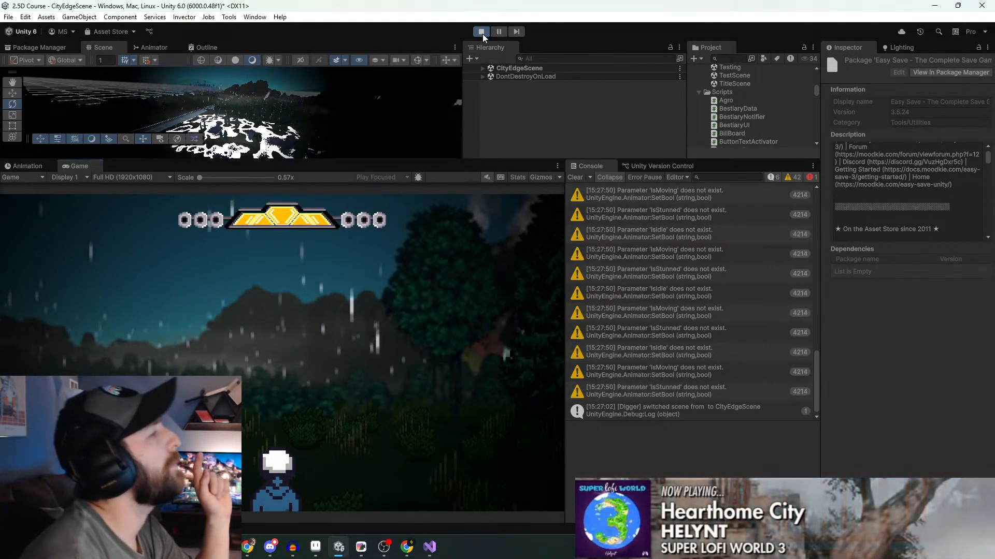
Stop the playtest, enlarge the Scene and Hierarchy views and switch to Visual Studio
click(482, 32)
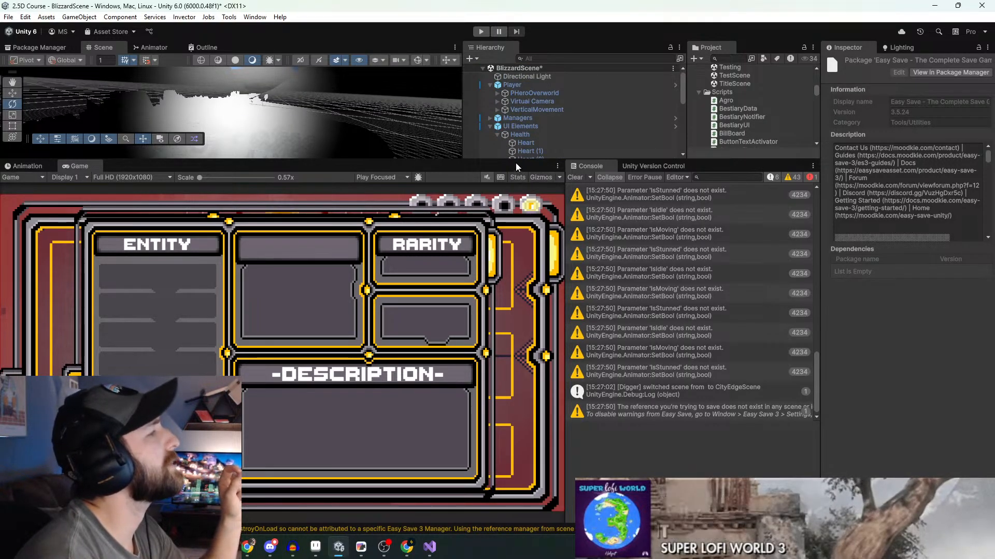
drag(515, 160, 612, 337)
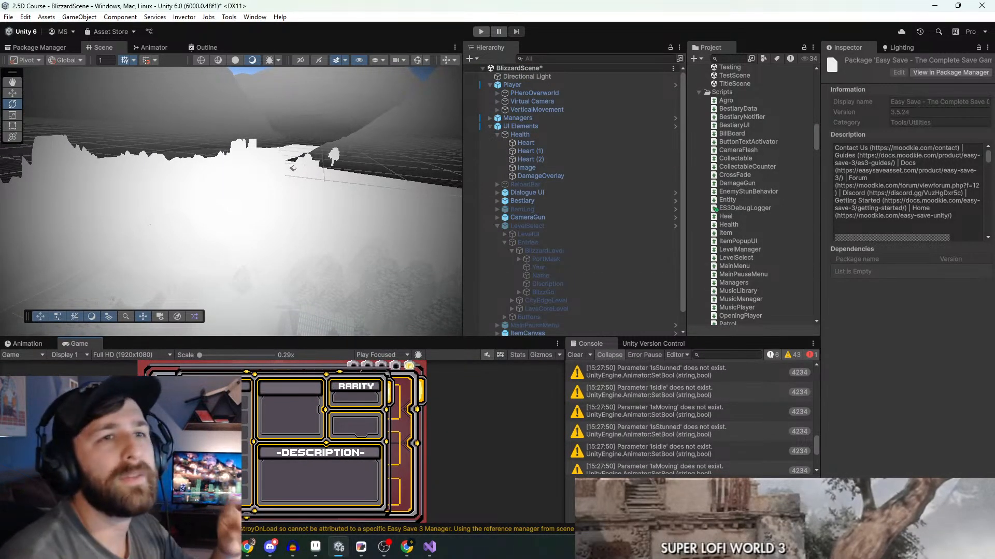
key(alt+Tab)
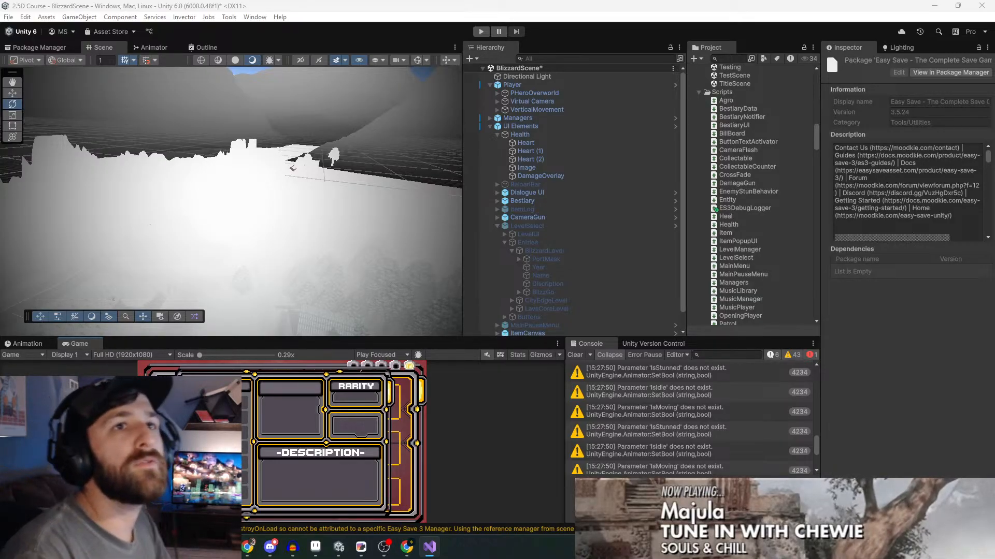
key(alt+Tab)
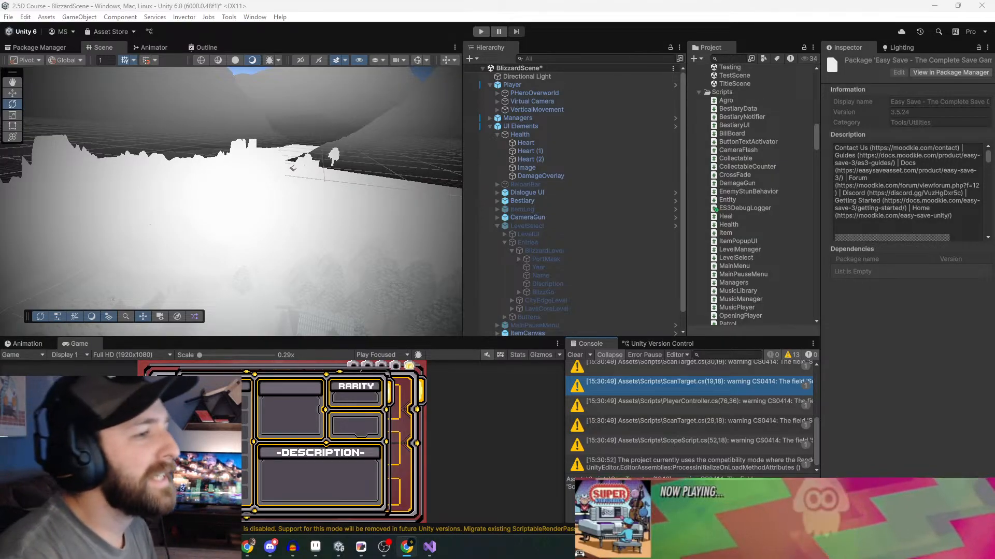
key(super+d)
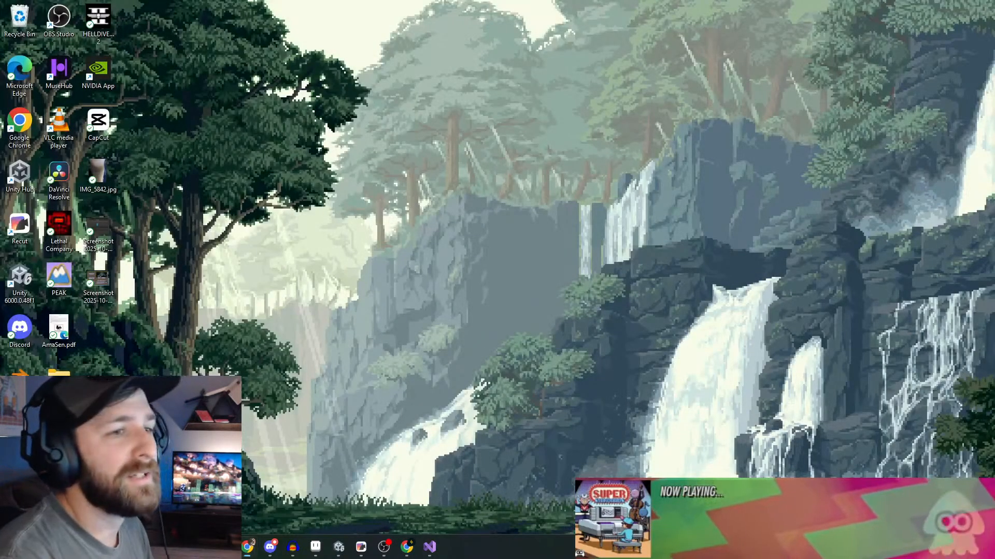
key(super+d)
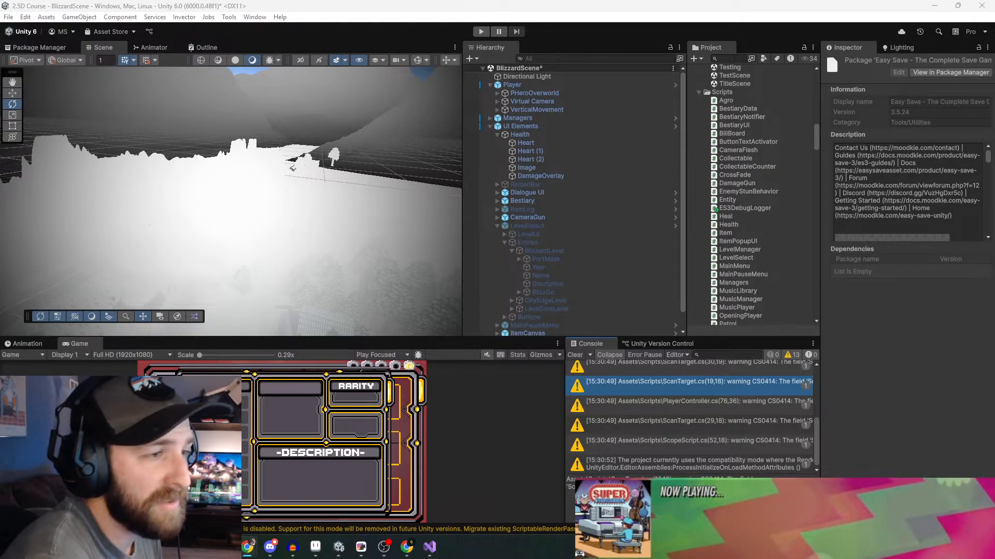
key(super+d)
key(super+d)
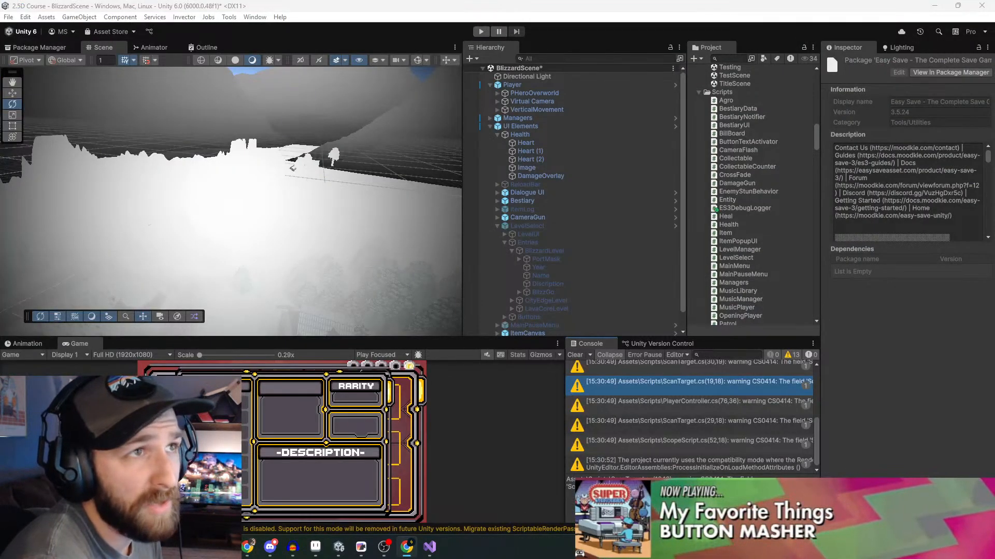
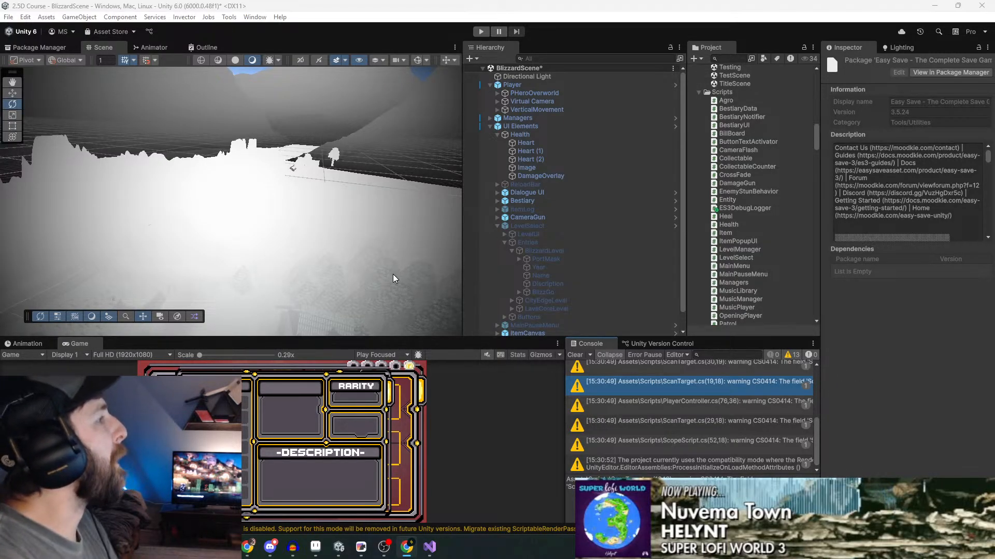
Clear the Console and inspect the Bestiary object's components and ES3 Auto Save selection
click(575, 356)
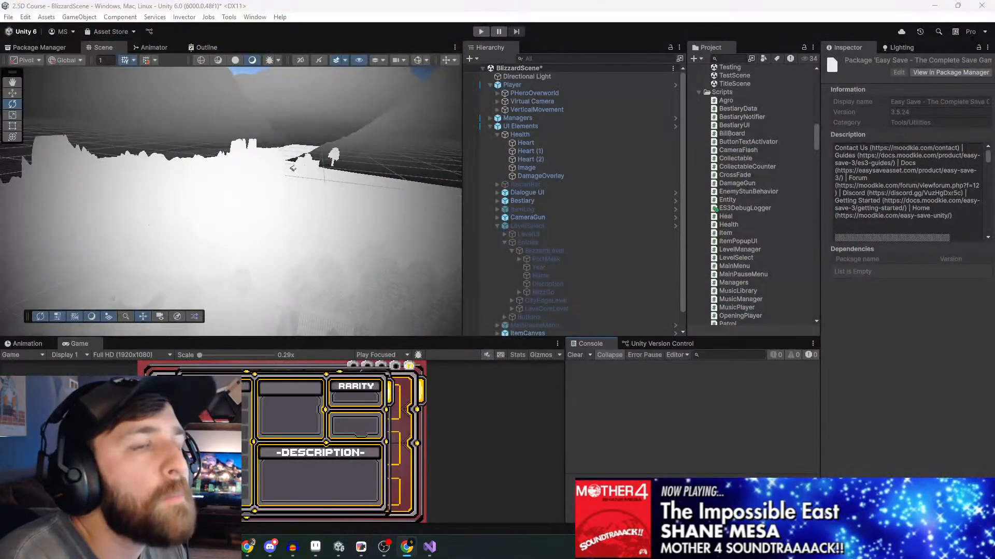
drag(994, 301, 994, 103)
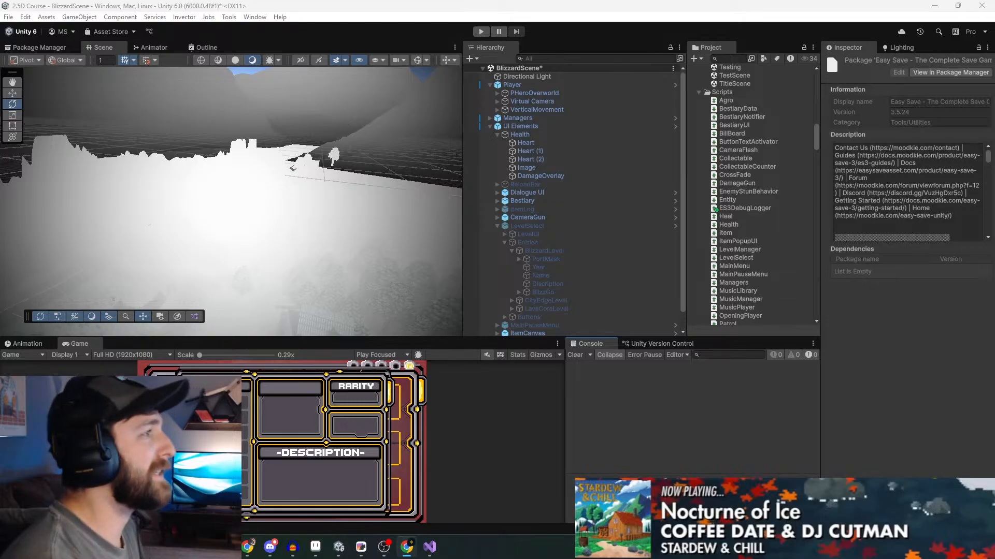
click(555, 201)
scroll(886, 309, down, 1)
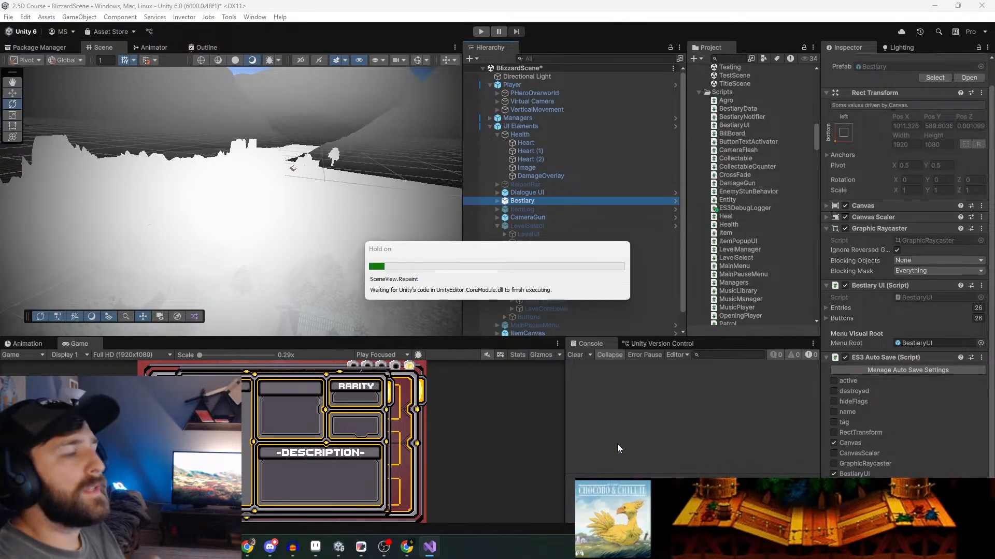
click(617, 444)
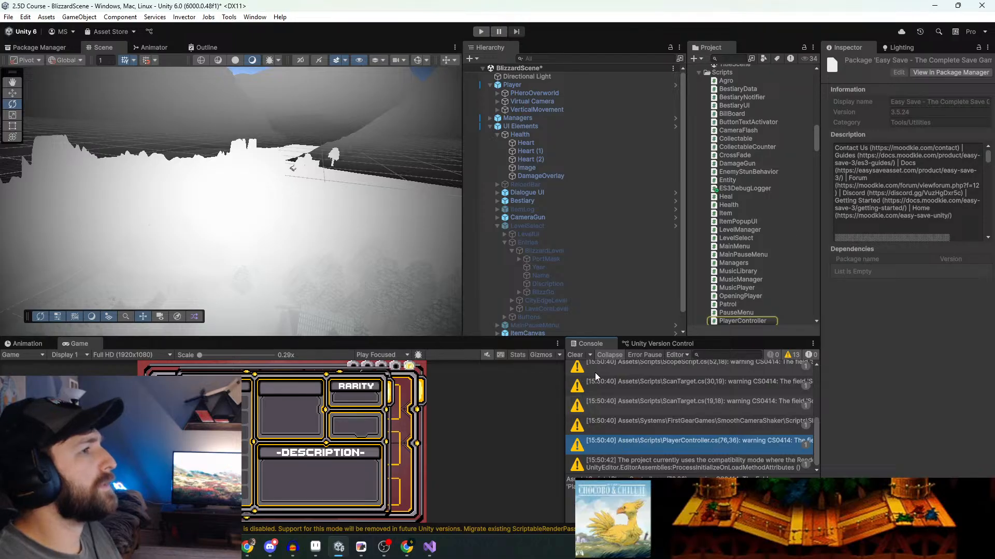
Select the Player to show its auto-save fields, enlarge the Game and Console views, and start a playtest of BlizzardScene
click(520, 86)
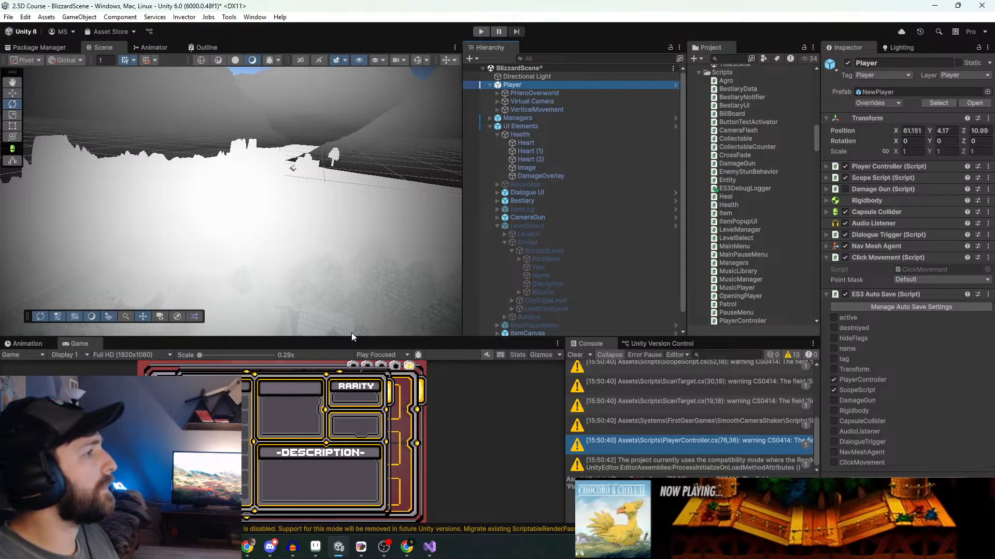
drag(353, 340, 394, 149)
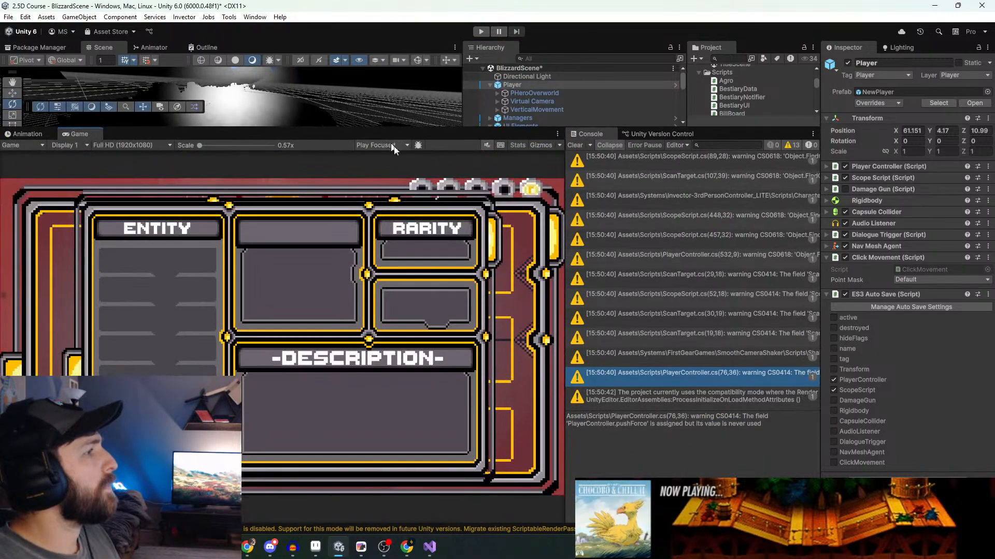
click(481, 31)
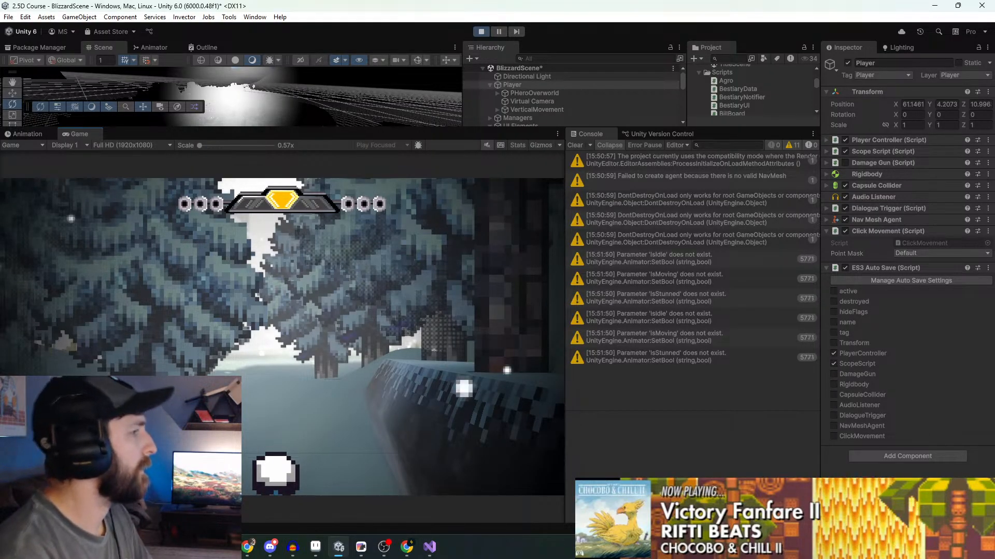
Walk the character through the snowy forest, open the in-game menu's level select page and travel to the Weeping City
key(w)
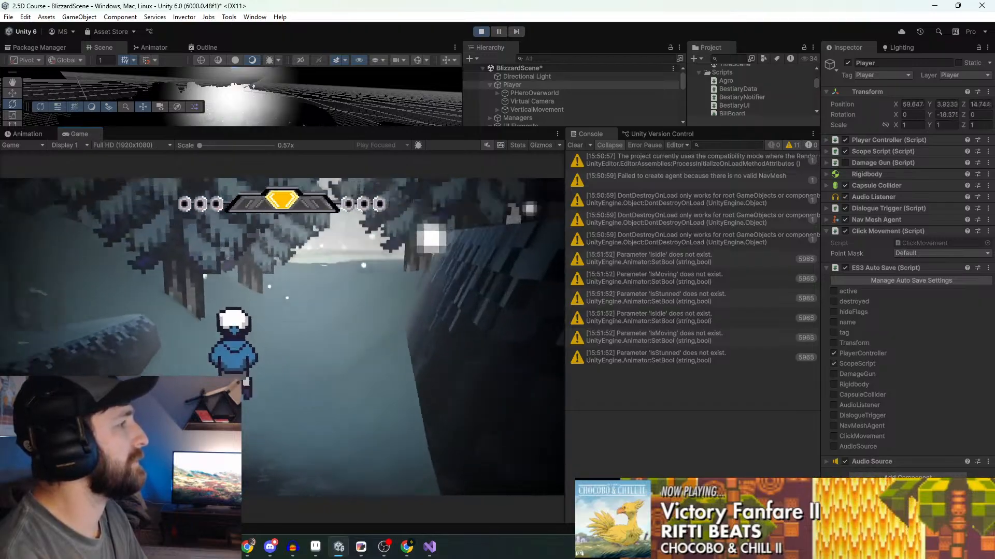
key(Tab)
key(Tab)
key(s)
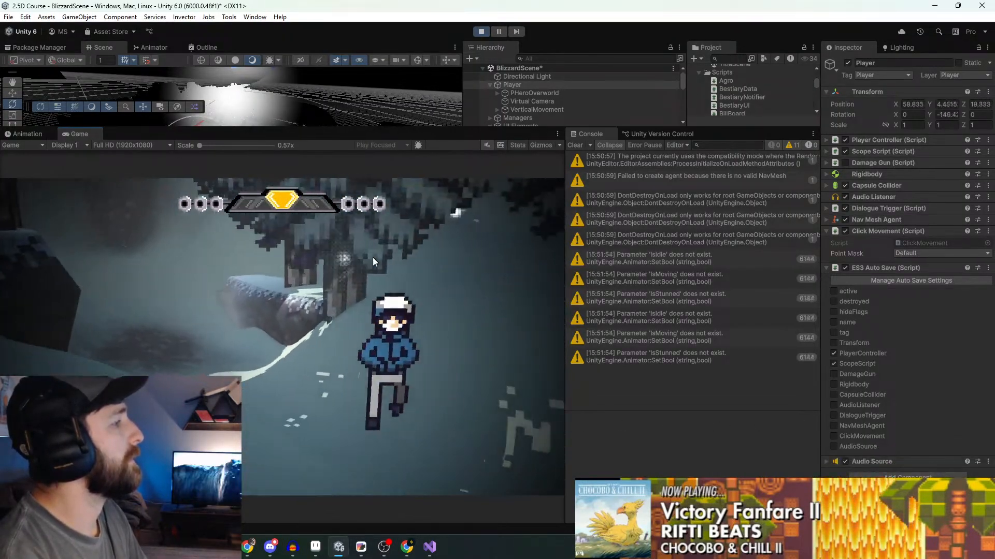
key(Tab)
click(75, 364)
key(e)
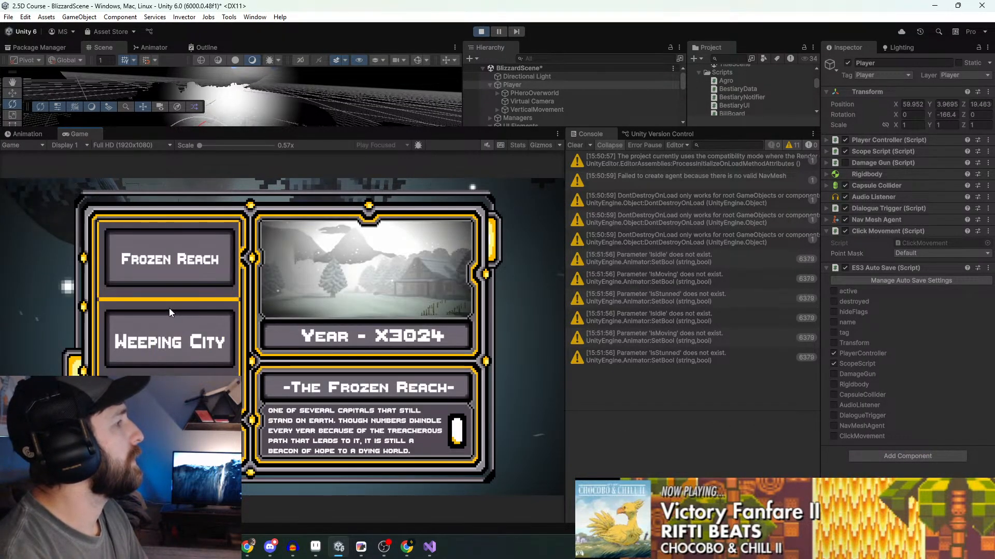
click(201, 342)
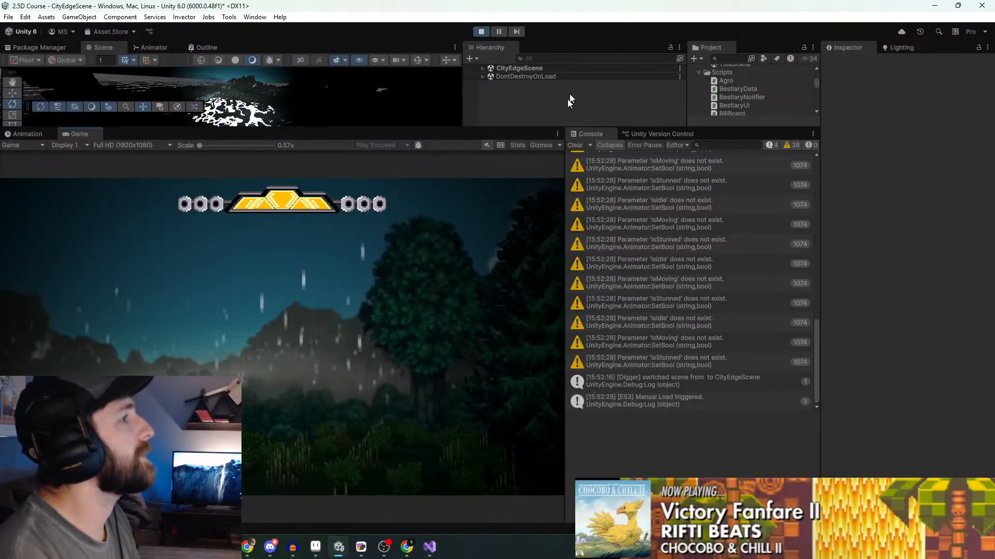
Stop the playtest, enlarge the Scene and Hierarchy views again and save BlizzardScene
click(481, 32)
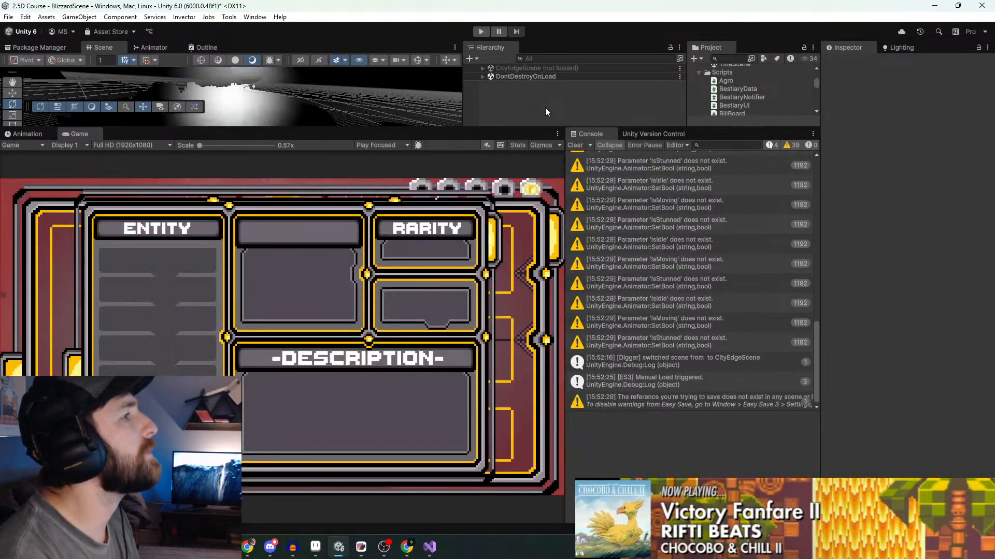
drag(539, 128, 569, 363)
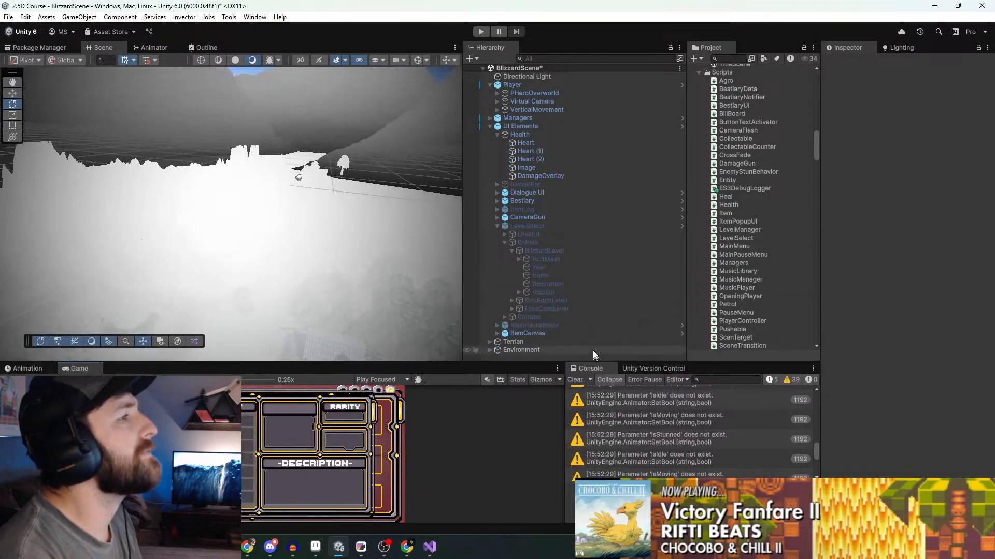
scroll(777, 171, up, 7)
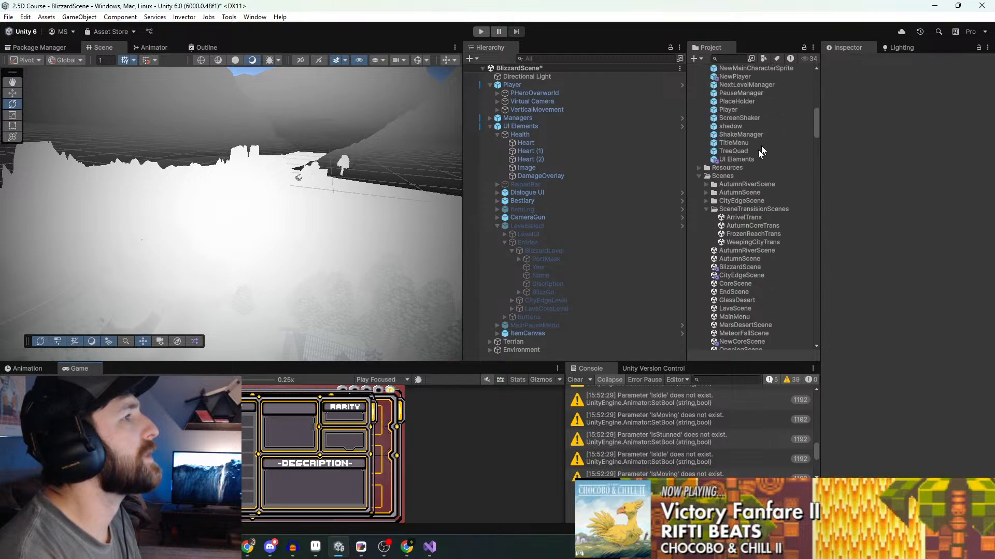
click(669, 234)
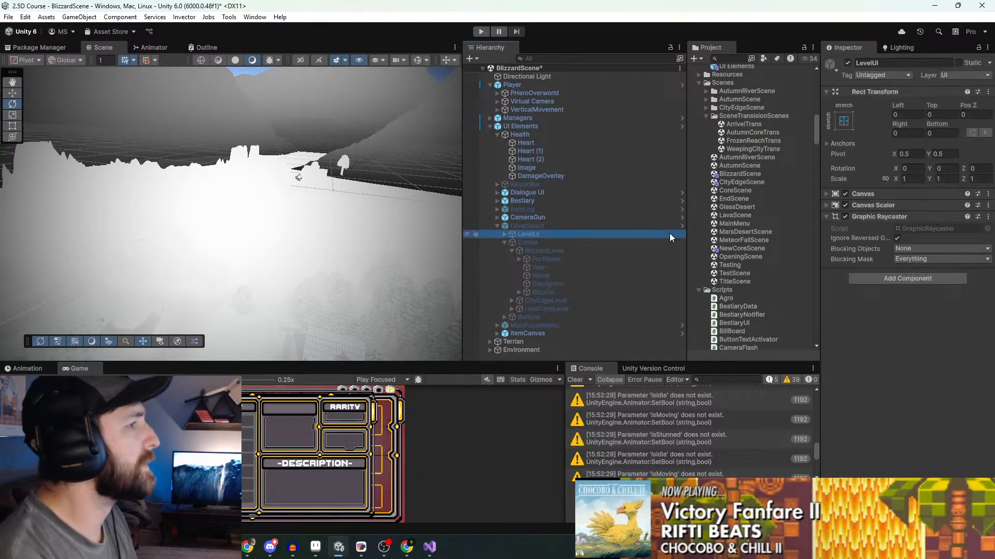
key(ctrl+s)
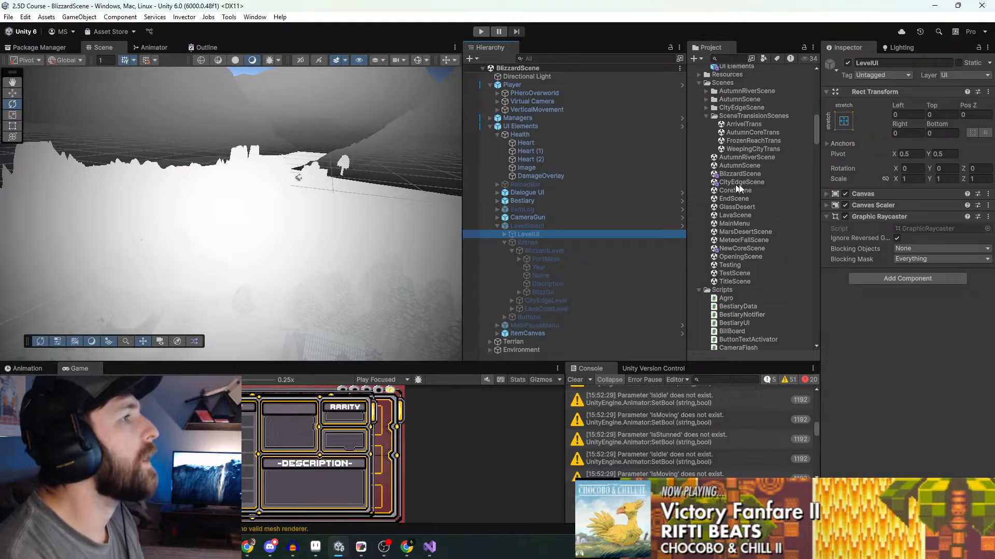
Open CityEdgeScene and delete its inactive Player object
click(777, 183)
double_click(777, 181)
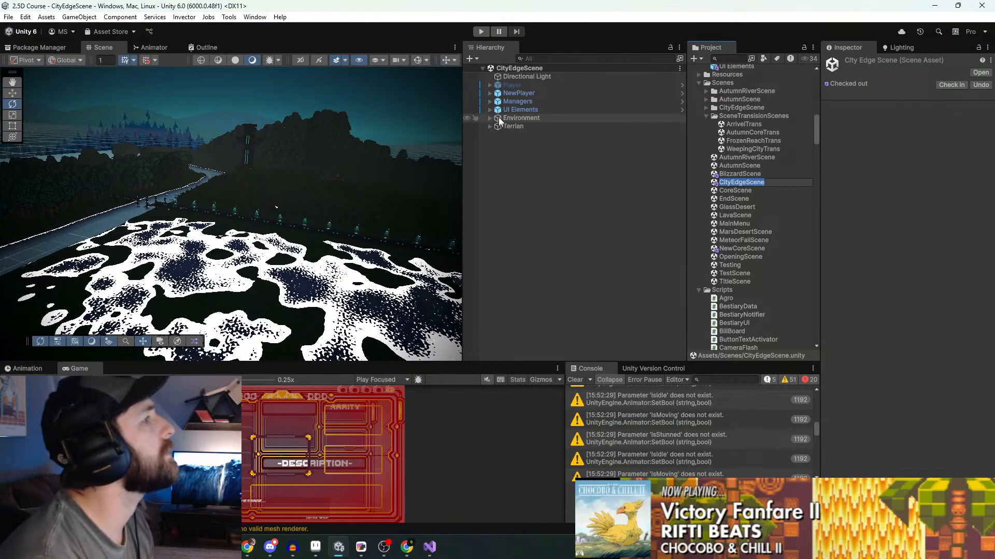
click(521, 86)
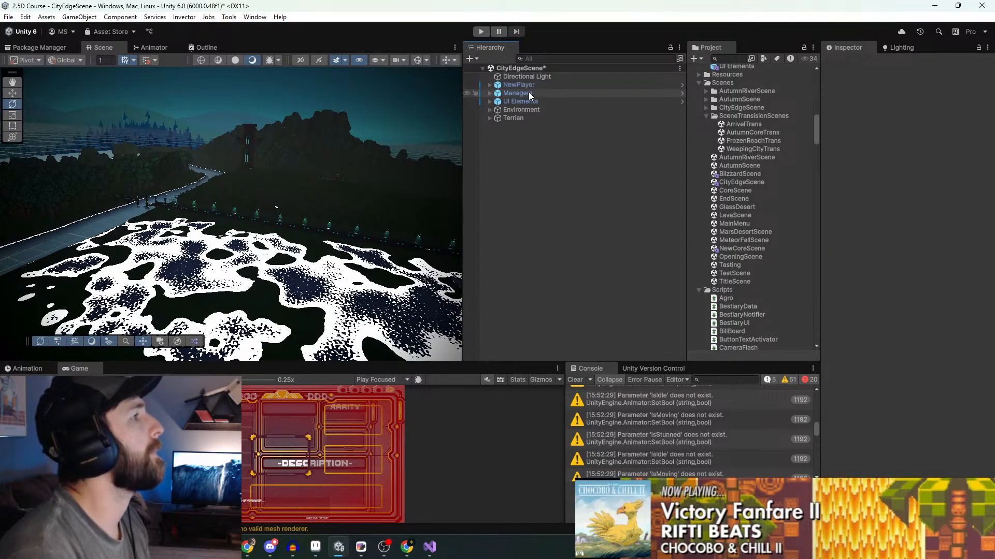
key(Delete)
Inspect NewPlayer and Managers in CityEdgeScene, and open the Auto Save settings from the Easy Save 3 Manager
click(505, 85)
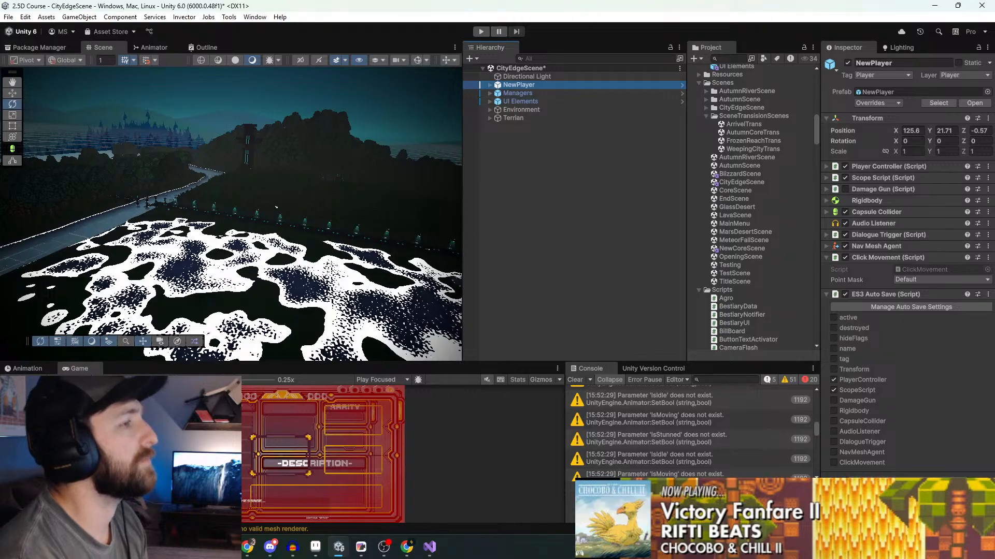
click(530, 94)
click(490, 94)
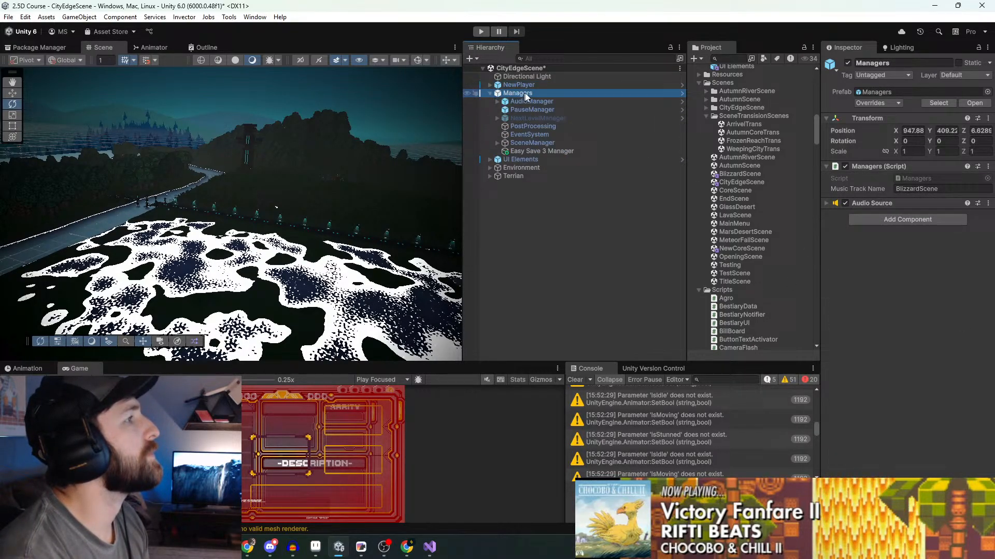
click(552, 150)
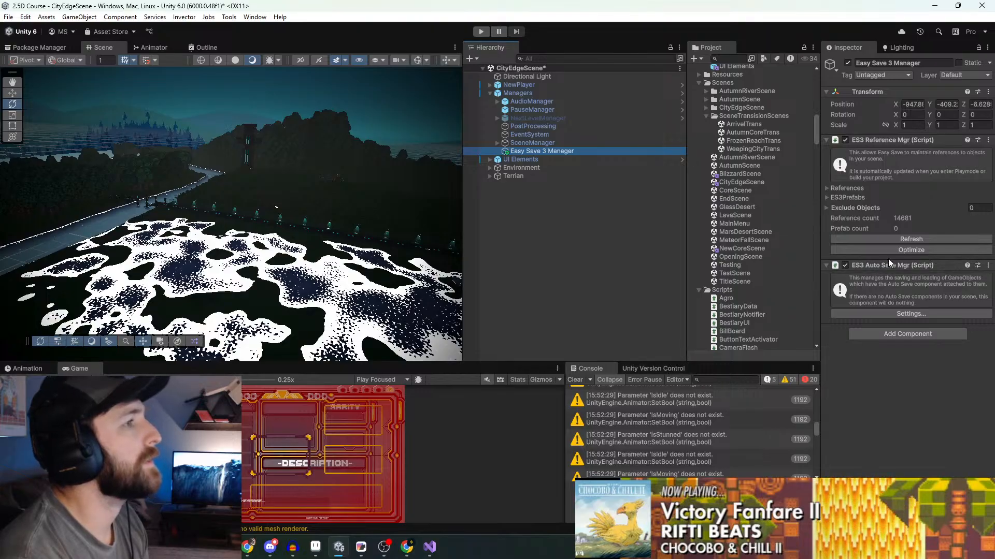
click(876, 312)
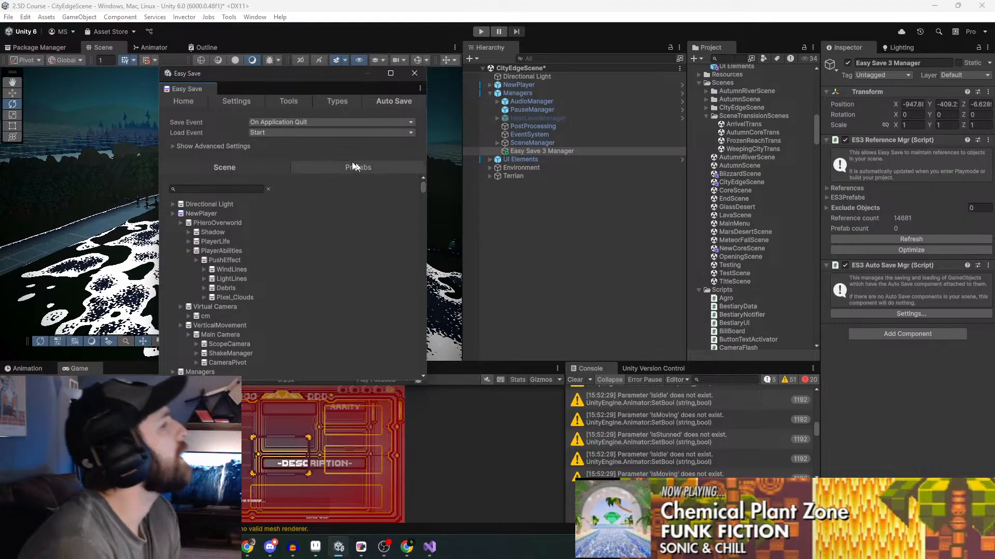
Review the Load Event and Save Event choices, keeping Start and On Application Quit, and expand the advanced Auto Save settings
click(290, 131)
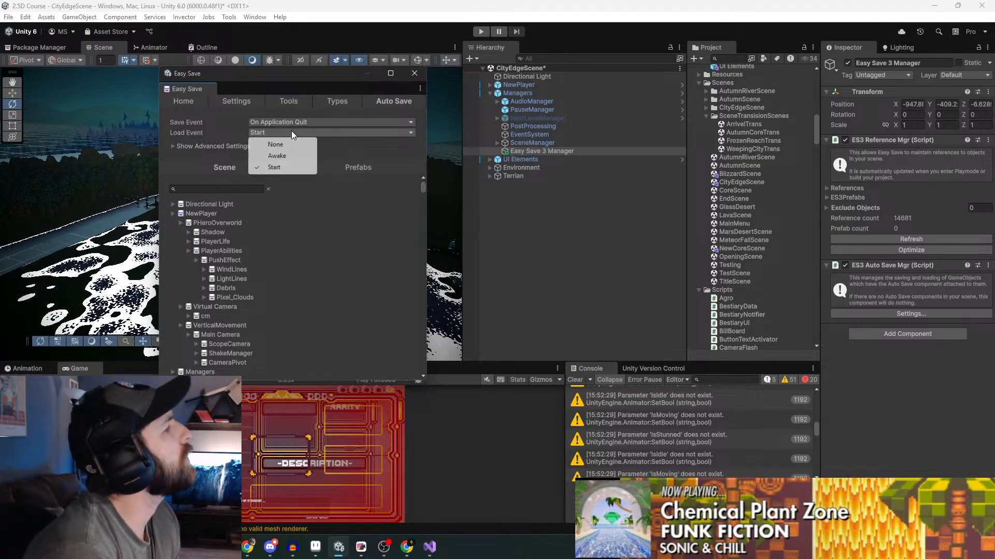
click(280, 167)
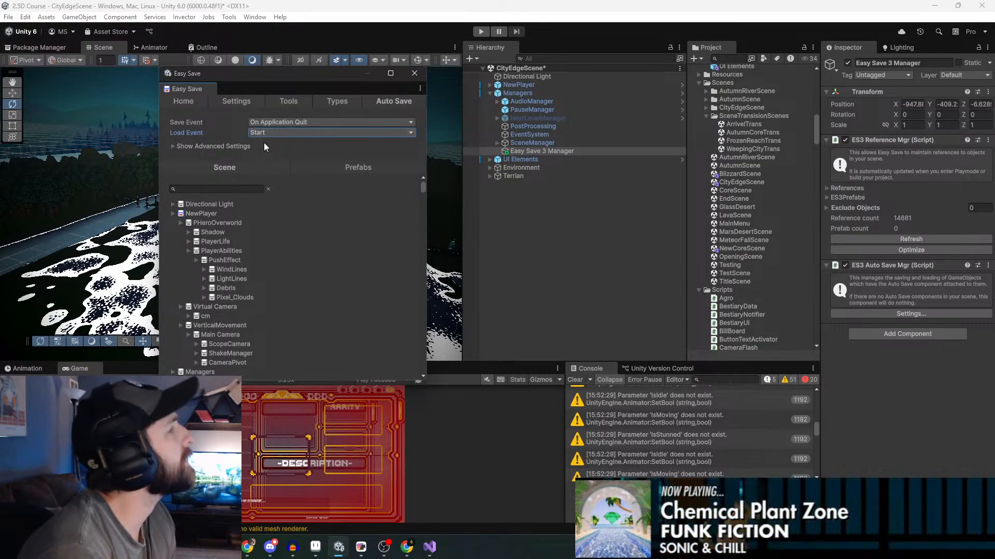
click(278, 120)
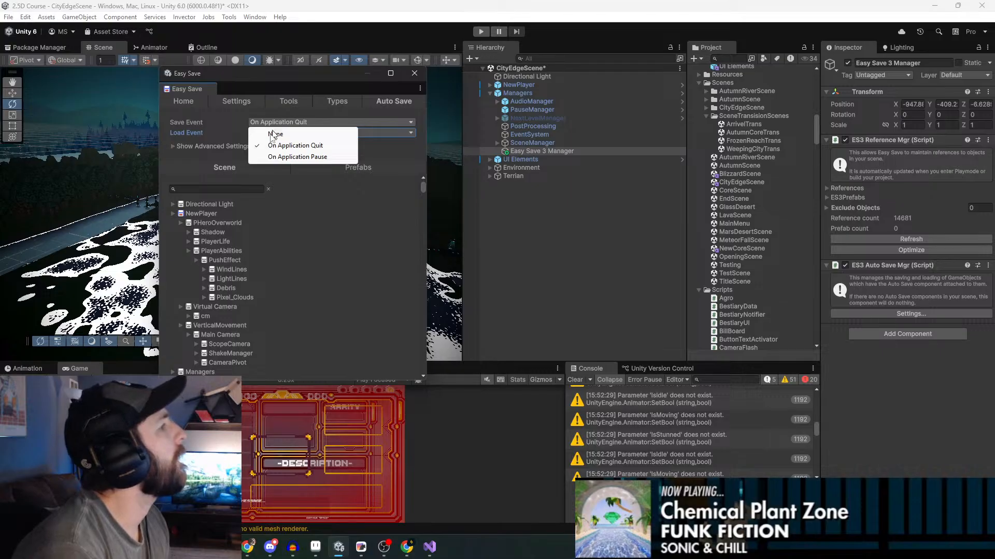
click(381, 149)
click(371, 135)
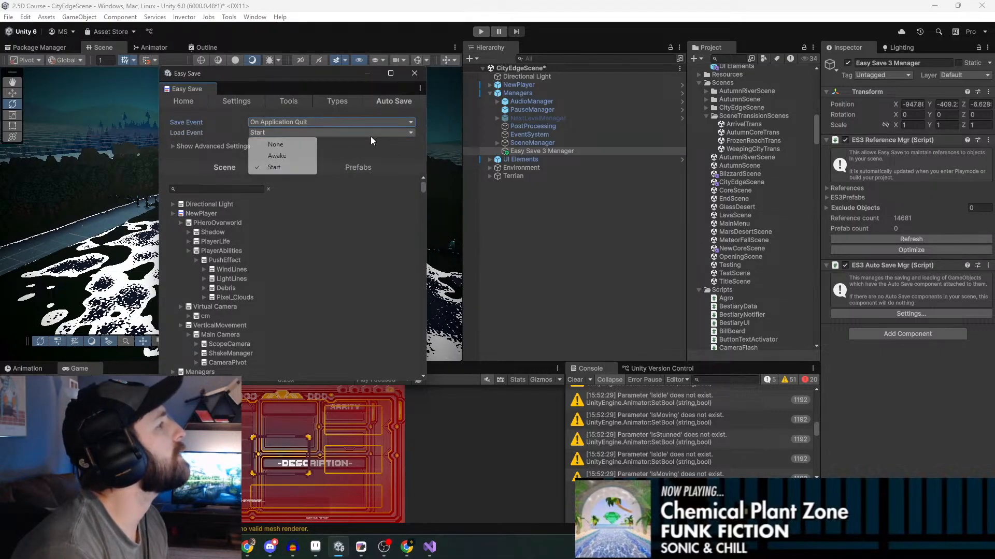
click(371, 145)
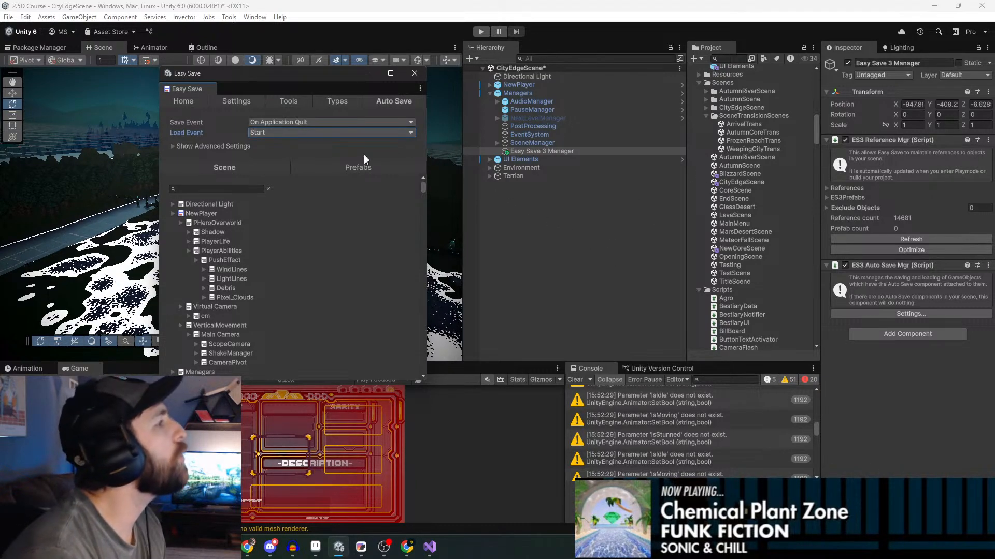
click(309, 125)
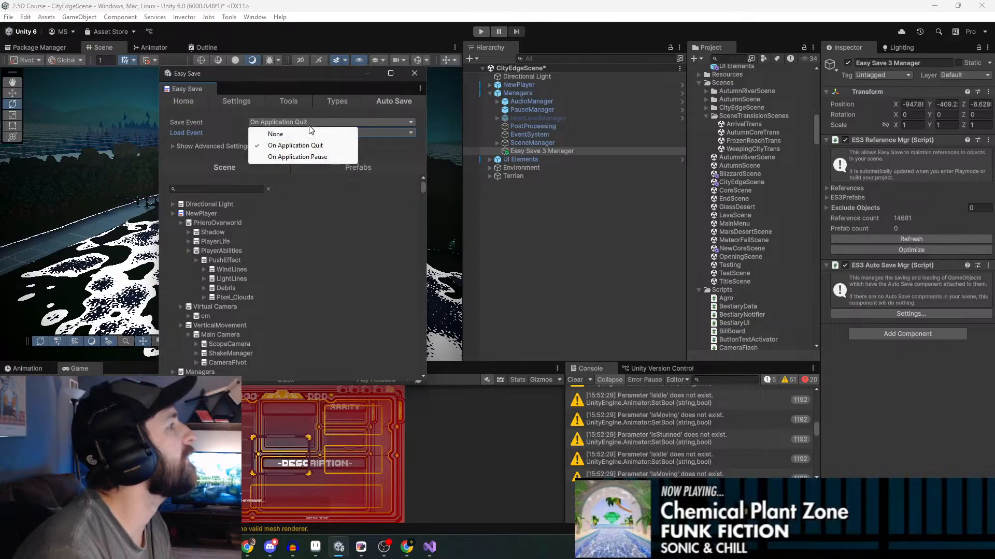
click(409, 153)
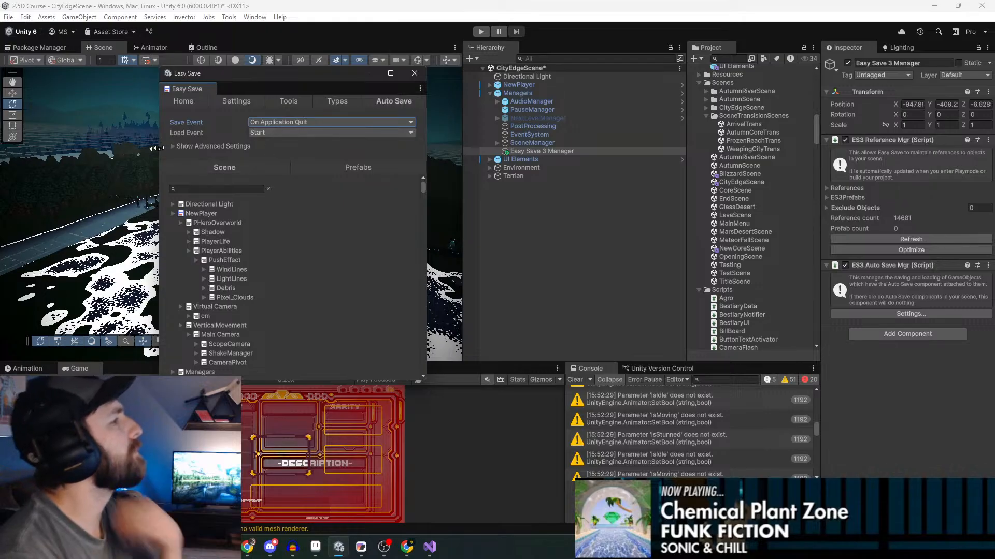
click(174, 146)
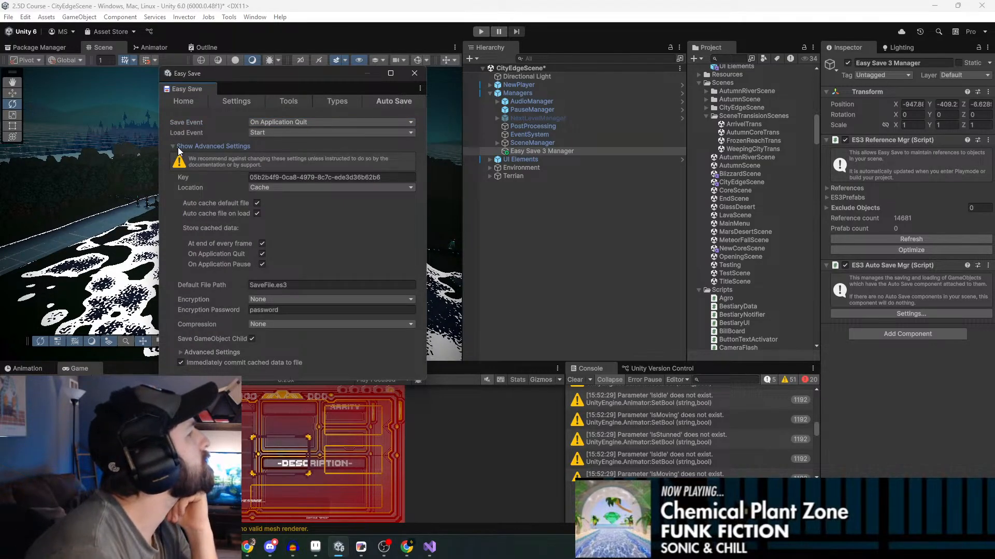
Collapse the advanced Auto Save settings and examine the Prefabs list and the Scene object list
click(175, 146)
click(367, 165)
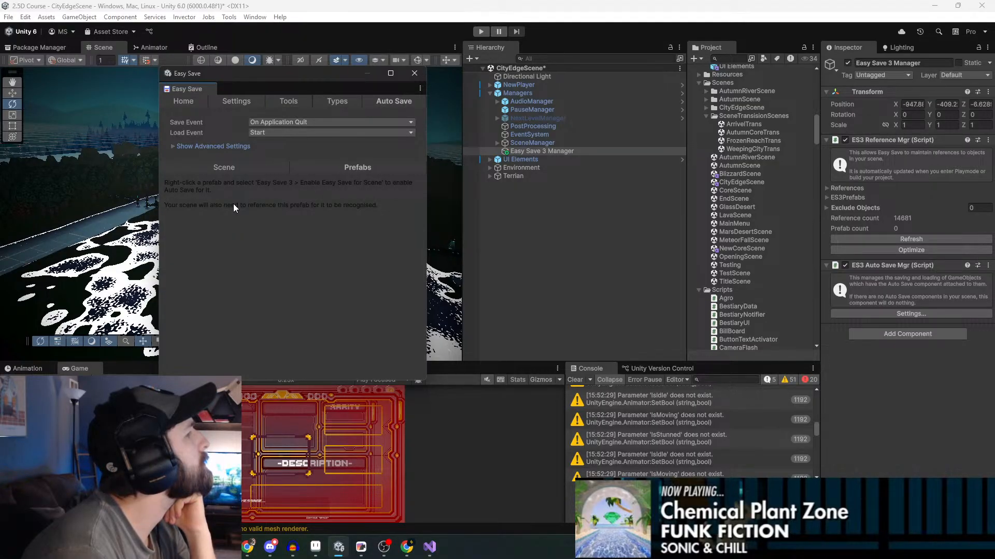
click(230, 163)
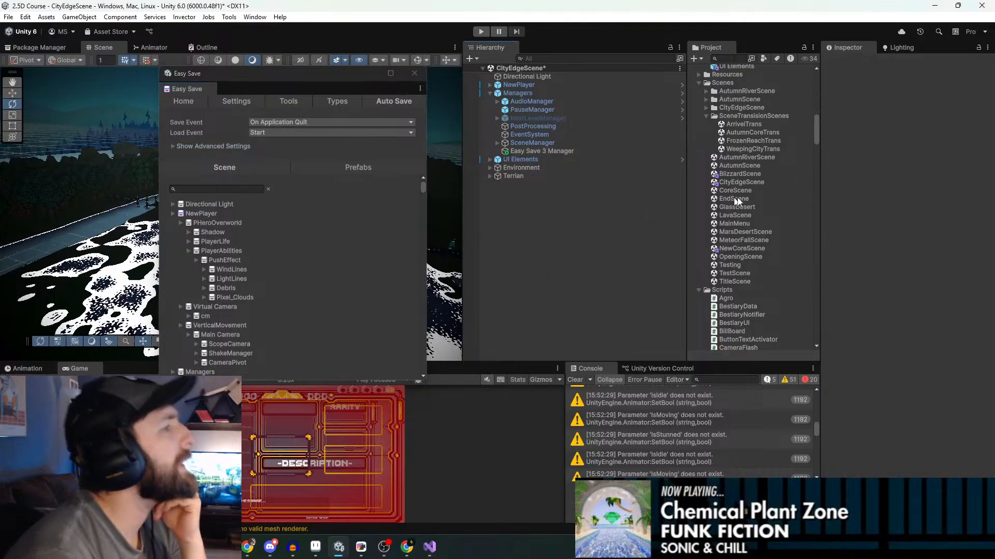
Open BlizzardScene, saving the changes to CityEdgeScene, and close the Easy Save window
click(788, 174)
double_click(788, 175)
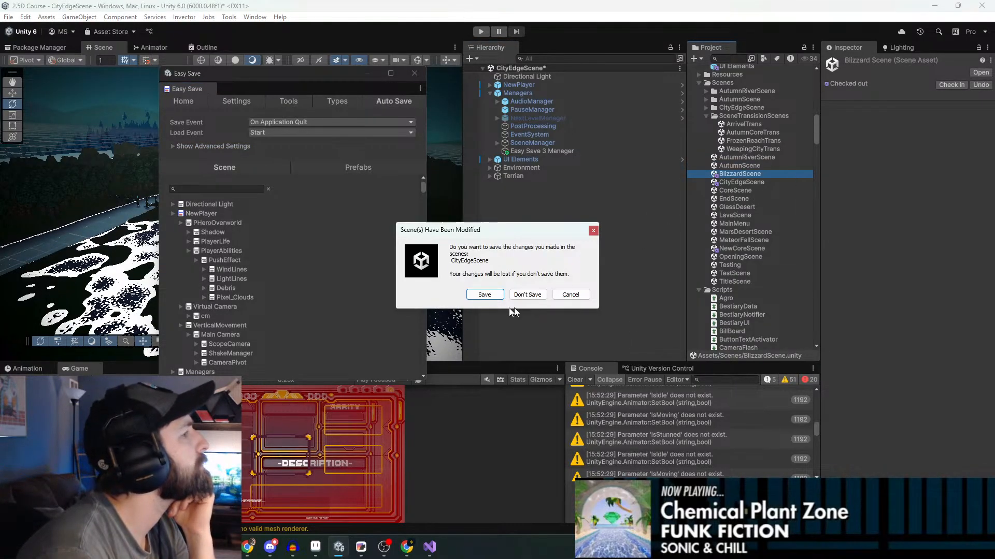
click(486, 297)
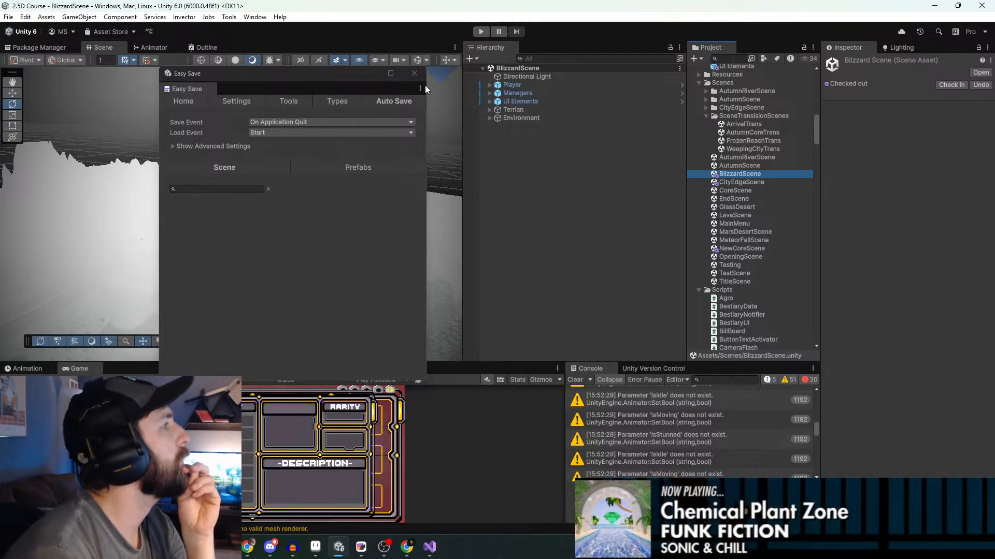
click(414, 73)
Inspect UI Elements and Managers in BlizzardScene, and open the Auto Save settings from its Easy Save 3 Manager
click(490, 102)
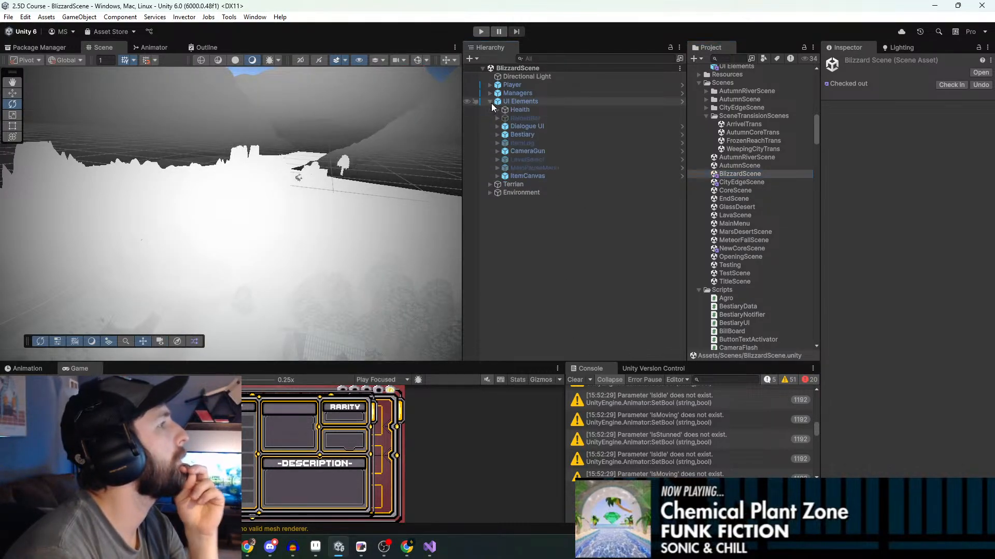
click(491, 103)
click(492, 96)
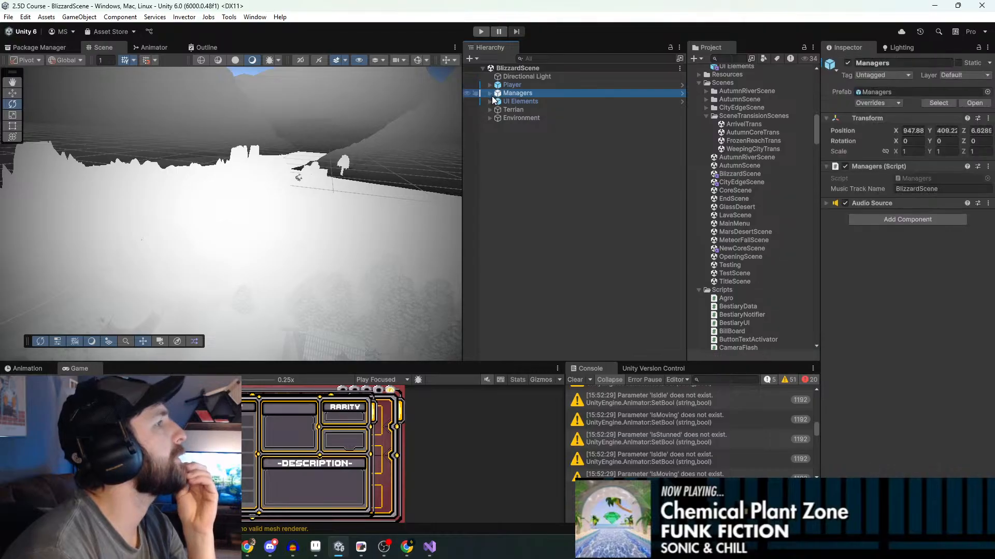
click(490, 93)
double_click(590, 159)
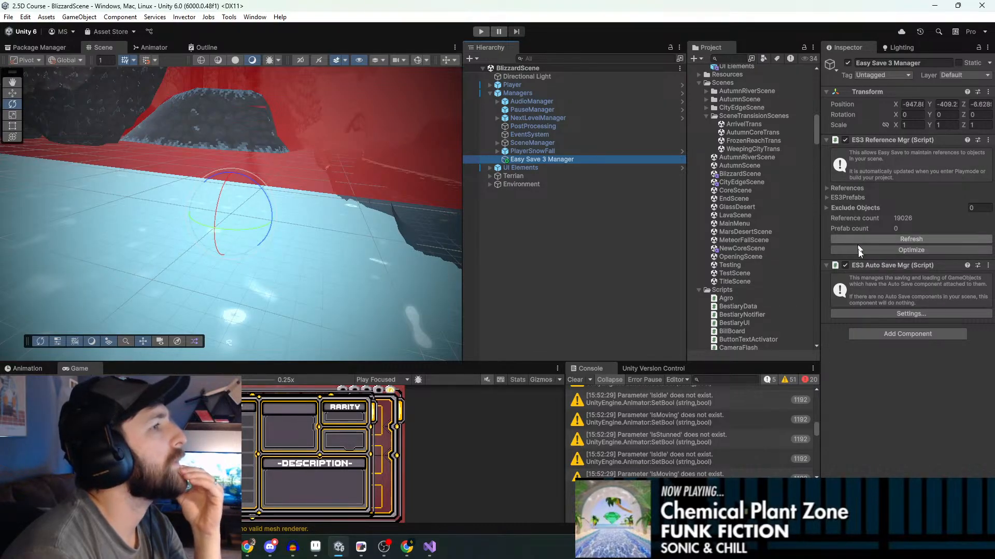
click(862, 313)
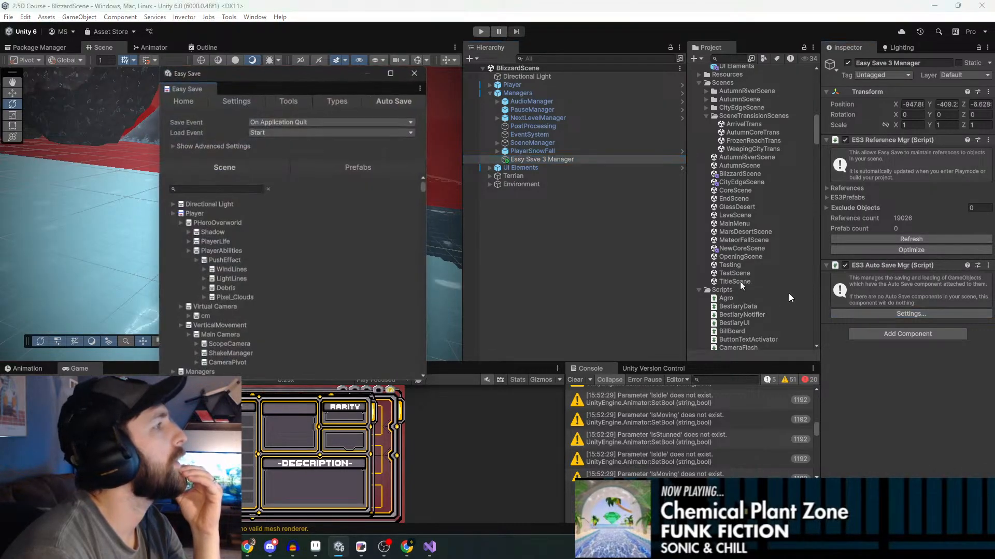
Review the Save Event choices for BlizzardScene, keeping On Application Quit, and close the Easy Save window
click(260, 125)
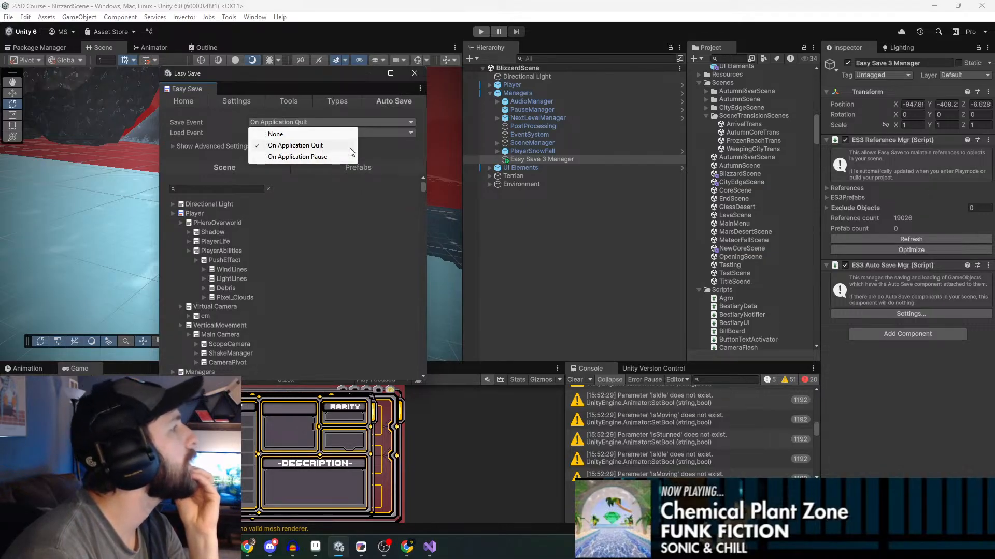
click(407, 157)
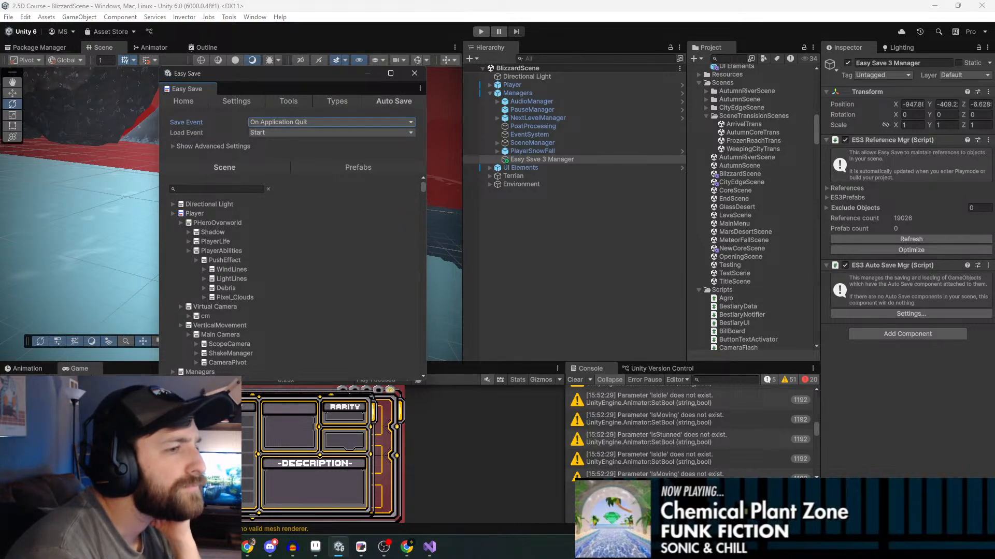
key(alt+Tab)
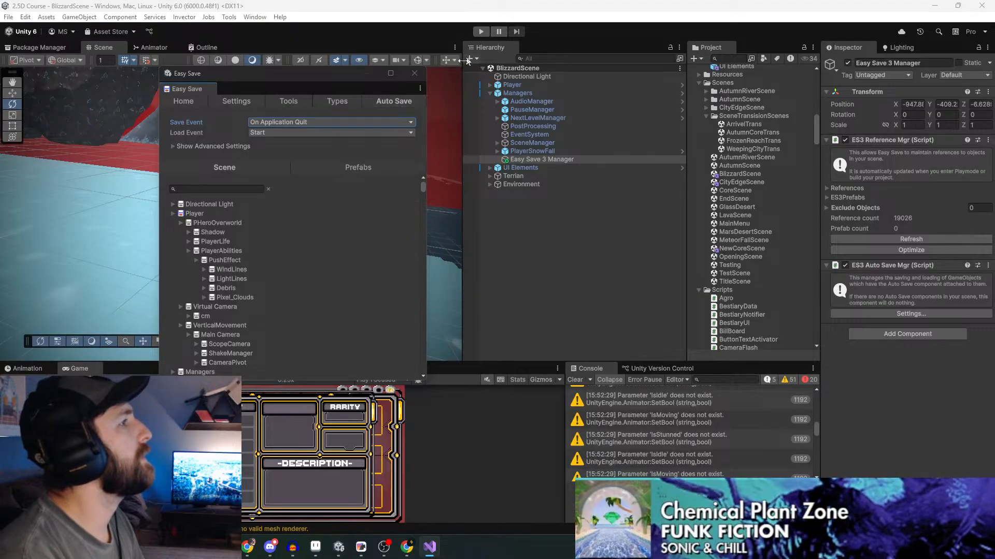
click(413, 75)
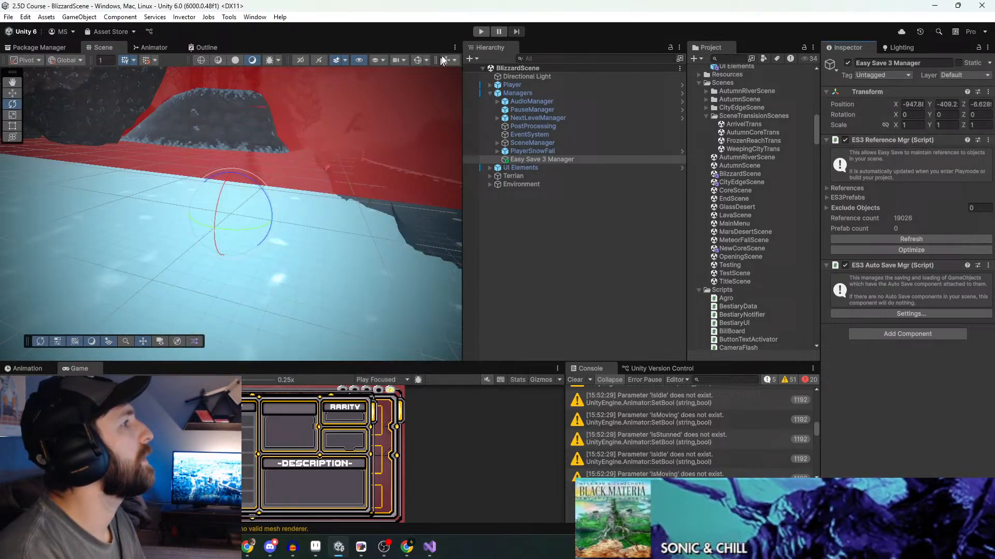
Playtest BlizzardScene, check the in-game bestiary, and travel to The Autumn Core from the travel map
click(476, 33)
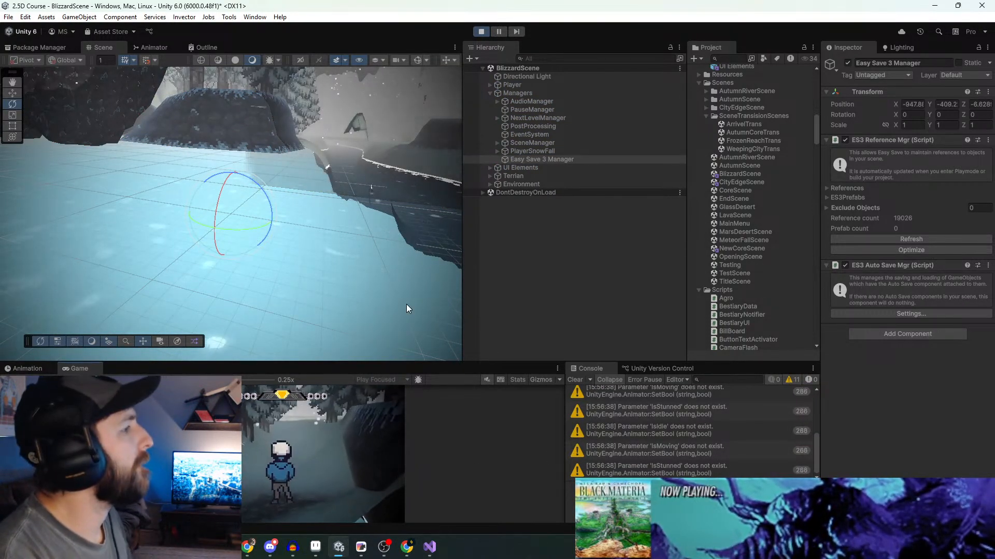
key(b)
key(b)
key(b)
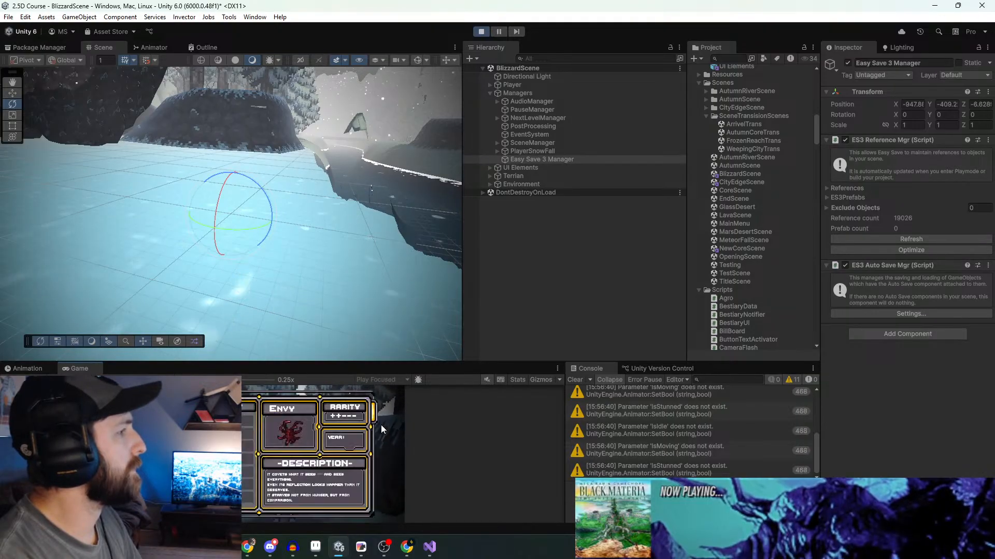
key(b)
key(b)
key(e)
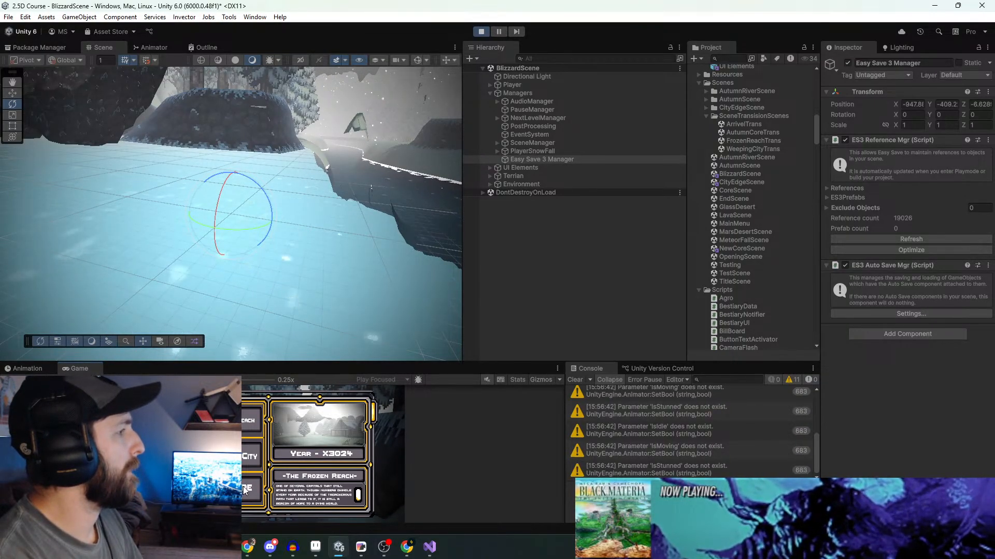
click(250, 491)
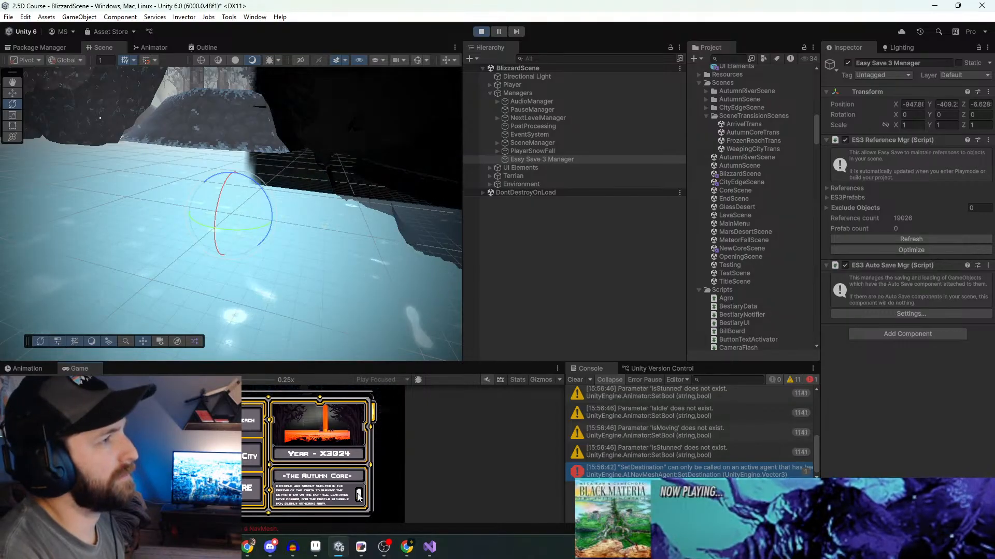
click(359, 496)
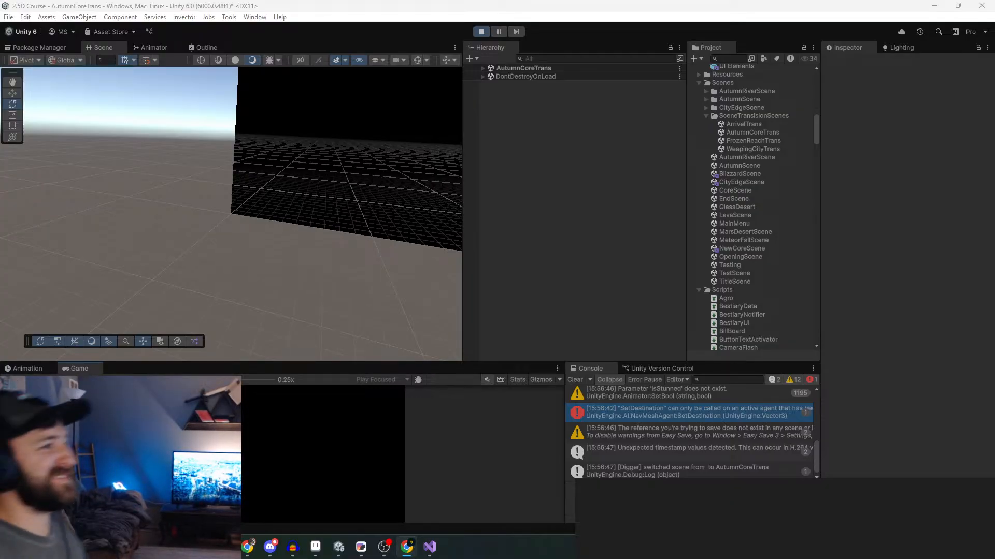
Check the Console warnings logged during scene travel and stop the playtest
click(457, 453)
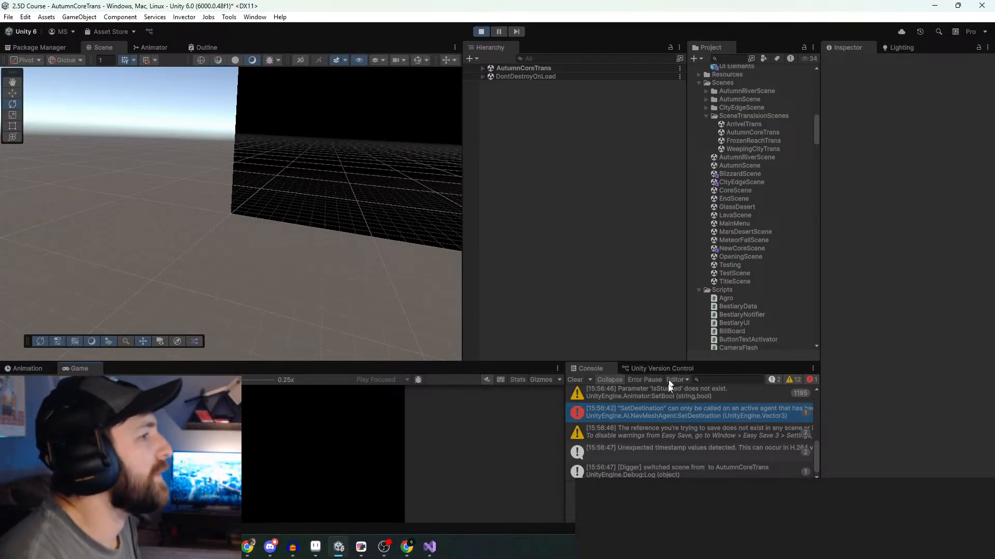
click(706, 430)
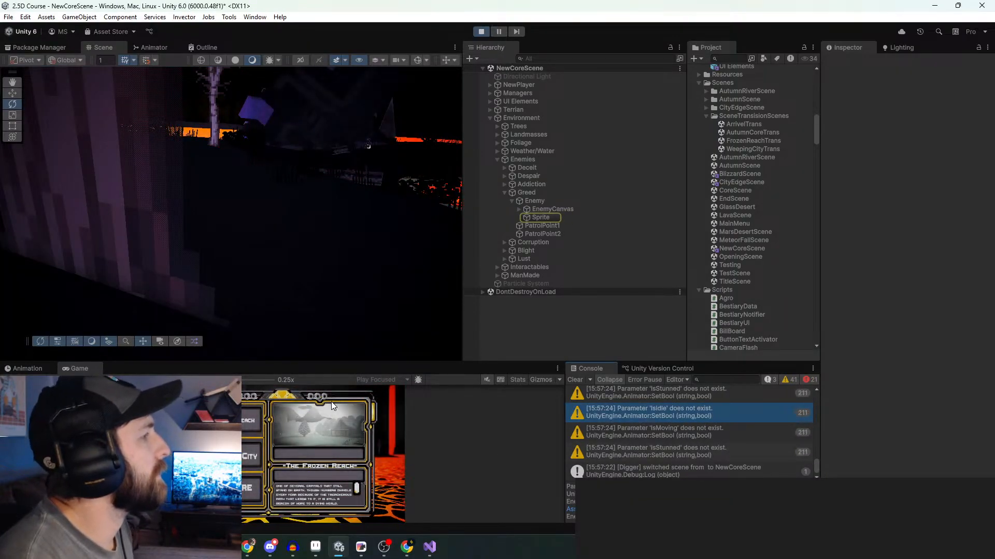
click(485, 33)
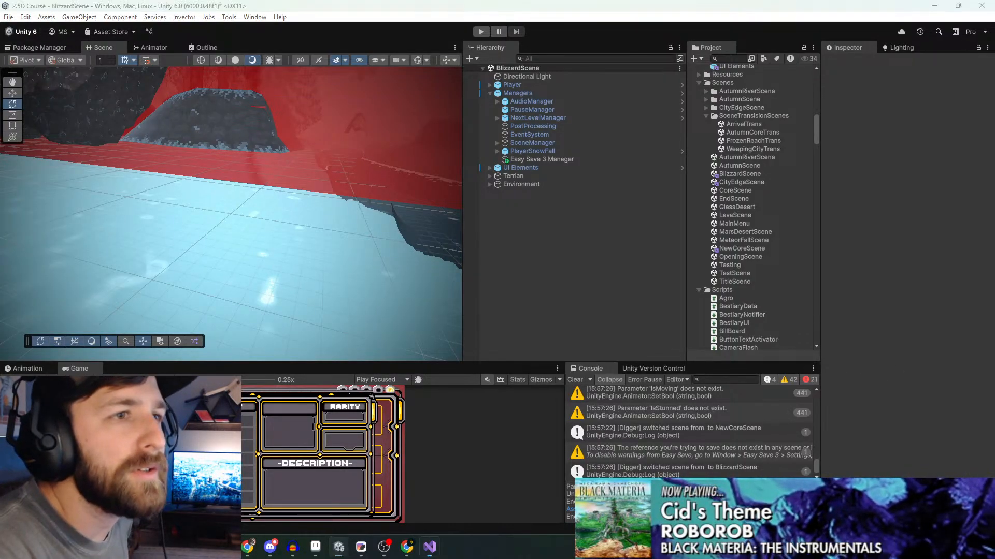
Widen the Inspector for BlizzardScene's Easy Save 3 Manager and open its Auto Save settings
click(514, 160)
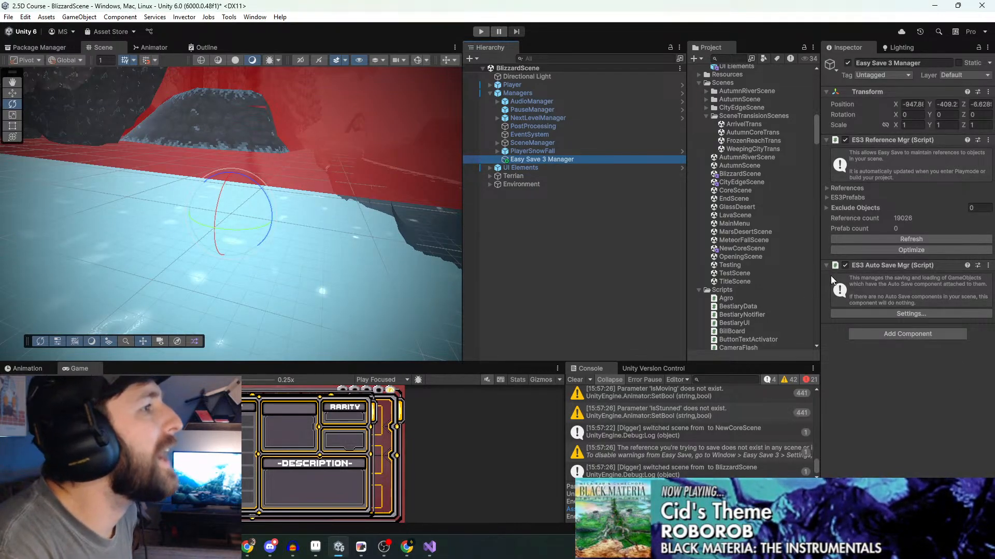
drag(820, 259, 696, 259)
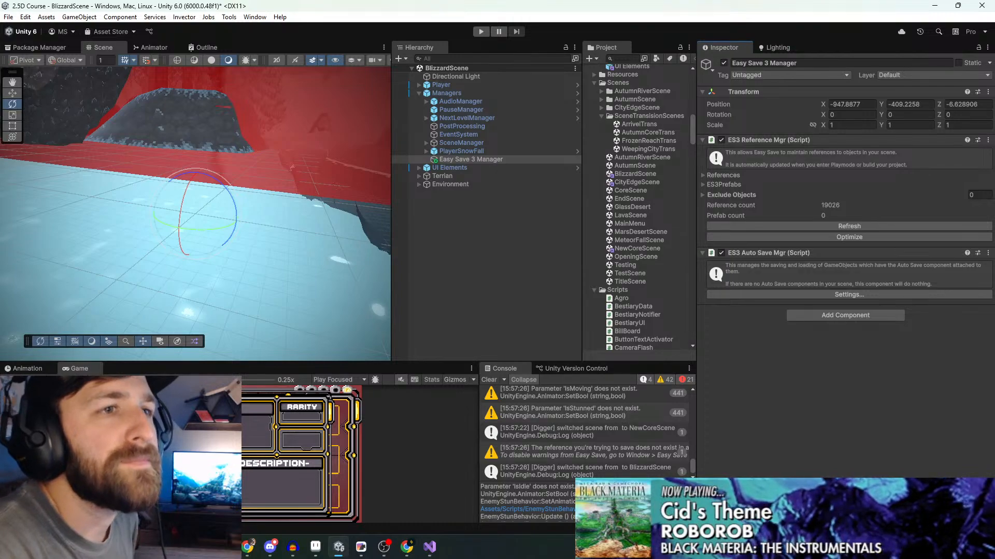
key(alt+Tab)
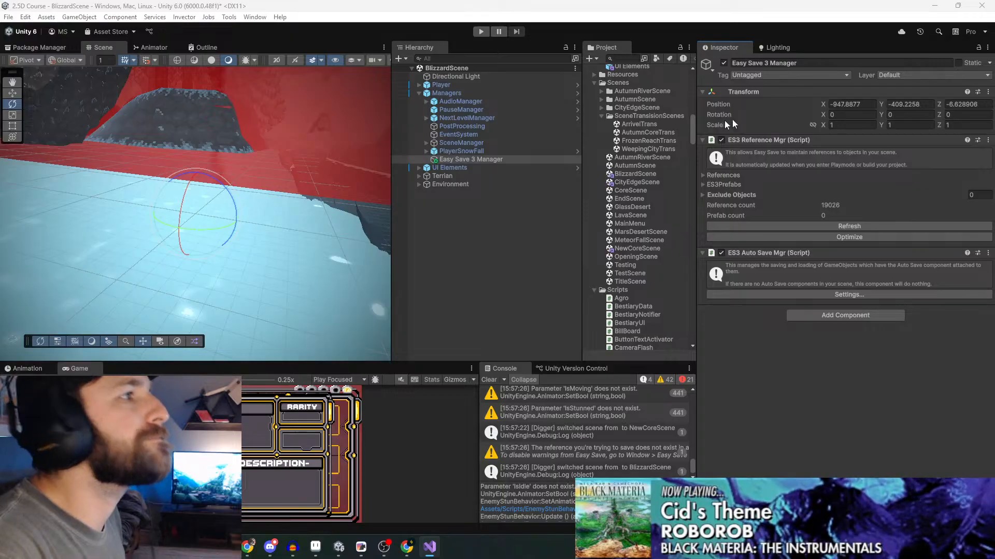
click(782, 295)
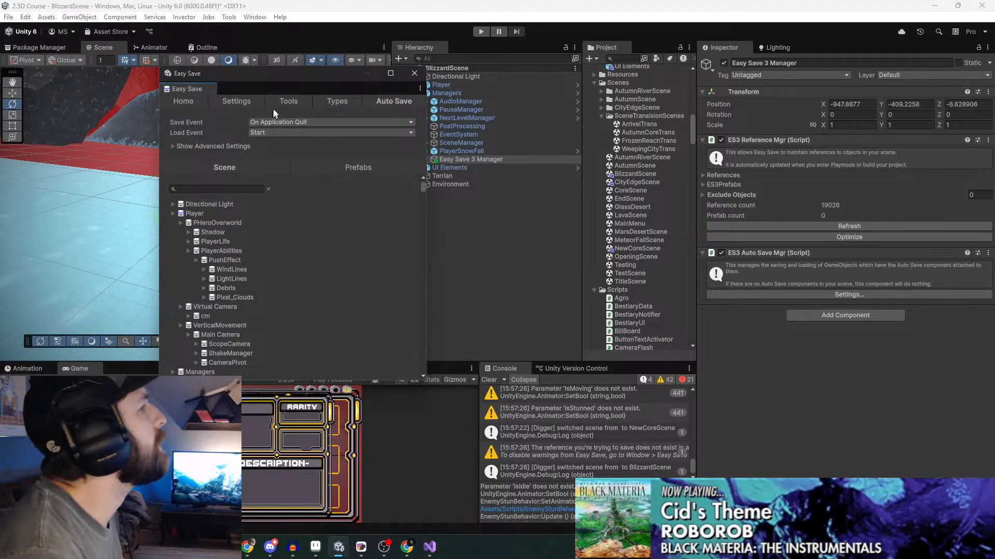
Review Easy Save's runtime, debug and editor settings, and compare them with the Tools, Types and Auto Save pages
click(251, 104)
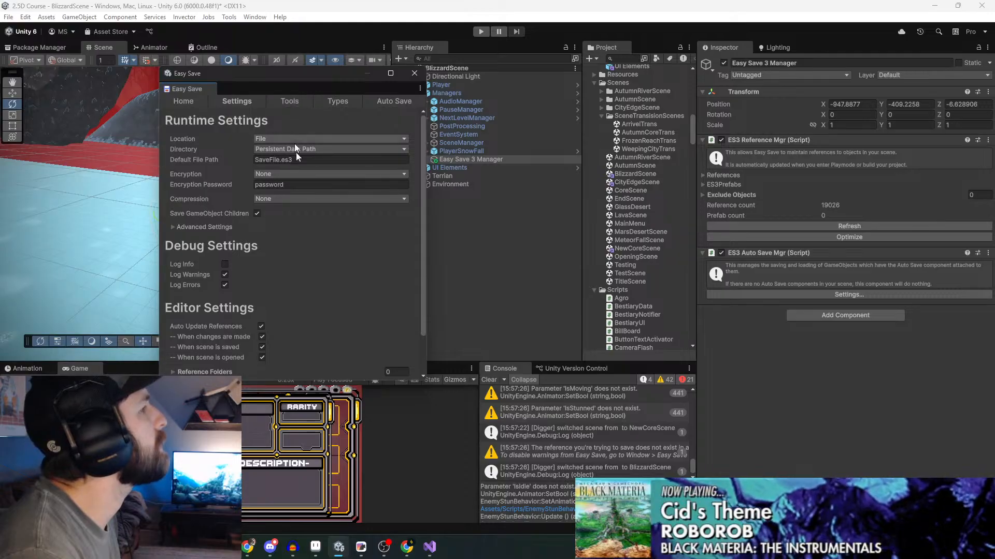
scroll(272, 265, down, 2)
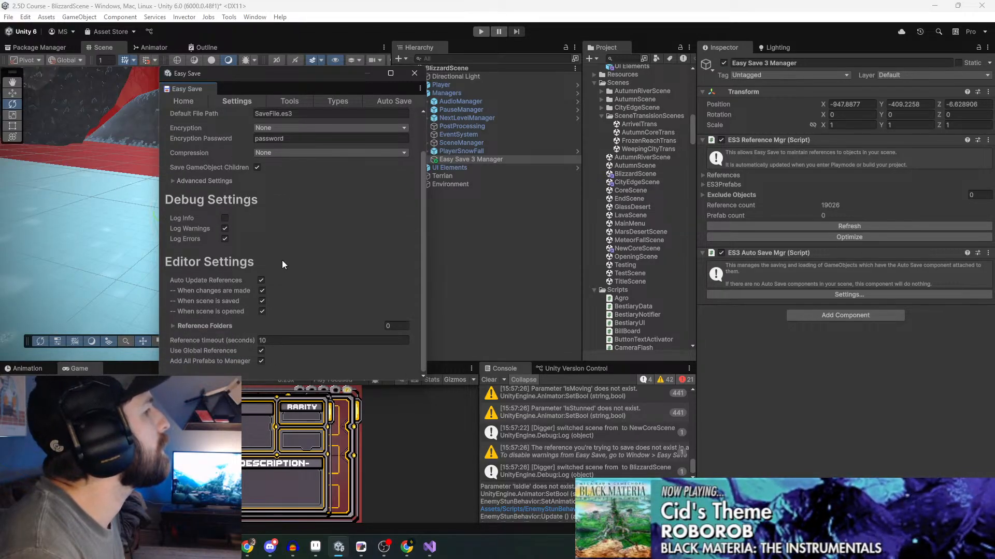
scroll(334, 318, up, 2)
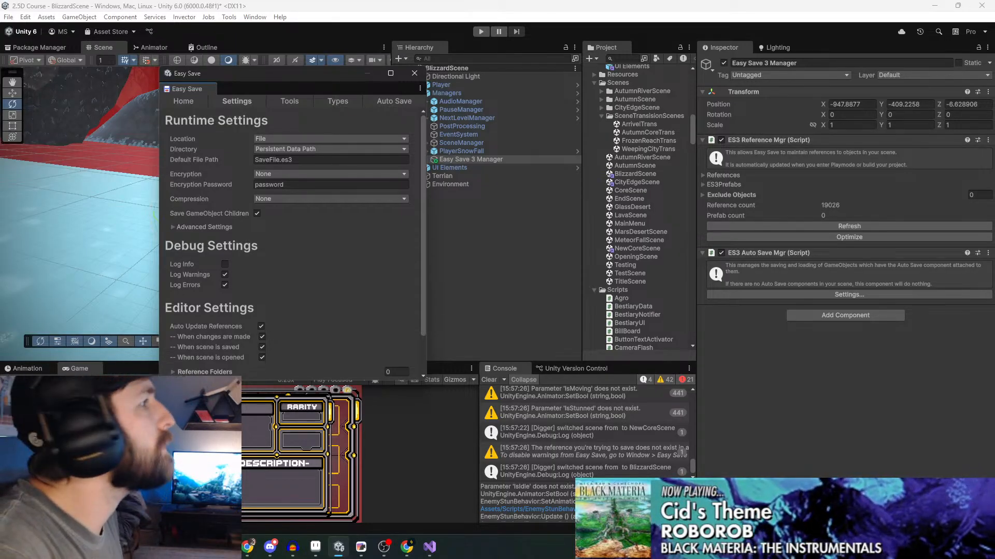
click(303, 101)
click(332, 99)
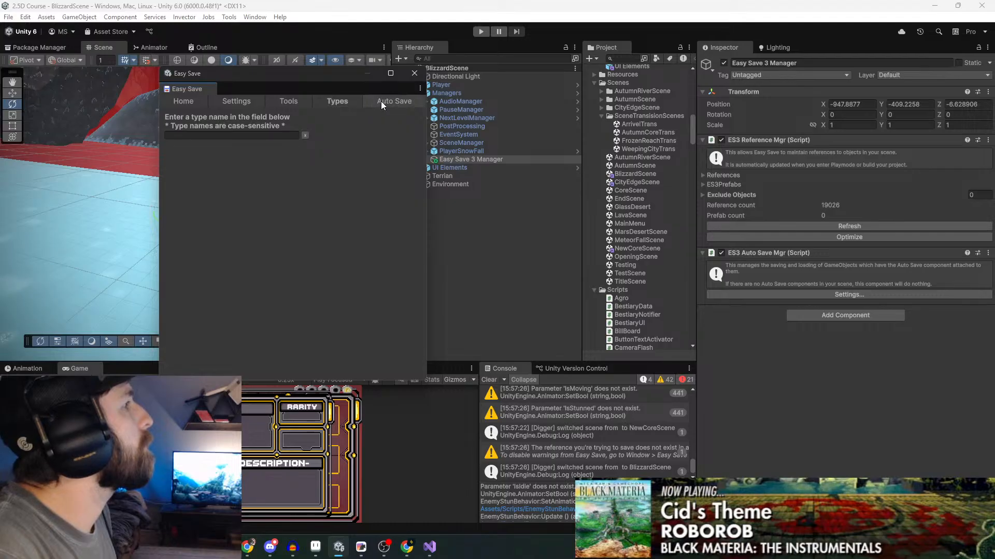
click(380, 101)
click(249, 101)
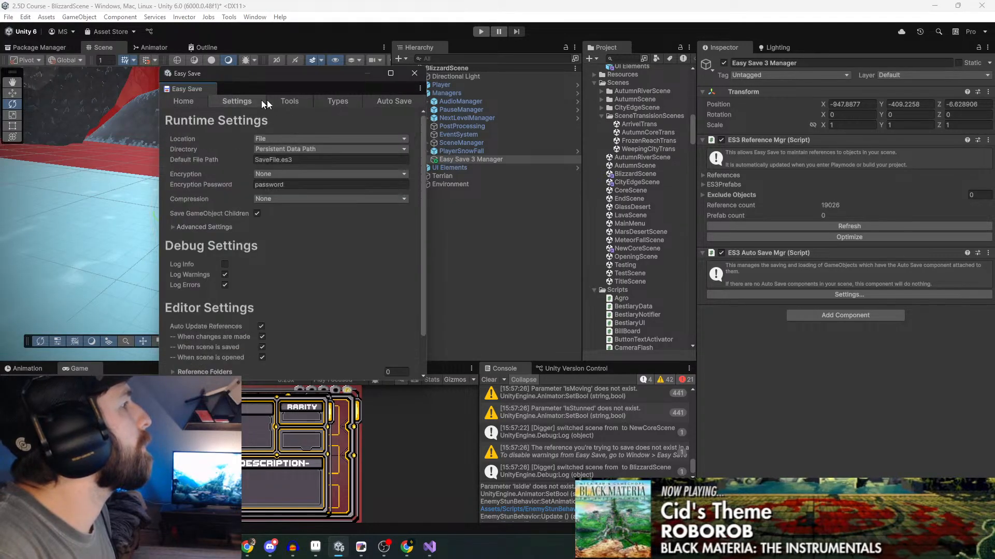
click(289, 101)
click(395, 101)
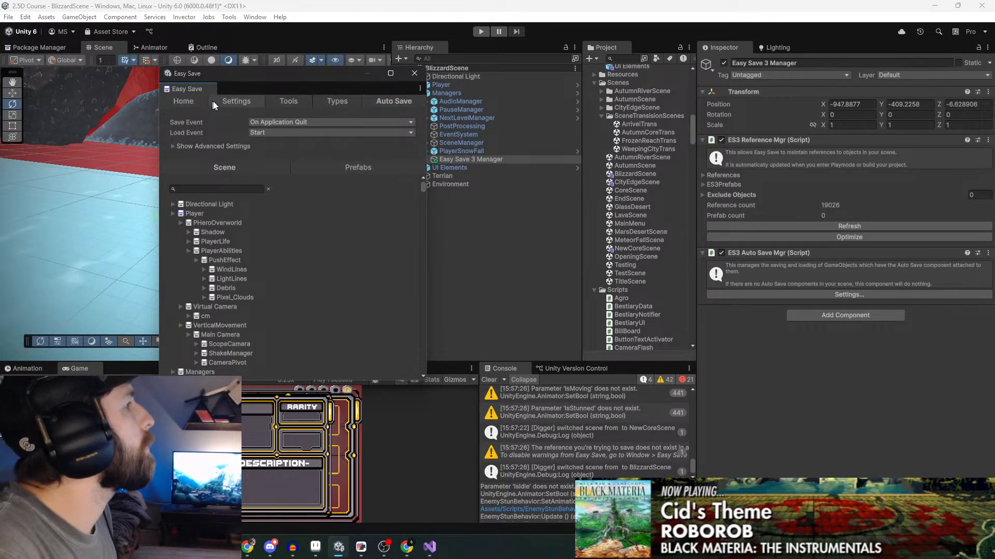
click(215, 102)
click(391, 103)
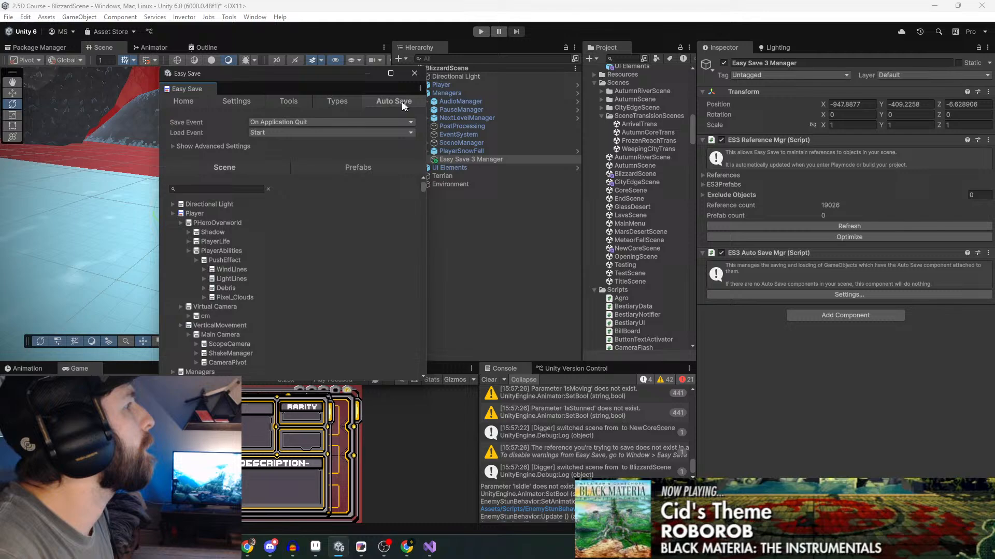
Expand the advanced Auto Save and runtime settings, and examine the serialisation, debug and reference-updating options
click(172, 147)
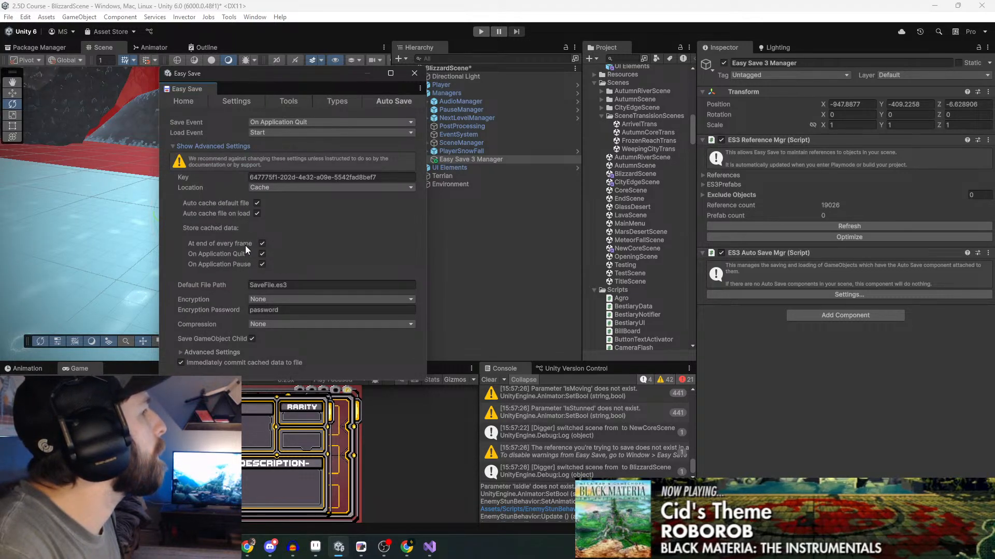
click(234, 101)
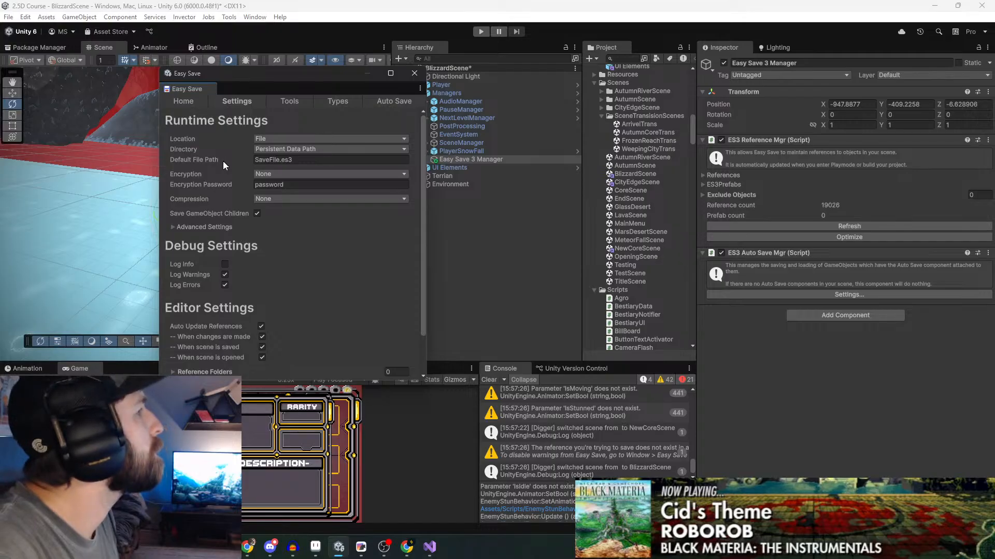
click(173, 227)
scroll(197, 197, down, 1)
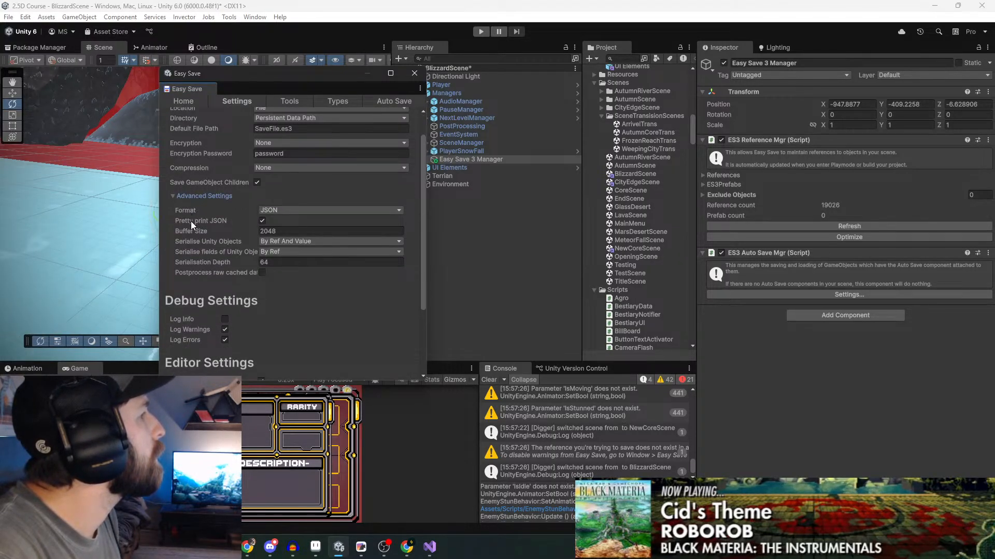
scroll(202, 254, down, 3)
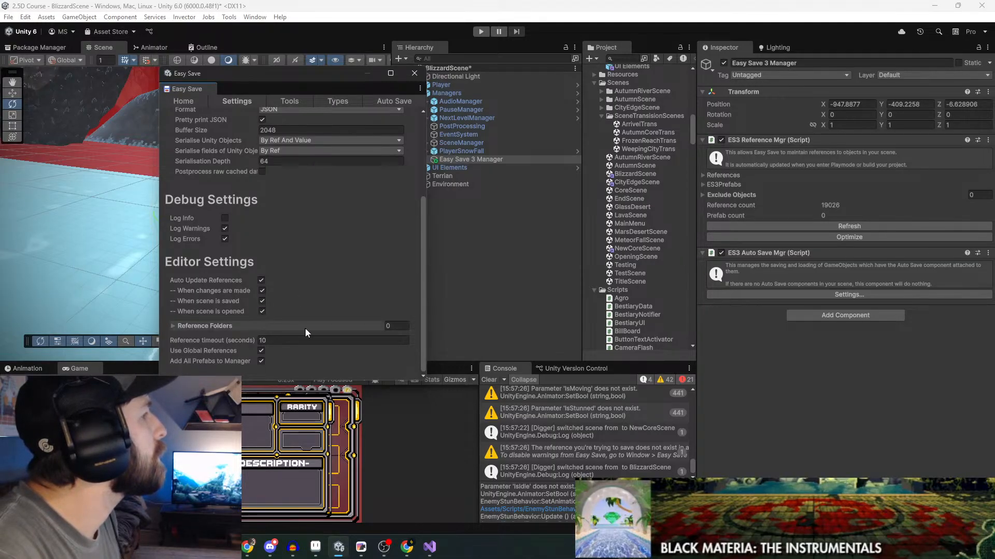
Inspect the Easy Save 3 Manager's reference settings and its Exclude Objects list in the ES3 Reference Mgr component
scroll(312, 302, up, 4)
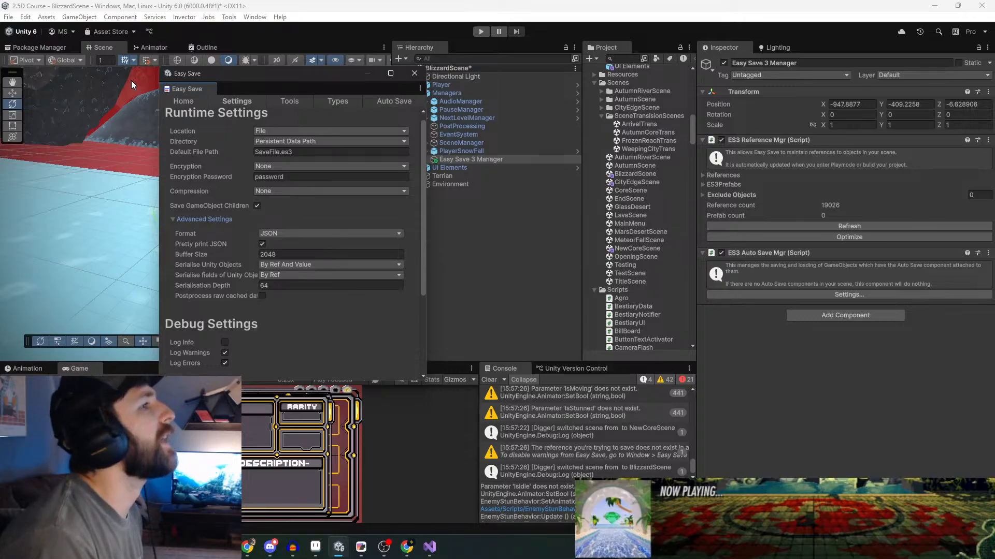
click(706, 176)
click(597, 226)
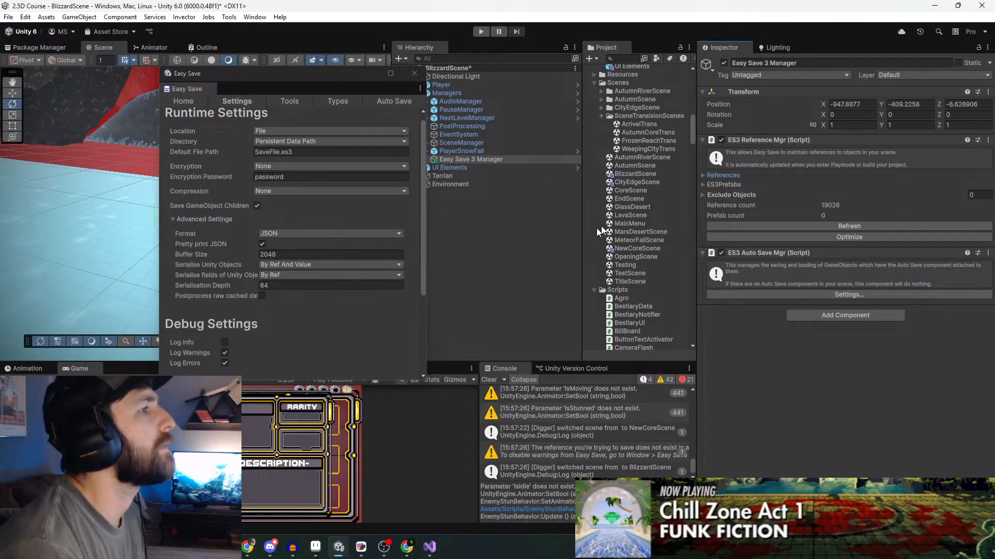
click(702, 195)
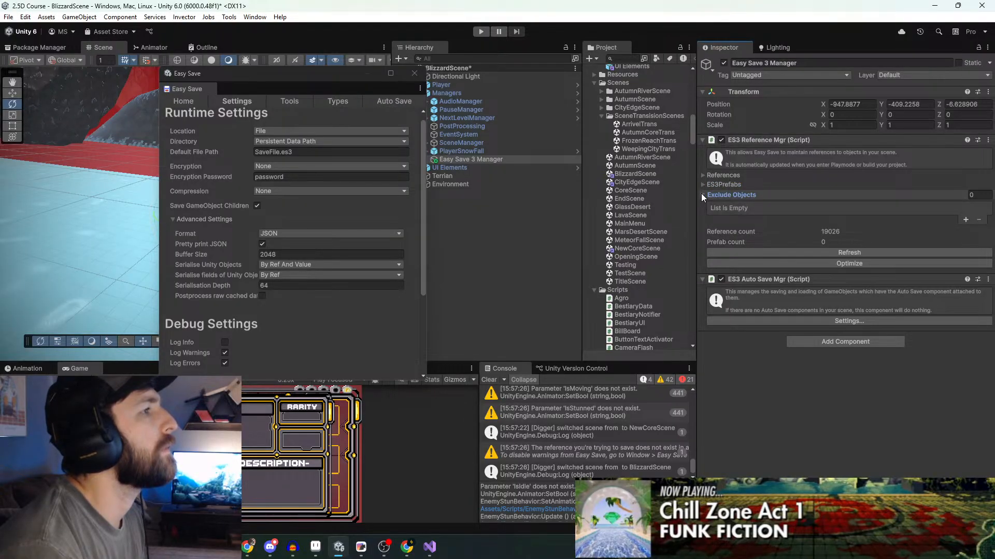
click(702, 195)
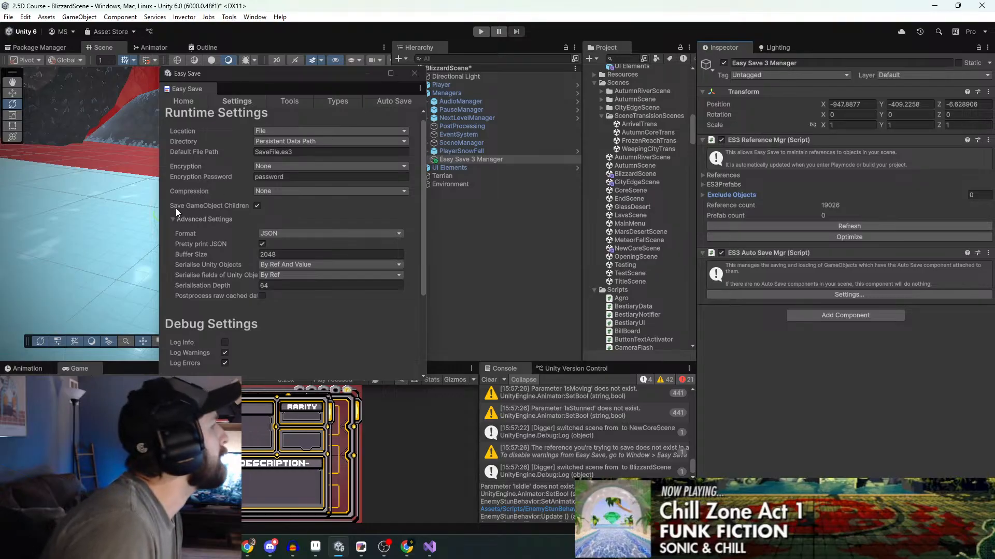
Re-examine Easy Save's advanced runtime settings alongside its debug and editor settings
click(173, 222)
scroll(172, 223, down, 2)
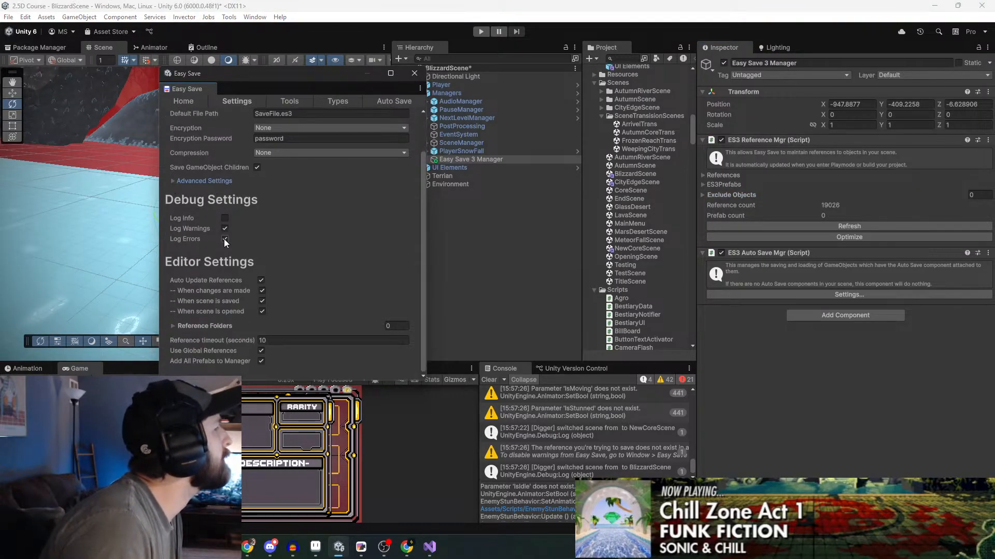
click(173, 180)
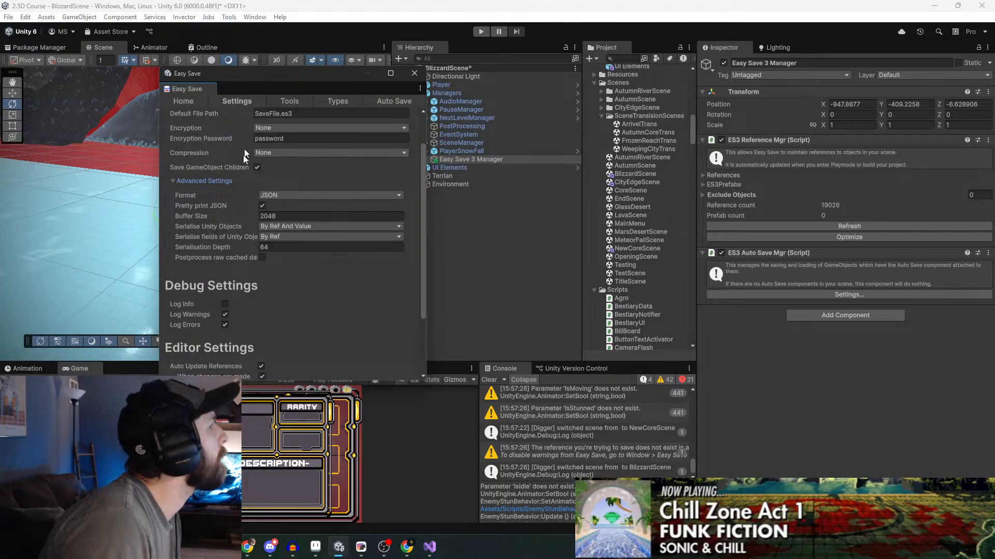
scroll(296, 294, down, 3)
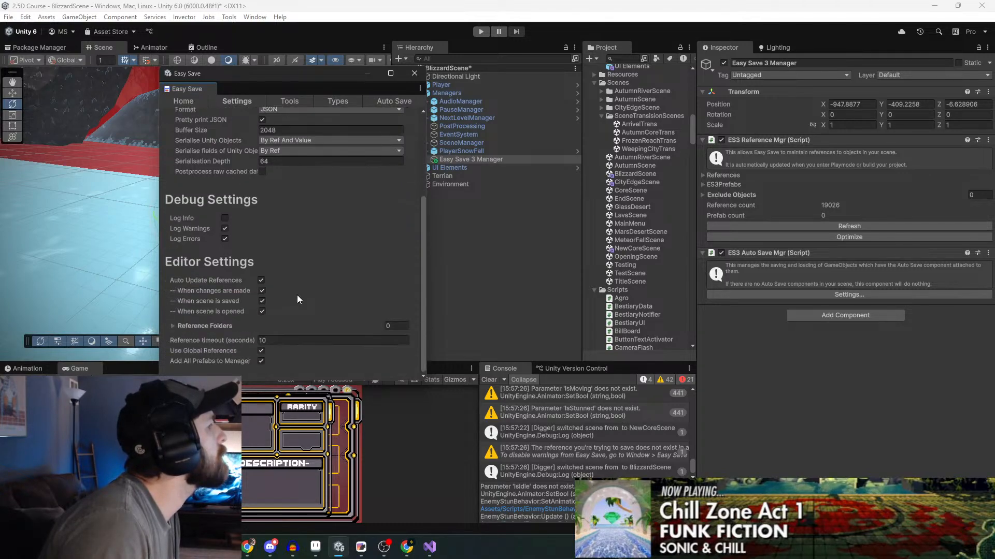
scroll(302, 291, up, 6)
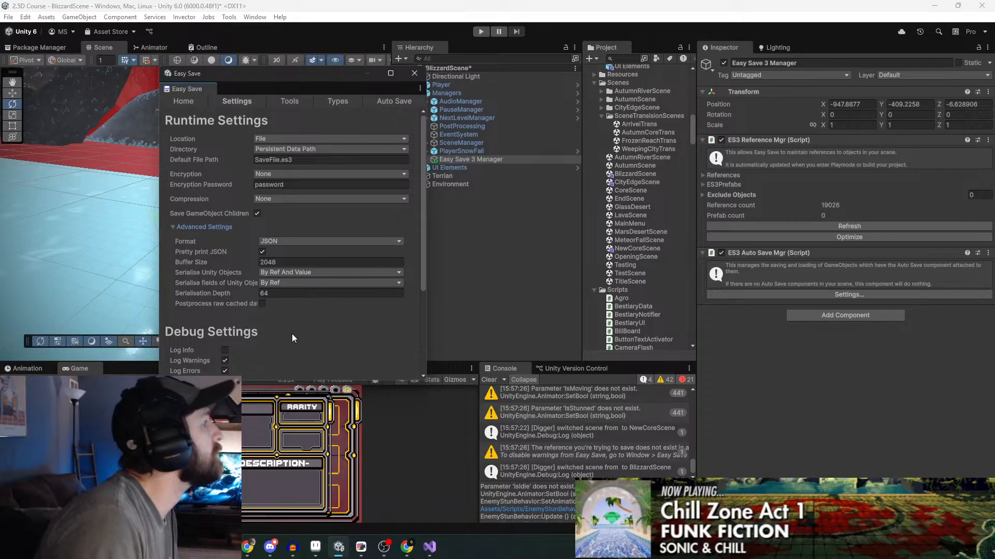
scroll(291, 334, down, 4)
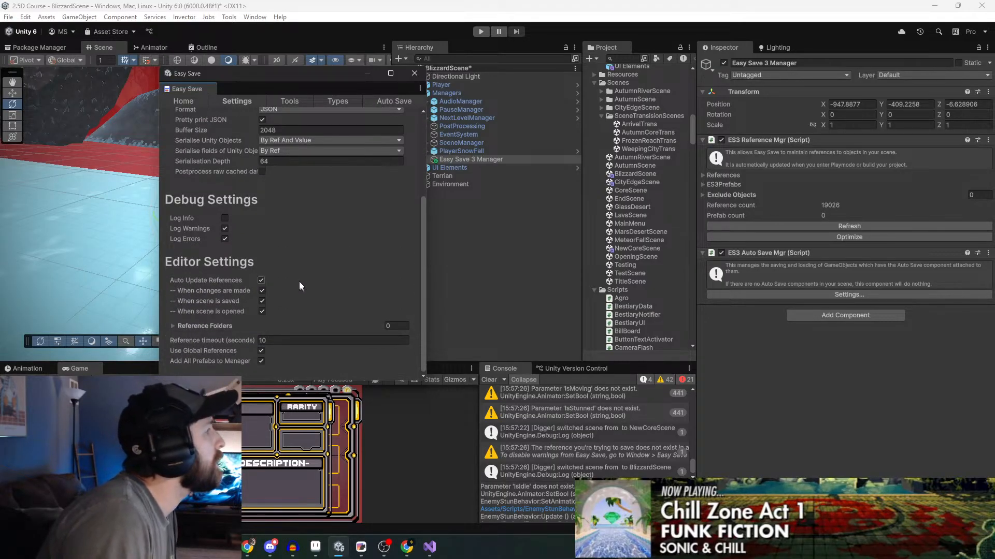
scroll(299, 281, up, 3)
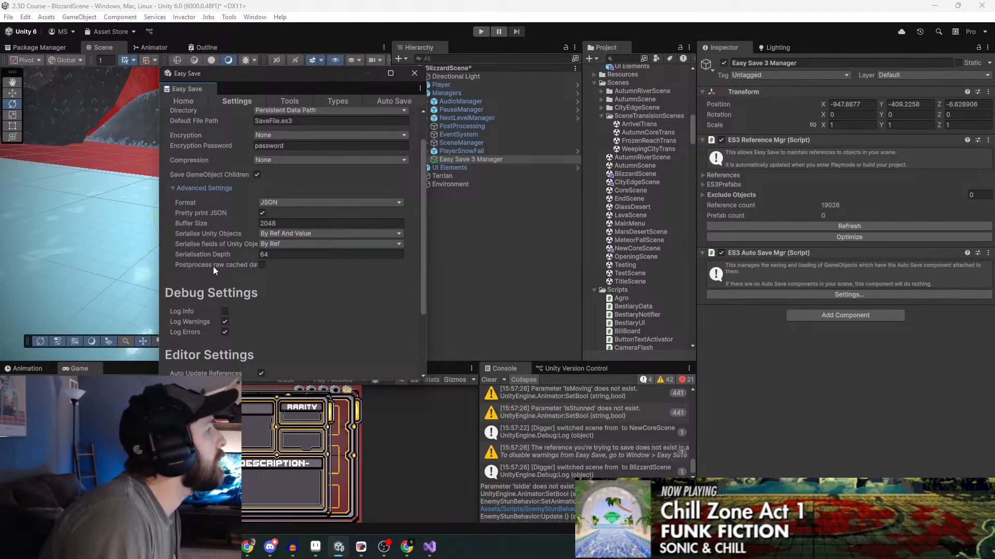
scroll(228, 251, up, 1)
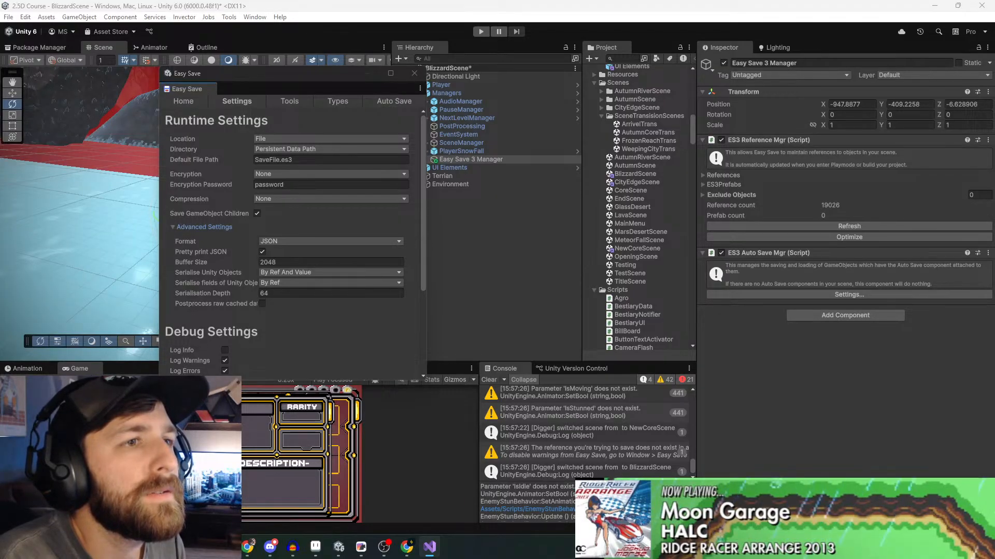
Search the project assets for "Save" and narrow the search to "SaveD"
click(613, 59)
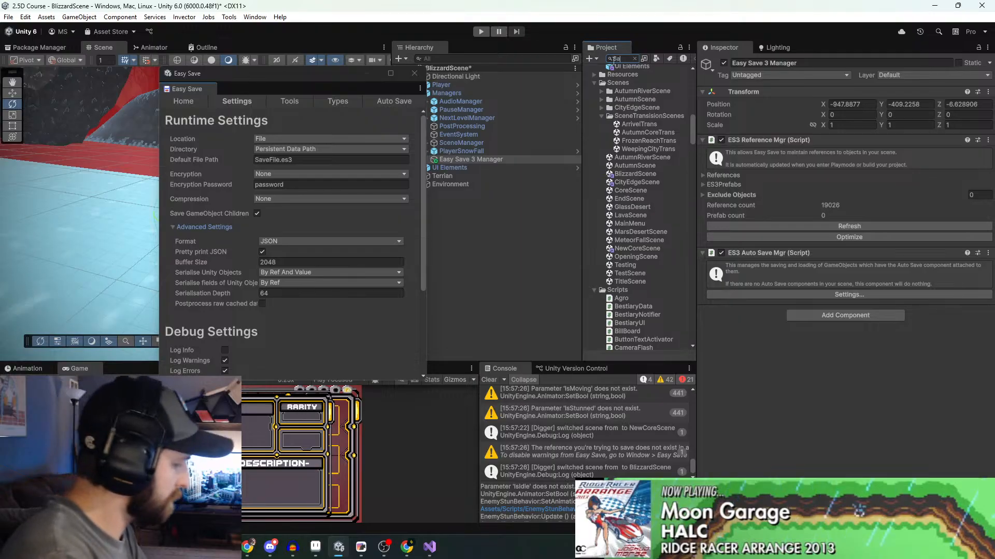
text(Save)
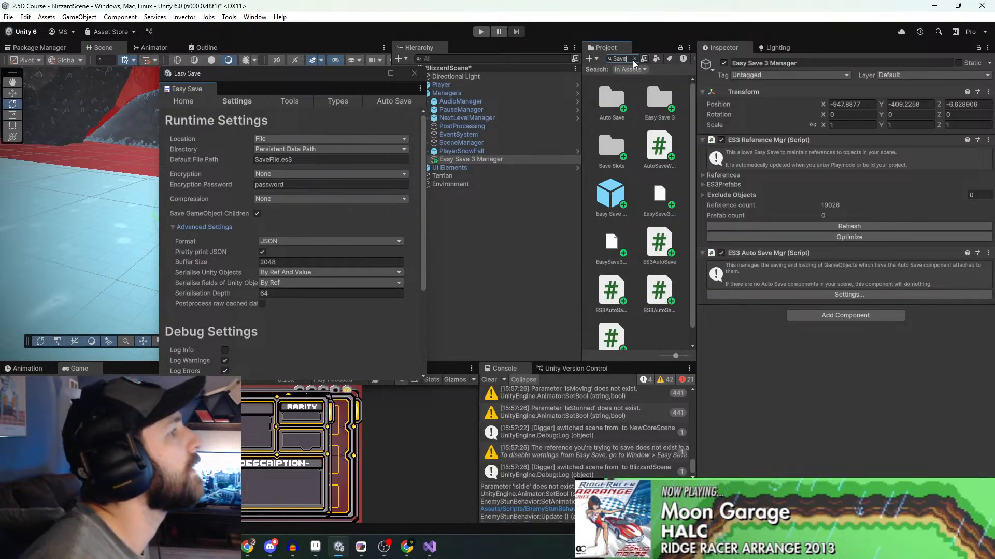
scroll(663, 274, down, 1)
scroll(667, 272, up, 1)
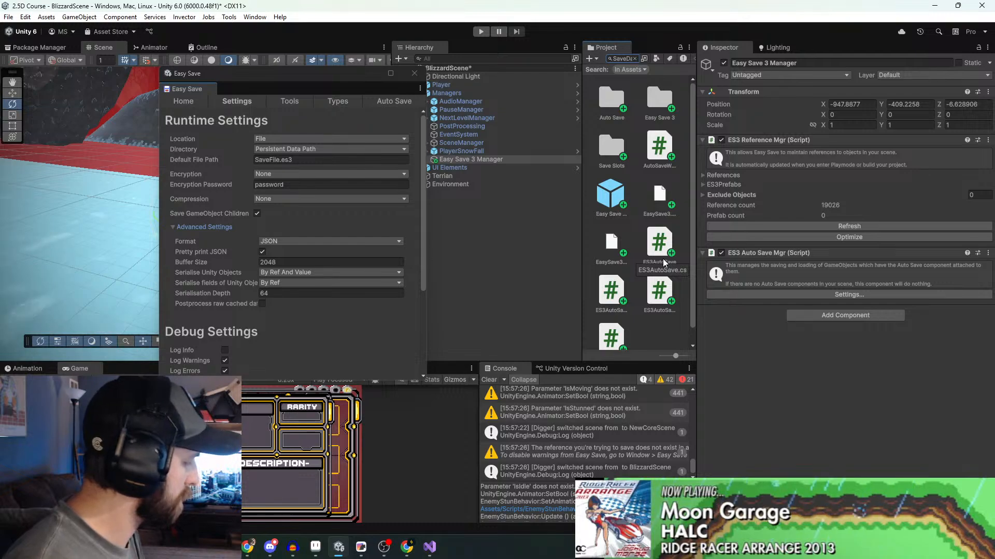
text(D)
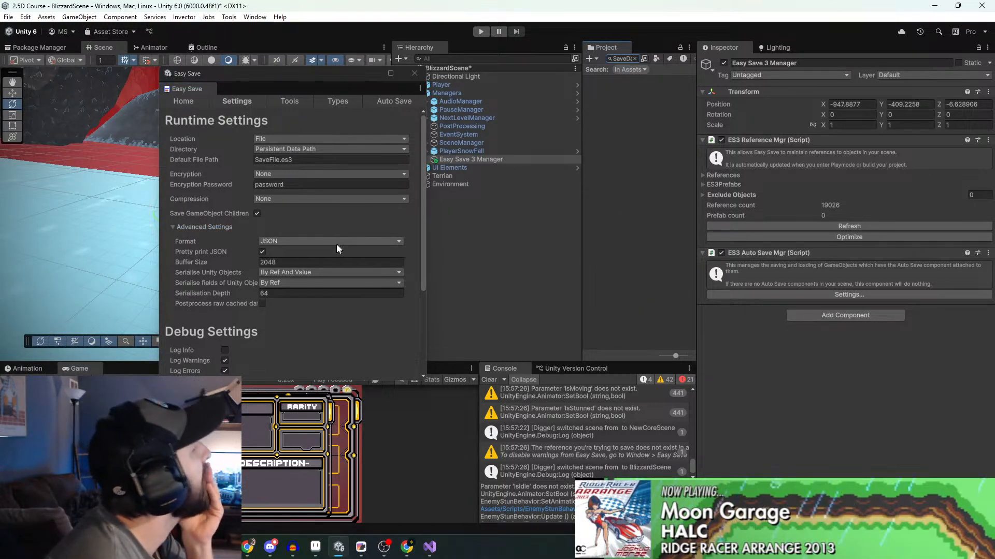
Expand the Reference Folders list in Easy Save's editor settings and check the reference options around it
scroll(334, 247, down, 5)
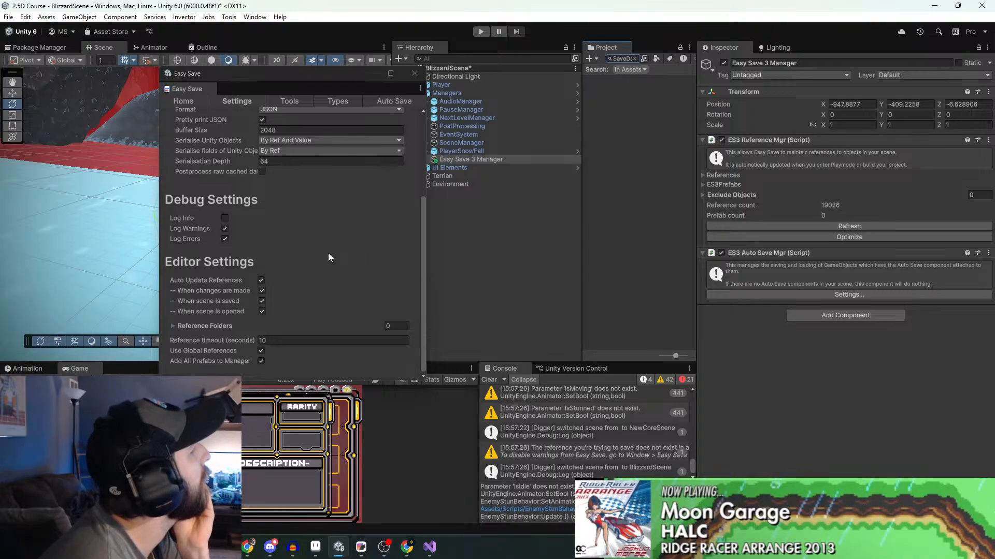
click(172, 327)
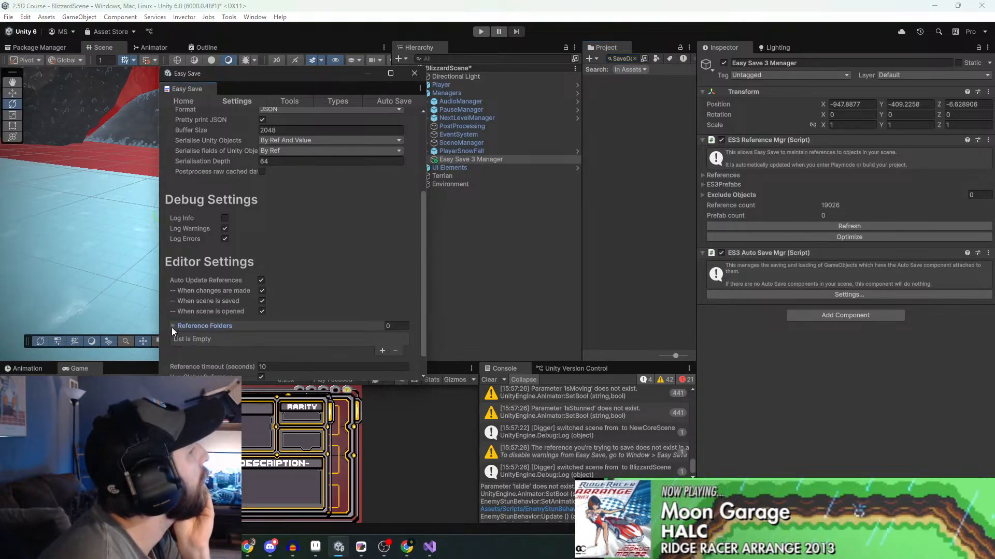
scroll(187, 318, down, 1)
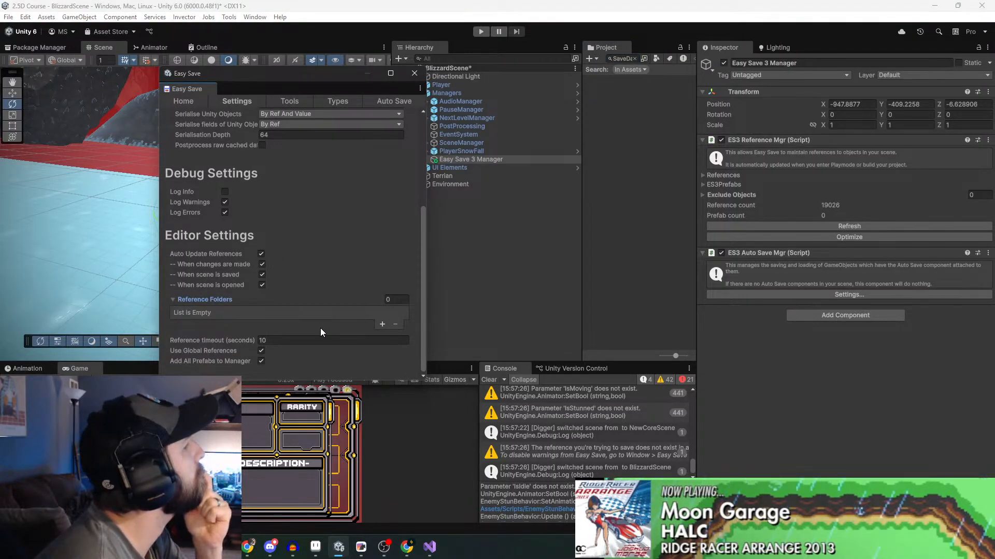
scroll(320, 328, up, 6)
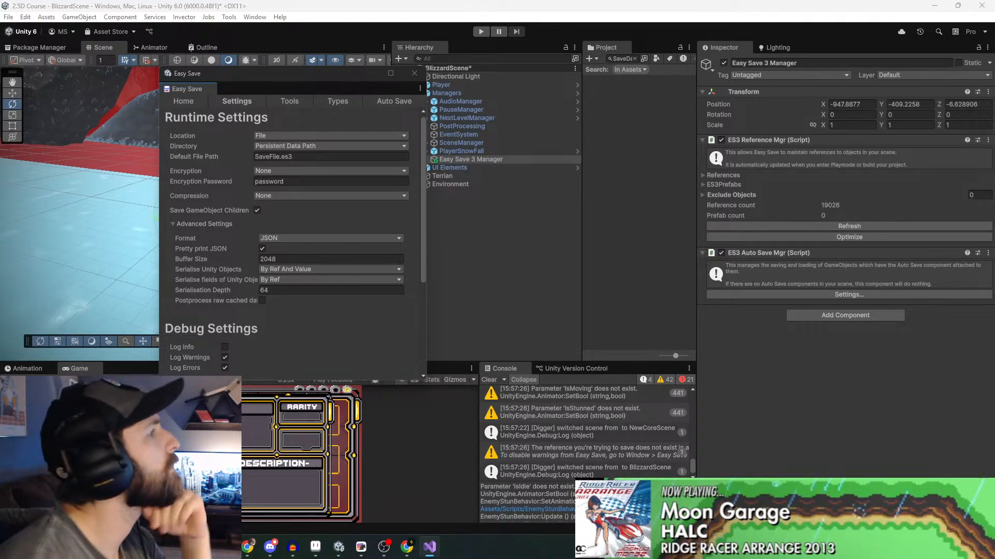
scroll(291, 239, up, 1)
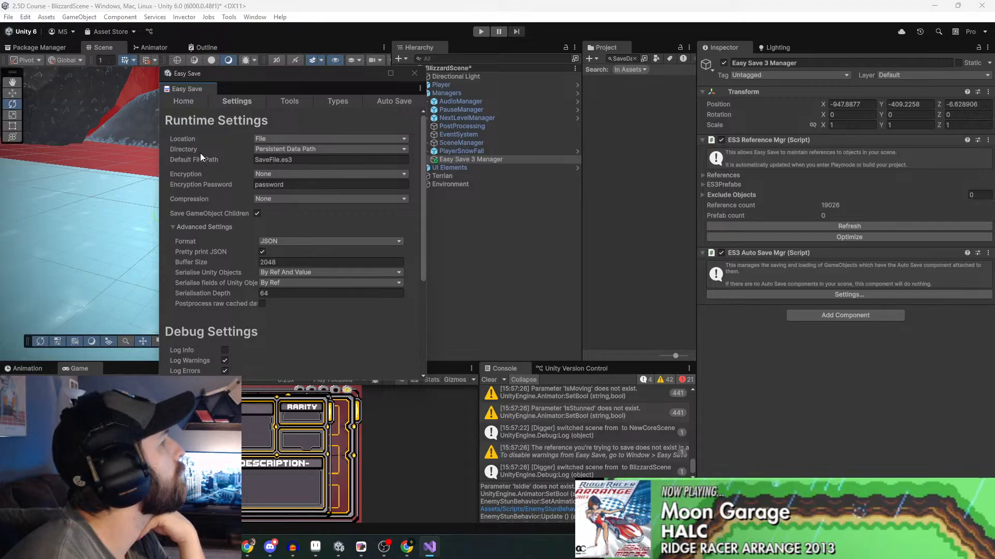
Check the available save Location options without changing the selection, and look over the remaining Easy Save settings
click(269, 138)
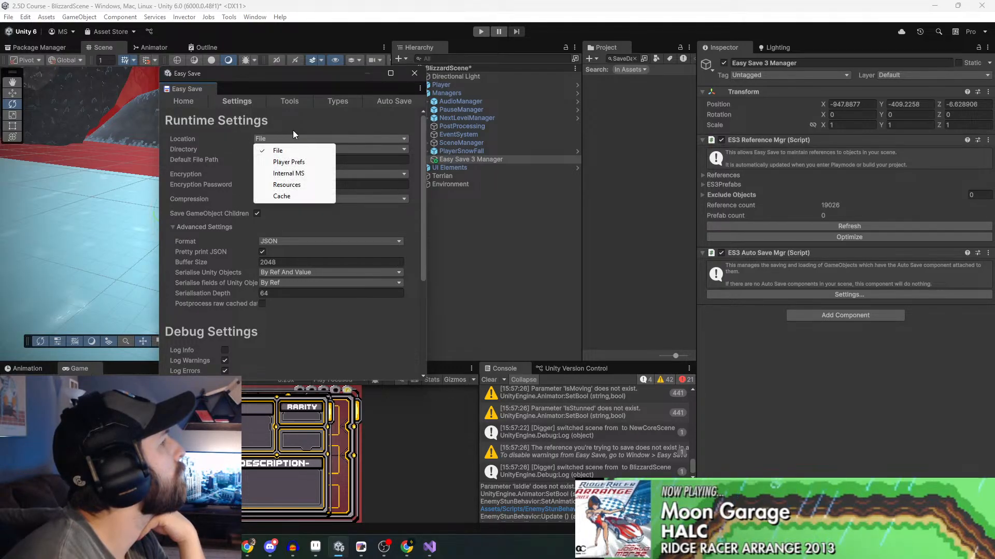
click(293, 129)
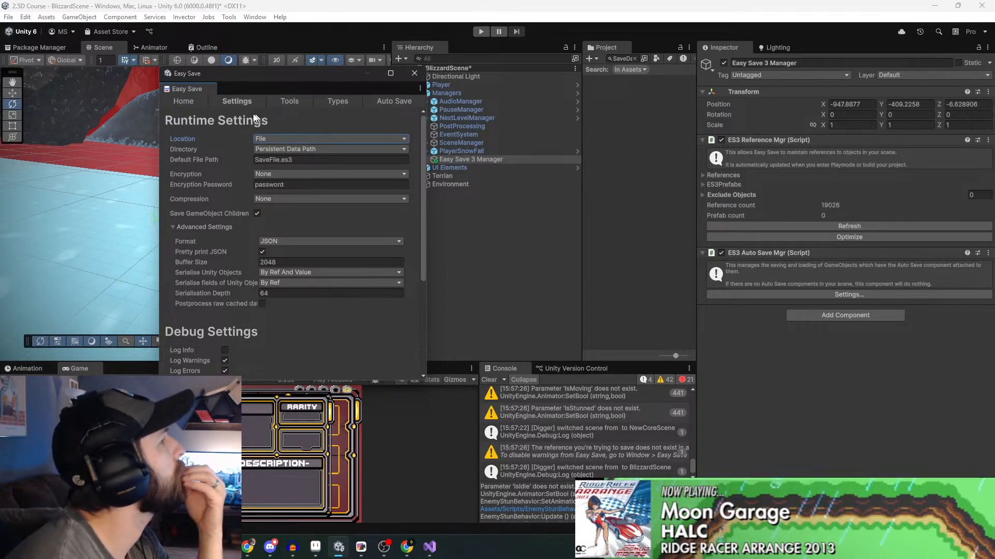
scroll(296, 228, down, 5)
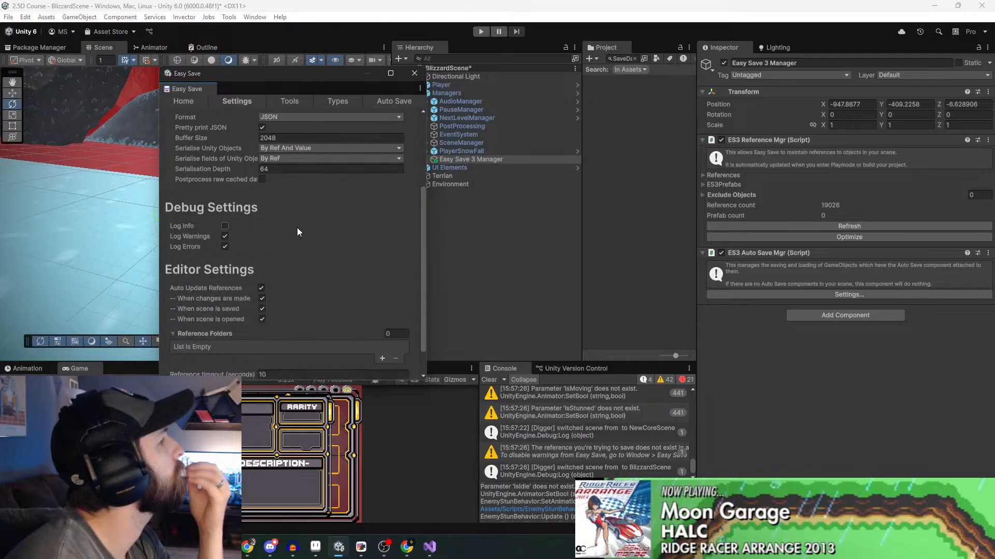
scroll(297, 228, up, 5)
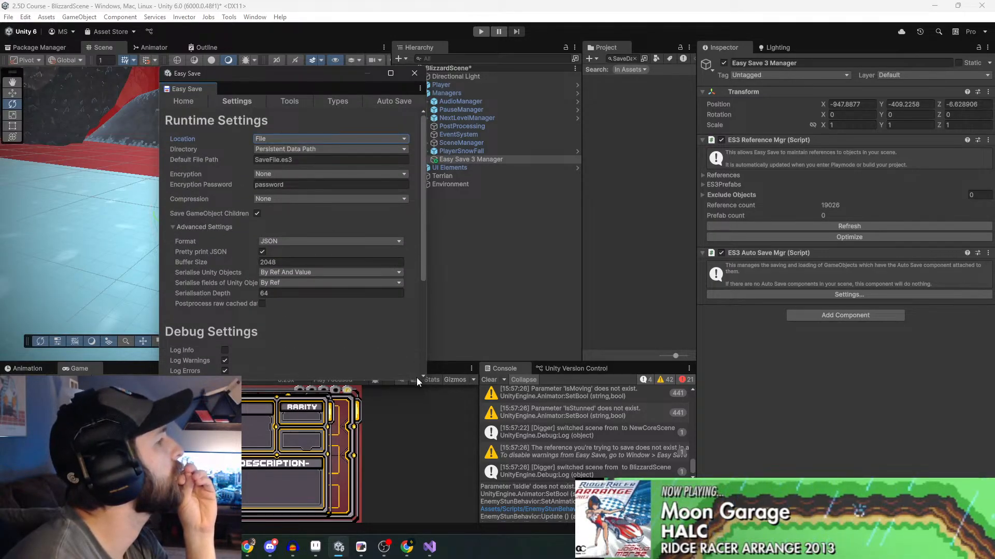
Enlarge the Easy Save window to fit all its settings and capture a screenshot of it with Snipping Tool
drag(429, 381, 728, 534)
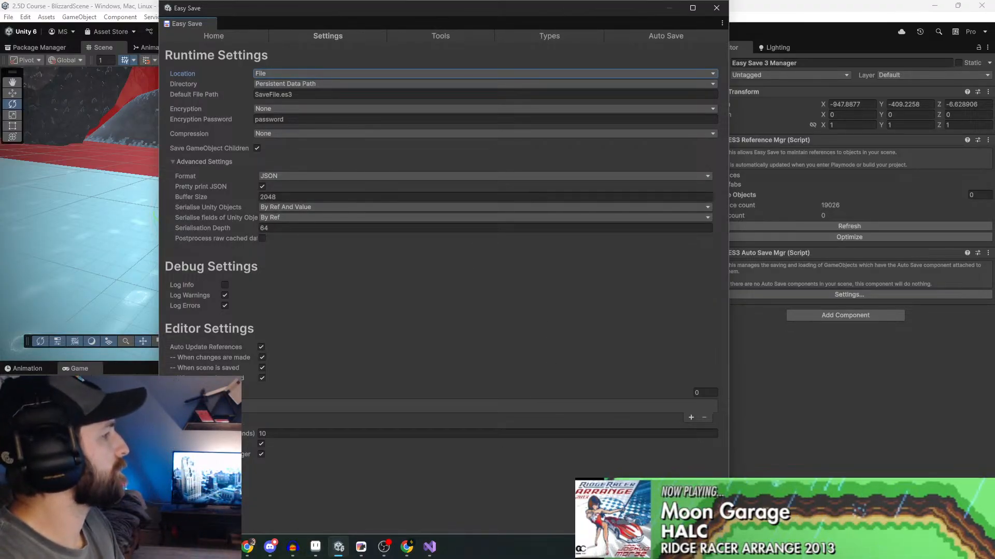
key(super)
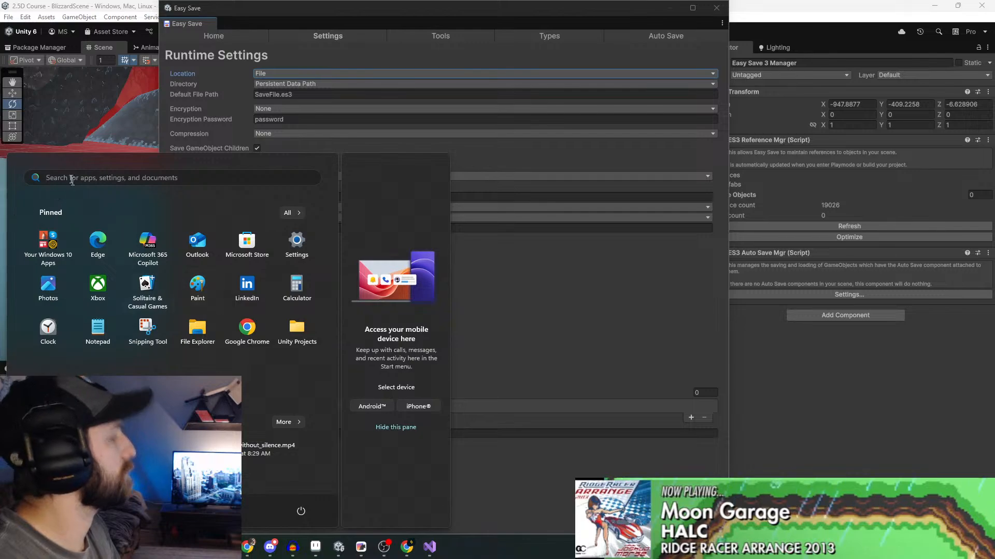
text(sn)
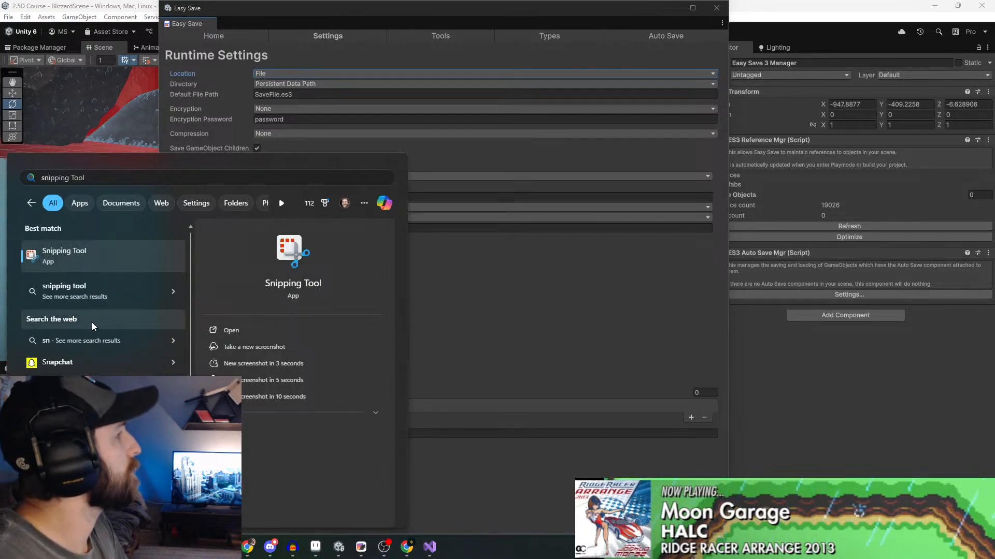
click(64, 255)
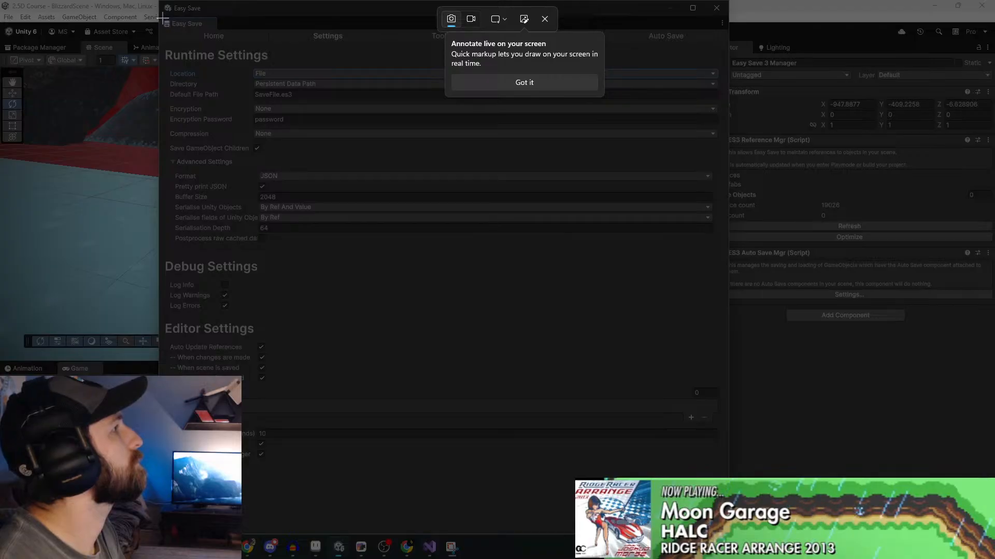
drag(161, 18, 728, 521)
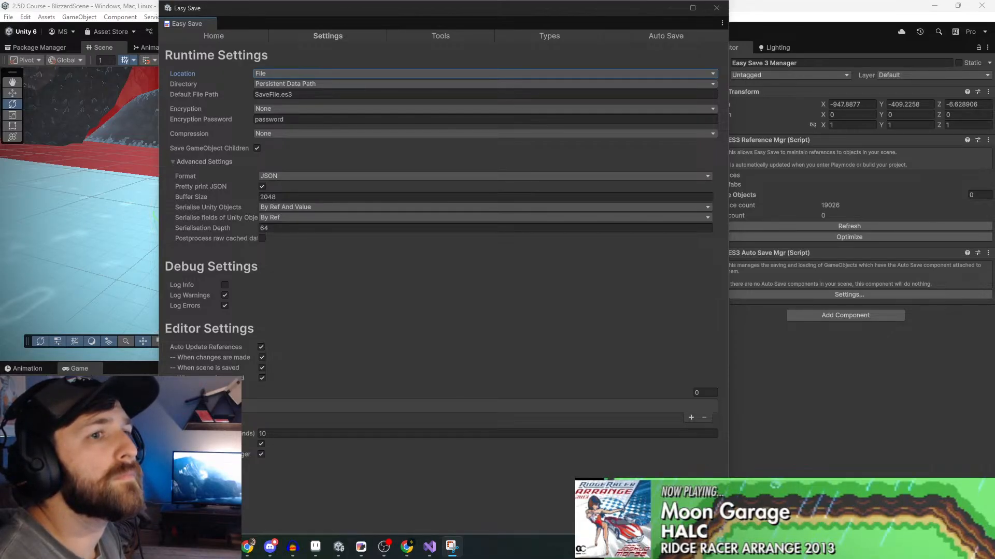
key(alt+Tab)
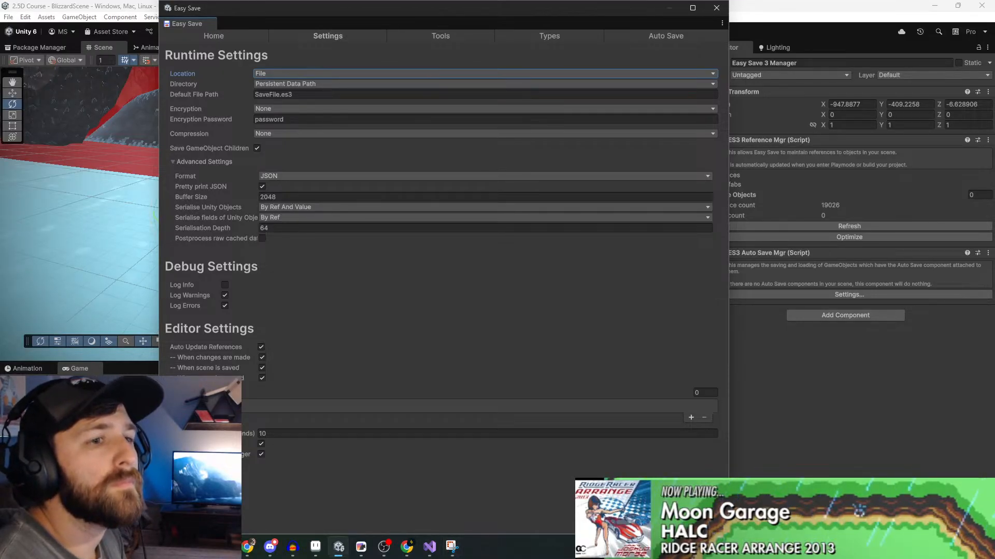
key(alt+Tab)
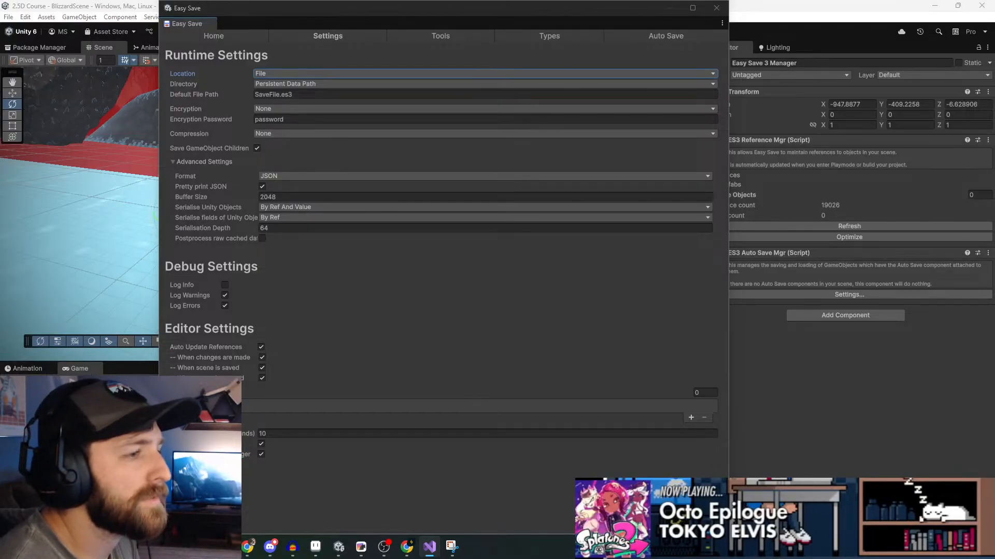
key(super+d)
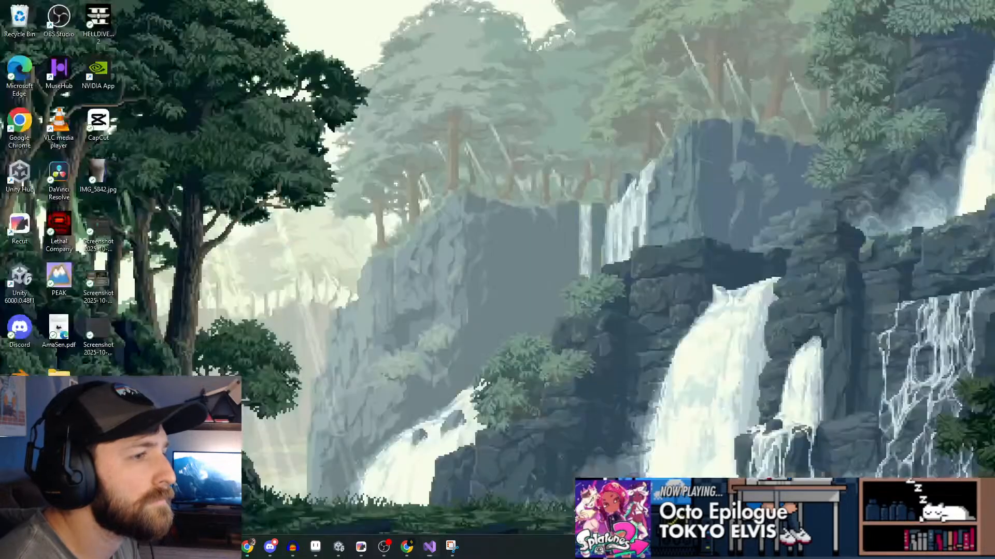
key(super+d)
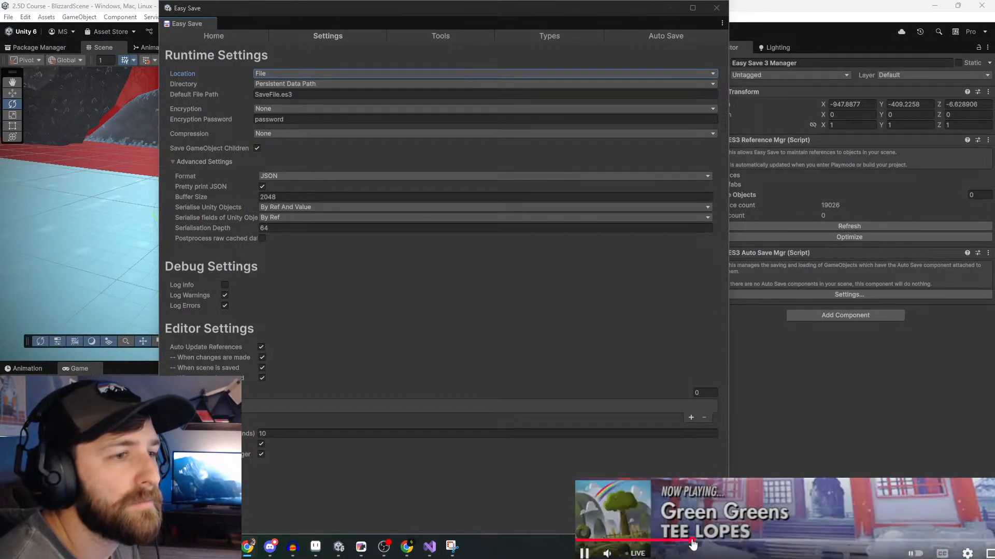
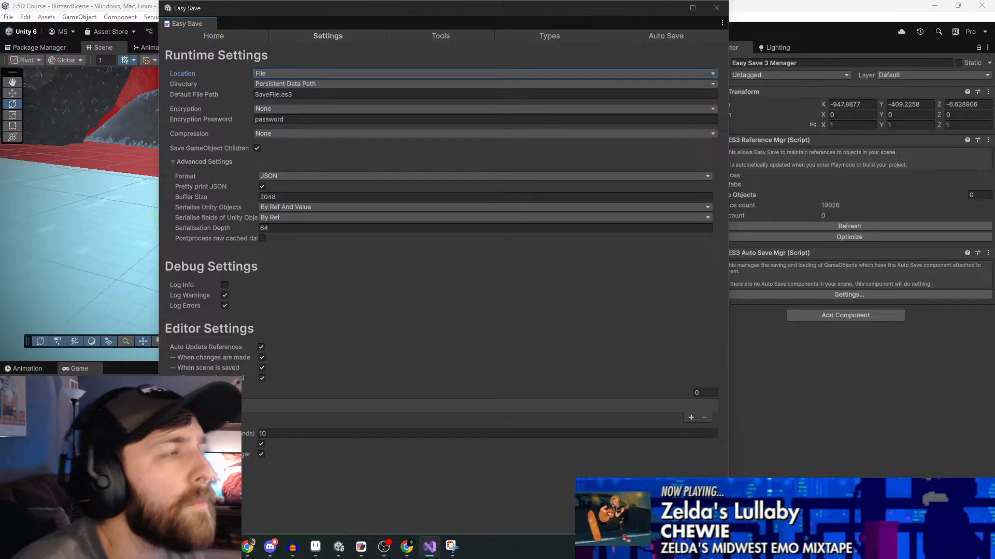
click(722, 58)
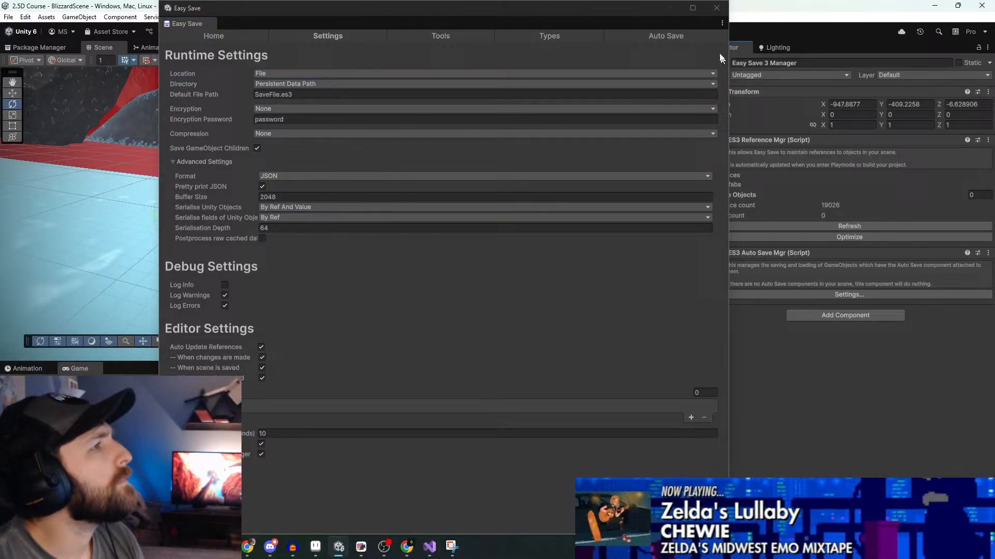
Close the Easy Save window, widen the Inspector, and capture the Easy Save 3 Manager's script components with Snipping Tool
click(715, 7)
drag(696, 209, 568, 215)
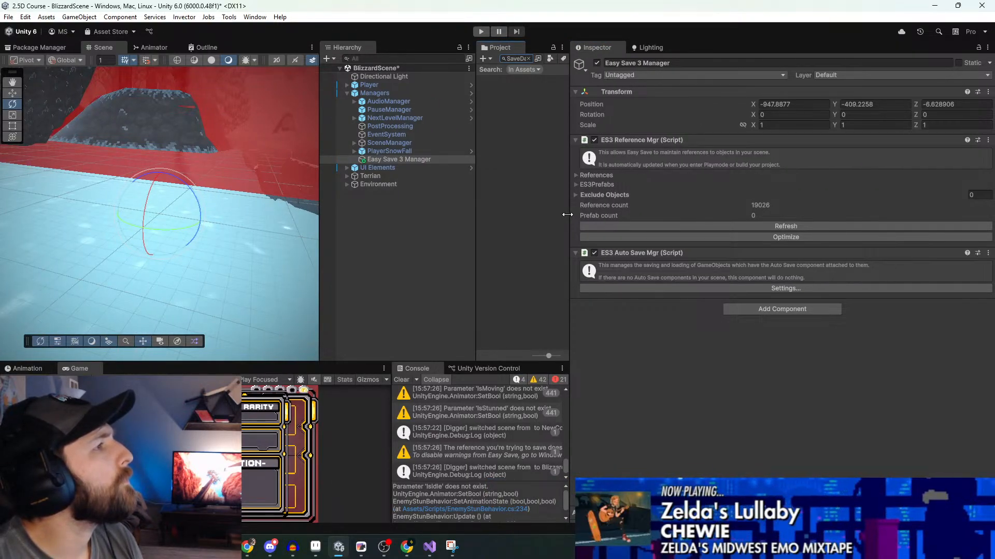
click(452, 548)
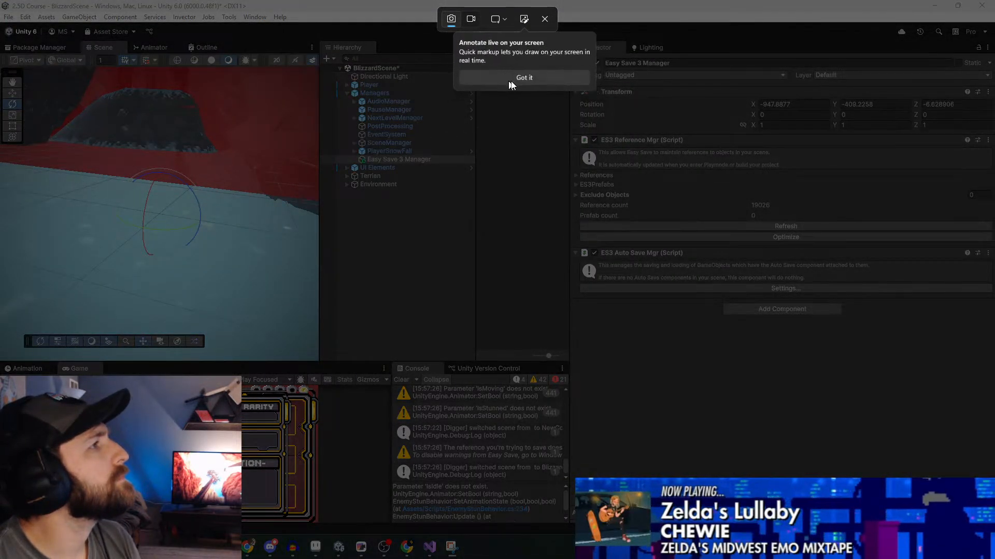
click(523, 77)
drag(570, 71, 667, 262)
key(Escape)
key(super+shift+s)
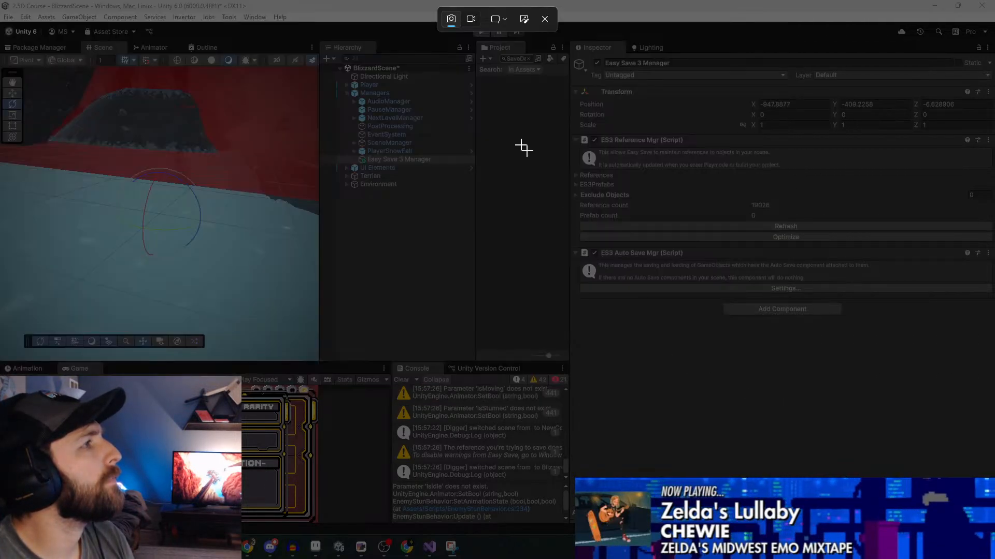
drag(572, 136, 992, 376)
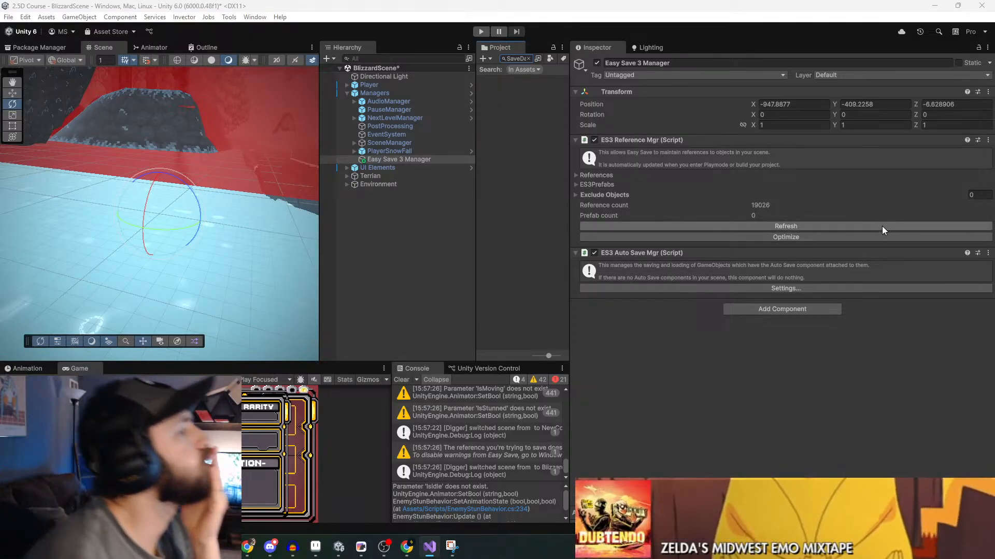
Expand the advanced Auto Save settings of the Easy Save 3 Manager and compare them with Easy Save's runtime settings
click(657, 288)
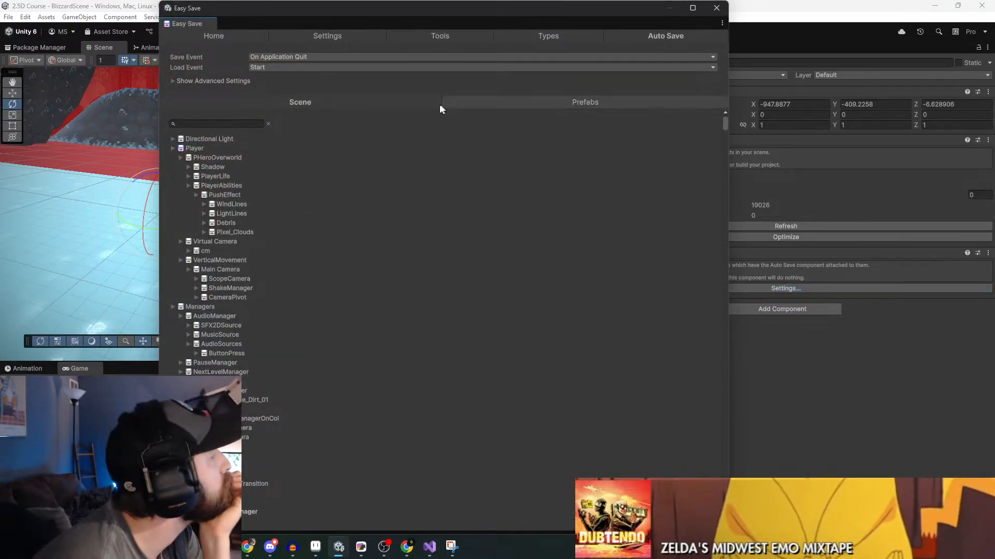
click(173, 82)
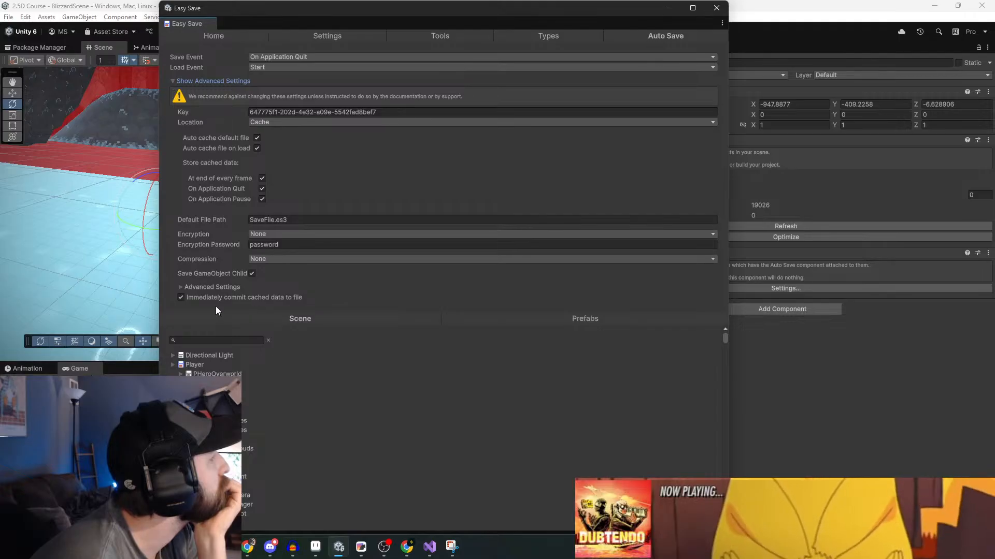
click(179, 287)
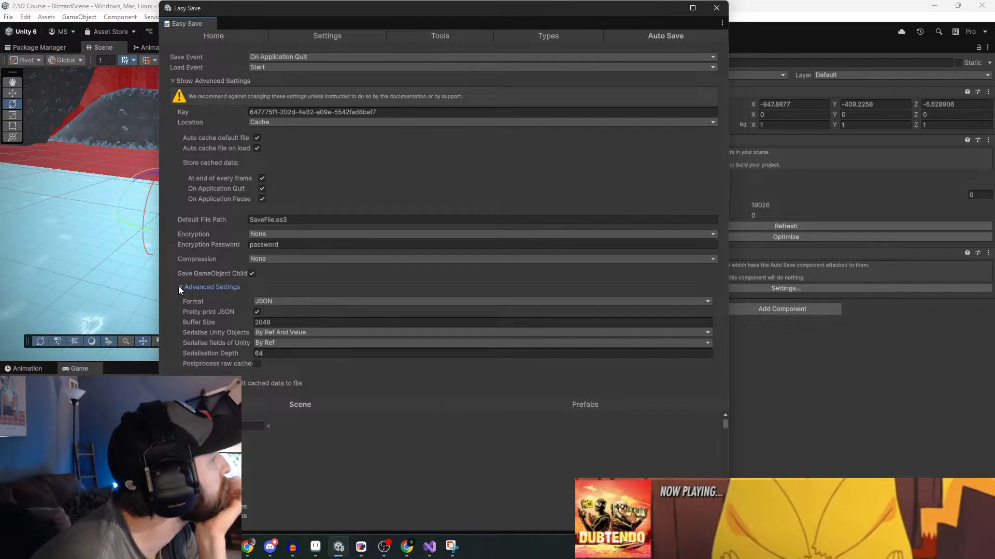
click(332, 36)
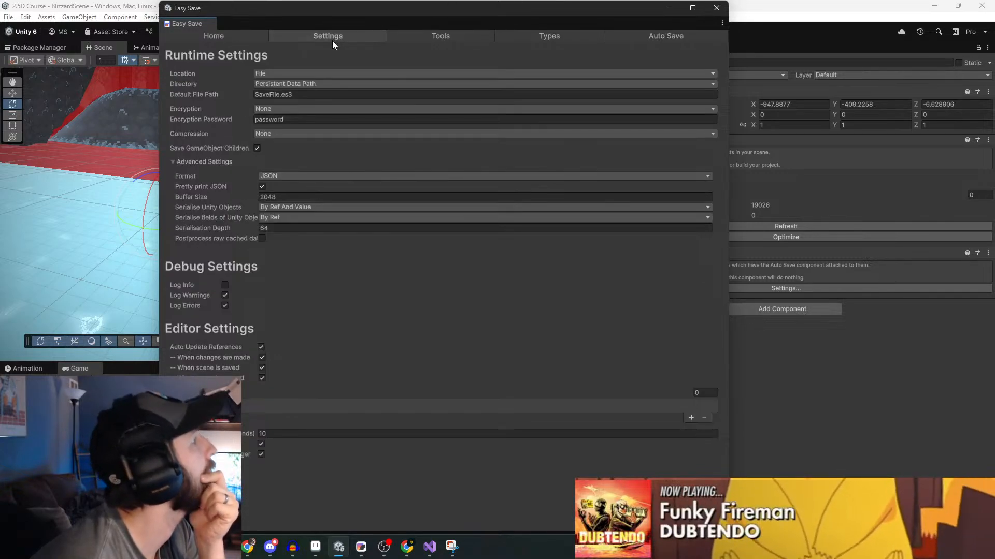
click(638, 35)
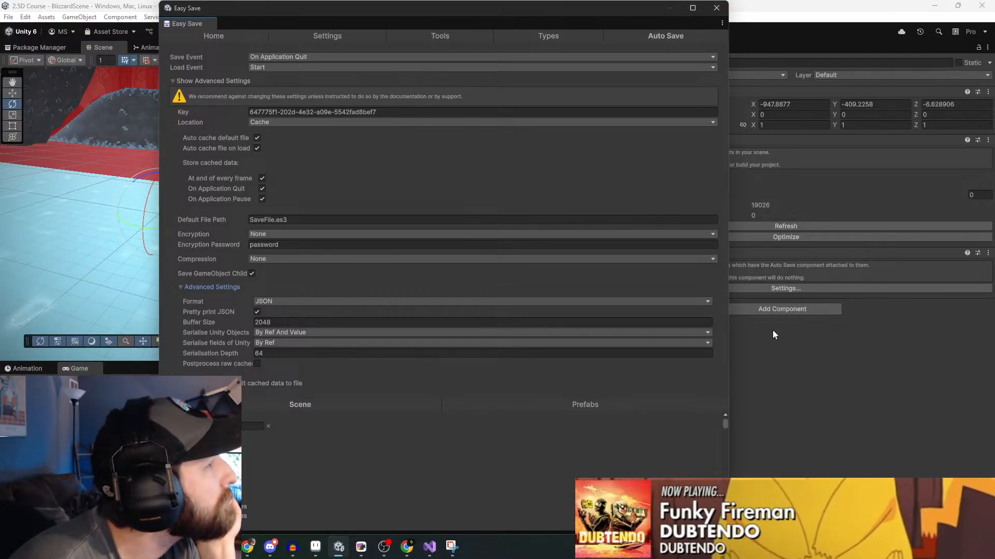
click(716, 8)
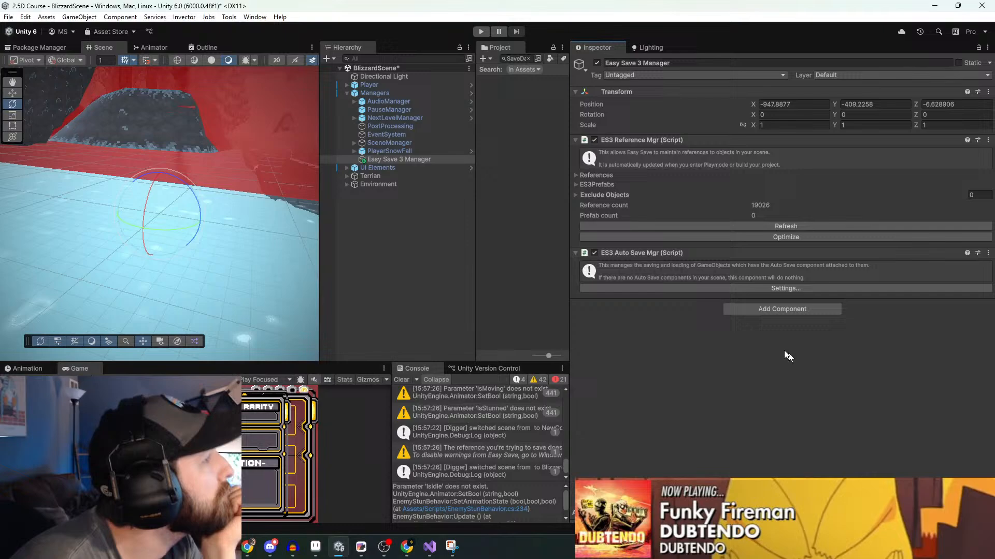
Reopen the Auto Save settings with the advanced options expanded and capture a screenshot of the window with Snipping Tool
click(646, 290)
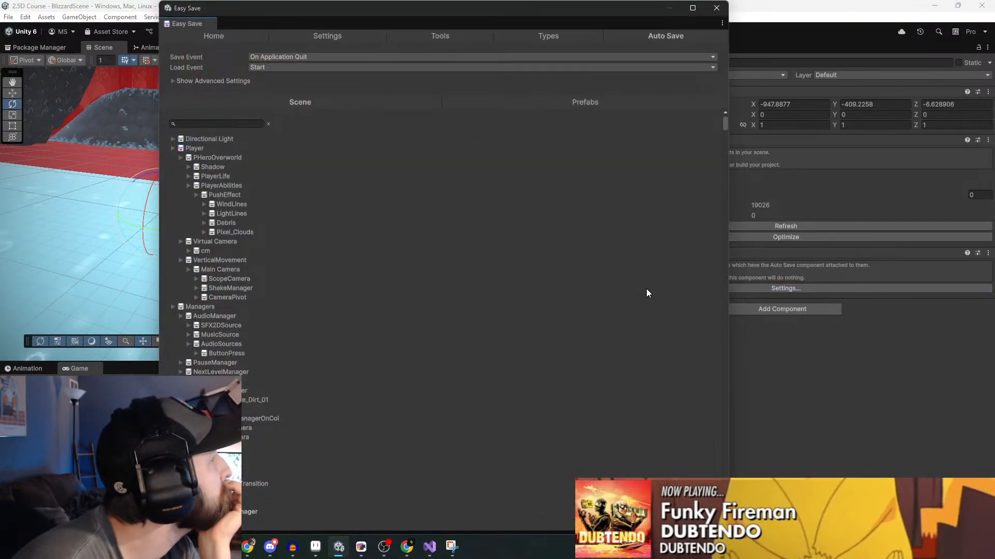
click(172, 80)
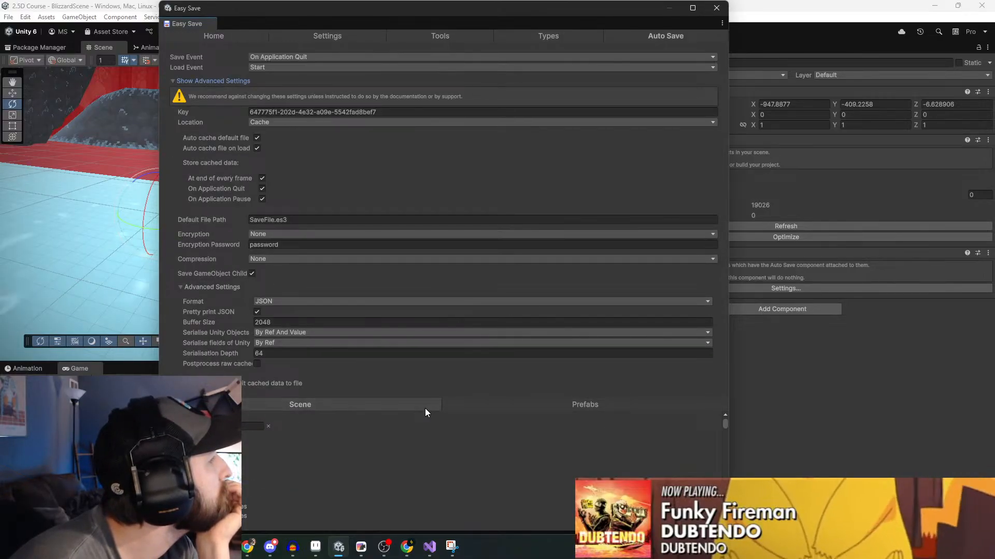
click(452, 546)
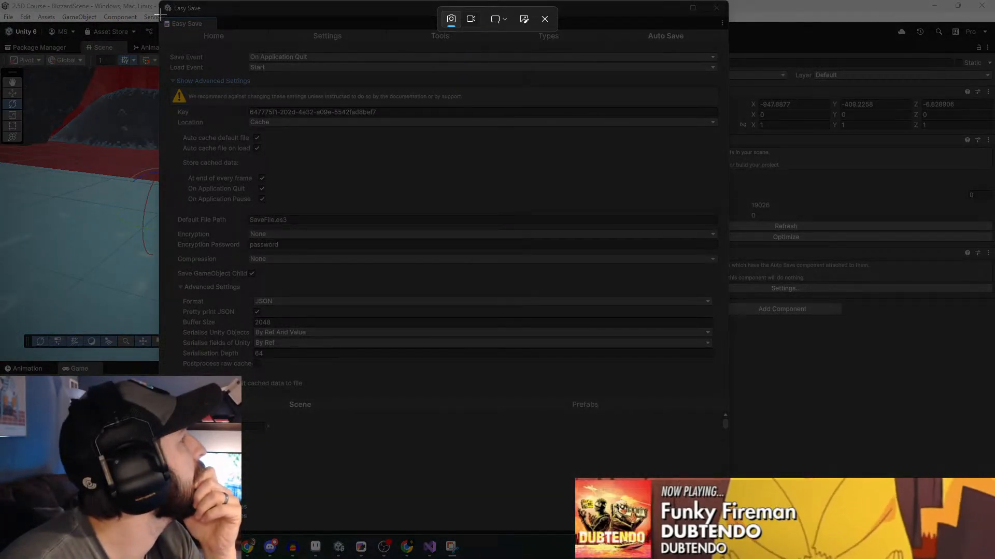
drag(160, 14, 727, 520)
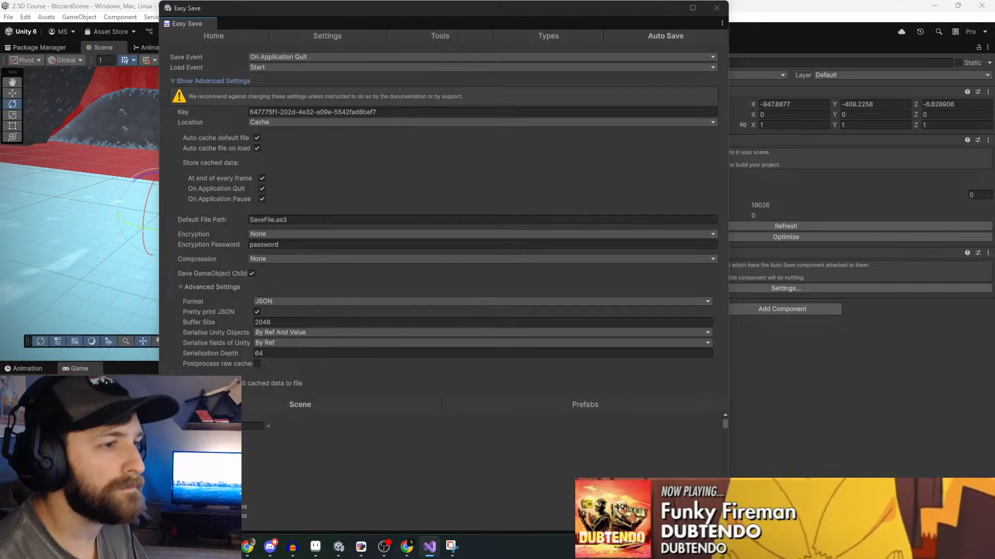
key(alt+Tab)
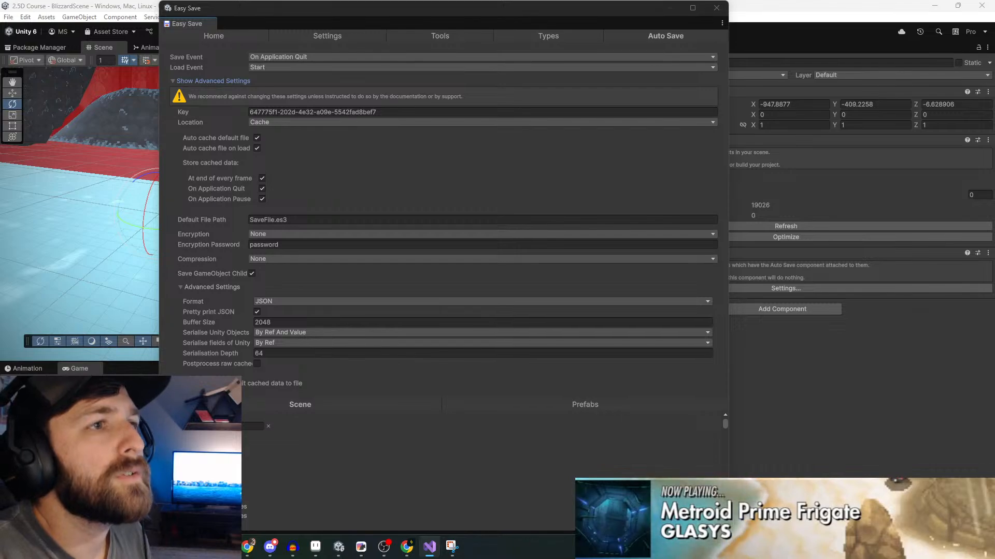
click(716, 8)
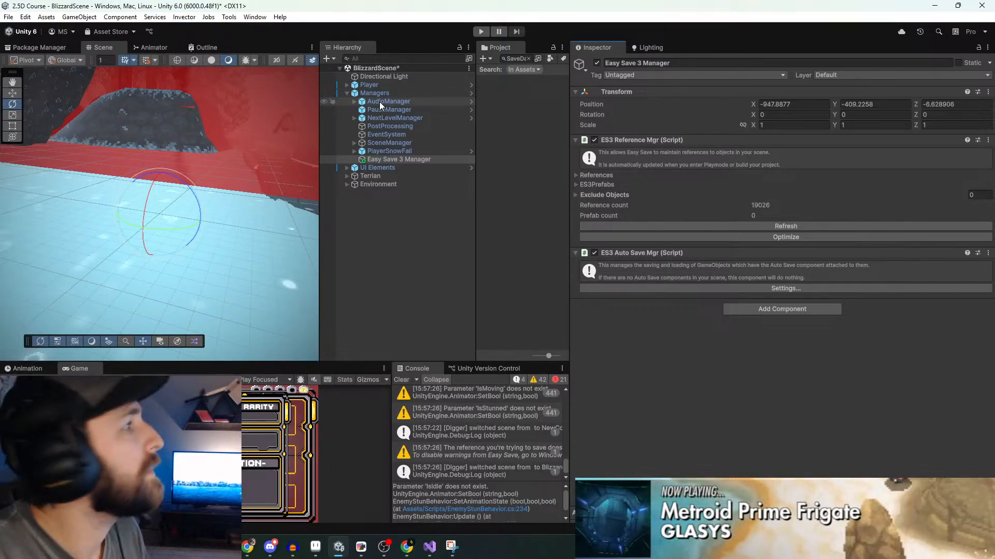
Recheck the Easy Save 3 Manager's advanced Auto Save options and the general runtime and editor settings
click(378, 159)
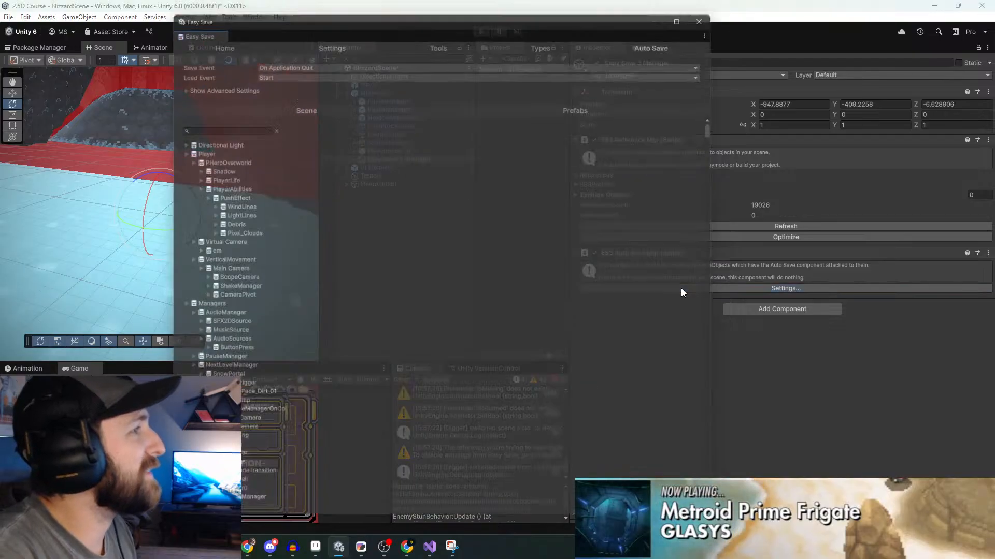
click(681, 289)
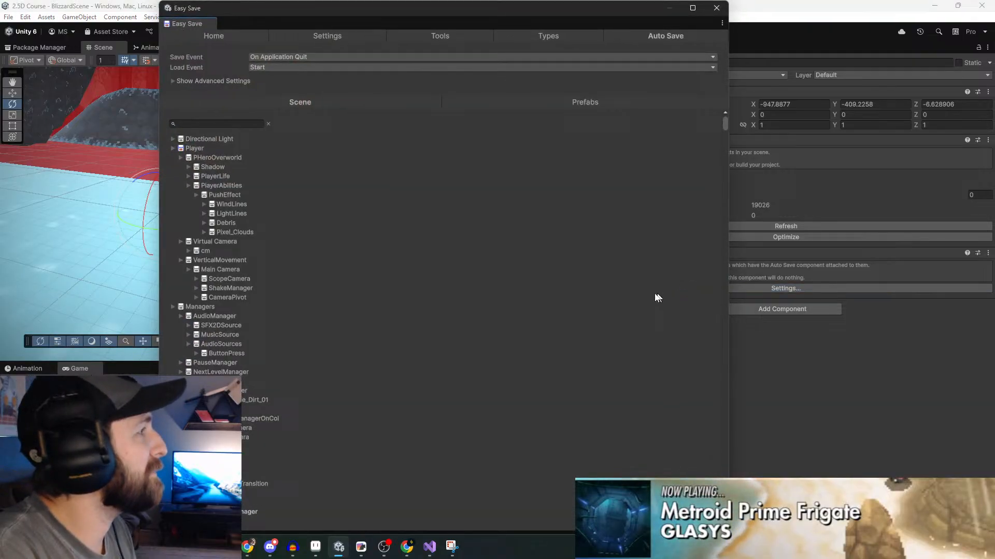
click(172, 81)
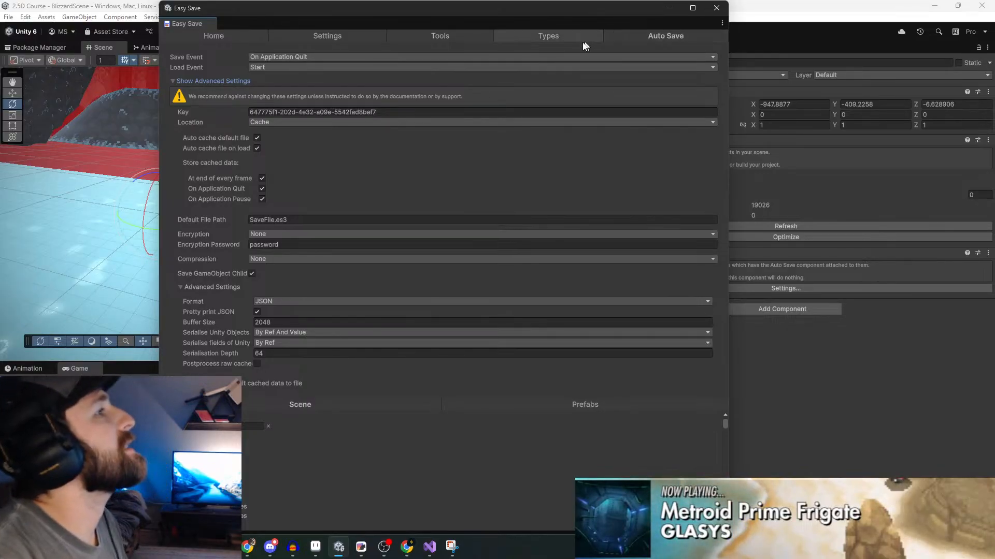
click(286, 38)
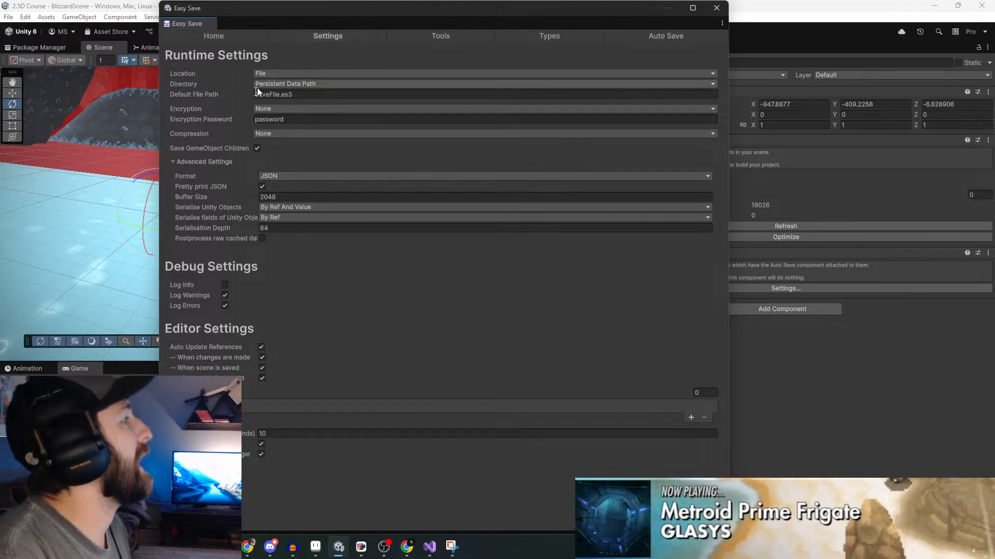
click(717, 8)
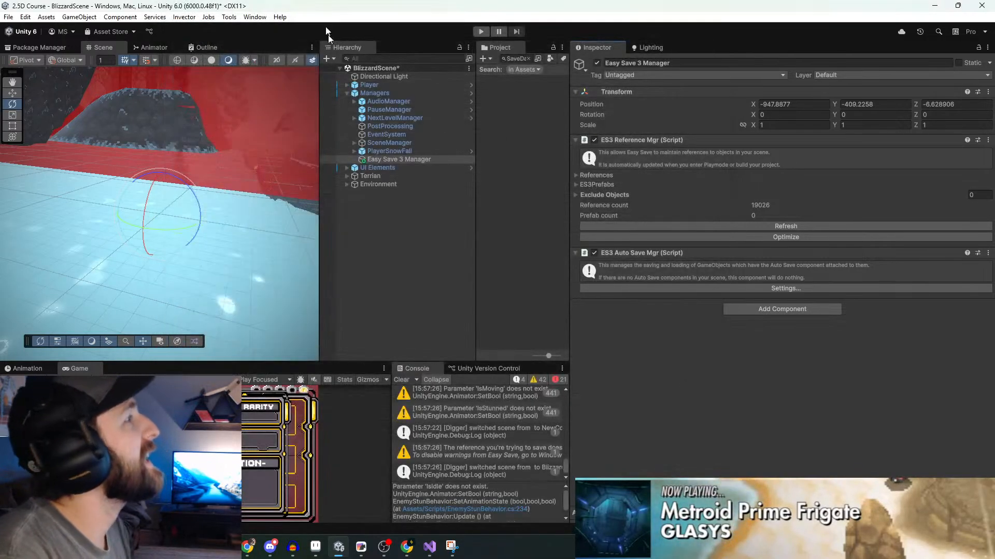
Inspect the Player's ES3 Auto Save component and look over the scene list in its Auto Save settings
click(255, 17)
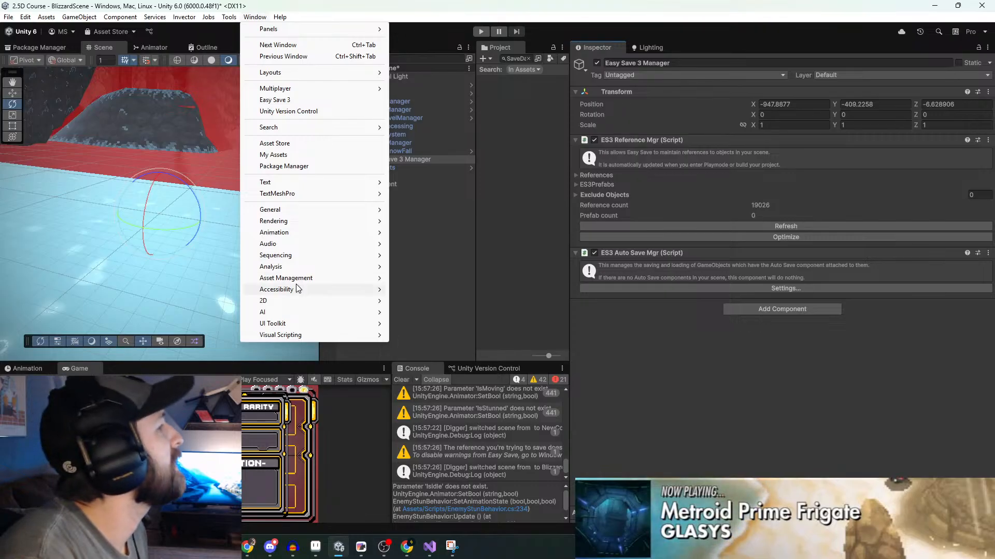
click(492, 243)
click(369, 77)
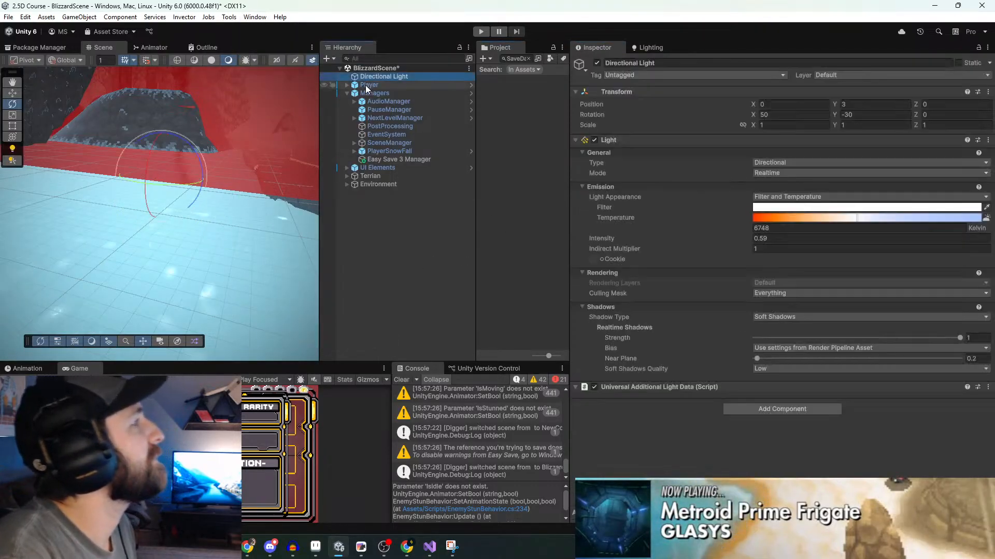
click(365, 85)
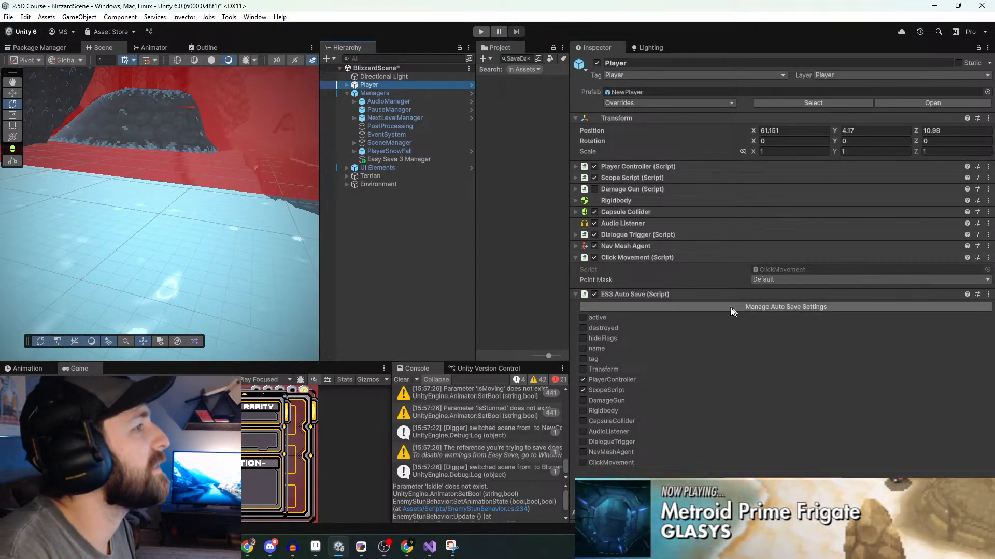
click(604, 308)
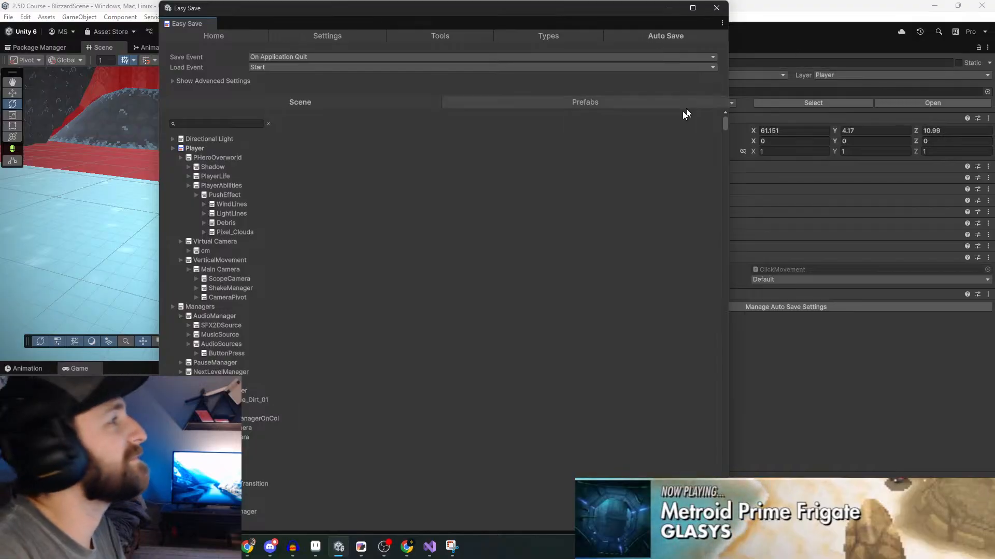
click(715, 7)
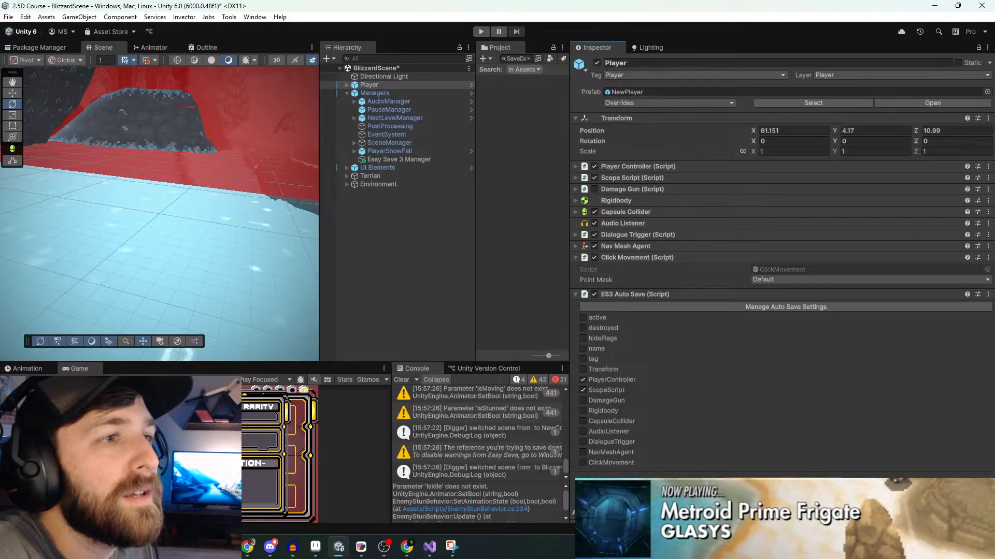
key(alt+Tab)
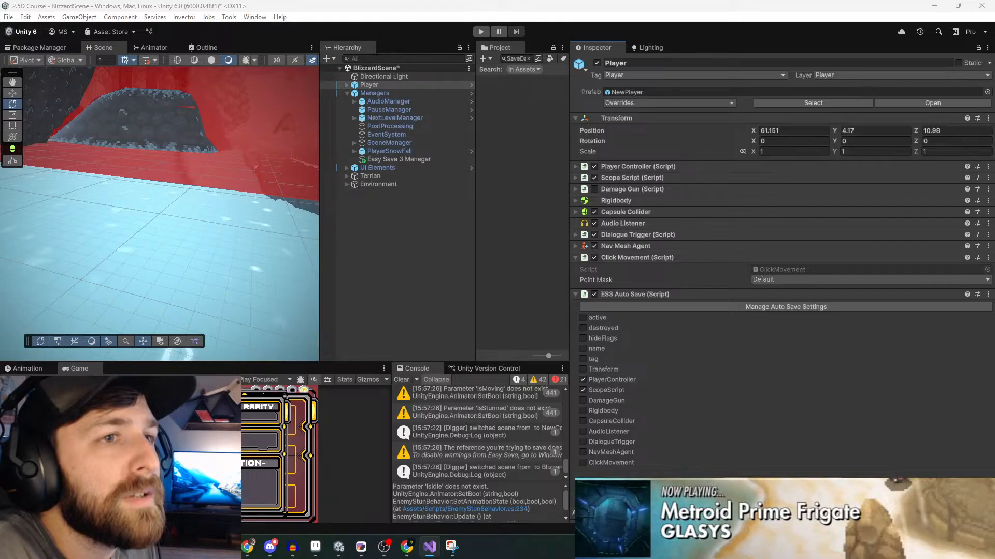
Select the Easy Save 3 Manager and review its Auto Save events, cache location and other advanced settings
click(390, 160)
click(705, 288)
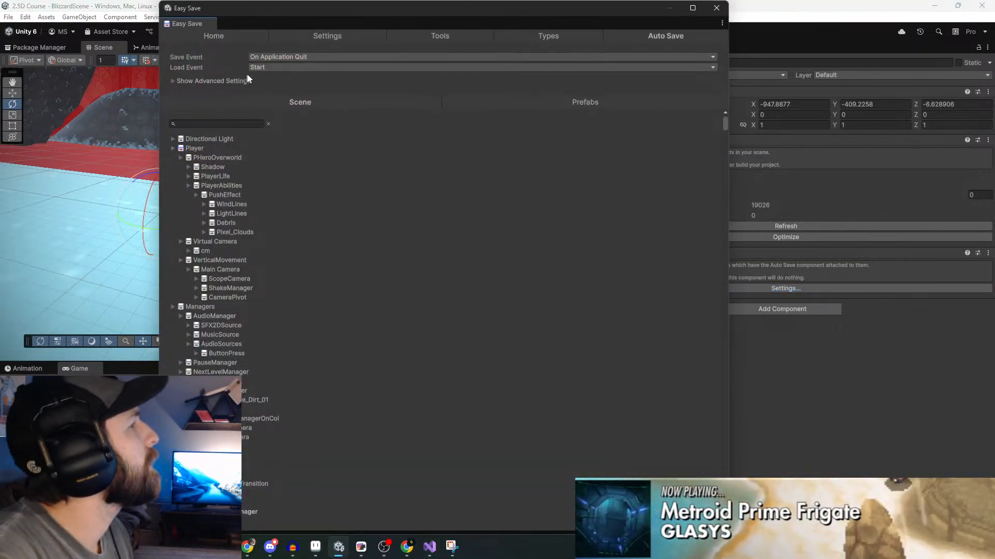
click(173, 80)
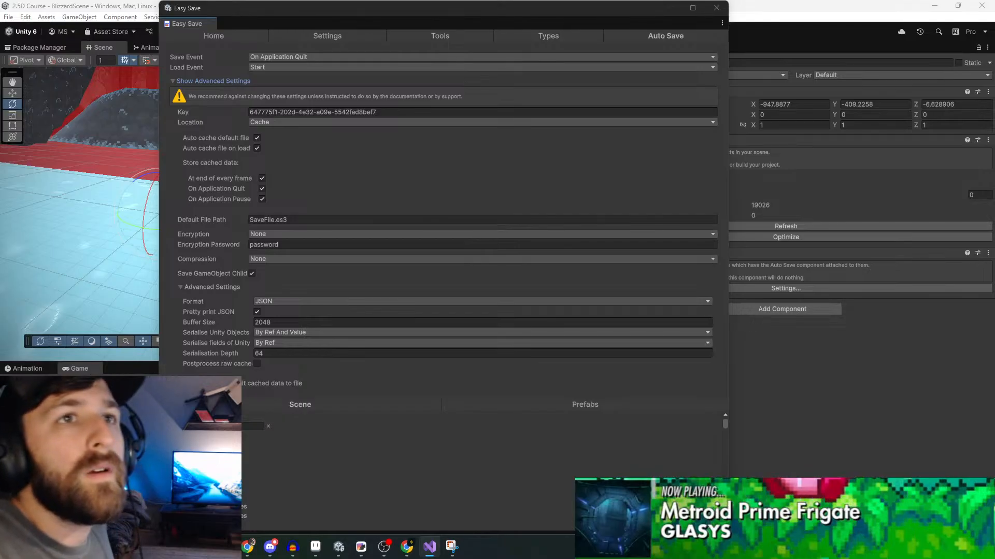
key(alt+Tab)
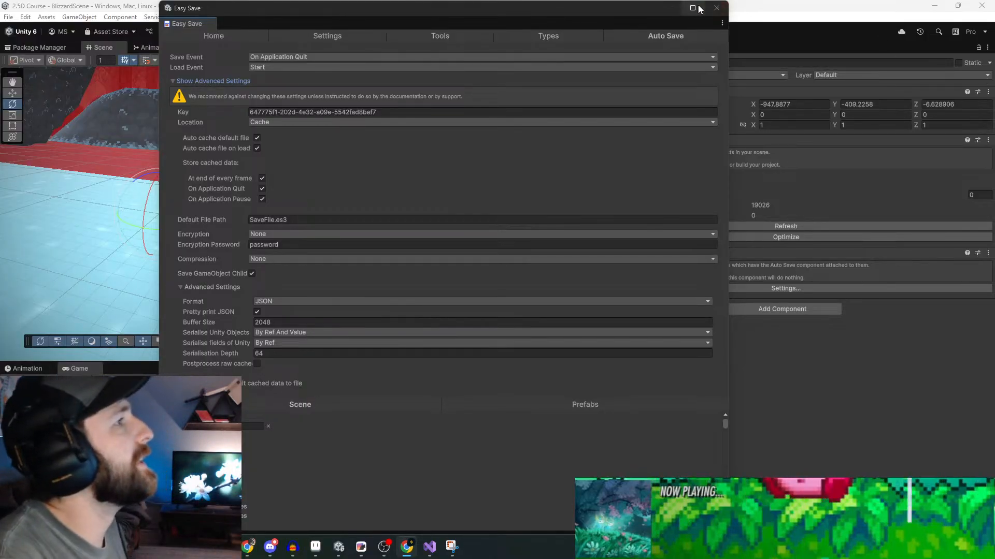
click(713, 9)
click(713, 8)
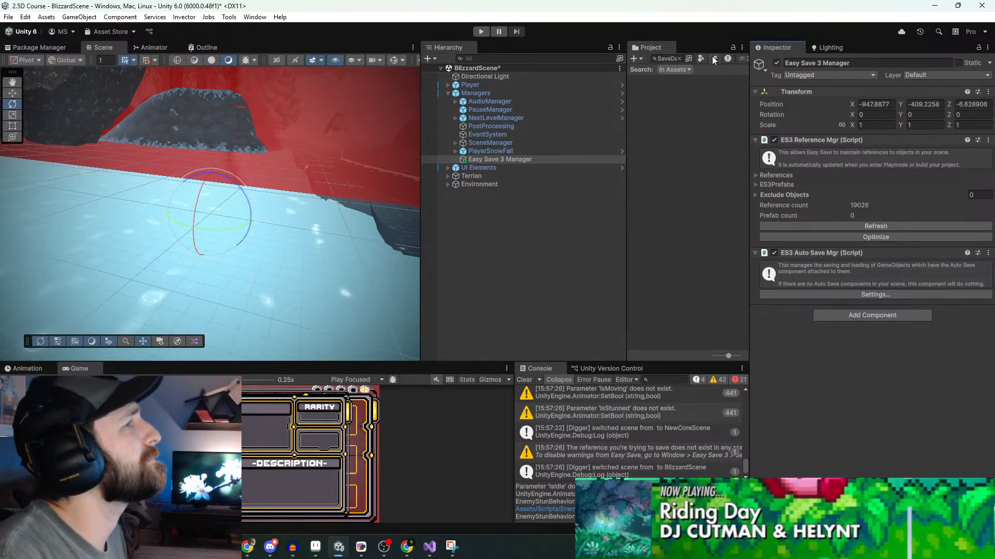
Open CityEdgeScene from the project assets, saving the BlizzardScene changes, and select the Easy Save 3 Manager under Managers
click(678, 58)
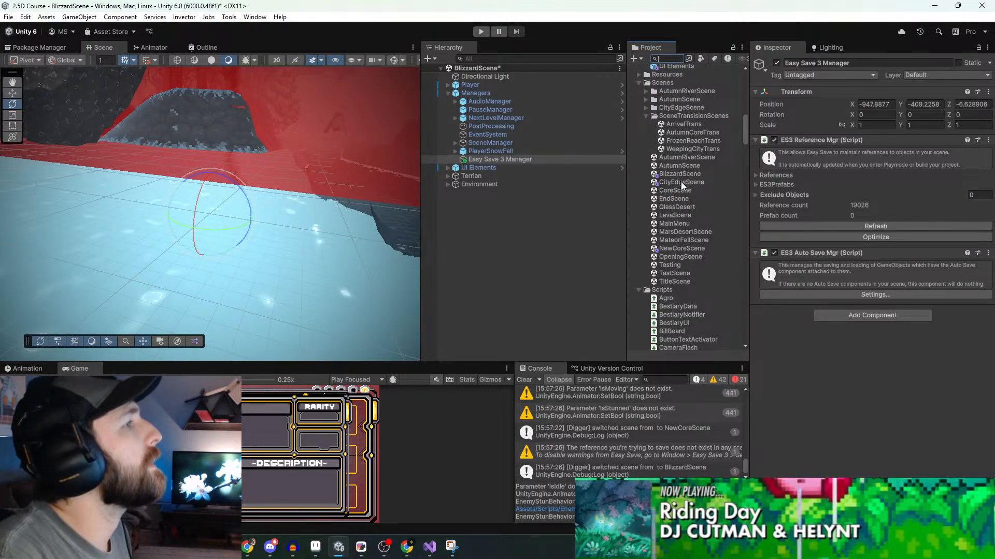
double_click(697, 183)
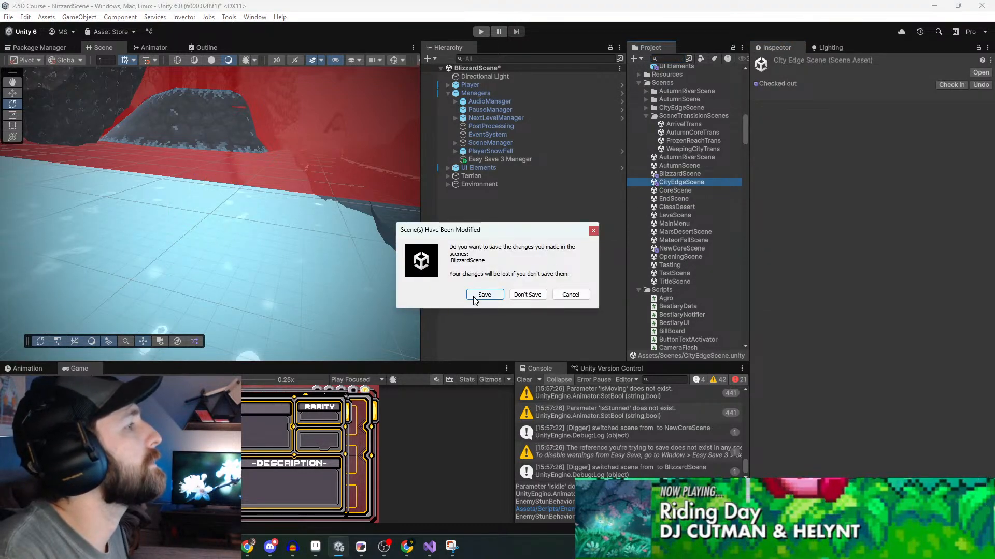
click(474, 297)
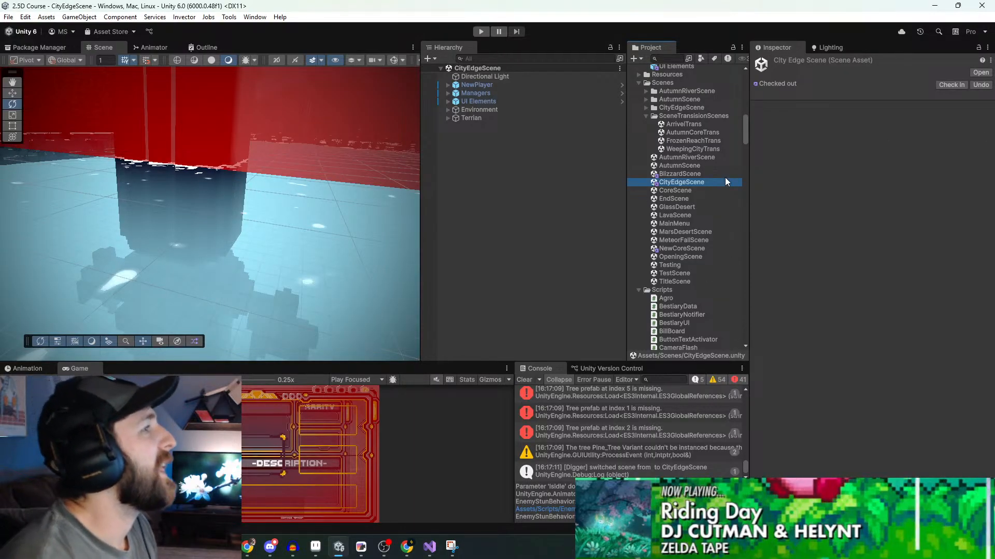
click(447, 93)
click(499, 151)
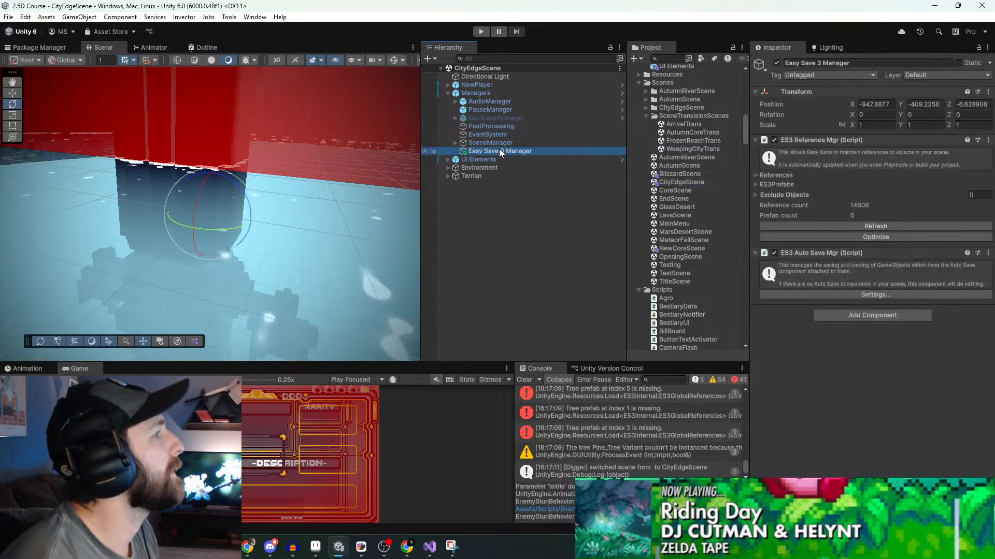
Review the Easy Save 3 Manager's advanced Auto Save settings in CityEdgeScene, including the key, cache options and default file path
click(868, 296)
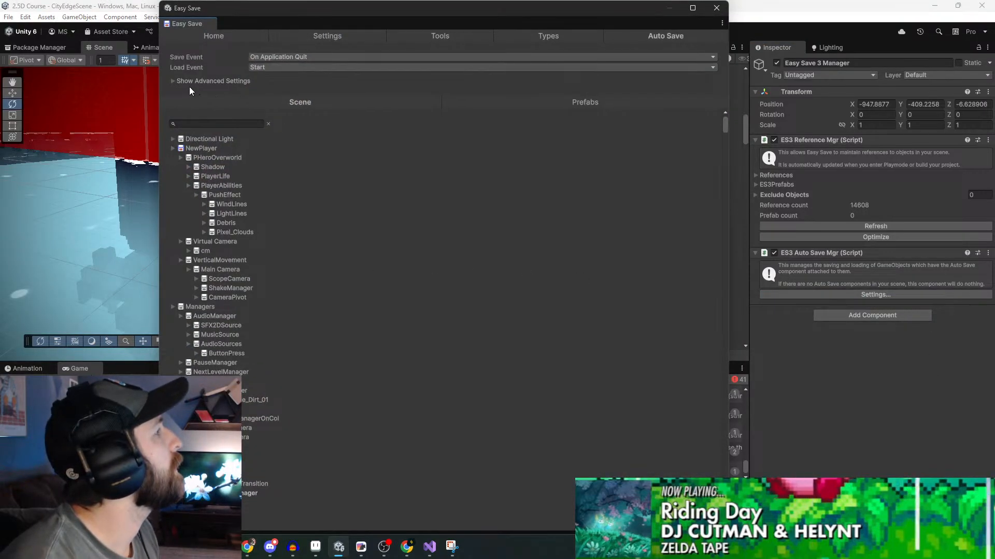
click(173, 81)
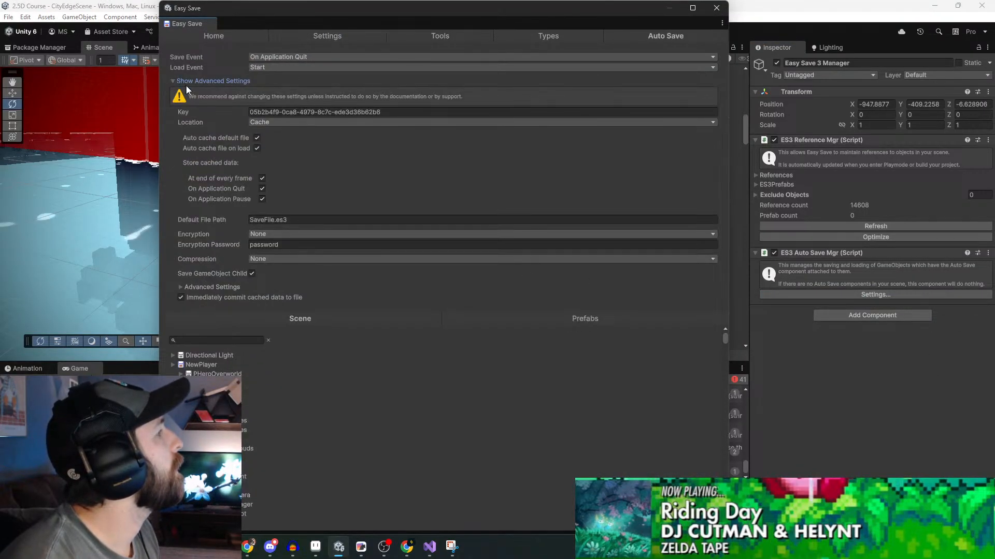
click(277, 220)
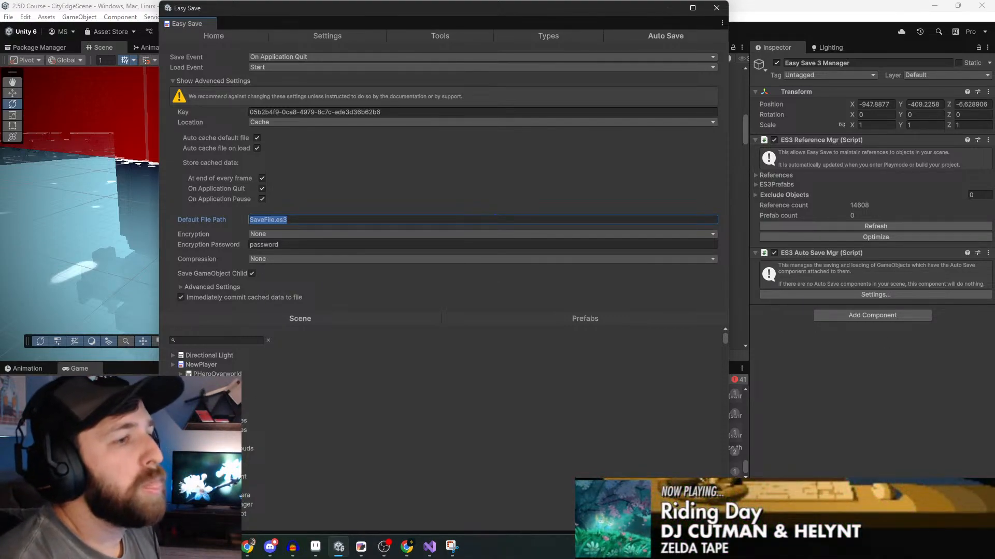
key(alt+Tab)
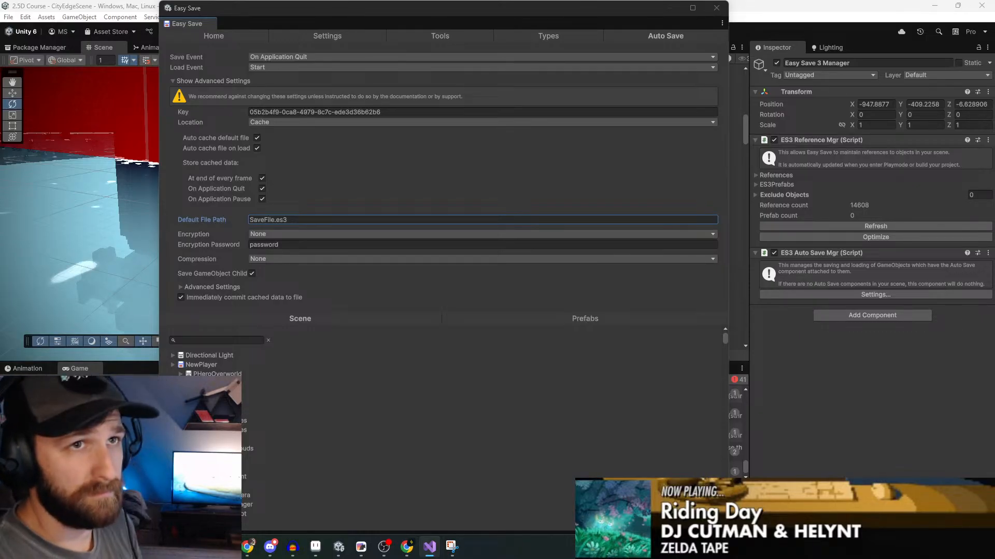
key(alt+Tab)
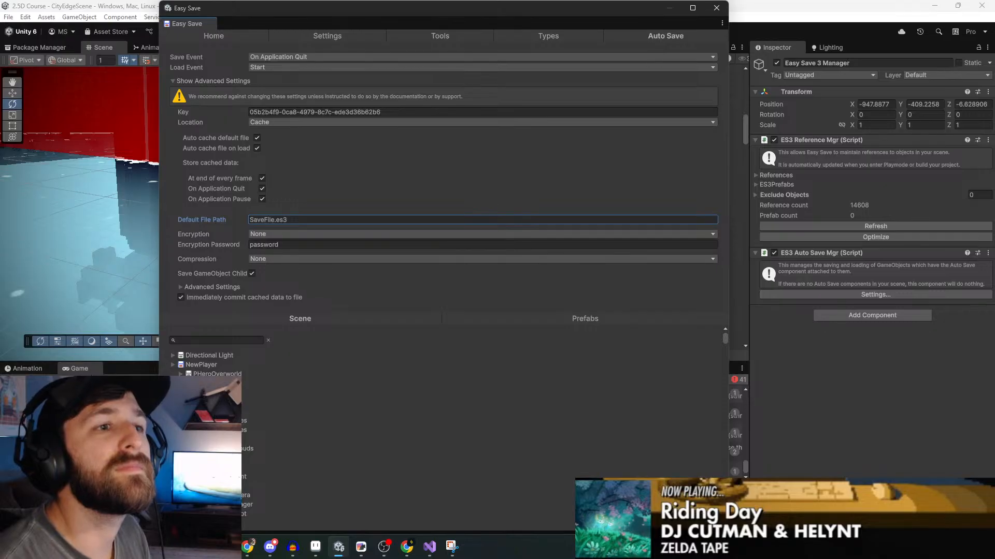
key(alt+Tab)
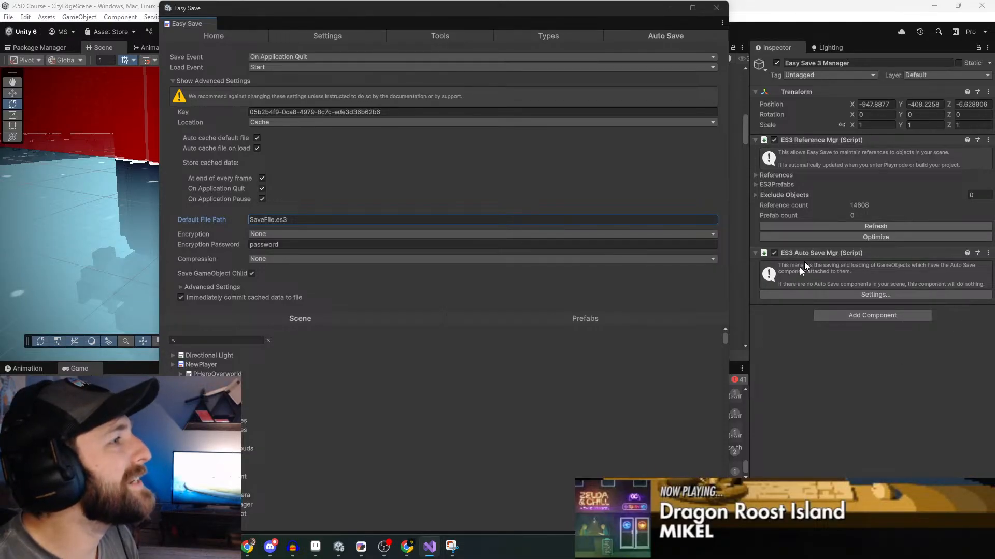
click(798, 340)
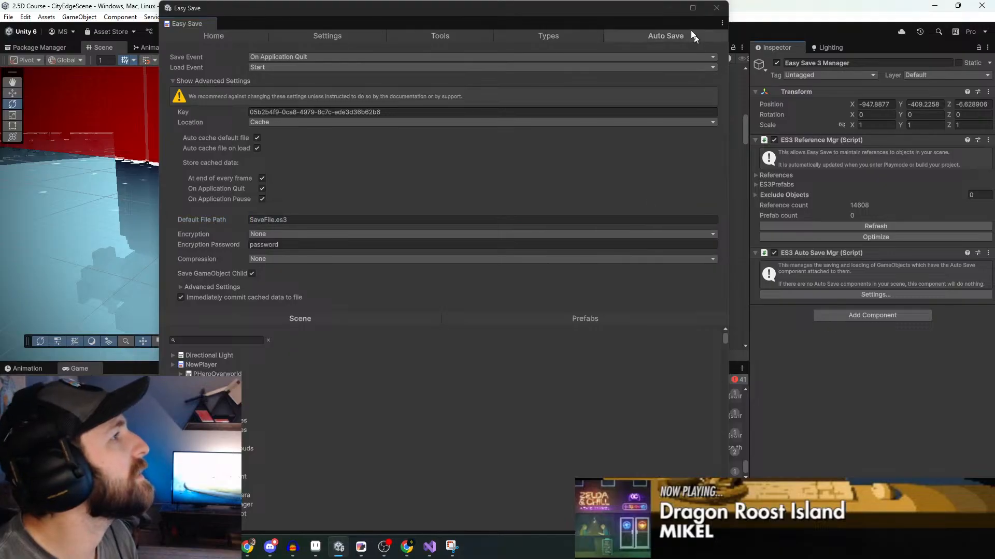
click(715, 9)
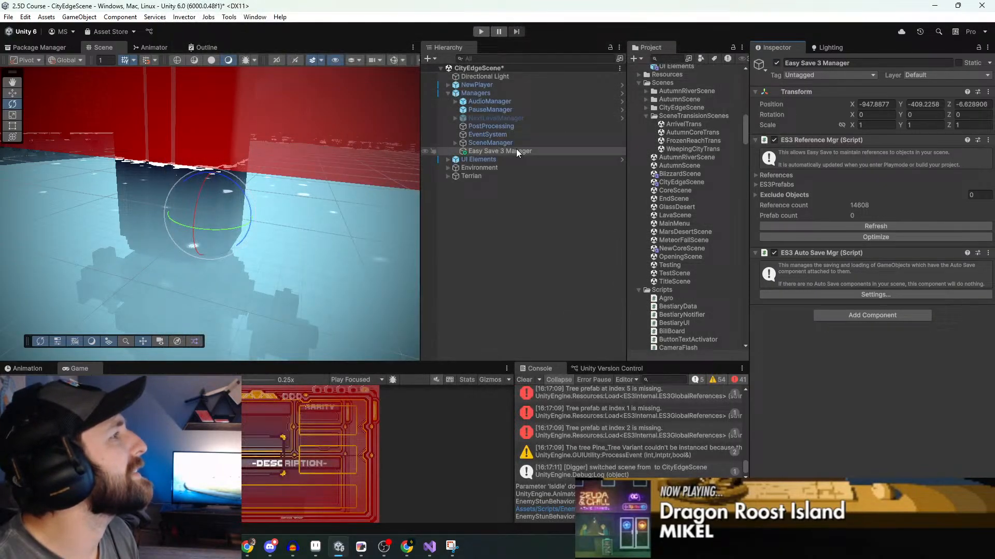
Select NewPlayer and review its advanced Auto Save options along with the general Easy Save runtime, debug and editor settings
click(522, 87)
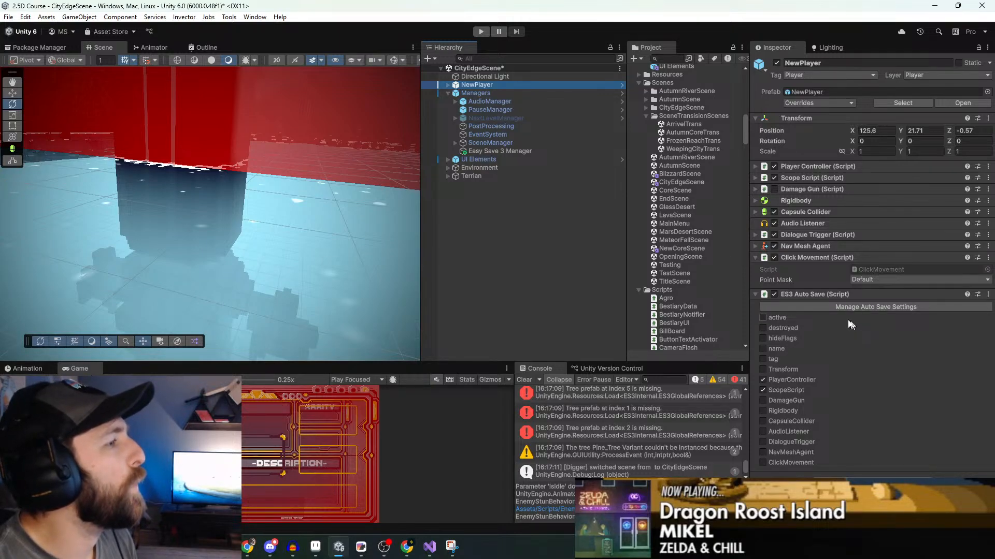
click(829, 306)
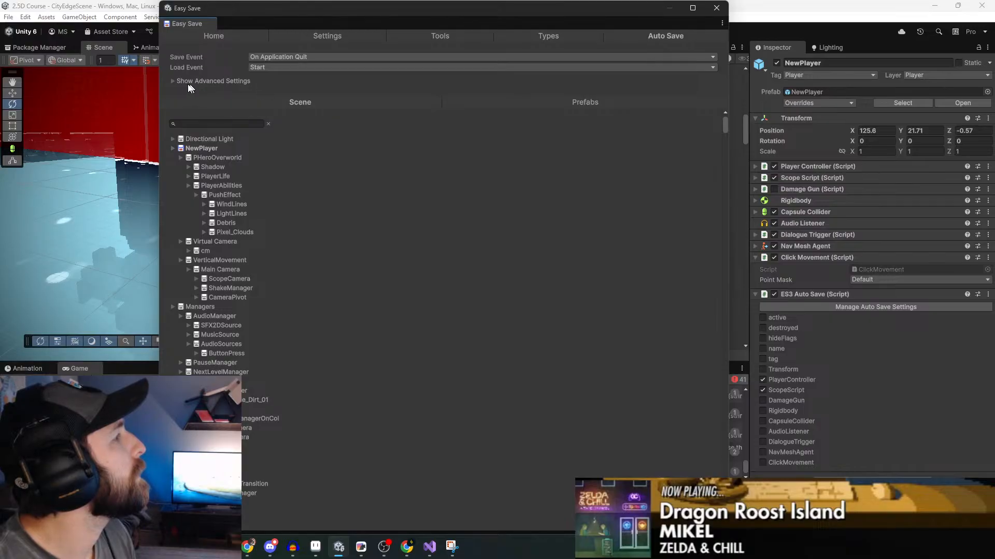
click(173, 80)
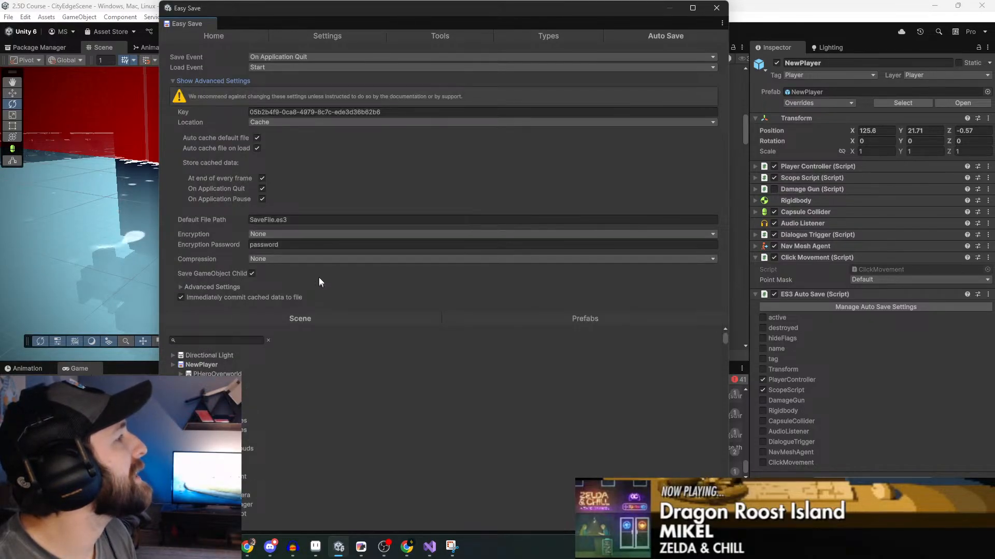
click(179, 288)
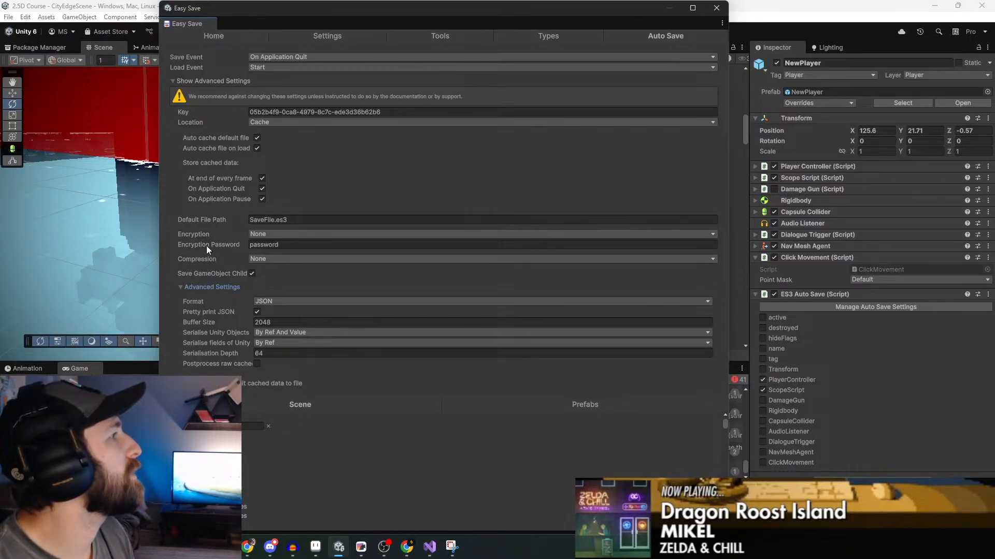
click(351, 33)
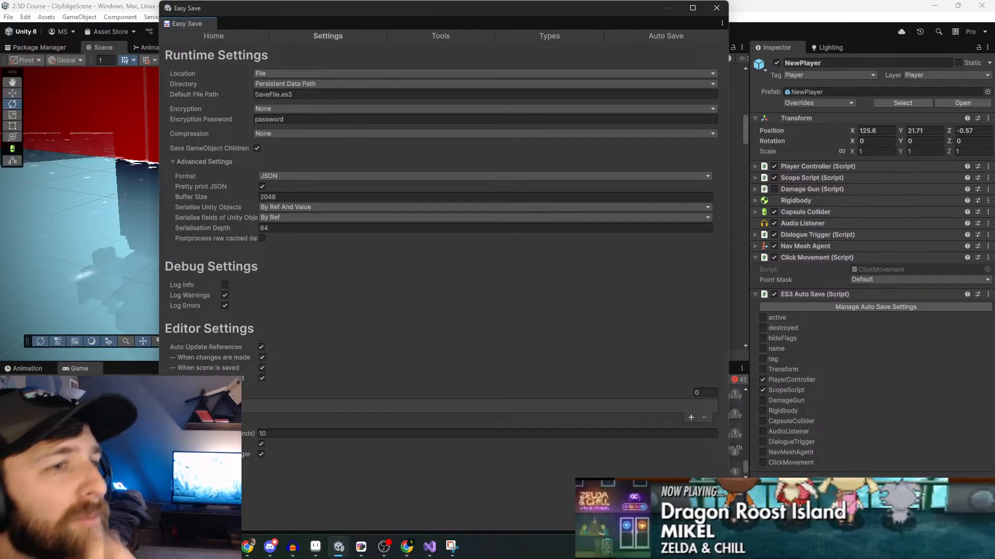
key(alt+Tab)
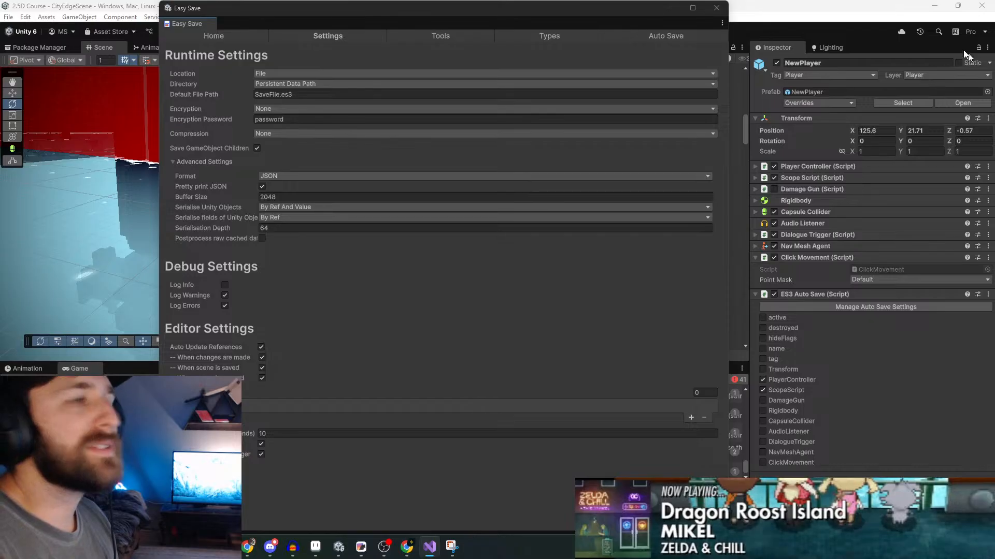
click(717, 8)
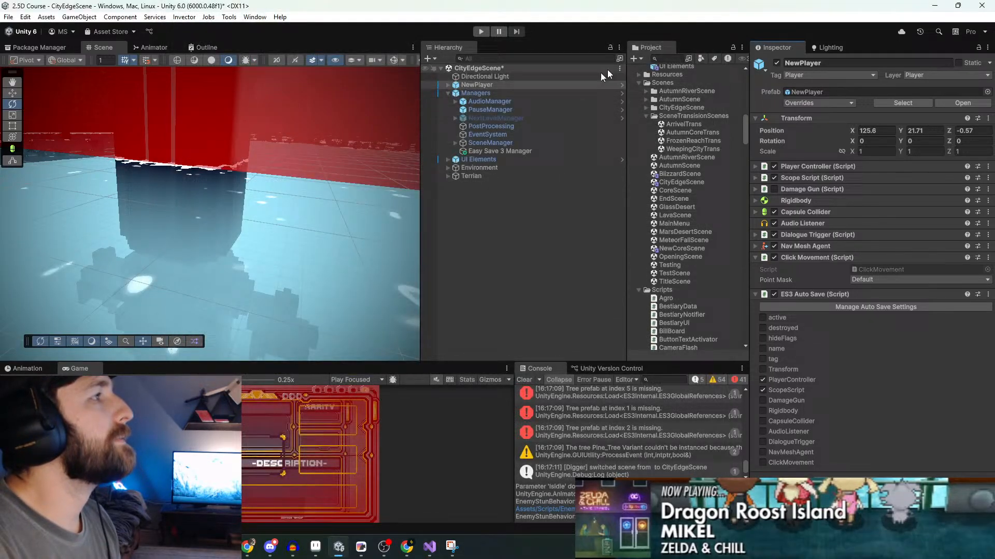
Collapse NewPlayer's Click Movement component and inspect its ES3 Auto Save and Player Controller components
click(569, 84)
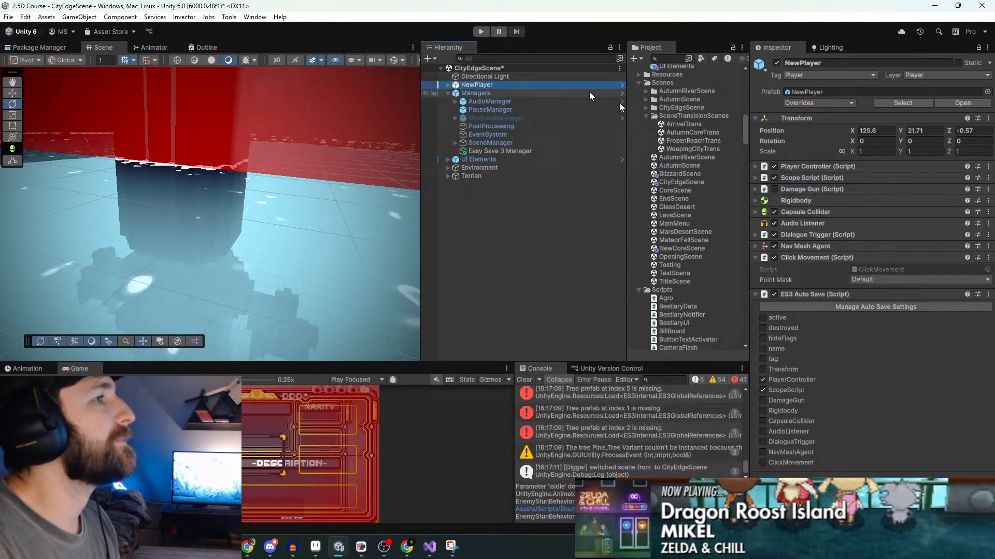
click(756, 294)
click(755, 258)
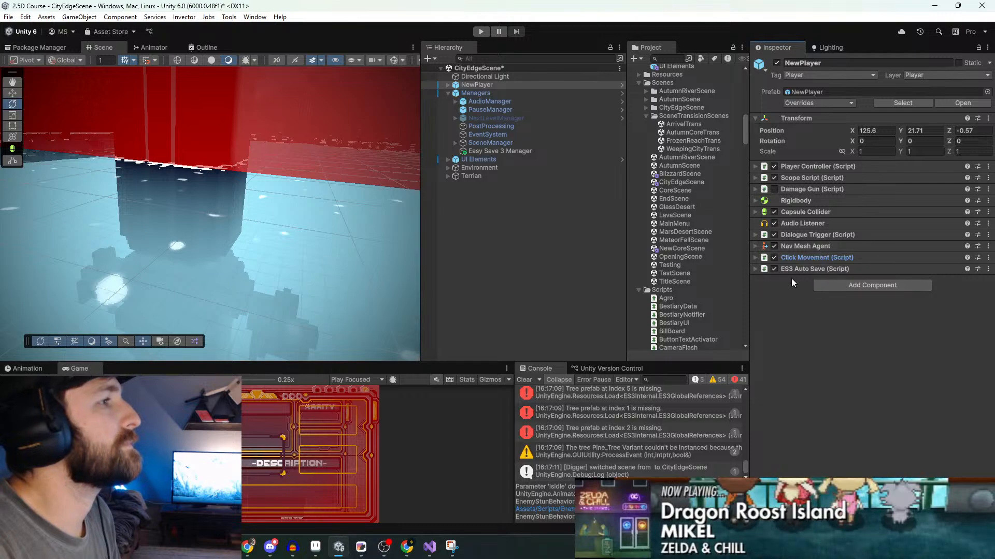
click(819, 270)
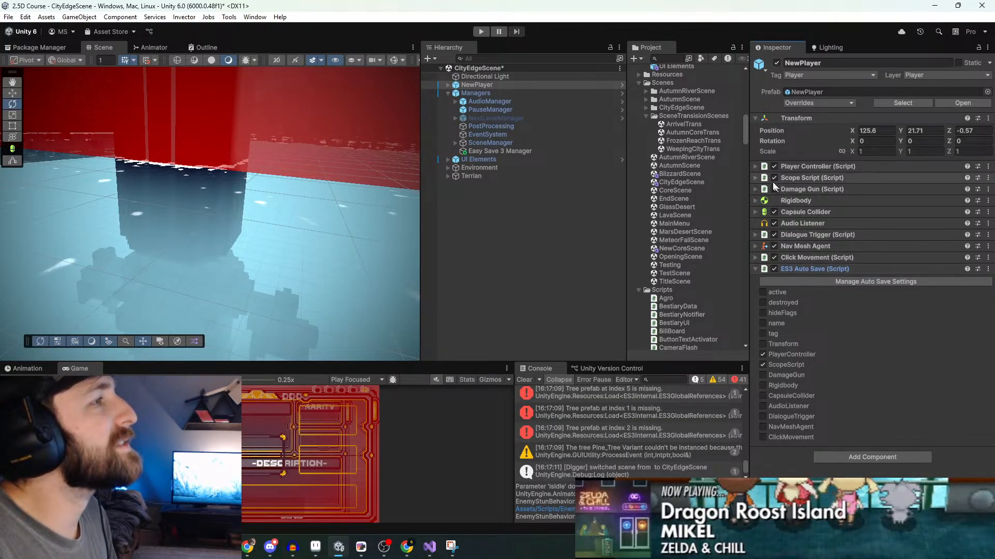
click(755, 166)
scroll(864, 244, down, 15)
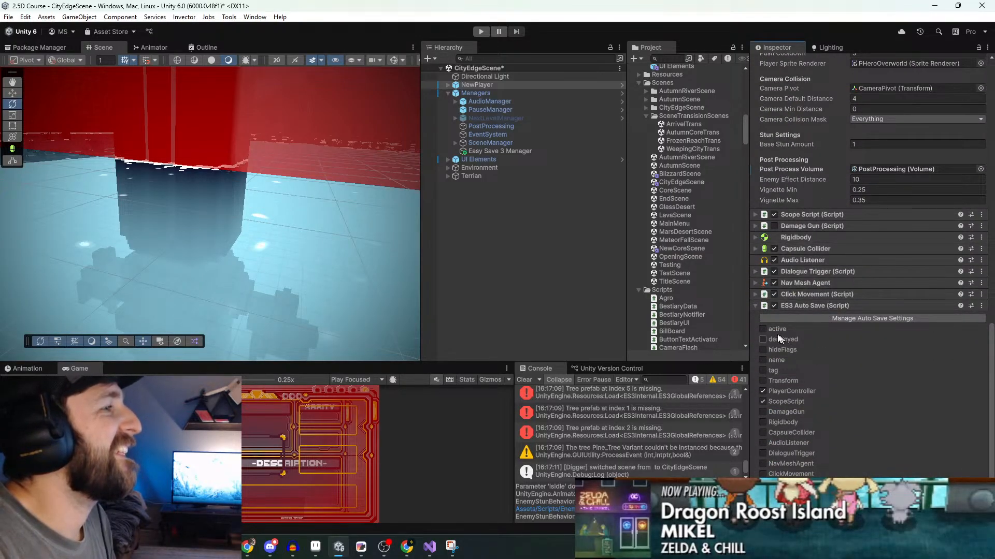
Recheck NewPlayer's advanced Auto Save settings and examine the save key
click(778, 321)
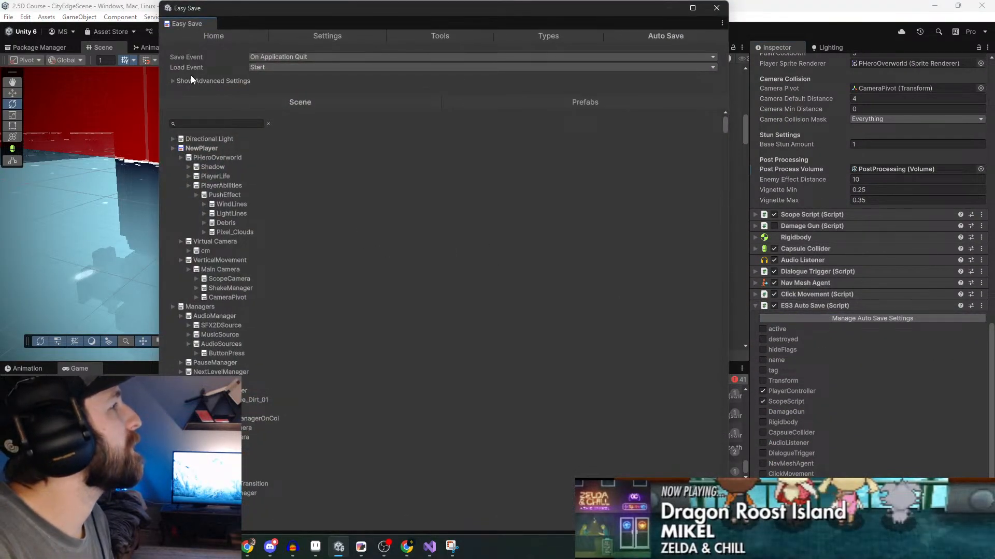
click(174, 82)
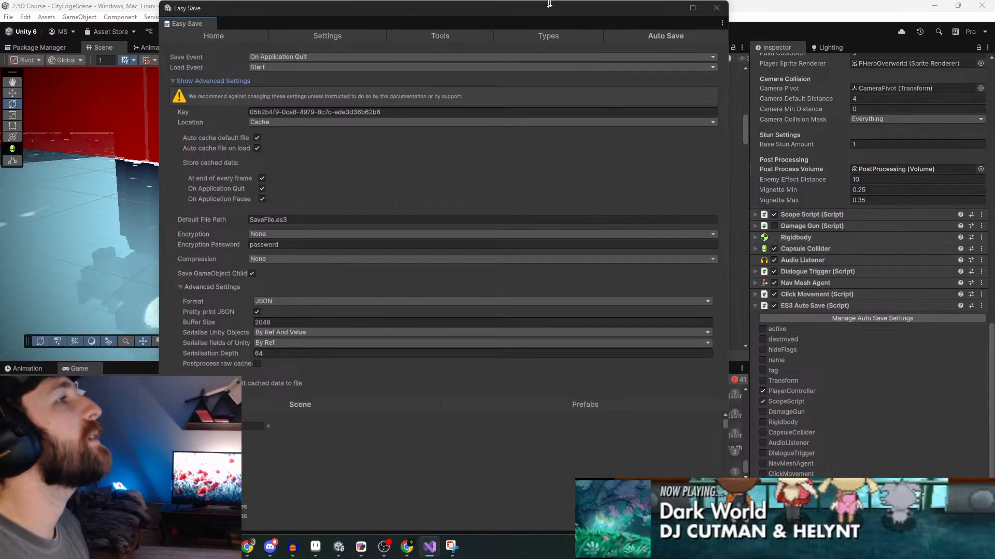
click(630, 38)
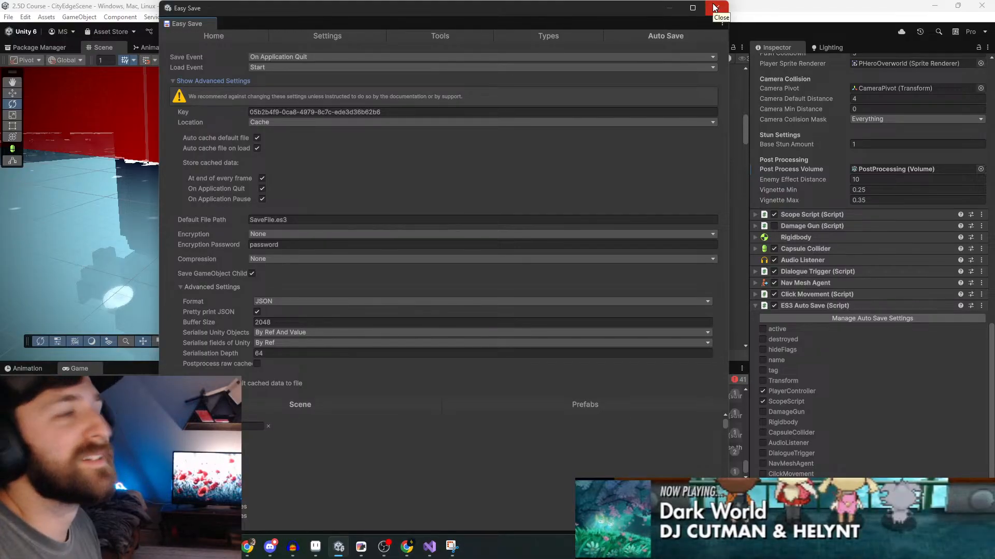
scroll(838, 238, up, 5)
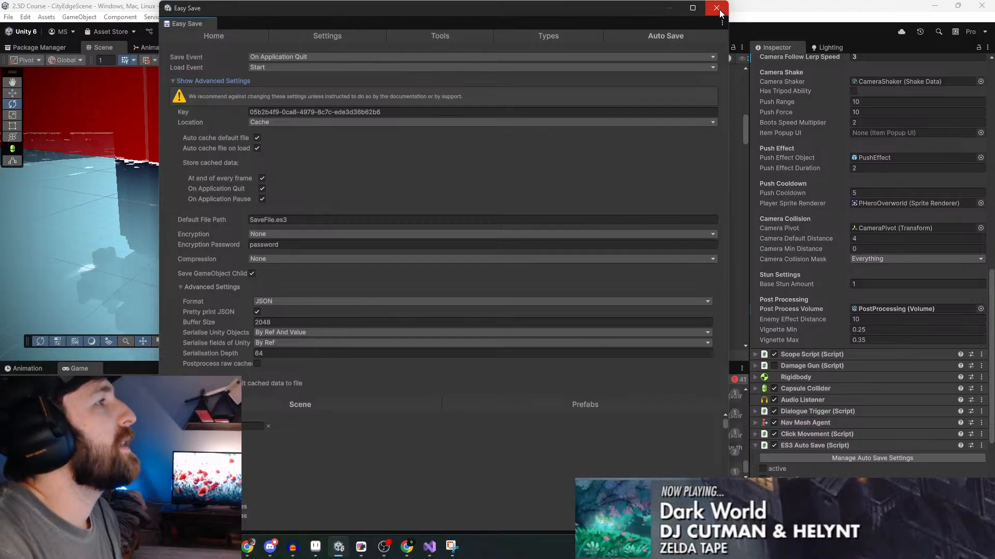
drag(382, 112, 218, 119)
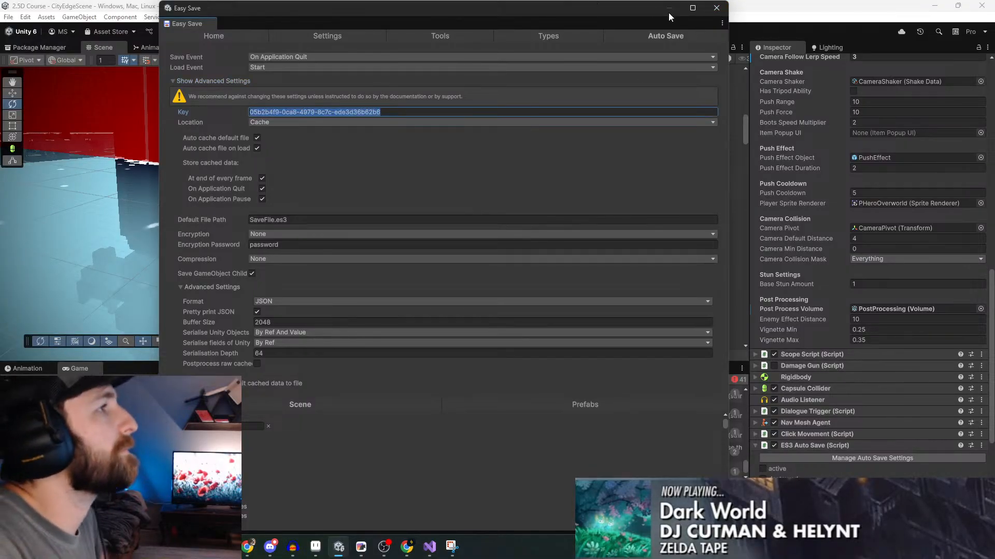
click(717, 8)
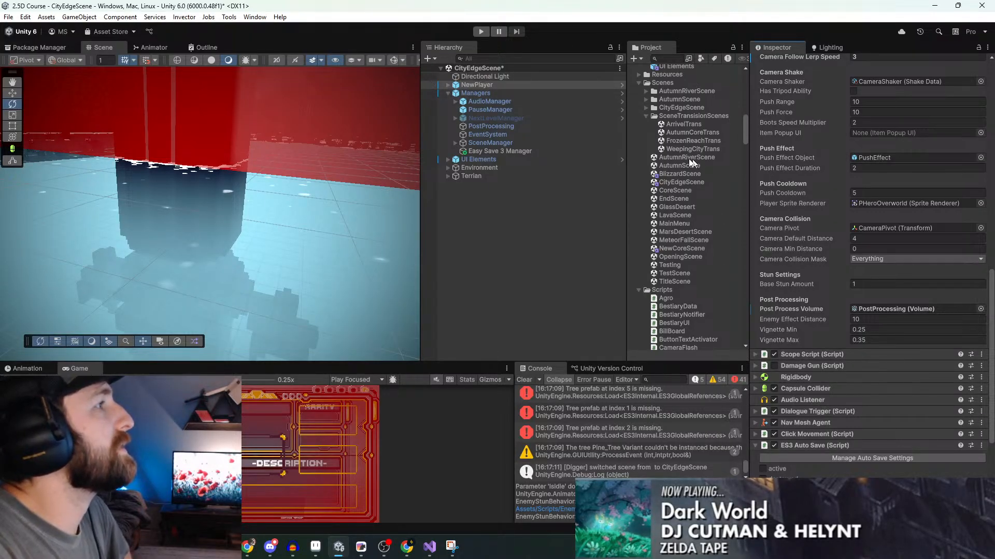
Open BlizzardScene from the project assets and select its Player object
double_click(726, 174)
click(487, 295)
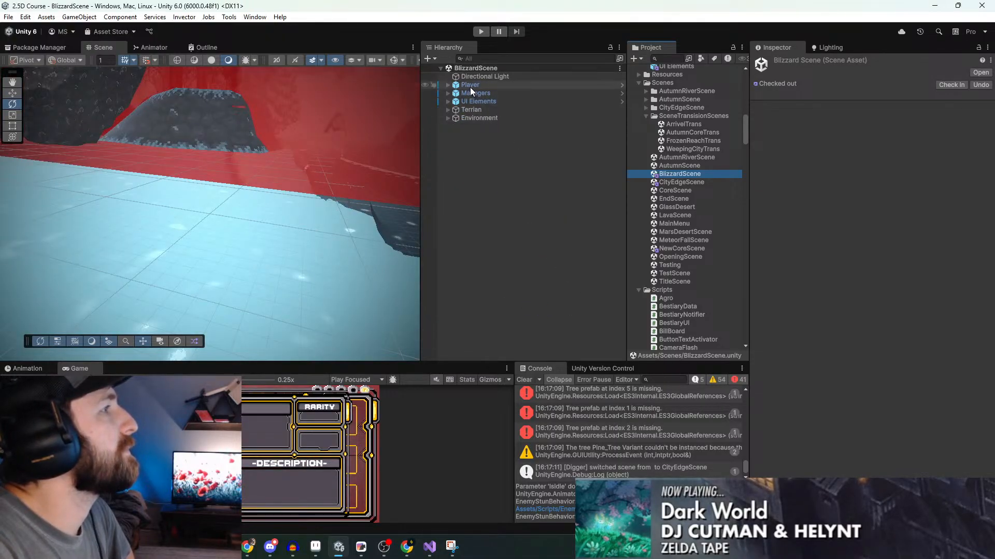
click(470, 86)
Review the BlizzardScene Player's advanced Auto Save settings and key for comparison with CityEdgeScene, and close the settings
scroll(845, 322, down, 15)
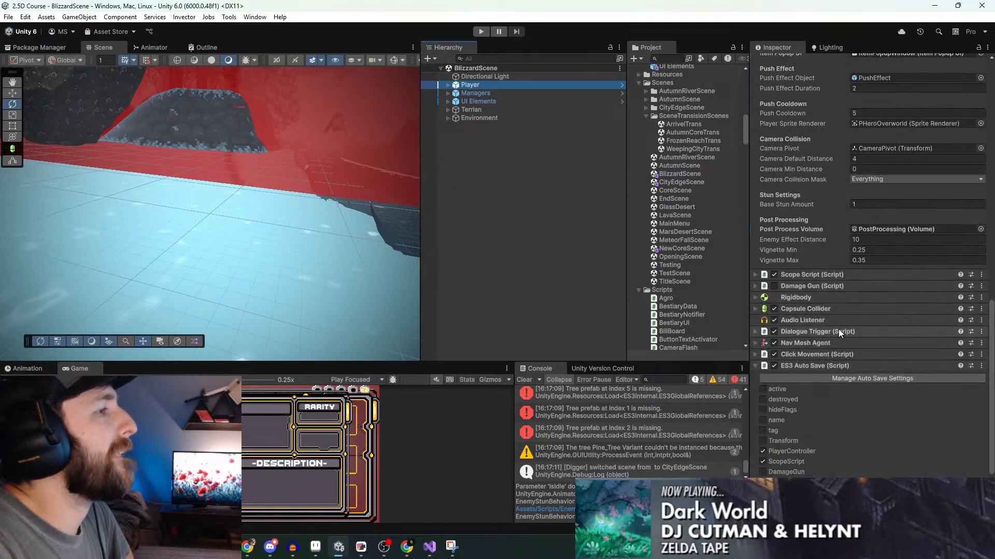
scroll(838, 333, down, 3)
click(847, 317)
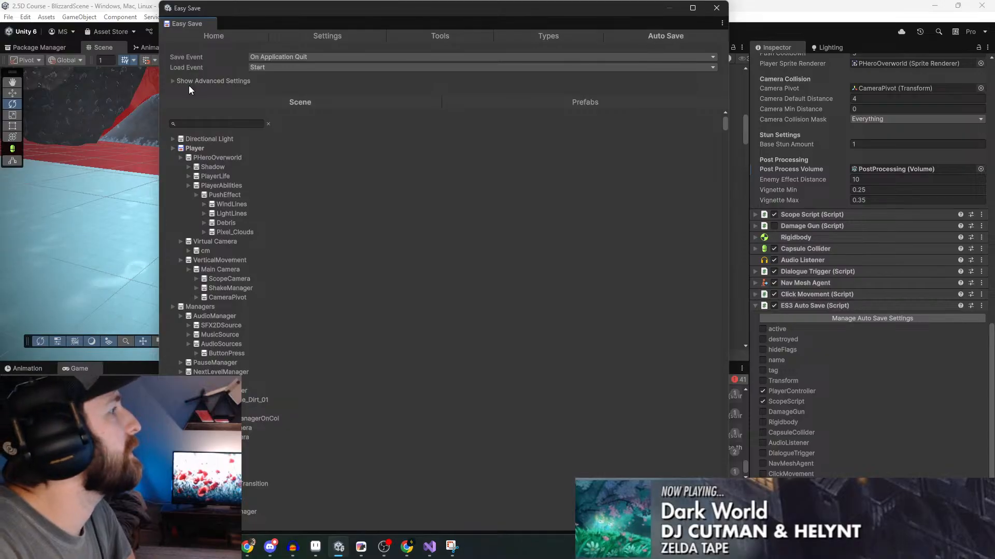
click(173, 82)
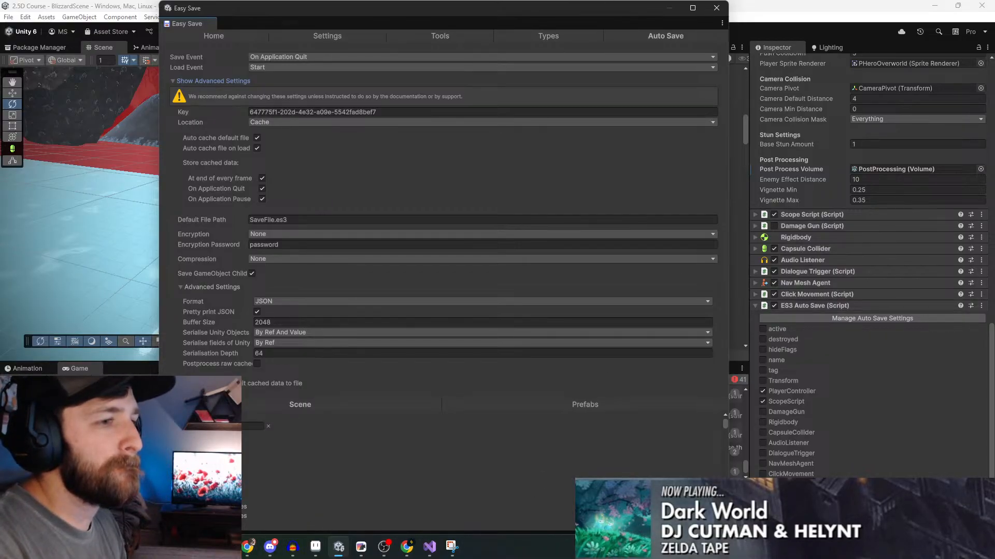
key(alt+Tab)
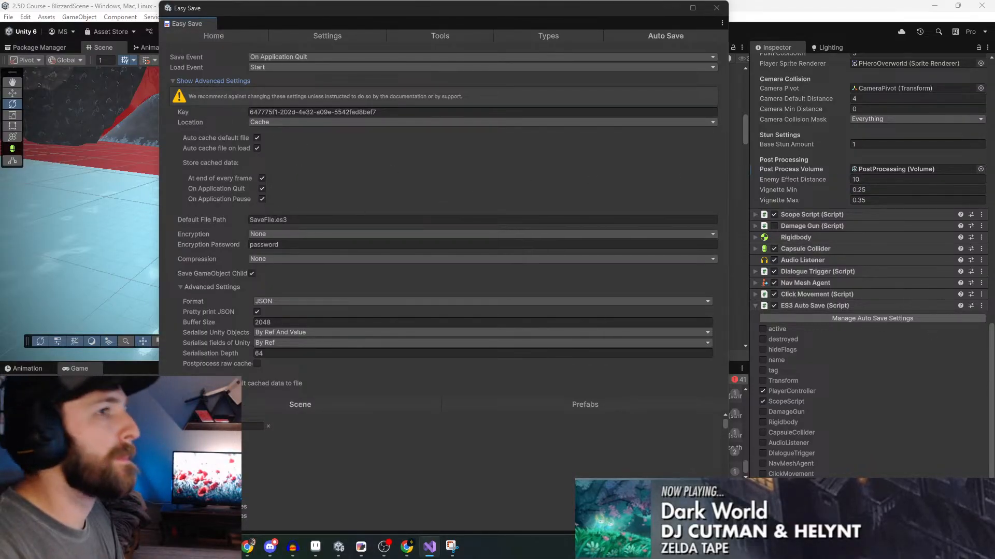
drag(648, 8, 648, 0)
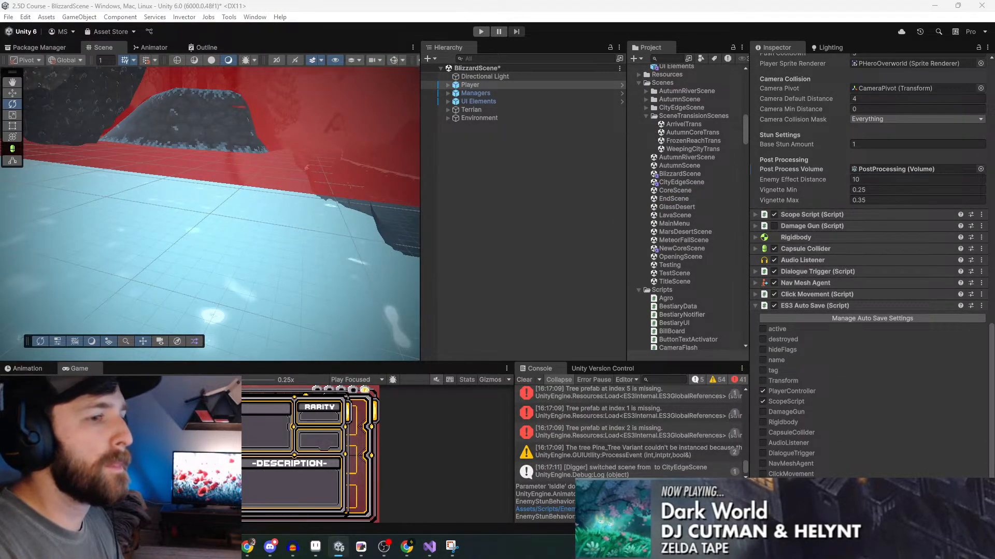
Clear all messages from the Console and expand UI Elements in the BlizzardScene hierarchy
key(alt+Tab)
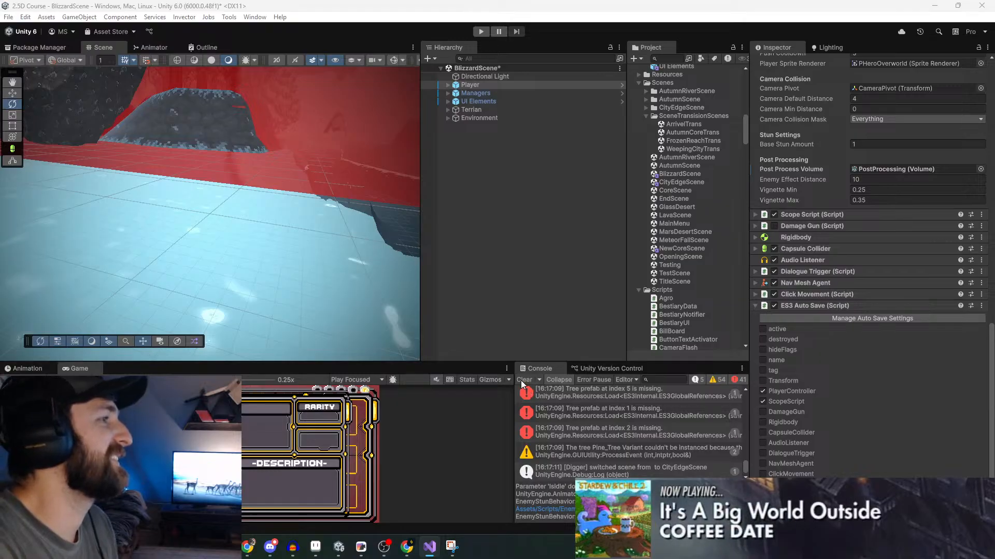
click(572, 409)
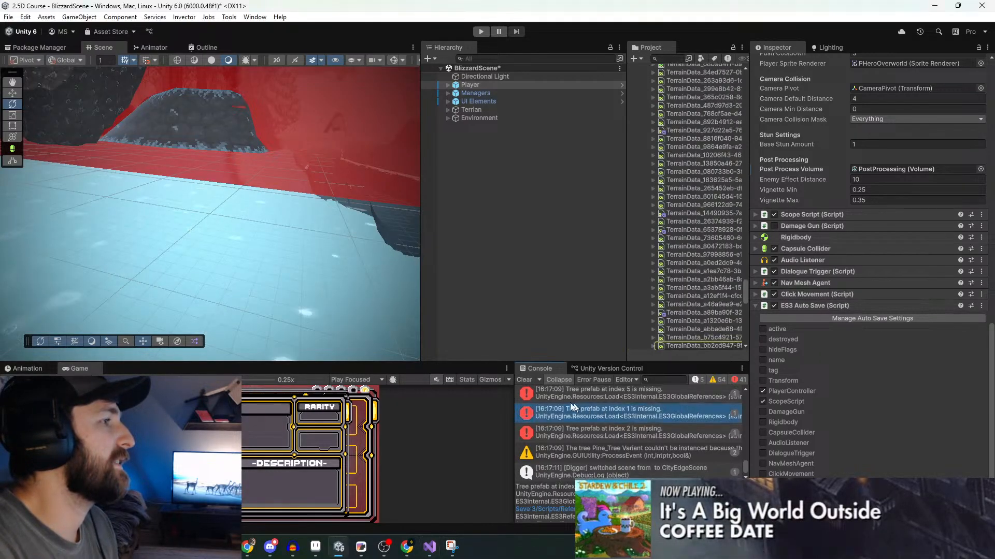
click(523, 379)
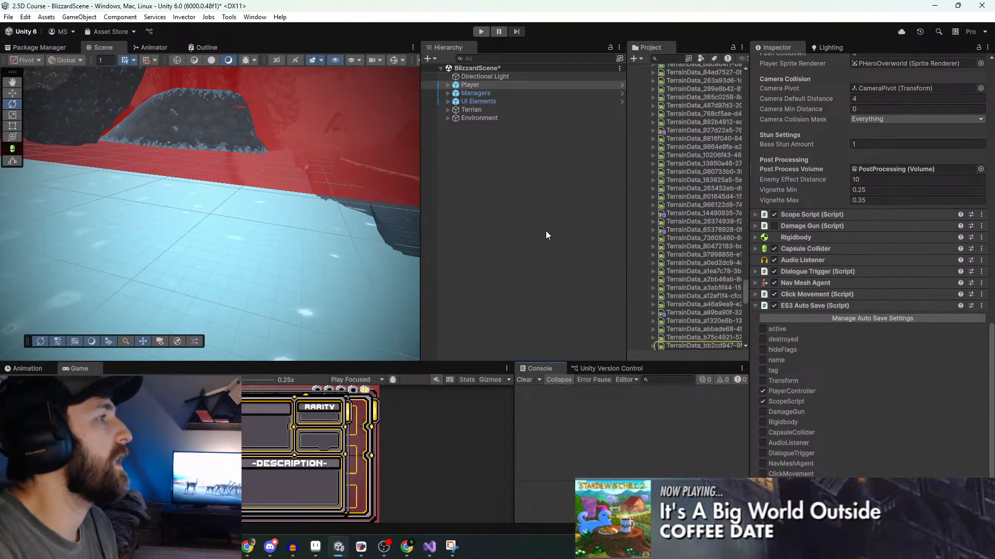
click(447, 101)
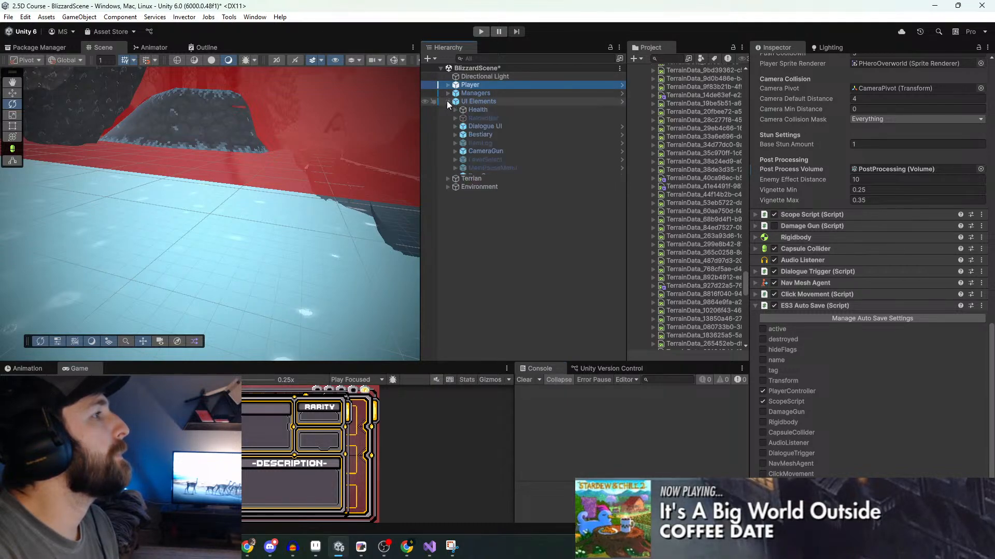
Collapse UI Elements in the BlizzardScene hierarchy, expand Managers, and select the Easy Save 3 Manager object
click(447, 101)
click(447, 94)
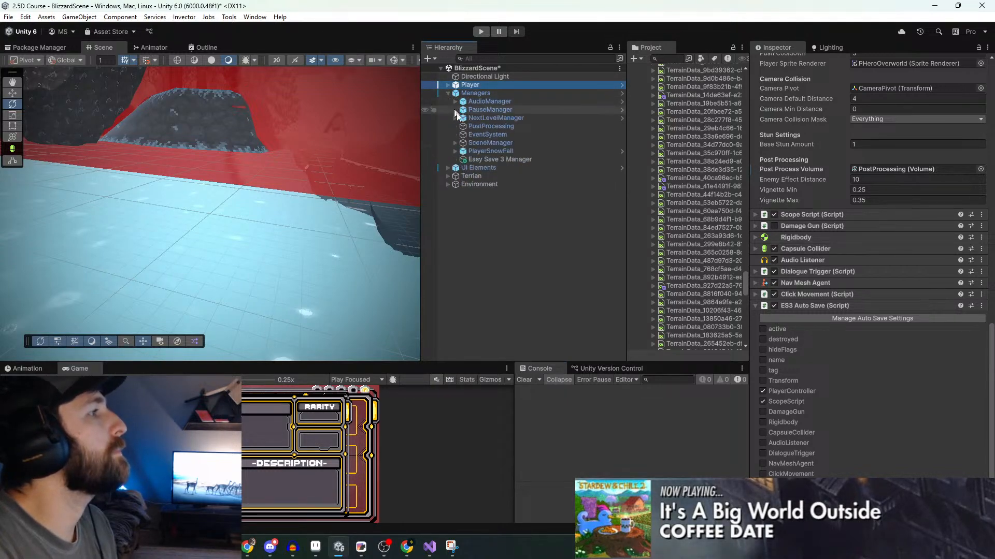
click(492, 160)
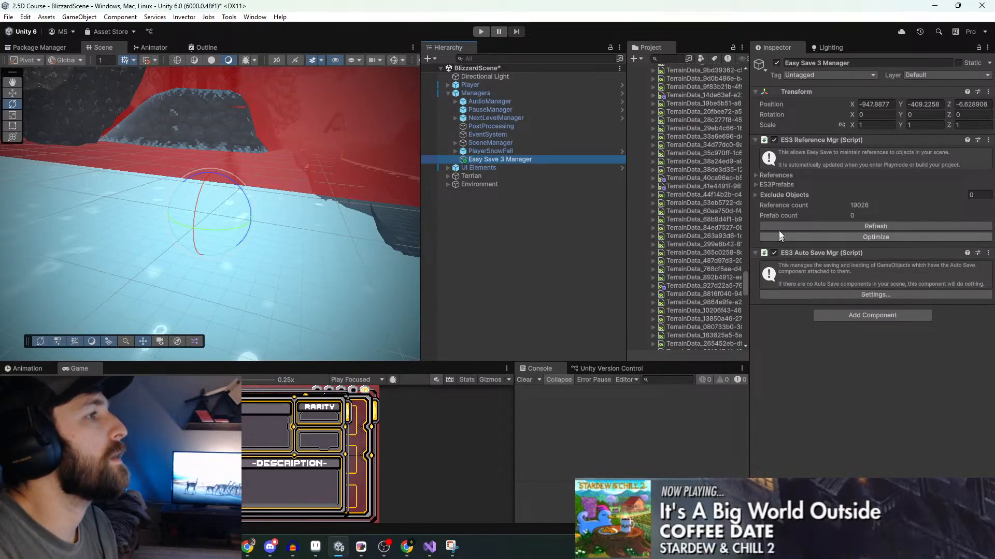
Examine the Easy Save 3 Manager's excluded objects and reference manager component, and check its Auto Save manager settings
click(755, 194)
click(756, 195)
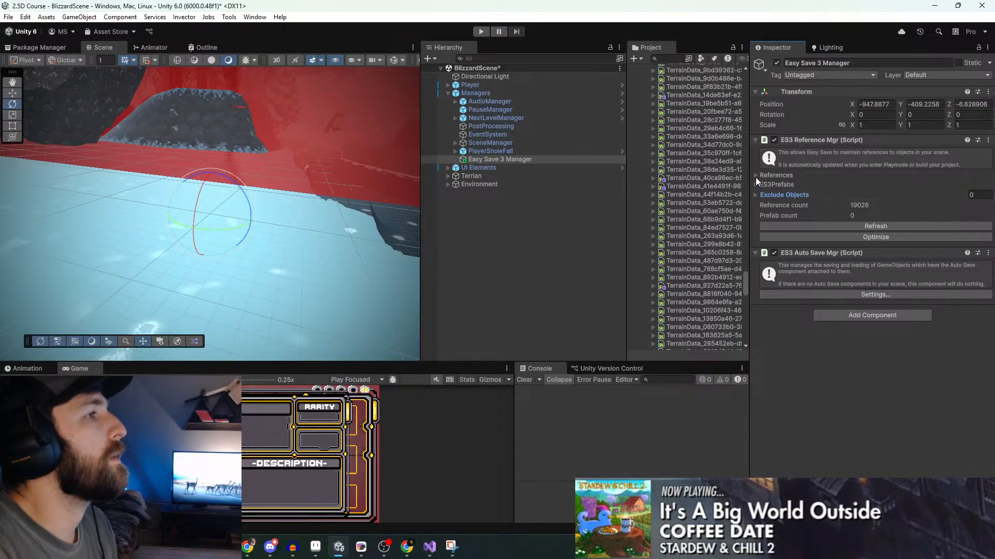
click(810, 137)
click(810, 137)
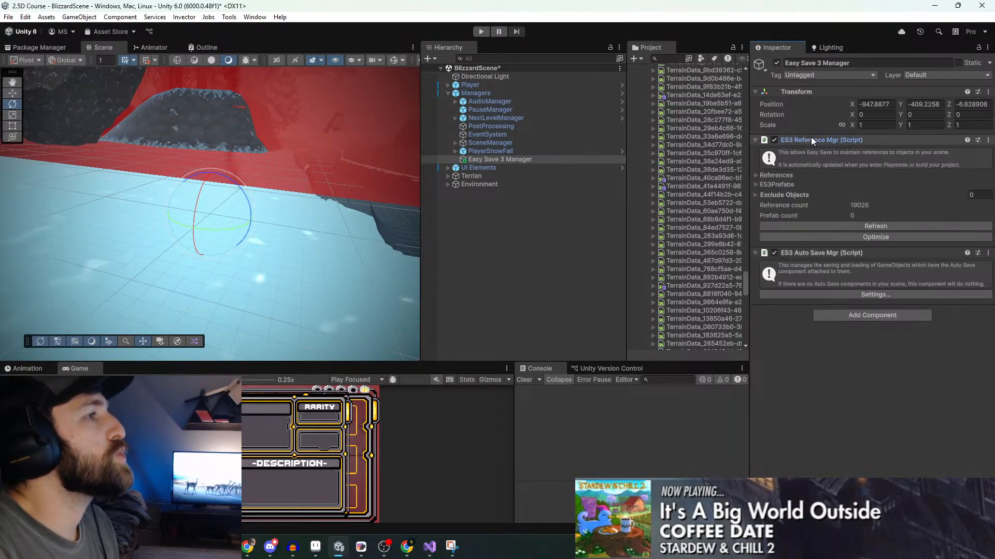
click(788, 294)
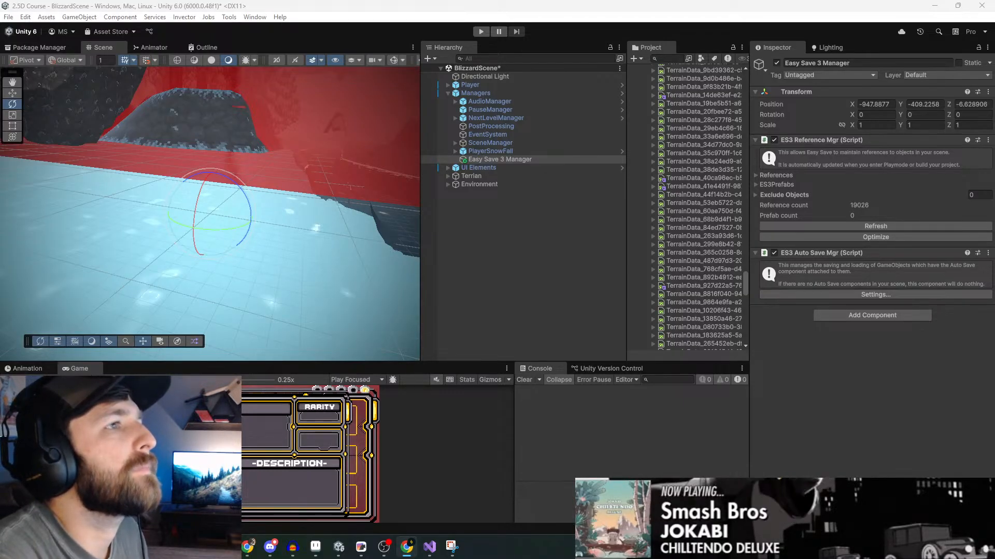
key(alt+Tab)
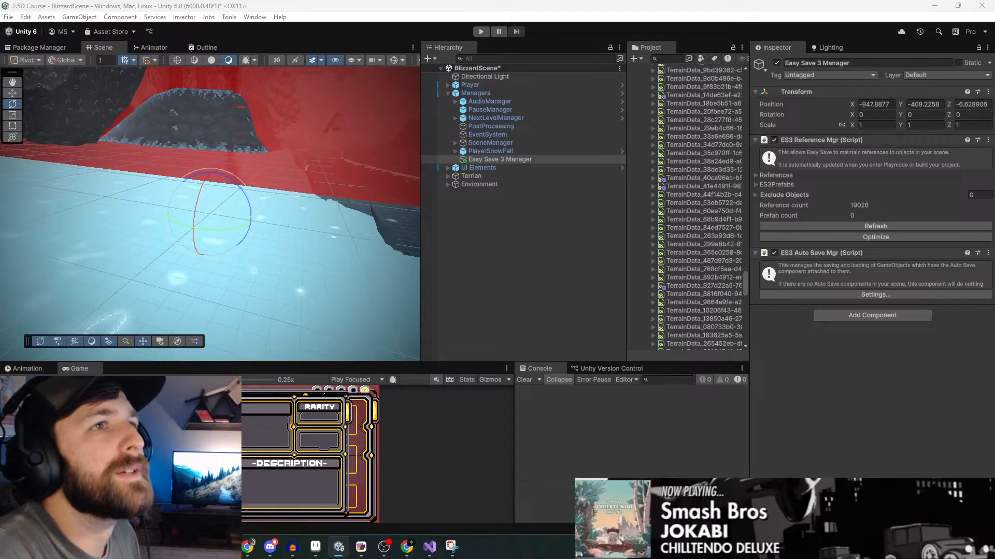
key(alt+Tab)
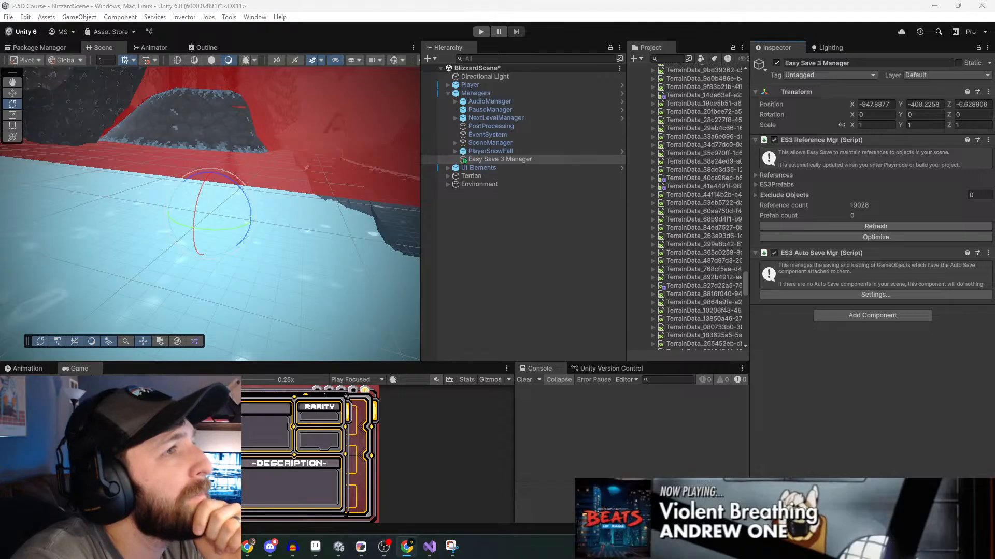
key(alt+Tab)
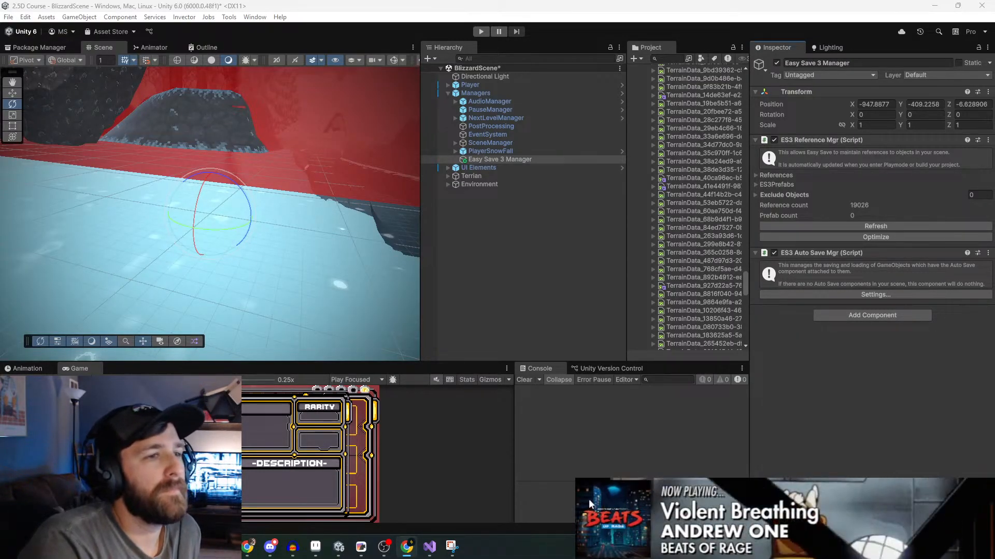
click(524, 496)
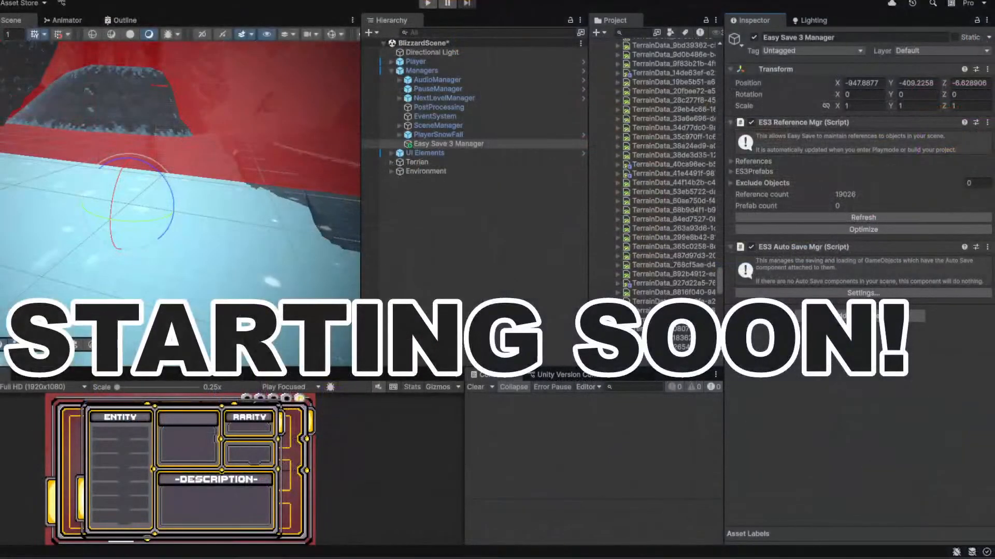